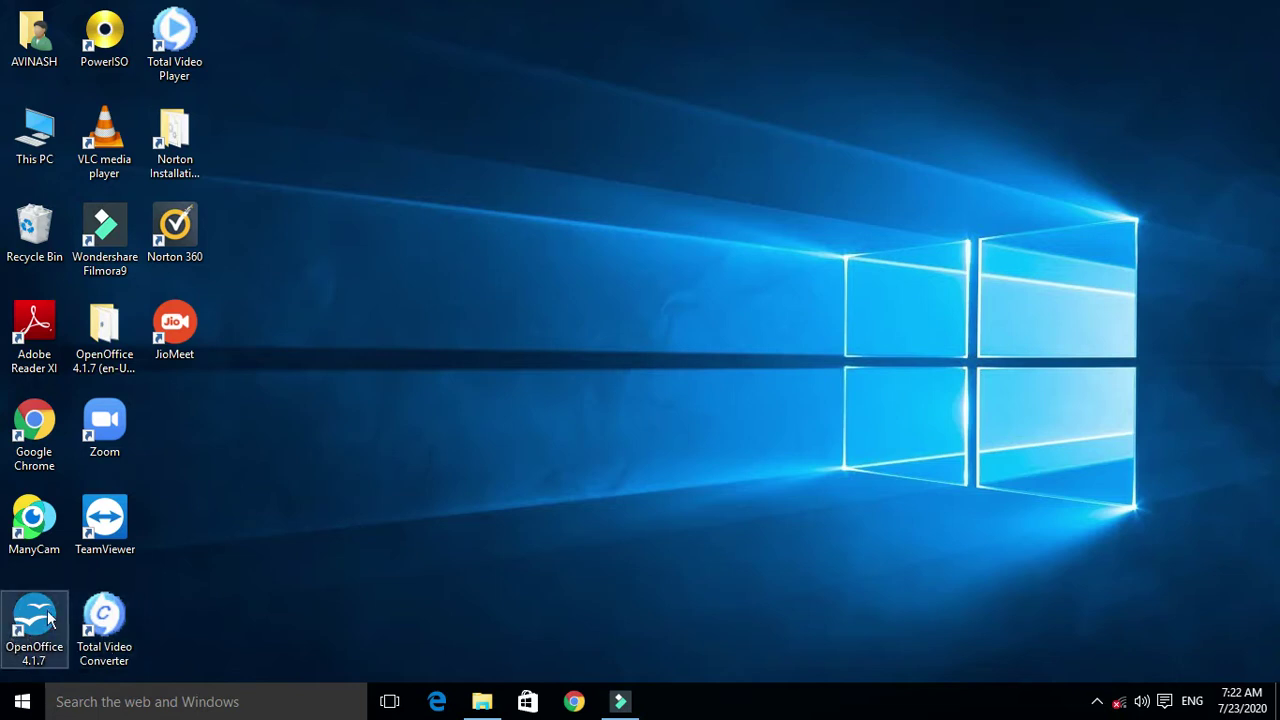
# Launch OpenOffice and create a new text document.
pyautogui.doubleClick(49, 619)
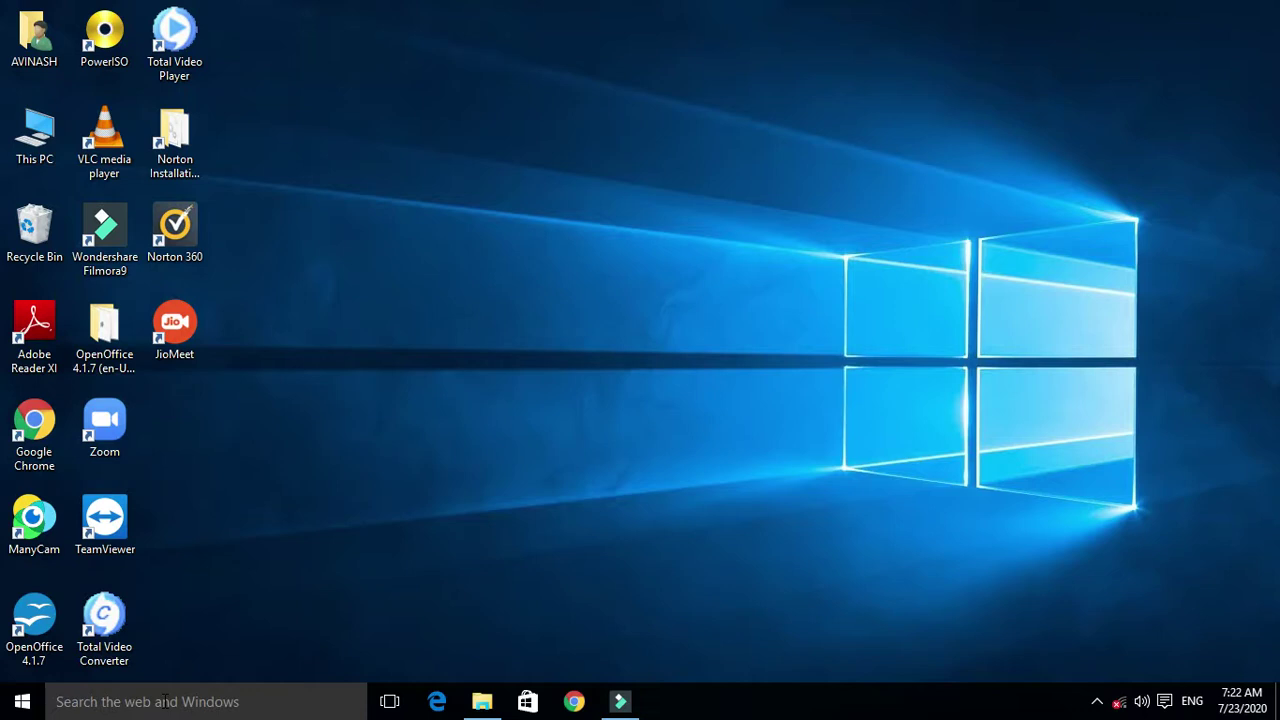
pyautogui.doubleClick(30, 628)
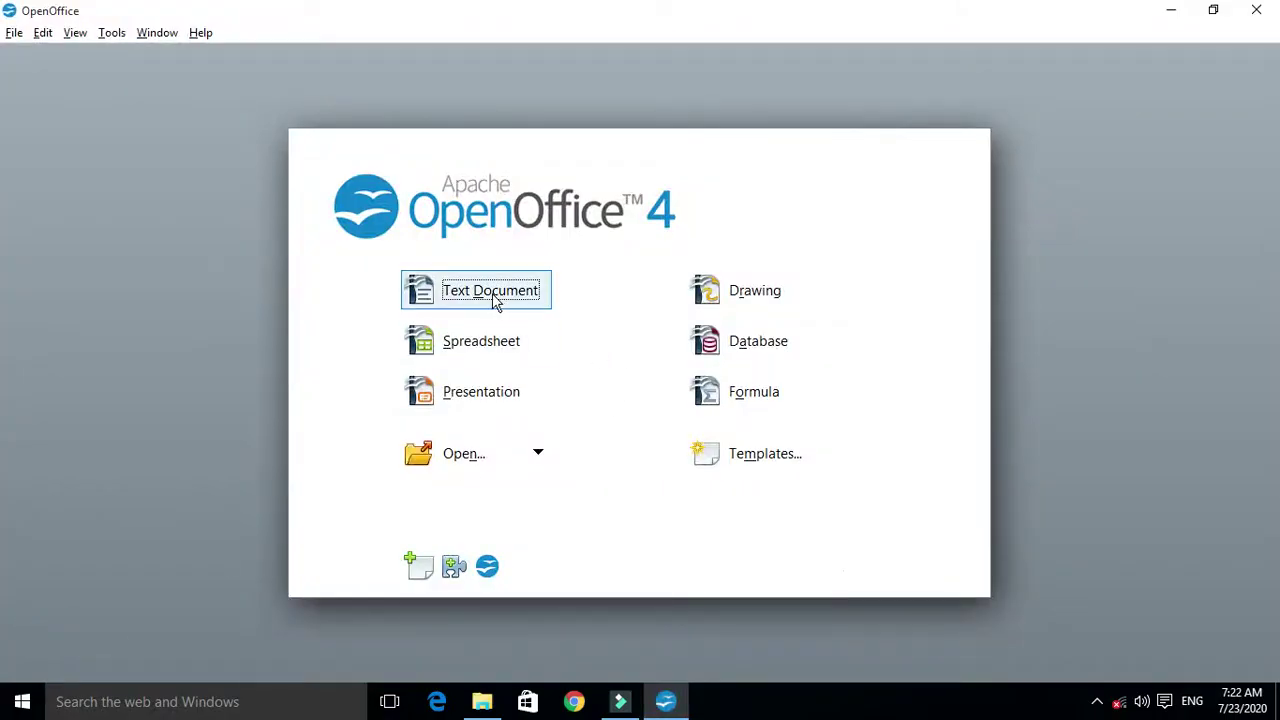
pyautogui.click(493, 299)
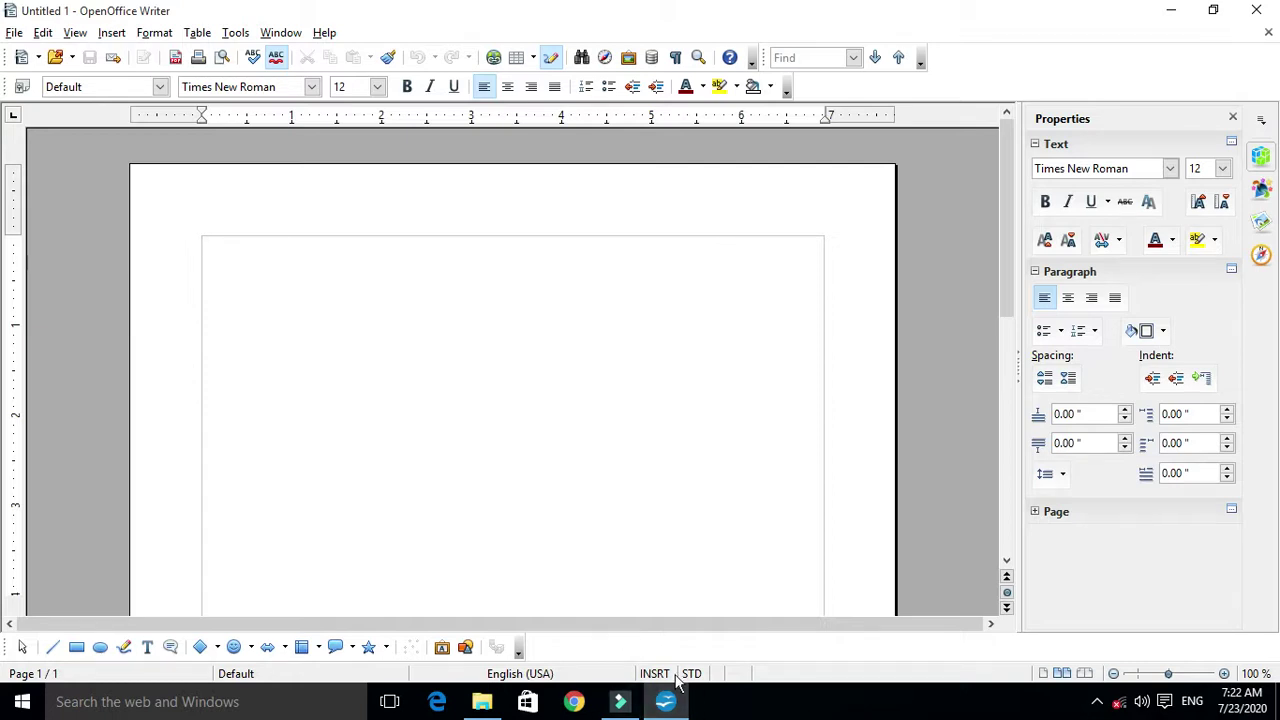
# Turn on the Drawing Object Properties toolbar and check which toolbars are enabled.
pyautogui.click(76, 33)
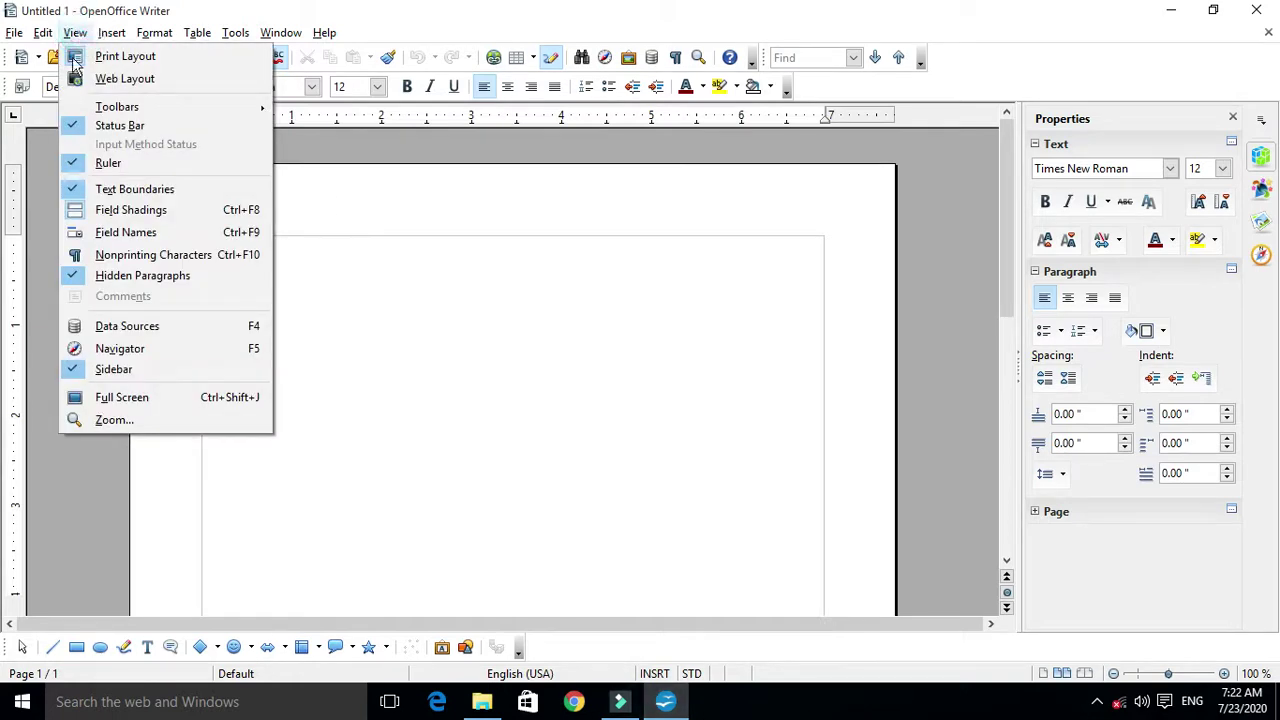
pyautogui.moveTo(180, 107)
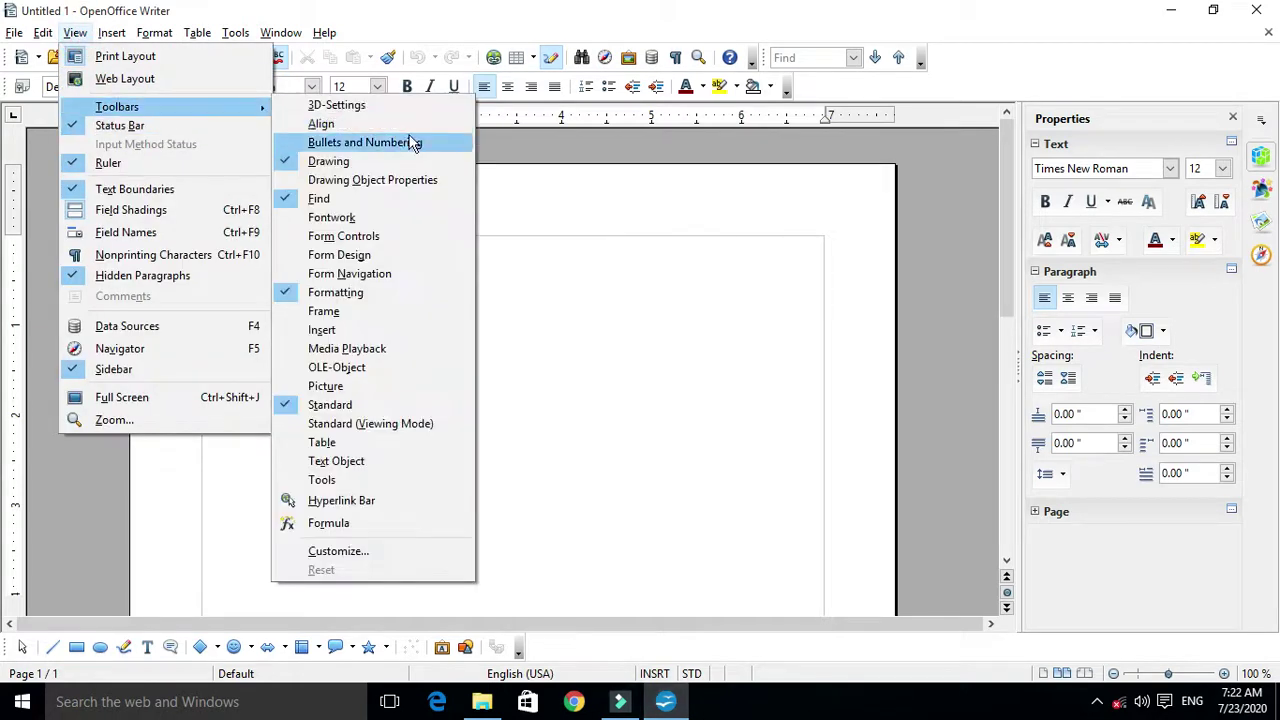
pyautogui.click(290, 180)
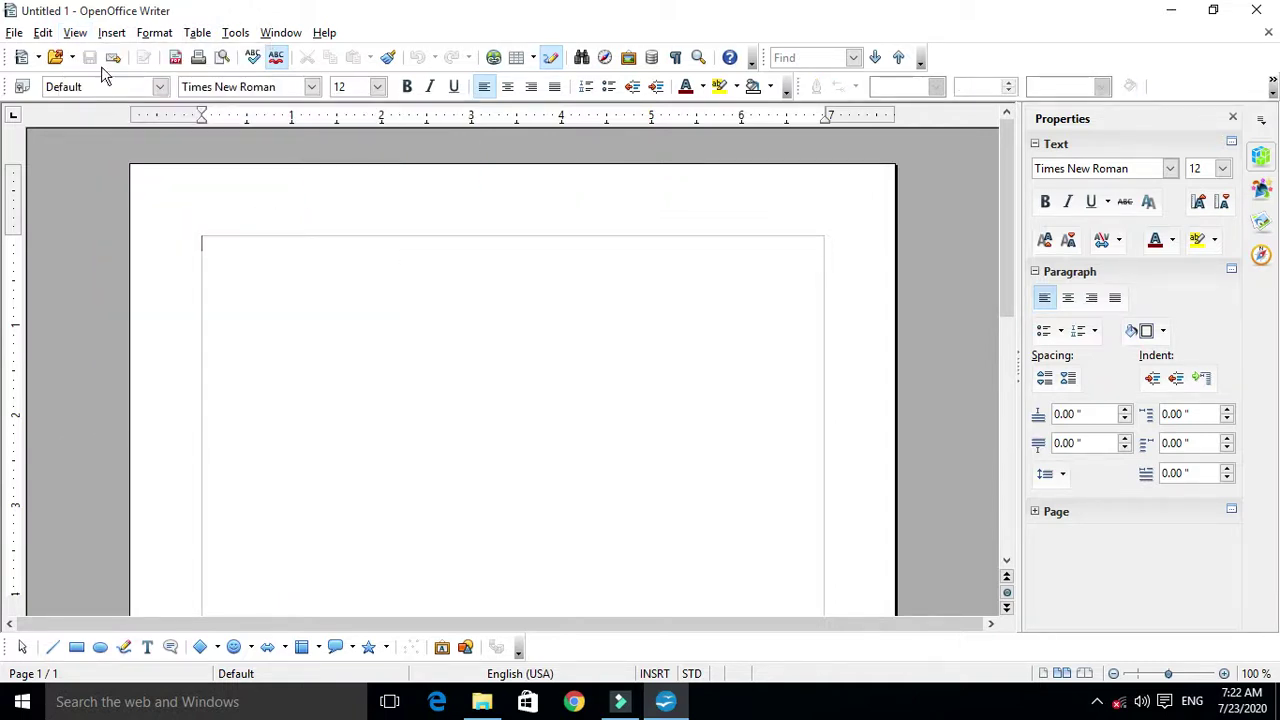
pyautogui.click(76, 33)
pyautogui.moveTo(135, 107)
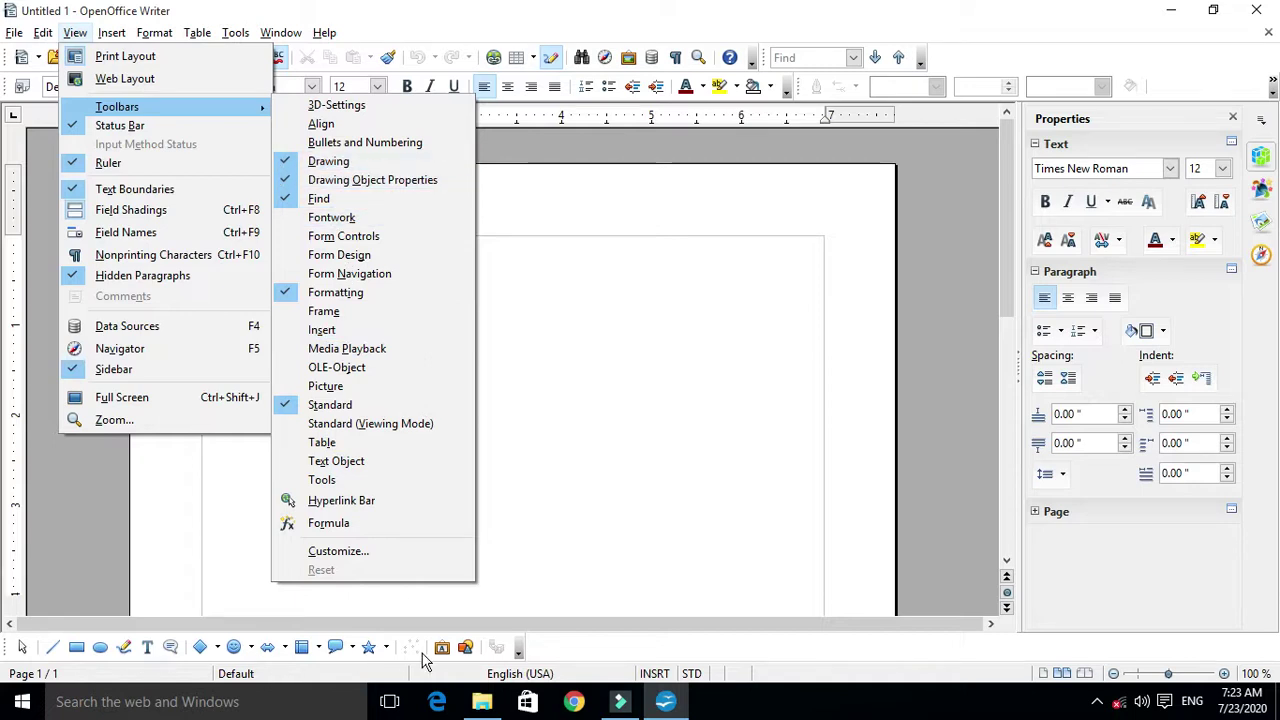
pyautogui.click(612, 466)
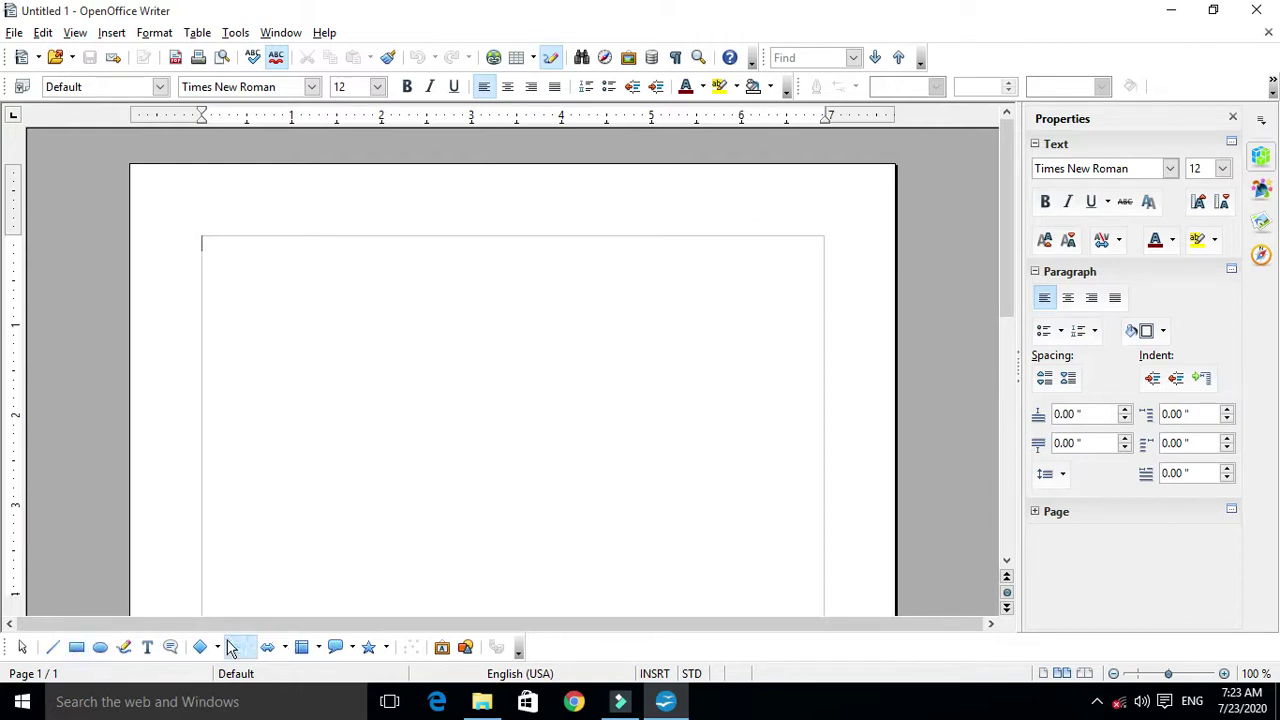
# Draw a rectangle about 1.43 × 0.93 inches near the upper left of the page and fill it with Purple 8.
pyautogui.click(76, 647)
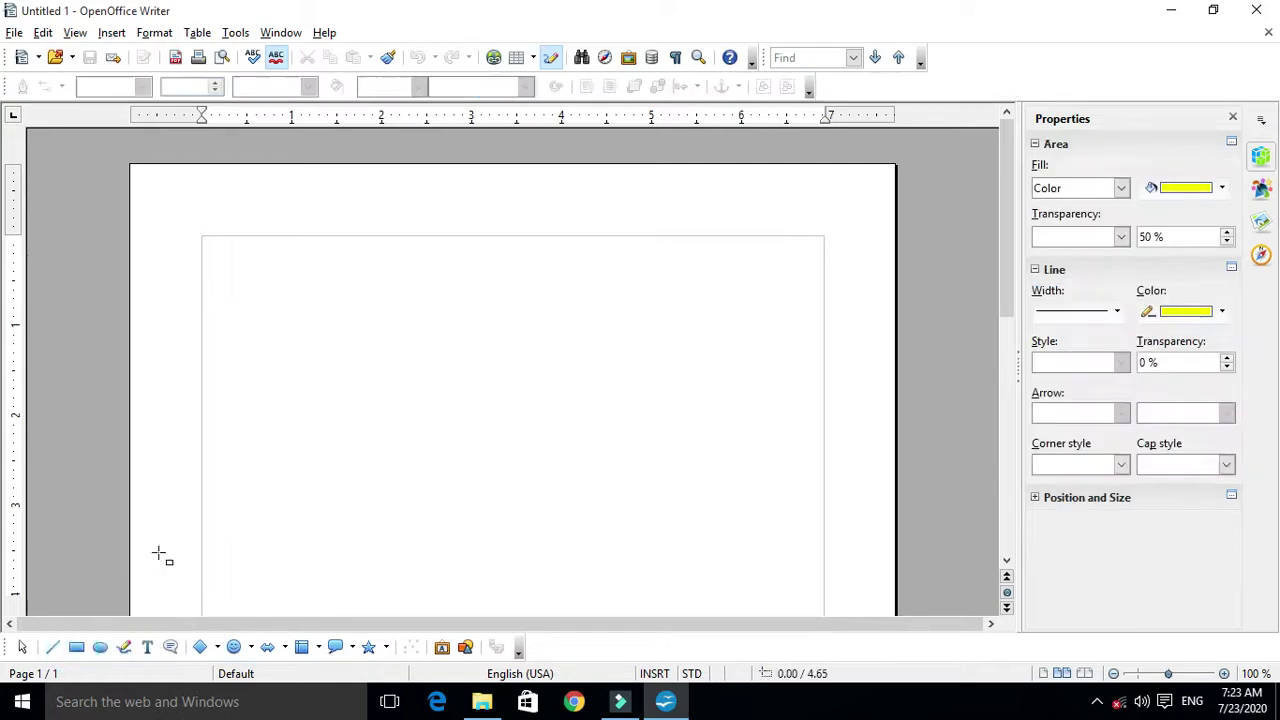
pyautogui.moveTo(283, 288); pyautogui.dragTo(411, 370)
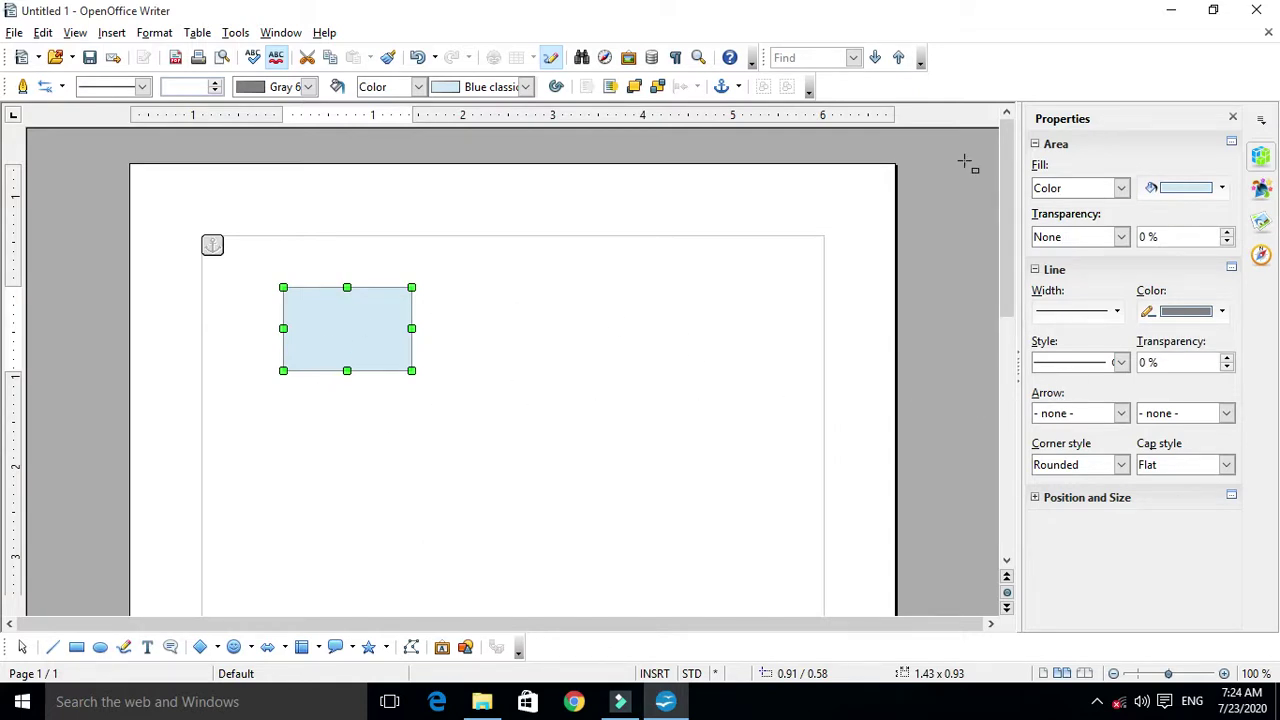
pyautogui.click(1190, 190)
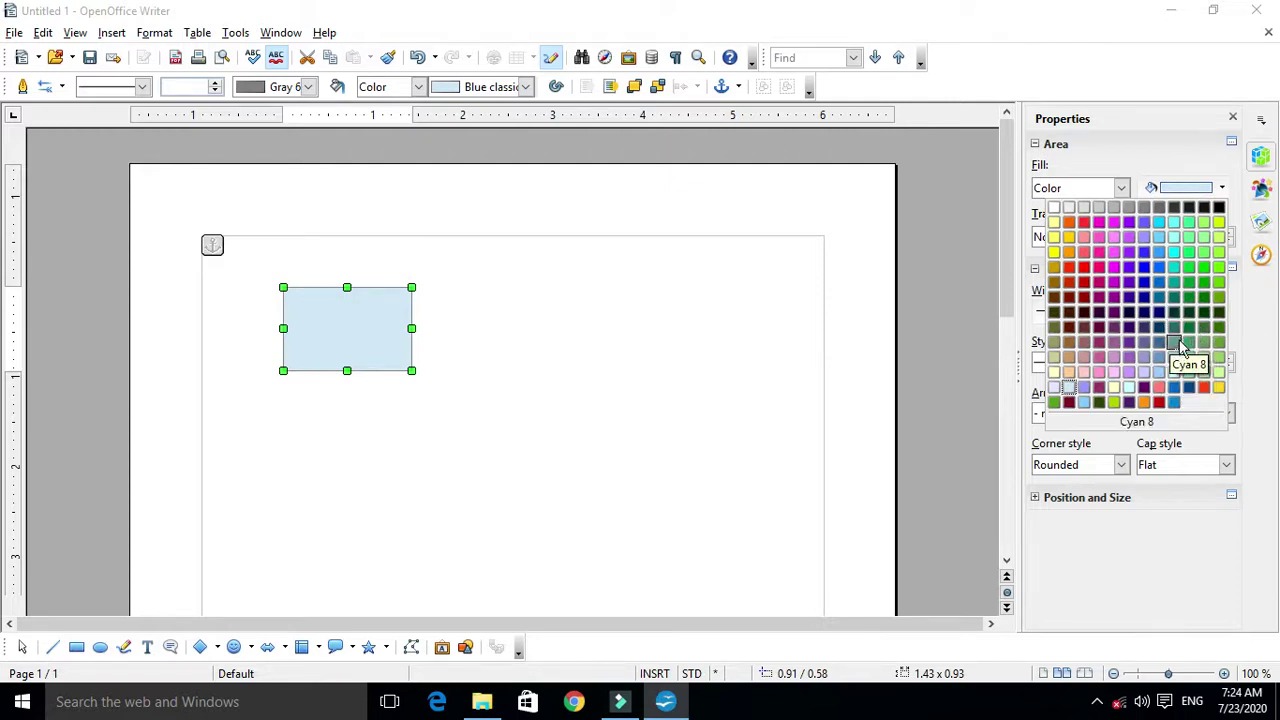
pyautogui.click(1129, 343)
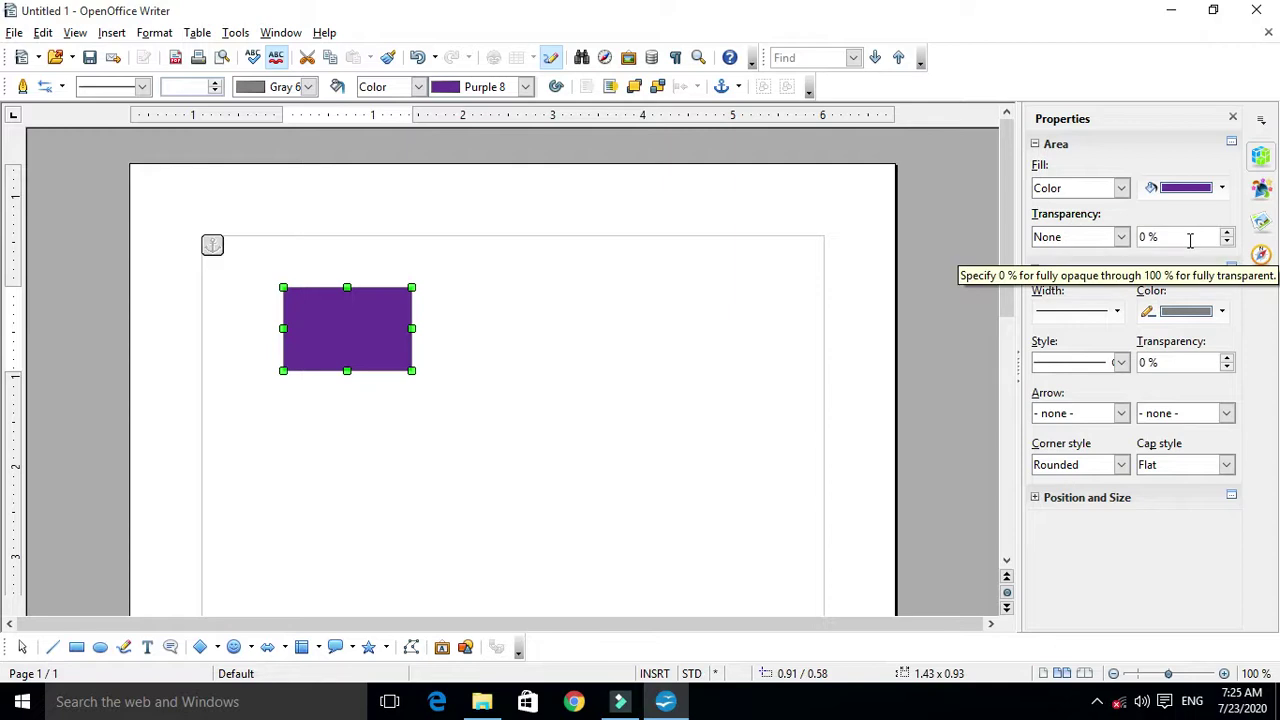
# Try fill transparencies of 50 %, 90 % and 100 % on the purple rectangle and deselect it.
pyautogui.click(1145, 237)
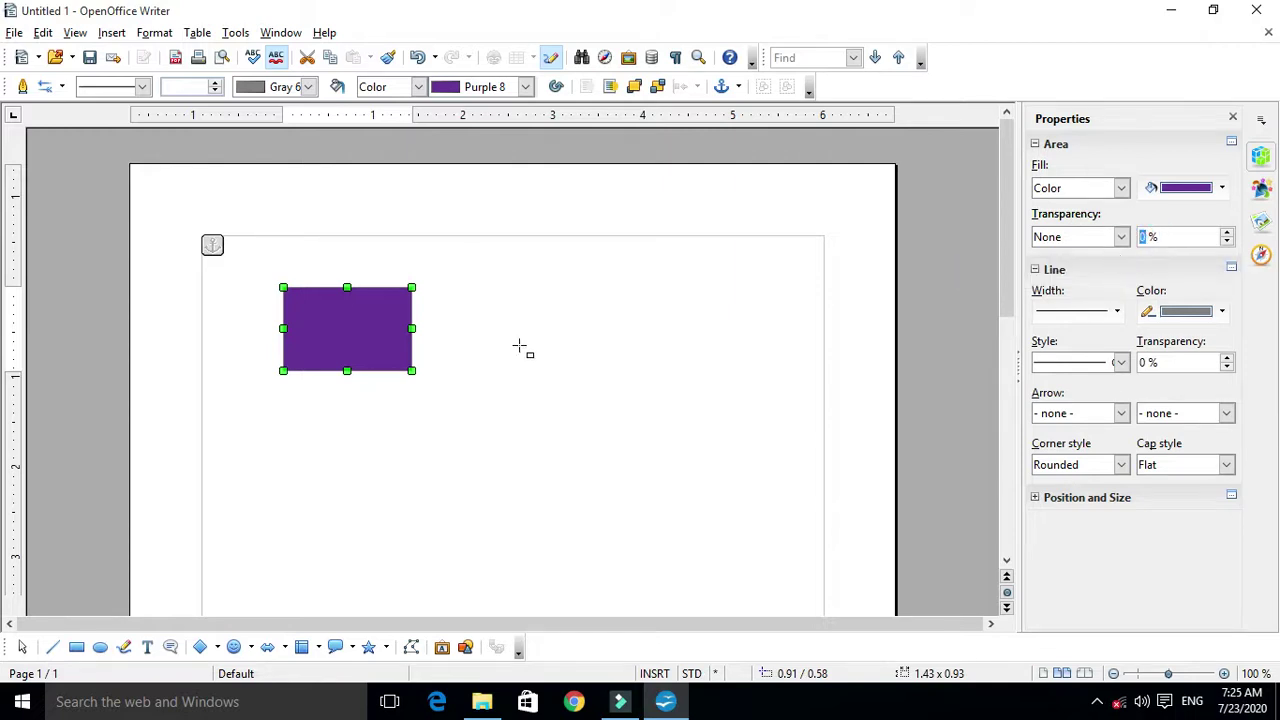
pyautogui.write('50')
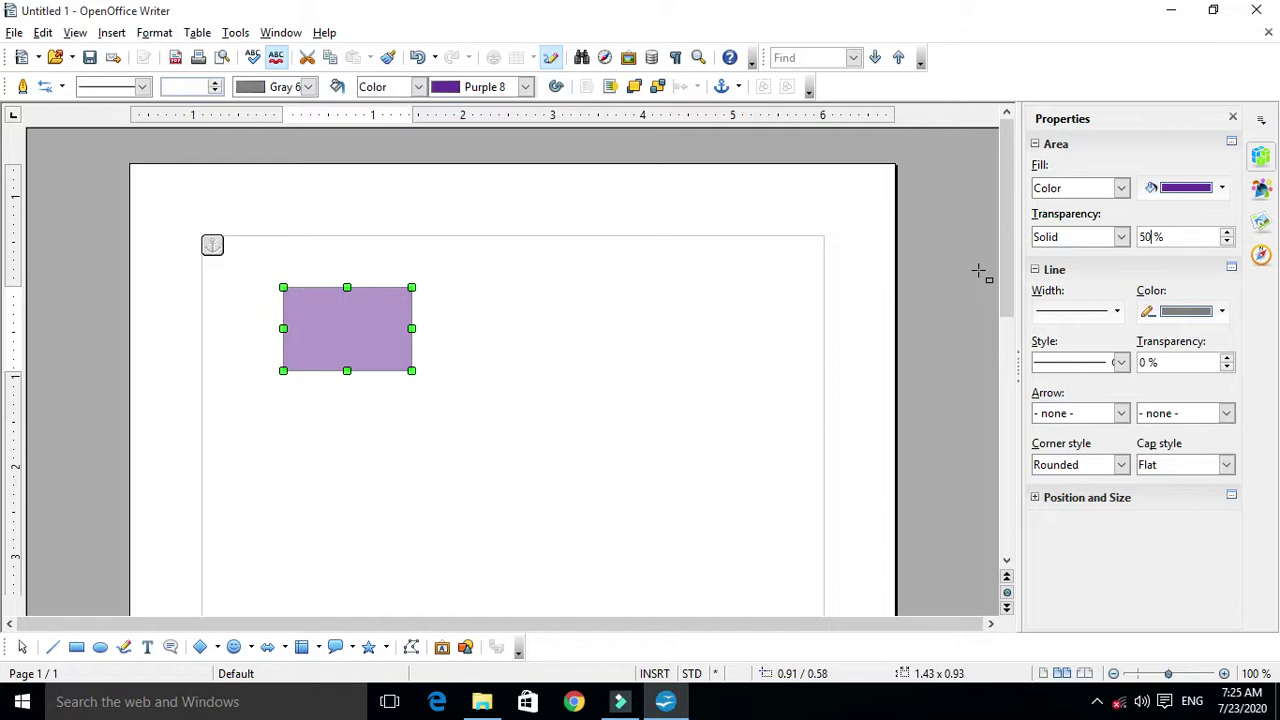
pyautogui.press('BackSpace')
pyautogui.press('BackSpace')
pyautogui.write('90')
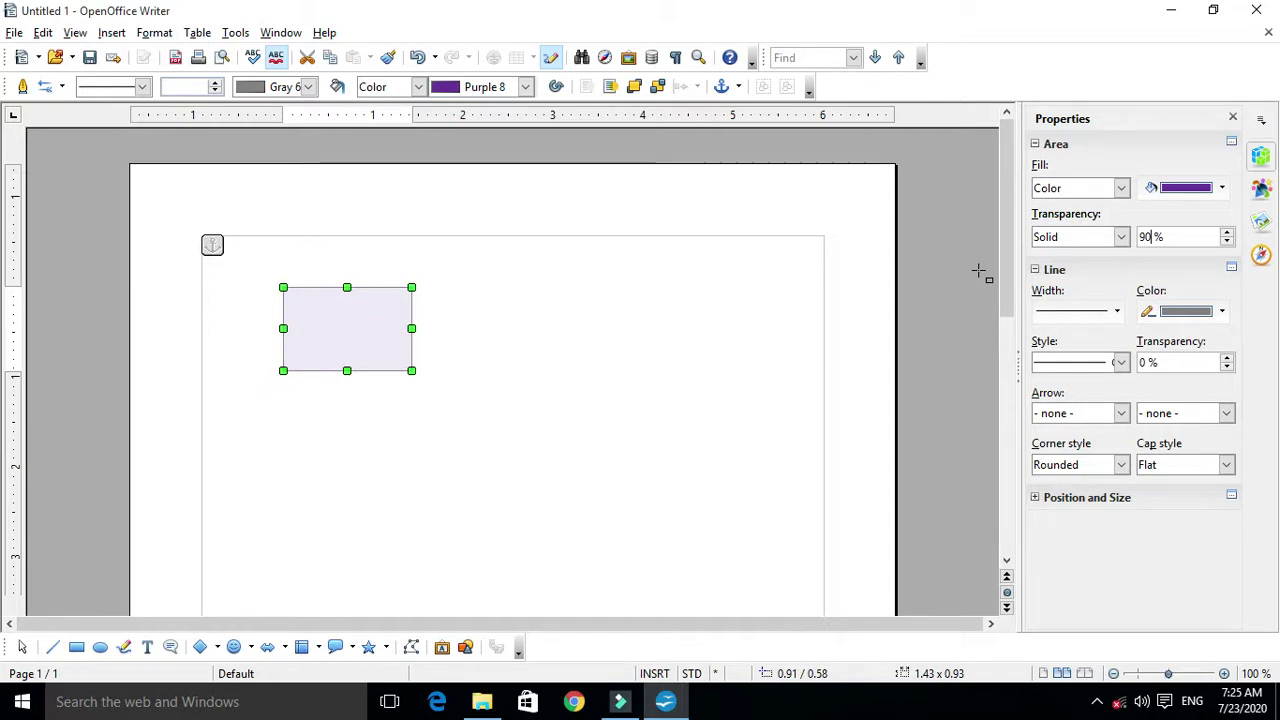
pyautogui.press('BackSpace')
pyautogui.press('BackSpace')
pyautogui.write('100')
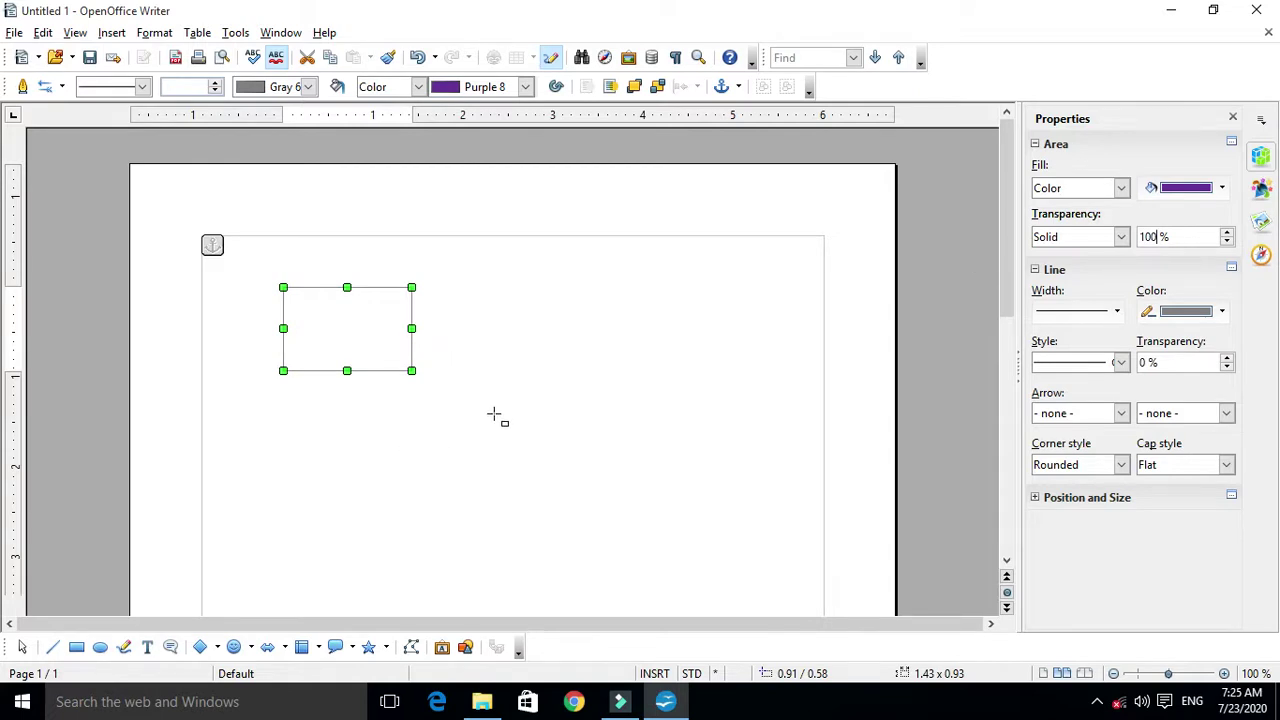
pyautogui.click(522, 402)
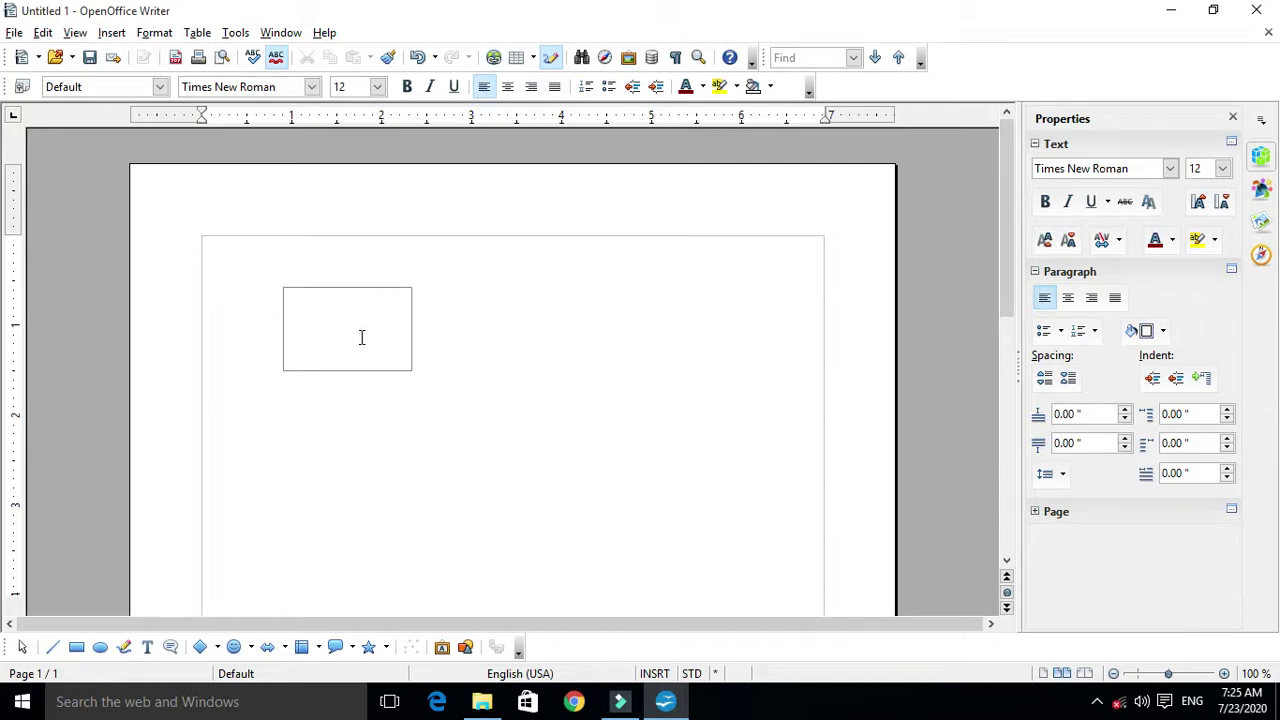
# Reset the rectangle's fill transparency to 0 %.
pyautogui.click(407, 318)
pyautogui.click(399, 288)
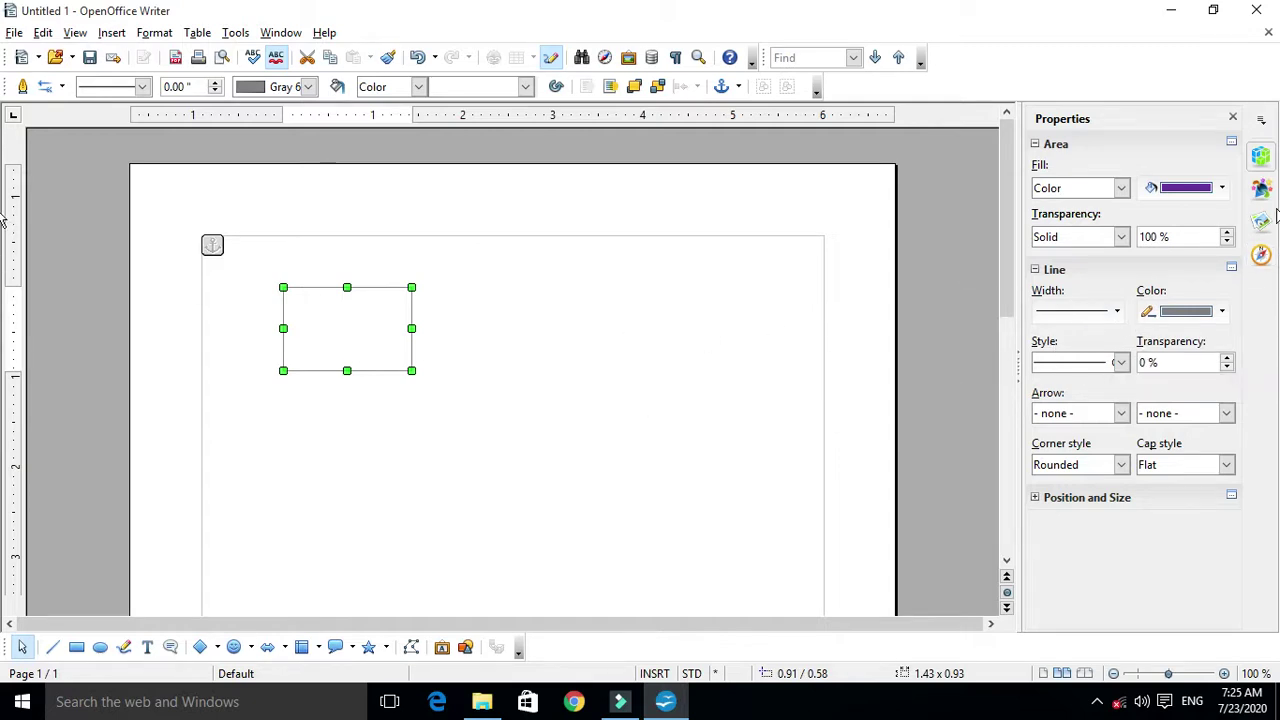
pyautogui.doubleClick(1155, 237)
pyautogui.write('0')
pyautogui.press('Return')
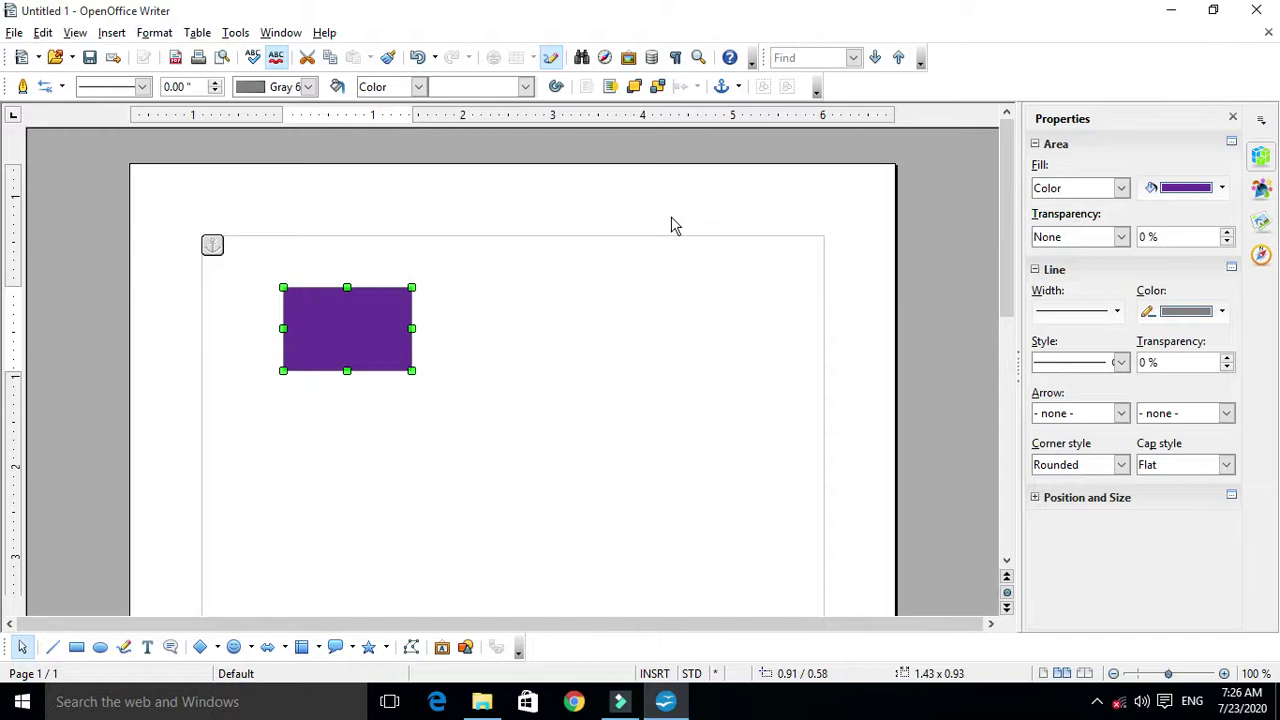
pyautogui.click(589, 277)
# Change the rectangle's fill type from a solid colour to a gradient.
pyautogui.click(331, 319)
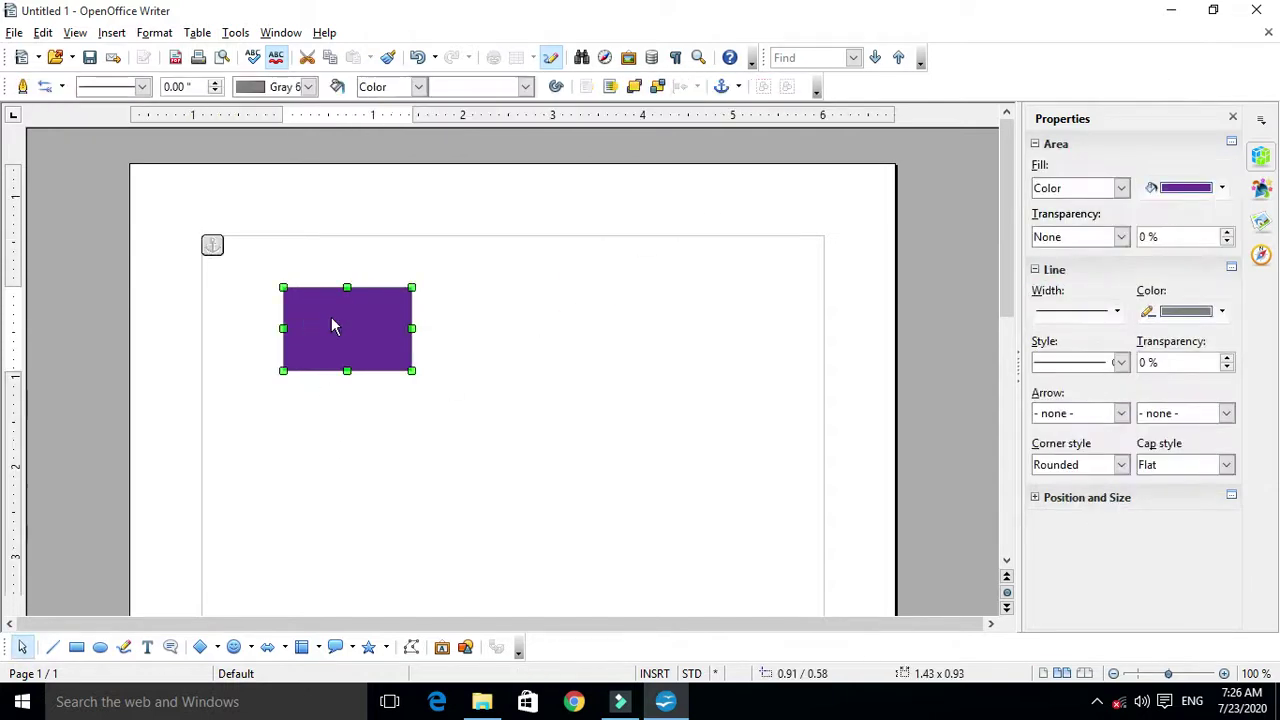
pyautogui.click(1122, 189)
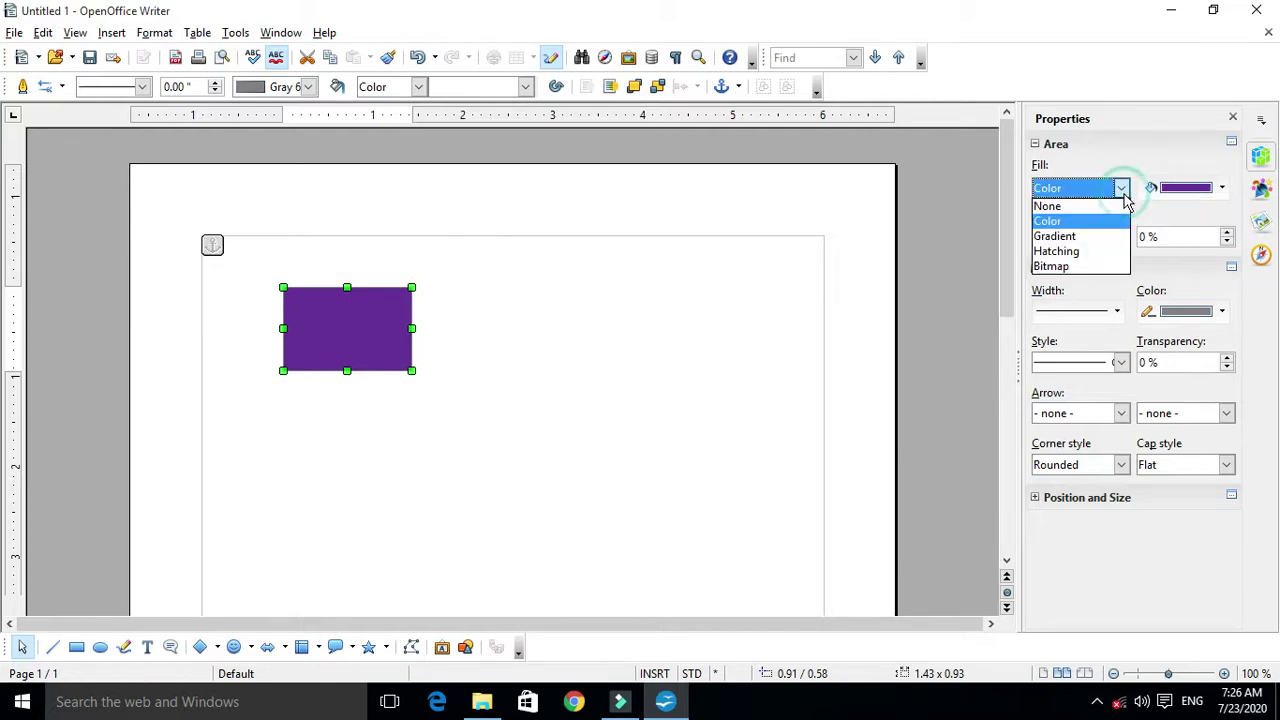
pyautogui.click(1081, 236)
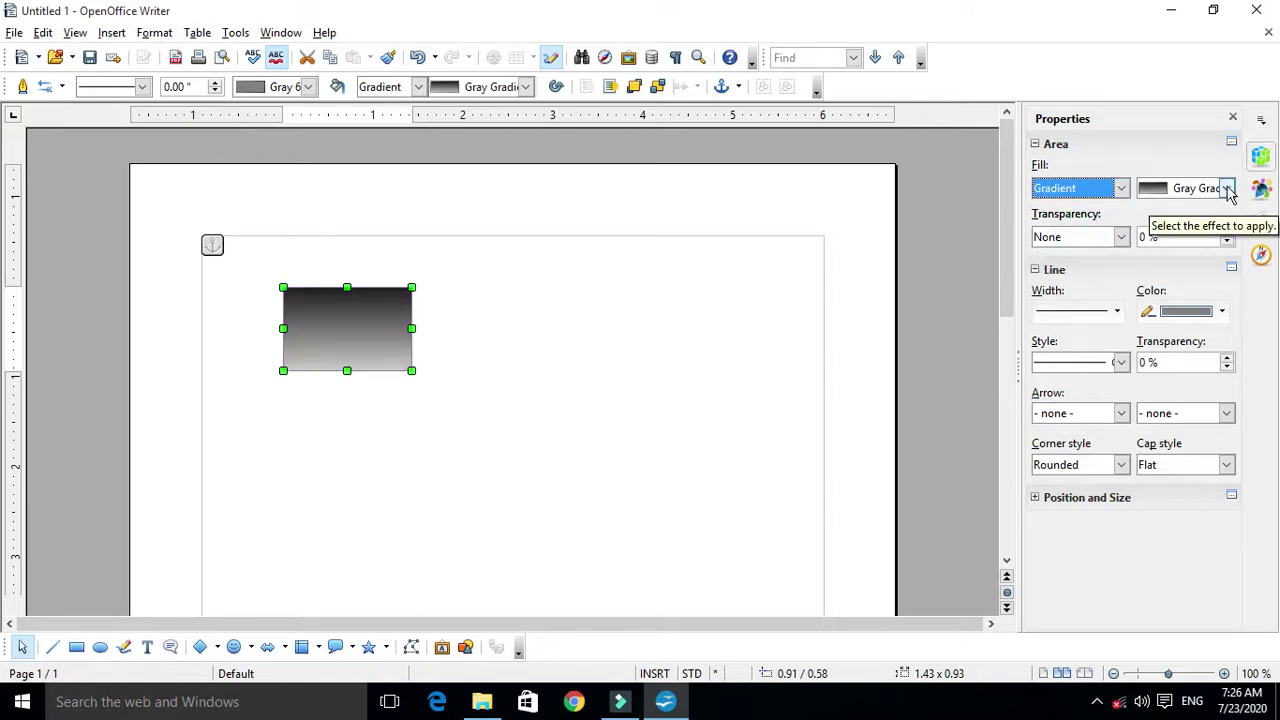
pyautogui.click(1100, 188)
pyautogui.click(1075, 234)
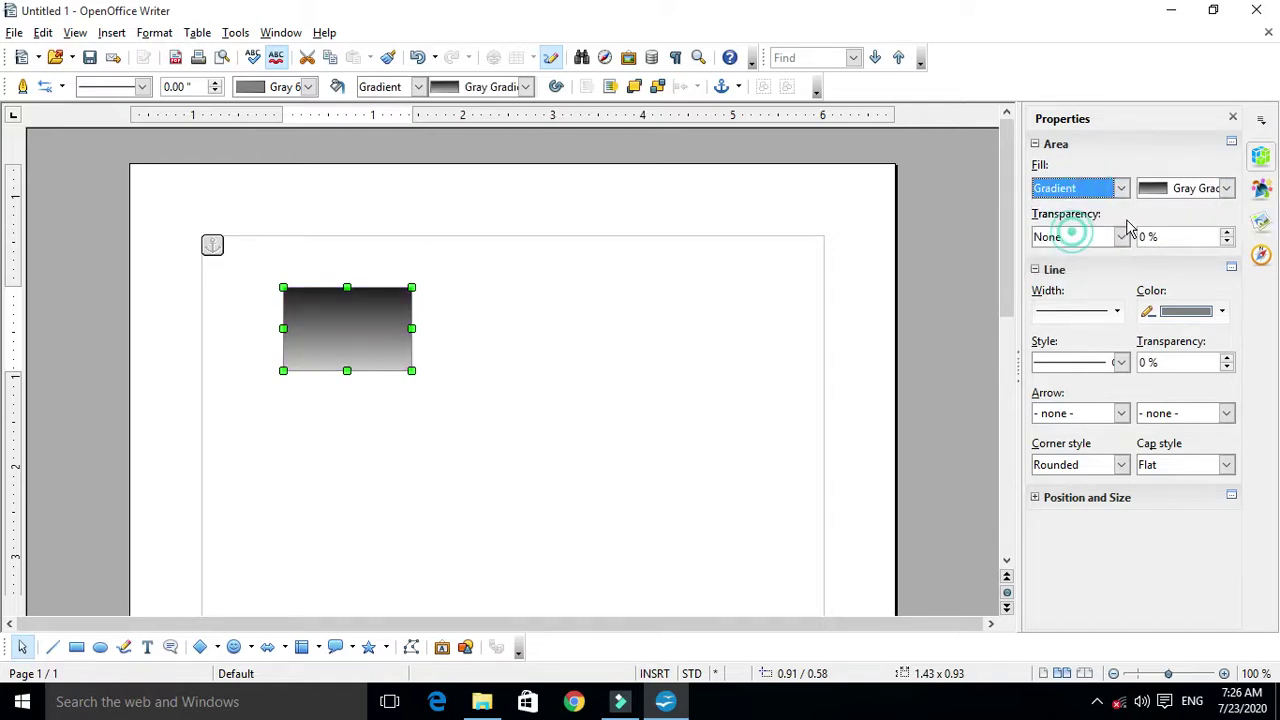
# Try the Orange Gradient 1, Green Gradient 2, Axial light red/white and Linear blue/white gradients on the rectangle.
pyautogui.click(1222, 189)
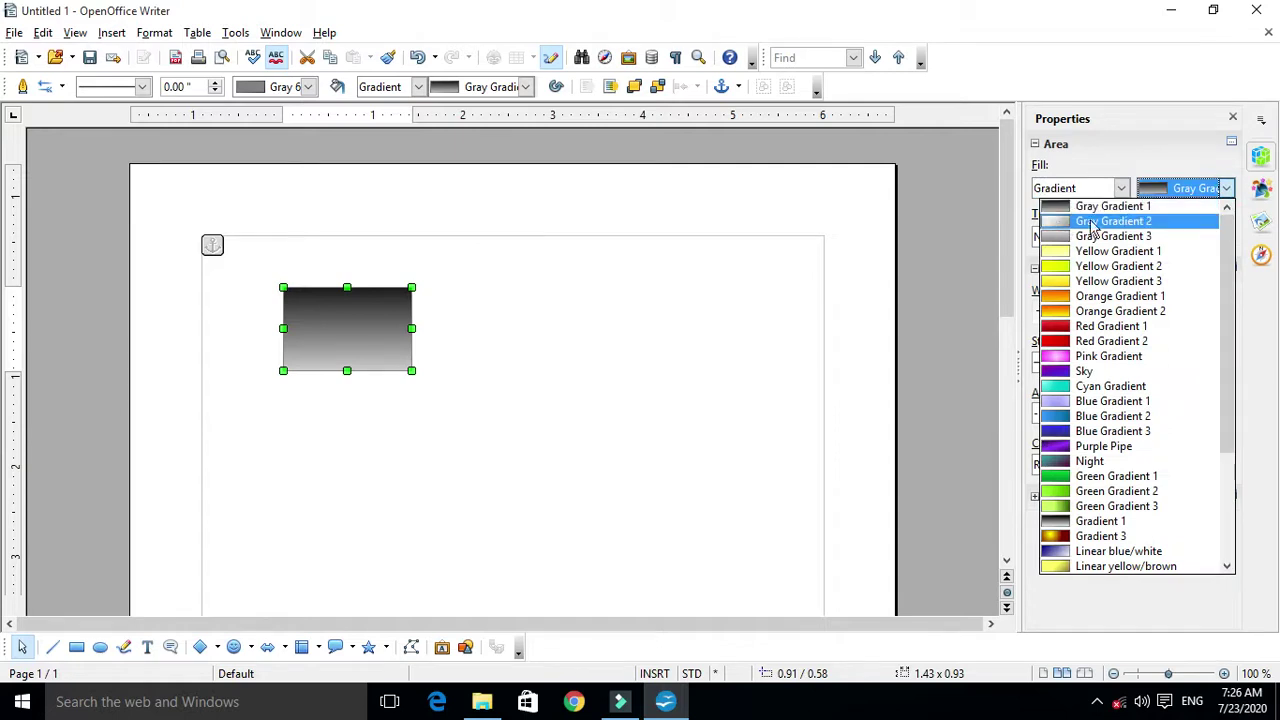
pyautogui.click(1143, 296)
pyautogui.click(1186, 187)
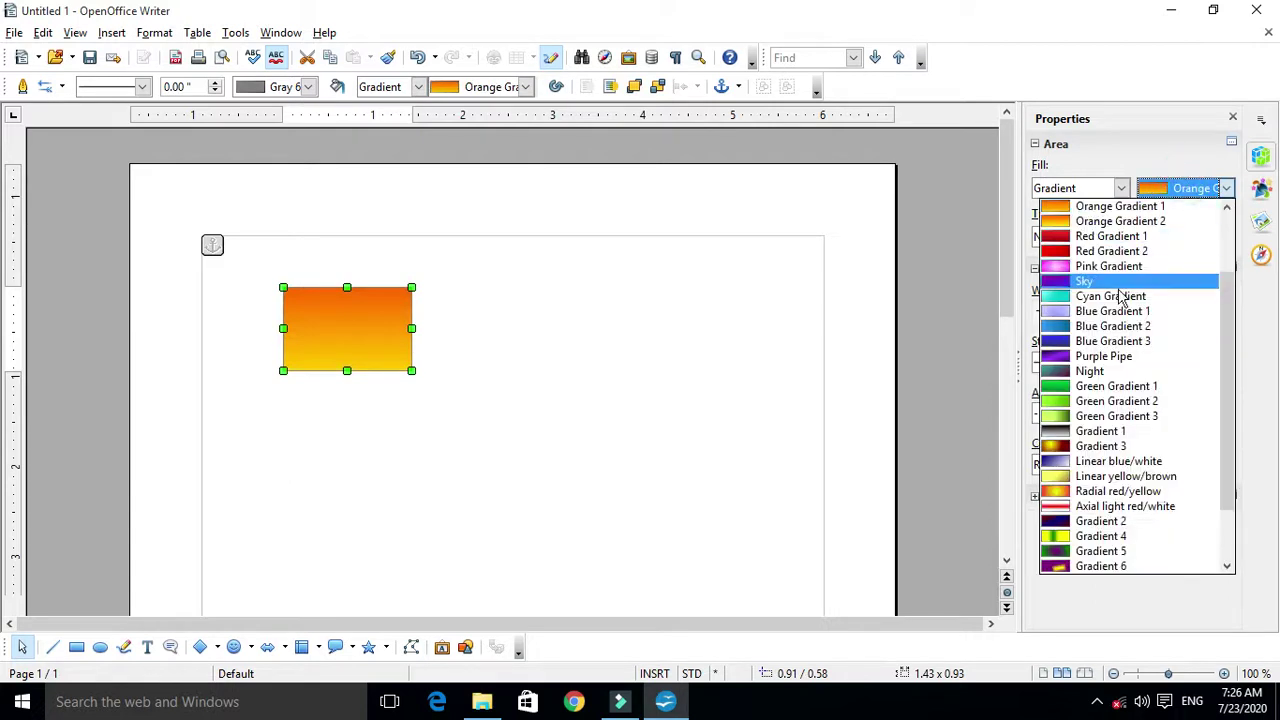
pyautogui.click(1105, 401)
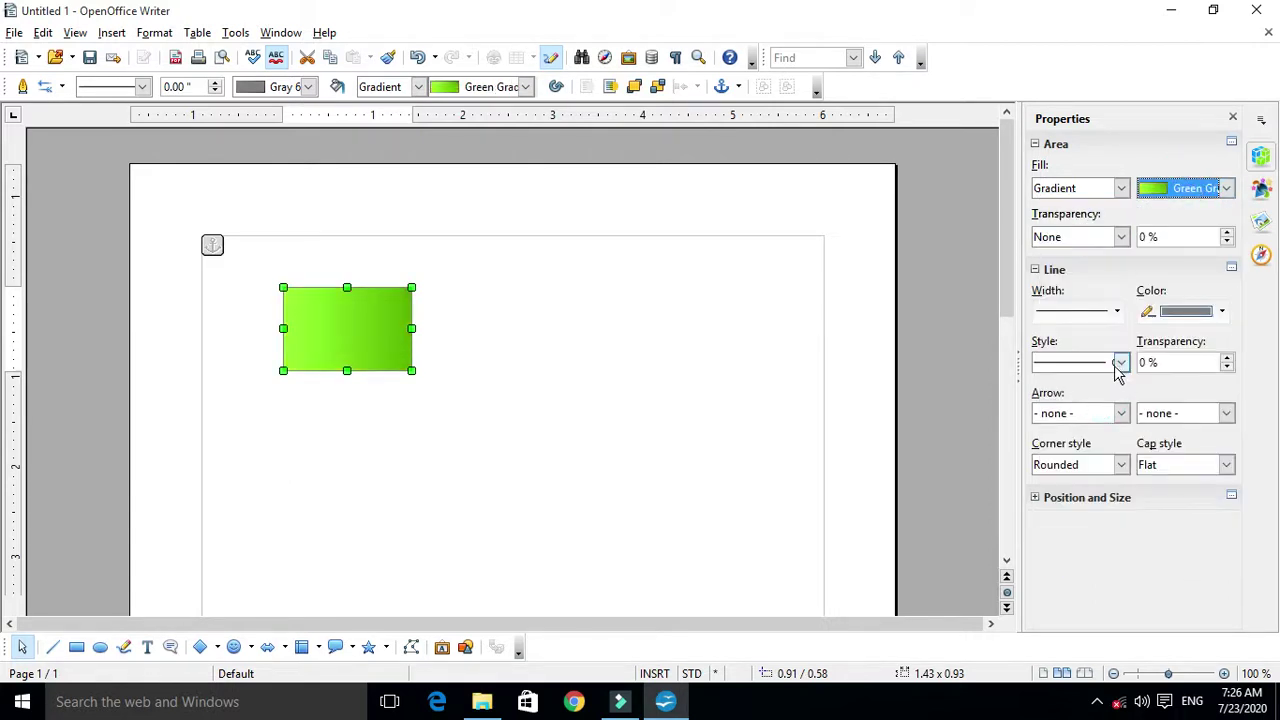
pyautogui.click(1225, 188)
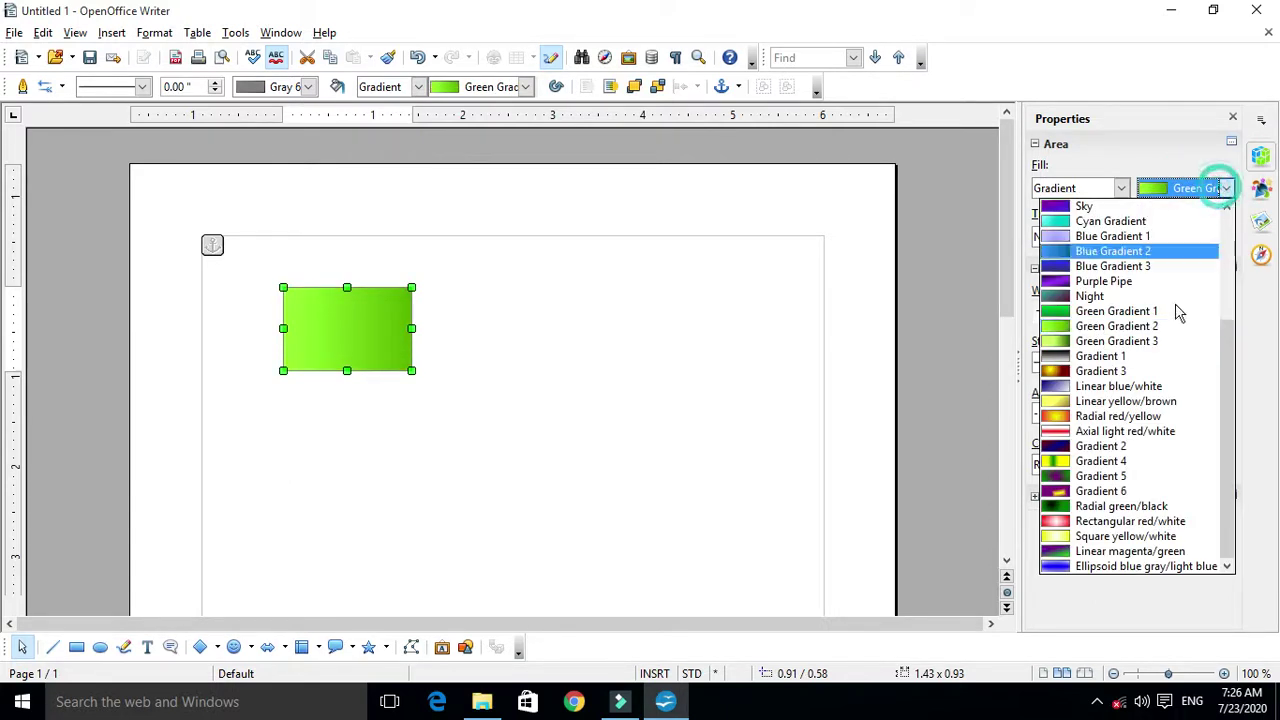
pyautogui.click(1133, 431)
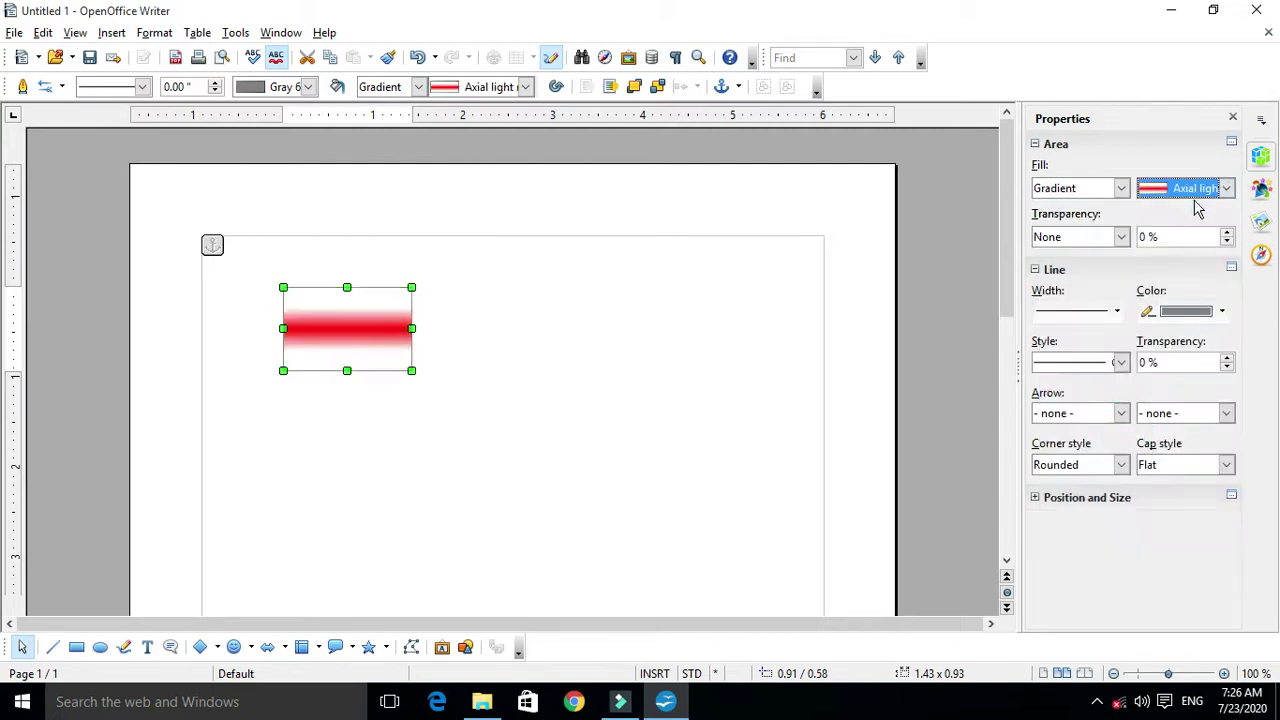
pyautogui.click(1193, 199)
pyautogui.click(1120, 386)
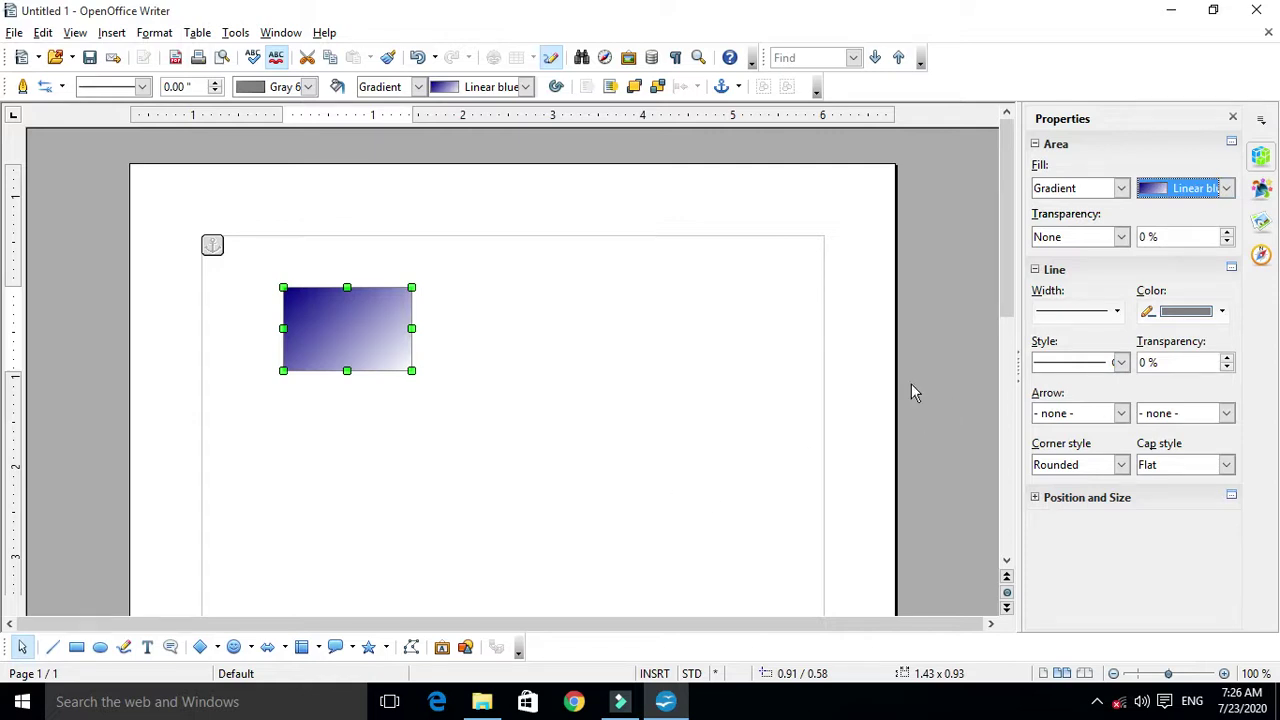
# Apply the Sky gradient to the rectangle's fill.
pyautogui.click(1203, 189)
pyautogui.click(1113, 201)
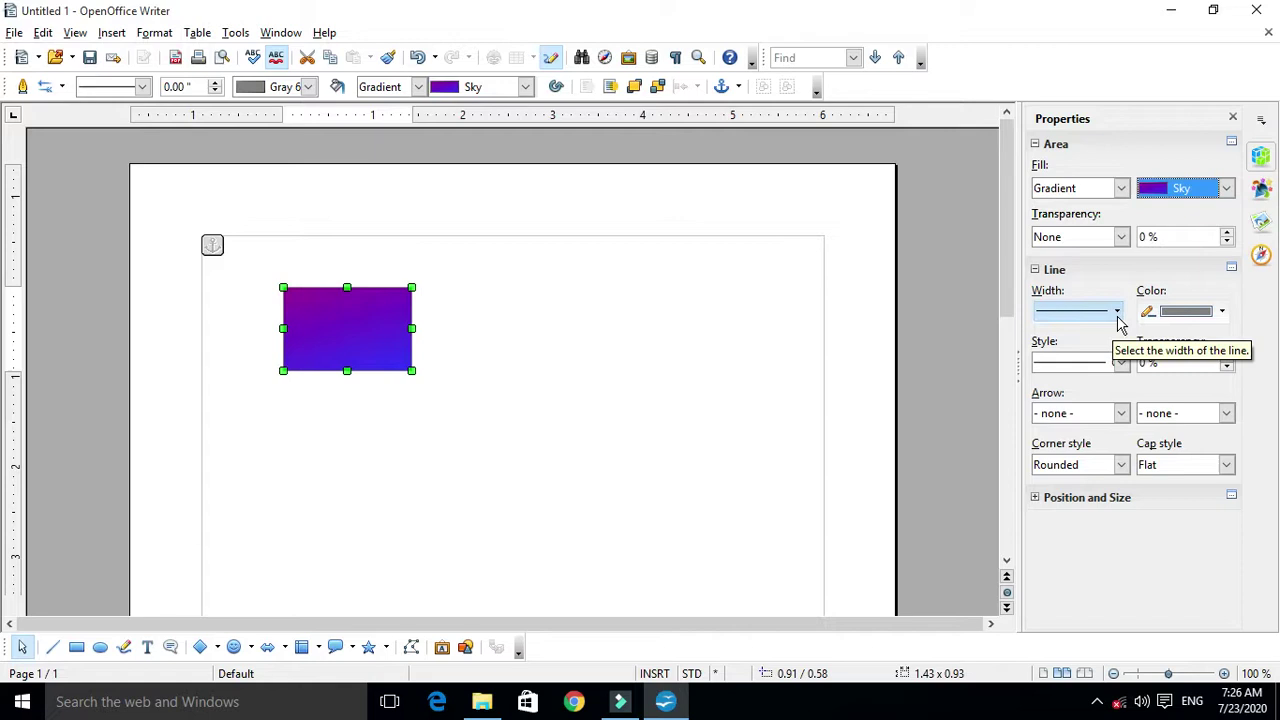
# Set the rectangle's outline width to 1.5 pt and its line colour to Yellow 2.
pyautogui.click(1118, 314)
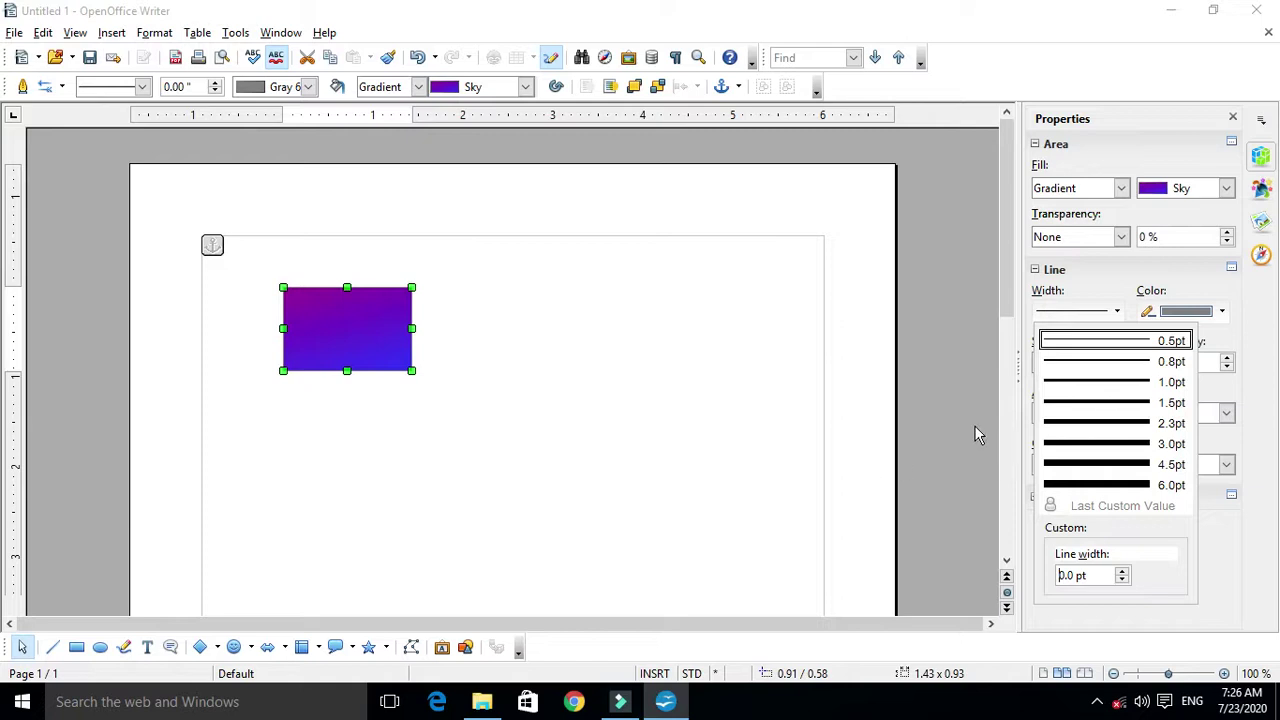
pyautogui.click(1090, 404)
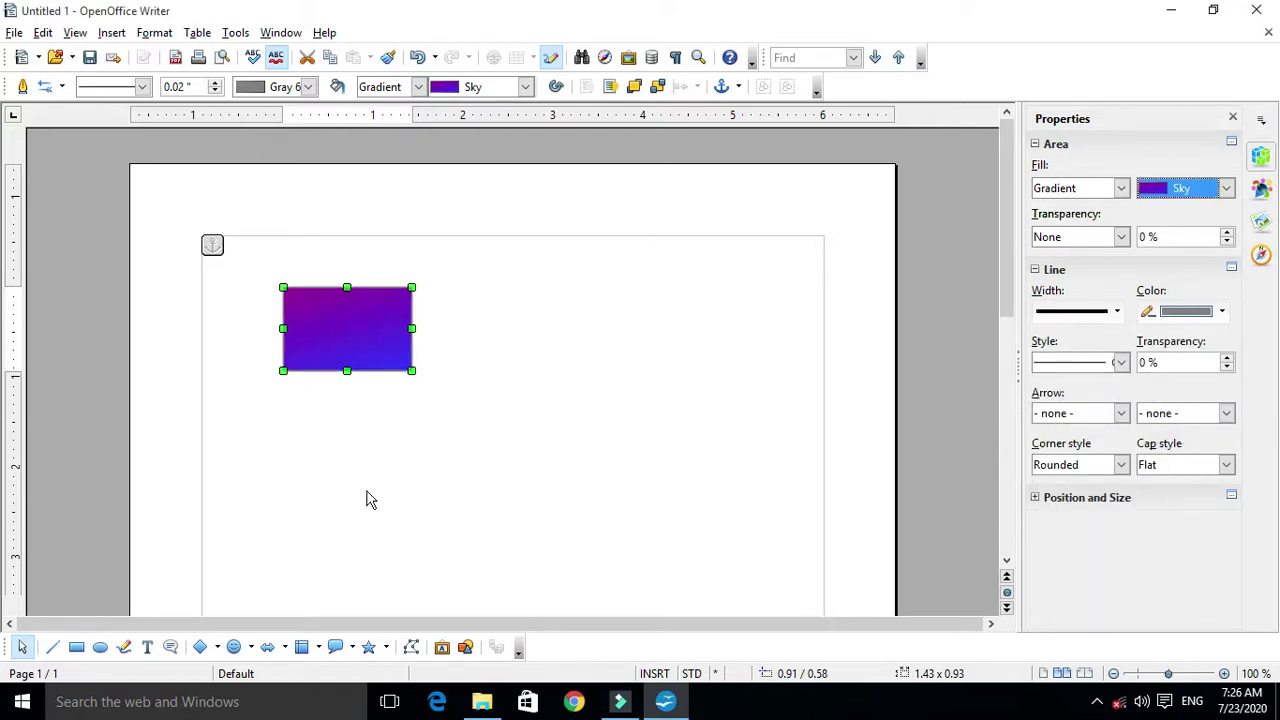
pyautogui.click(1220, 312)
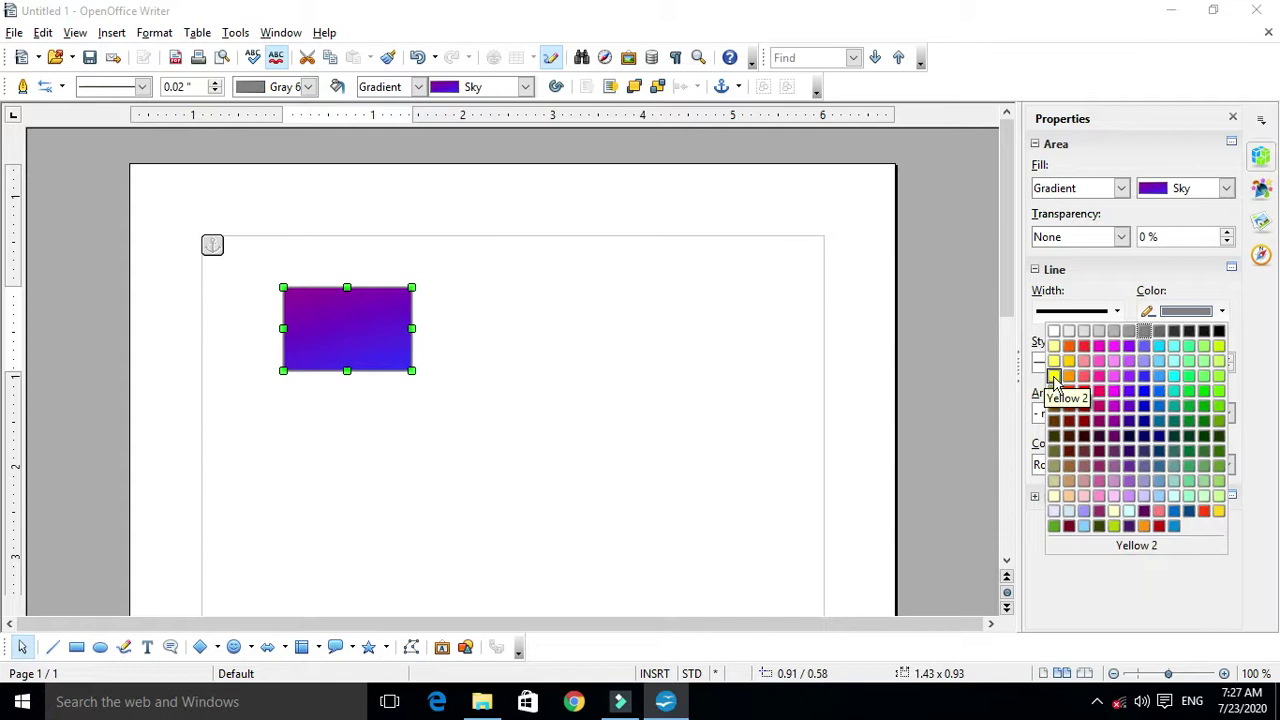
pyautogui.click(1055, 378)
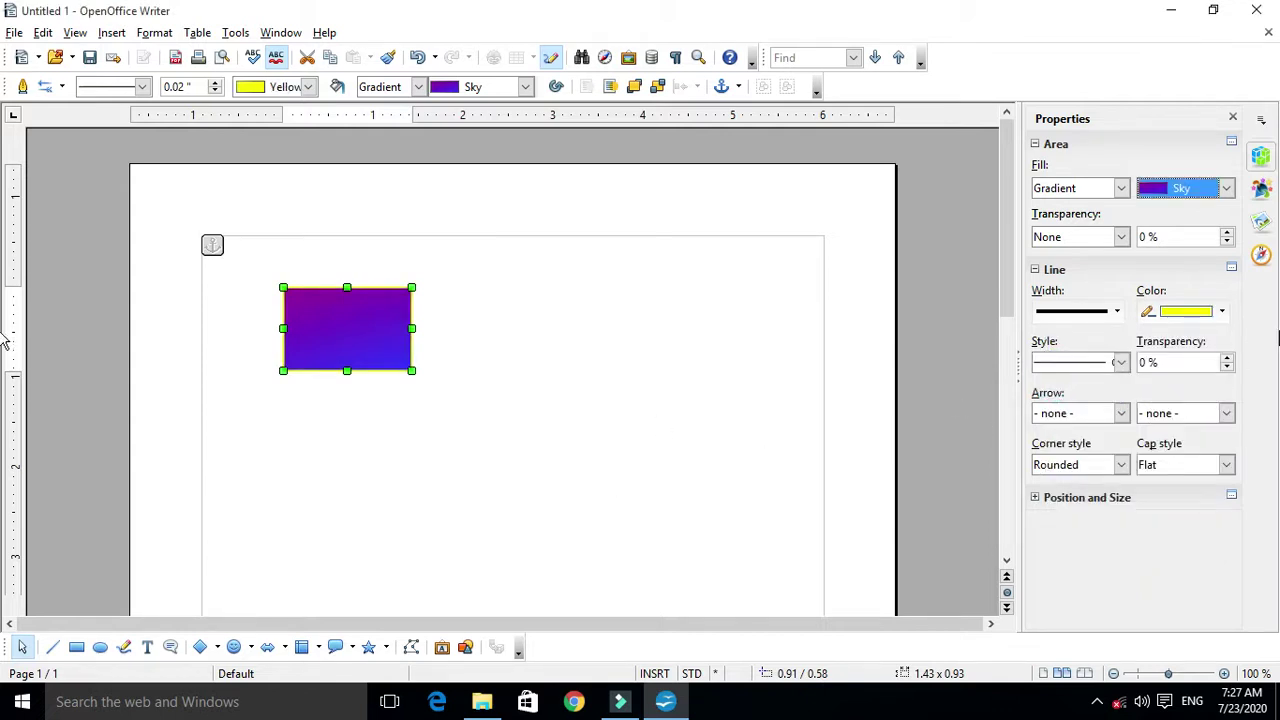
# Change the rectangle's line colour to Orange 3 and deselect the rectangle.
pyautogui.click(1221, 311)
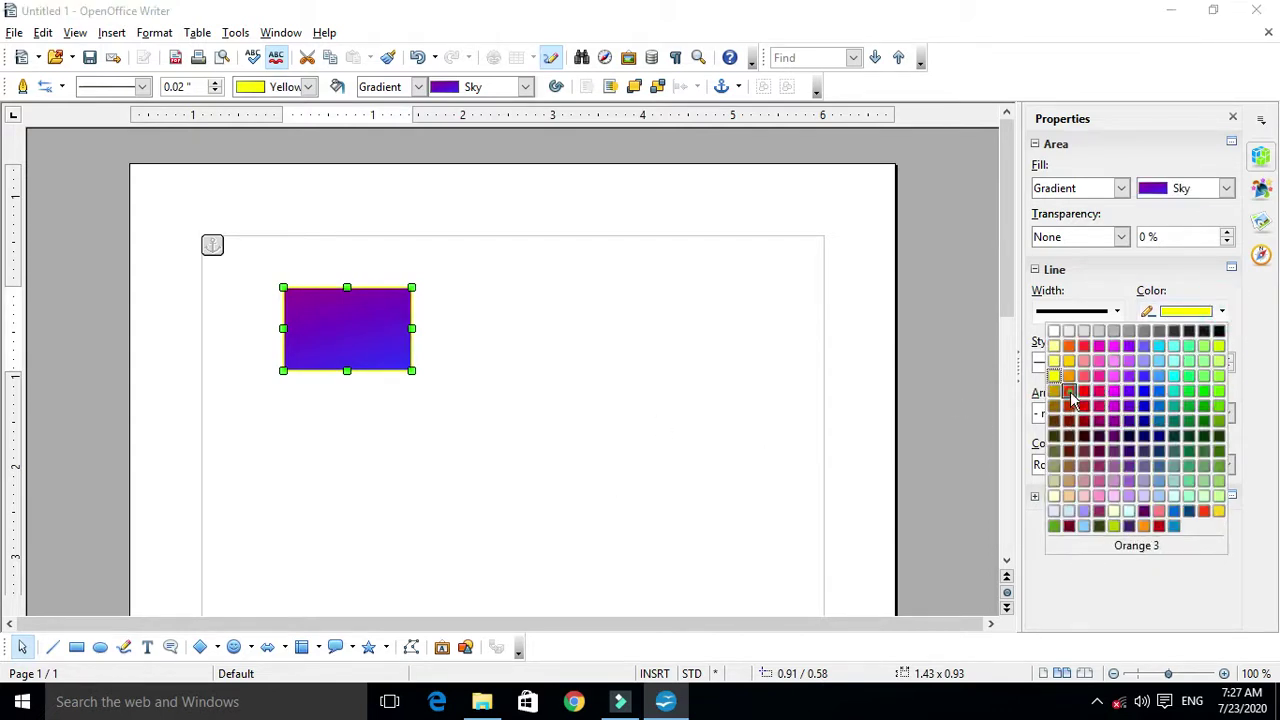
pyautogui.click(1070, 396)
pyautogui.click(456, 408)
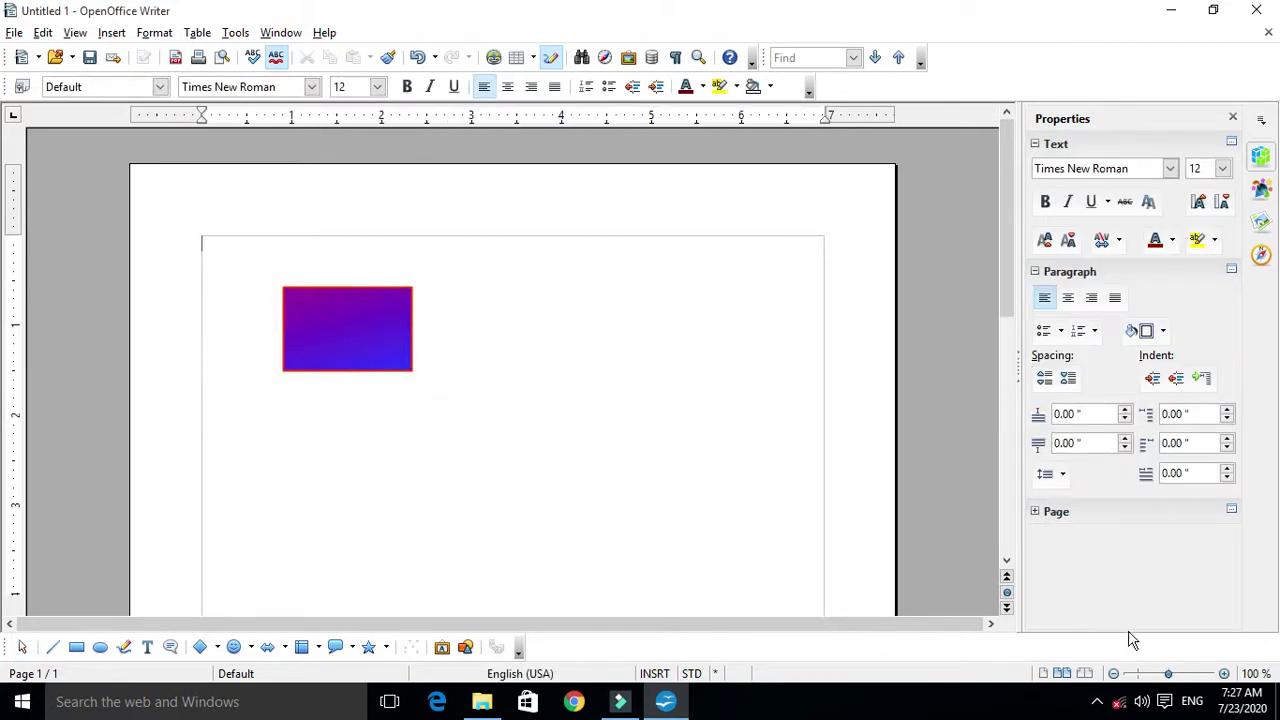
# Try a 3.0 pt outline on the rectangle and set its line width to 4.5 pt.
pyautogui.click(1188, 673)
pyautogui.scroll(3, 832, 524)
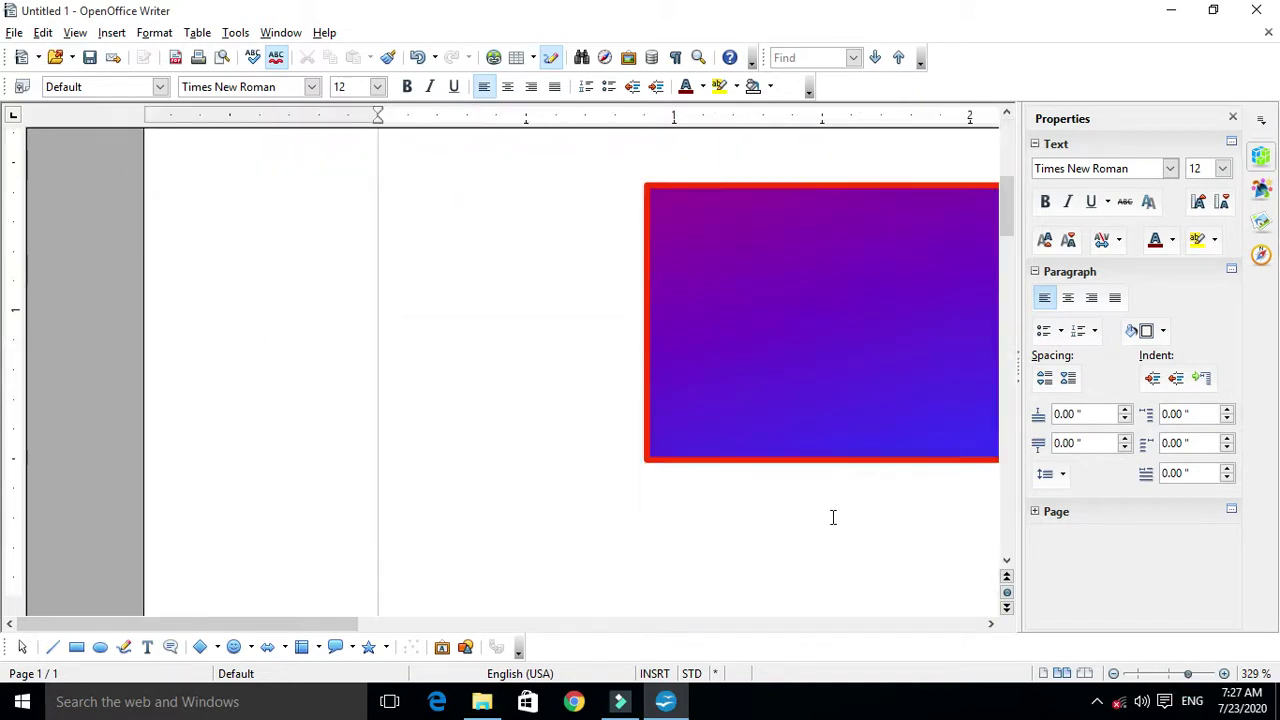
pyautogui.moveTo(349, 628); pyautogui.dragTo(437, 631)
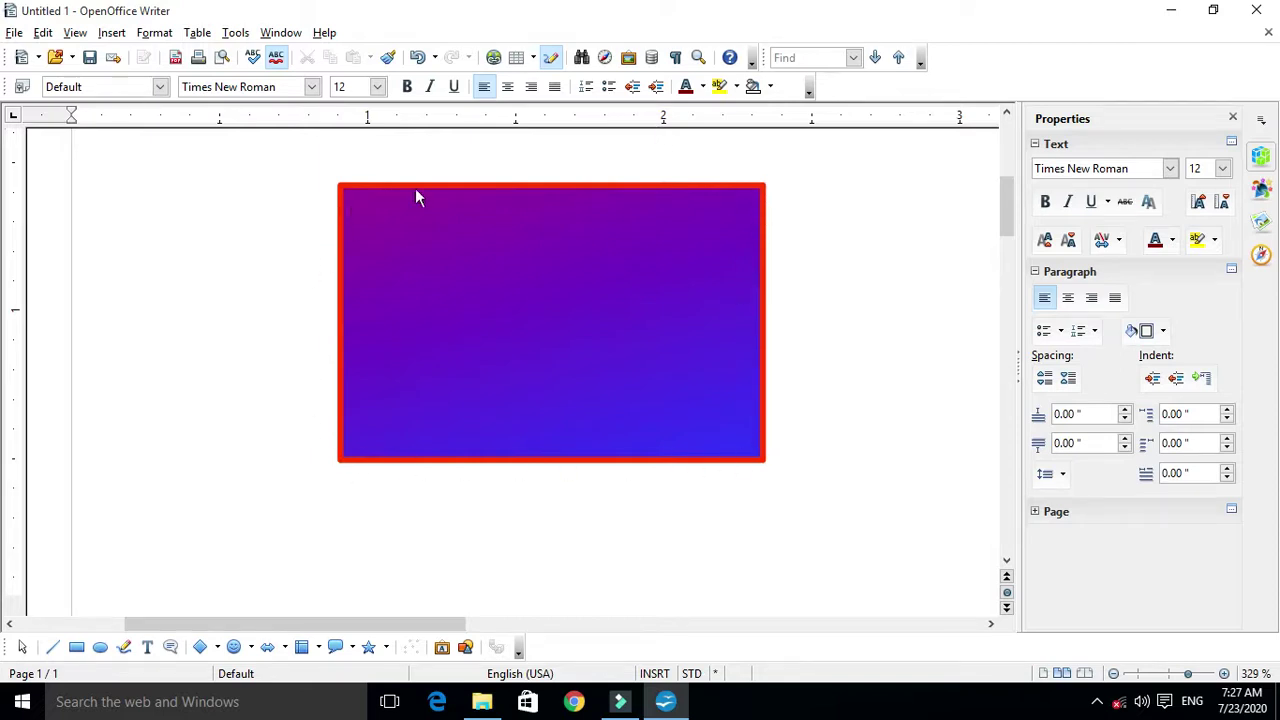
pyautogui.click(724, 275)
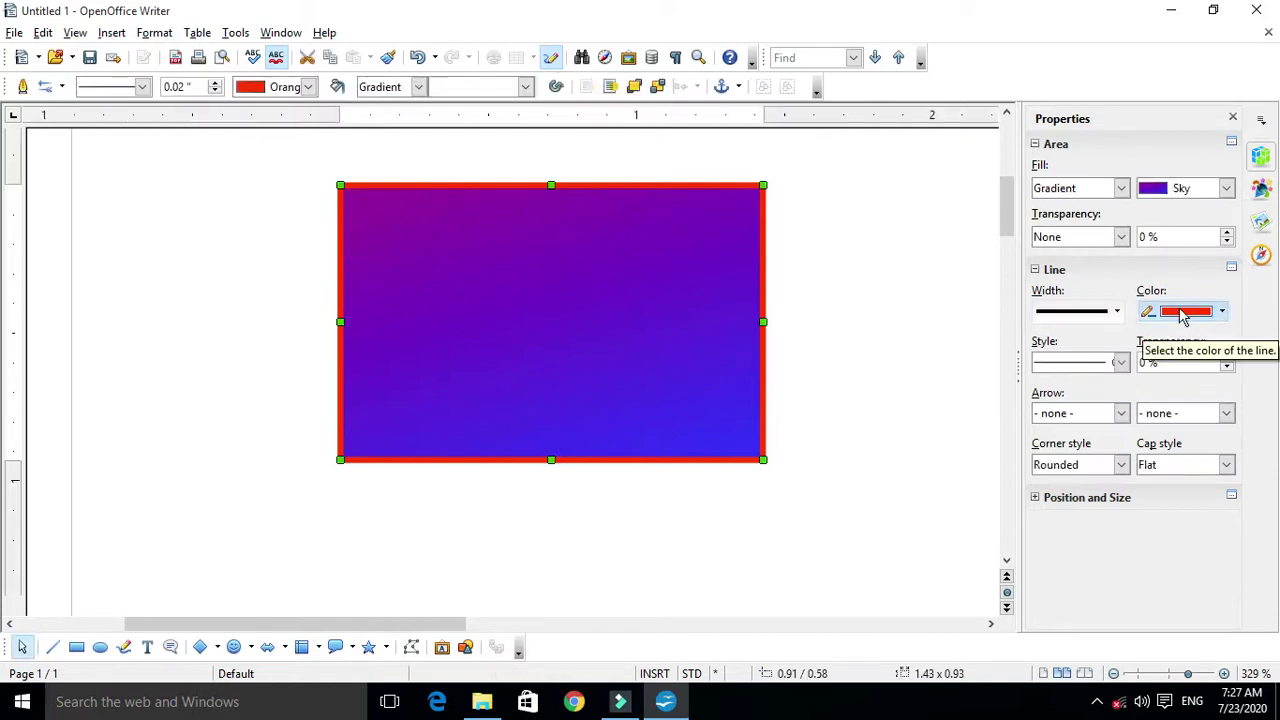
pyautogui.click(1116, 312)
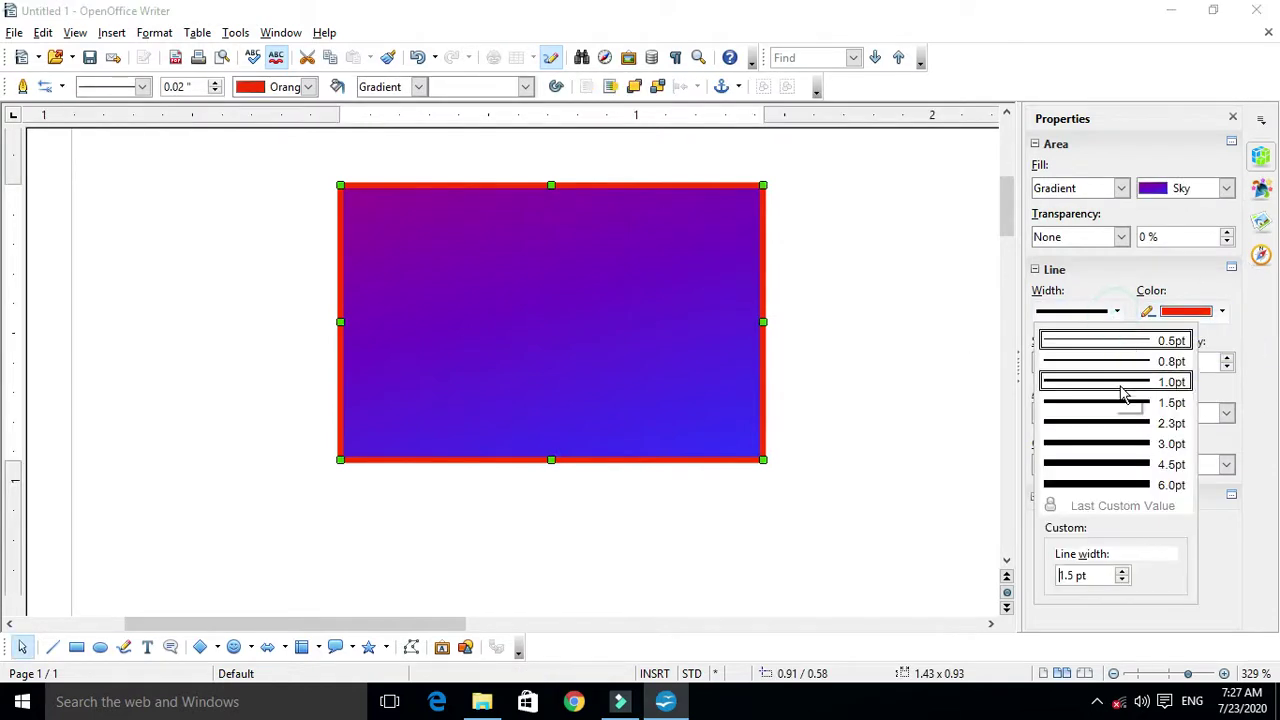
pyautogui.click(1148, 446)
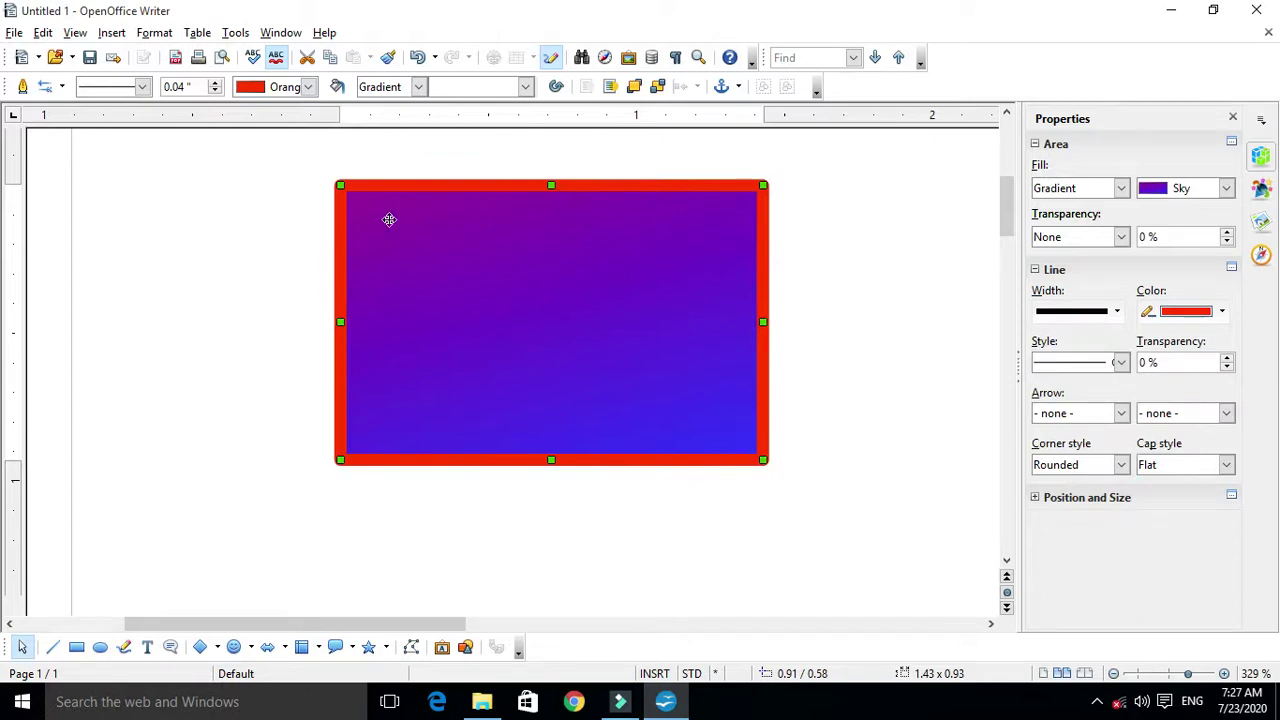
pyautogui.click(1116, 313)
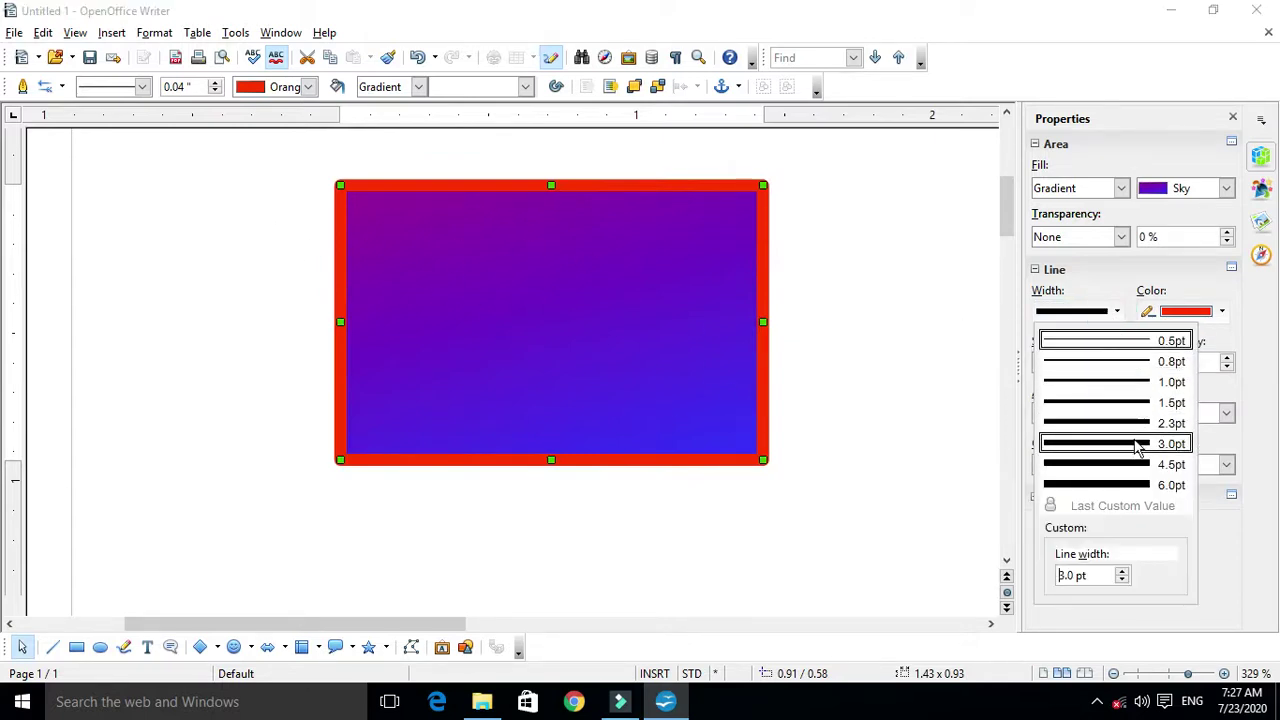
pyautogui.click(1133, 446)
pyautogui.click(1116, 311)
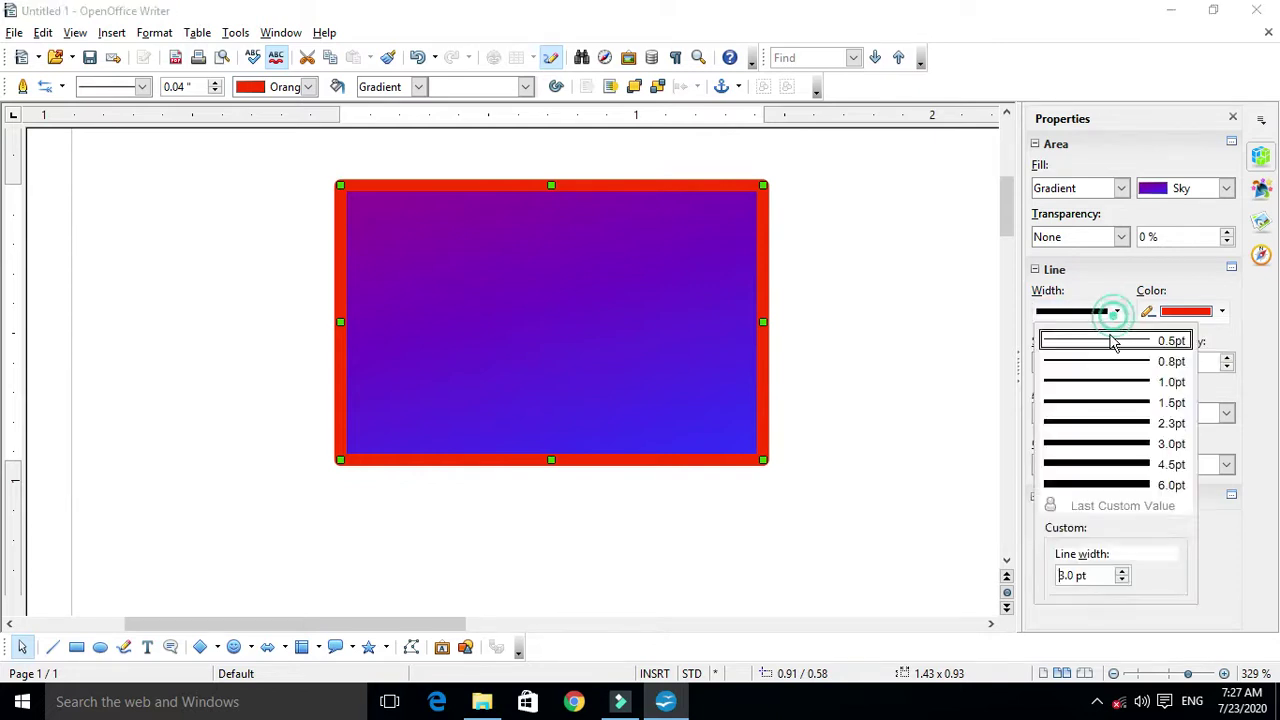
pyautogui.click(1128, 465)
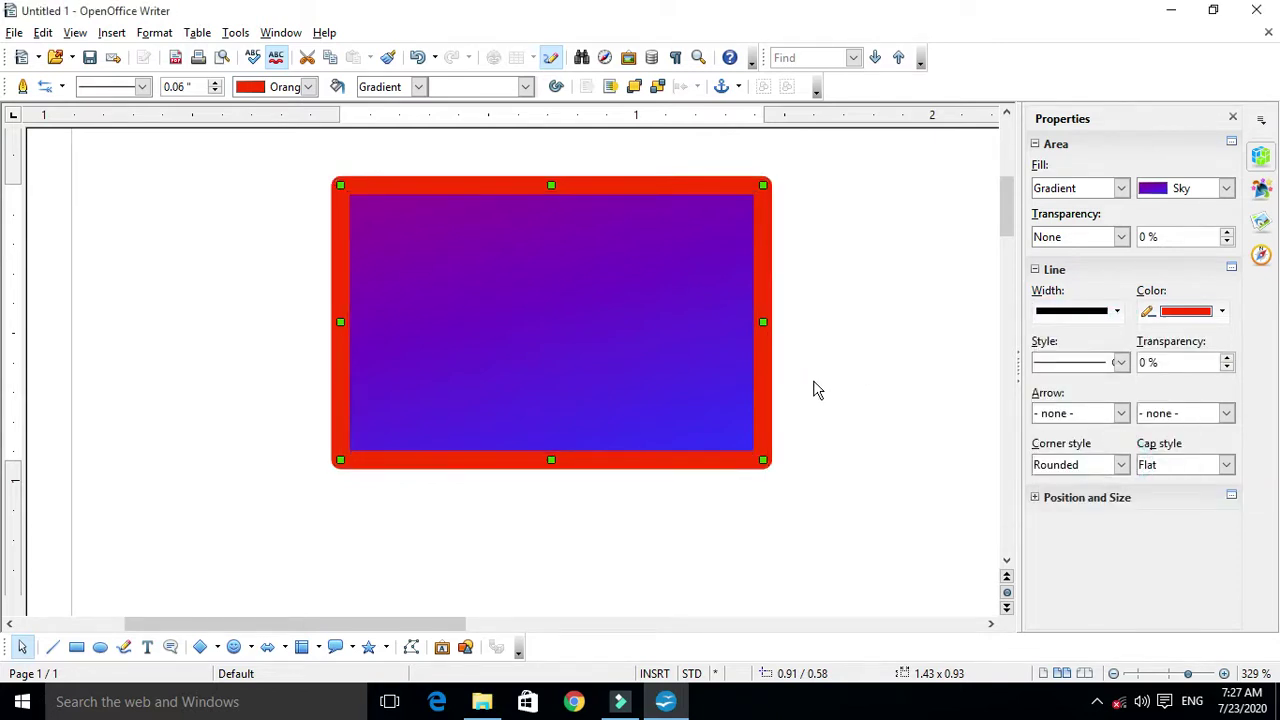
# Try yellow and pale yellow-green outlines on the rectangle, and set its line colour to a darker olive green.
pyautogui.click(1208, 316)
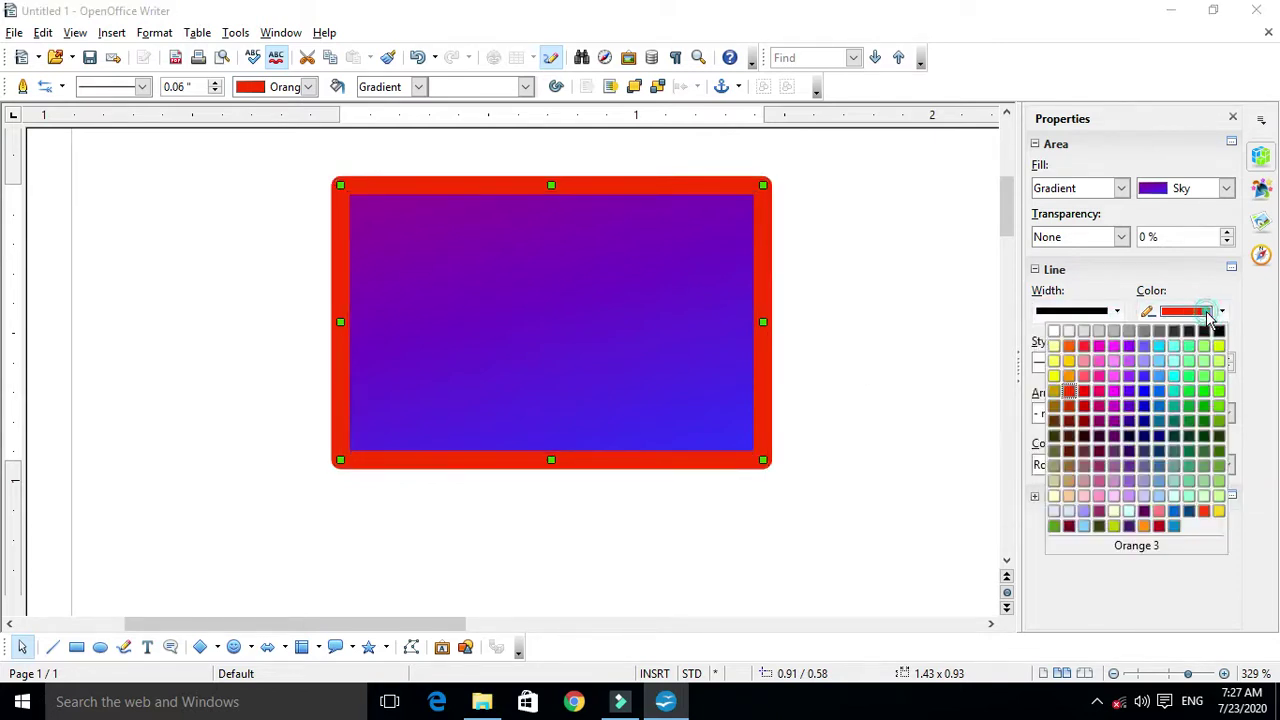
pyautogui.click(1054, 375)
pyautogui.click(1214, 312)
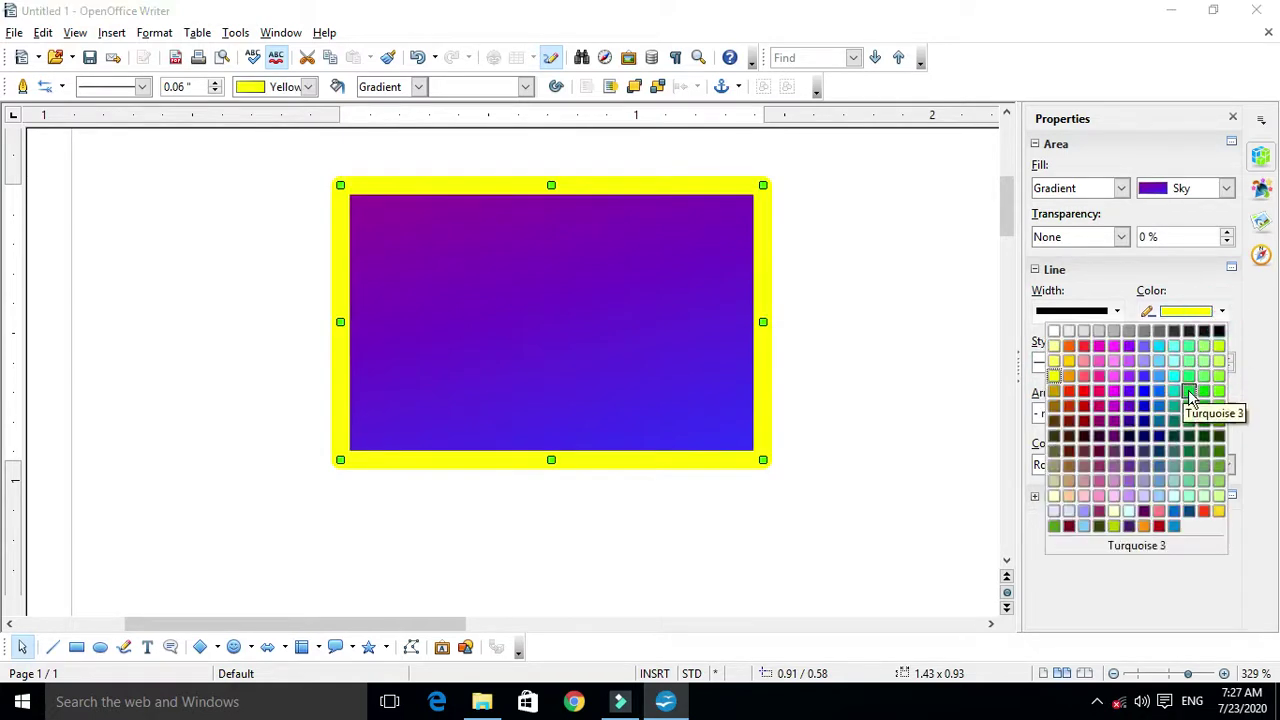
pyautogui.click(1217, 500)
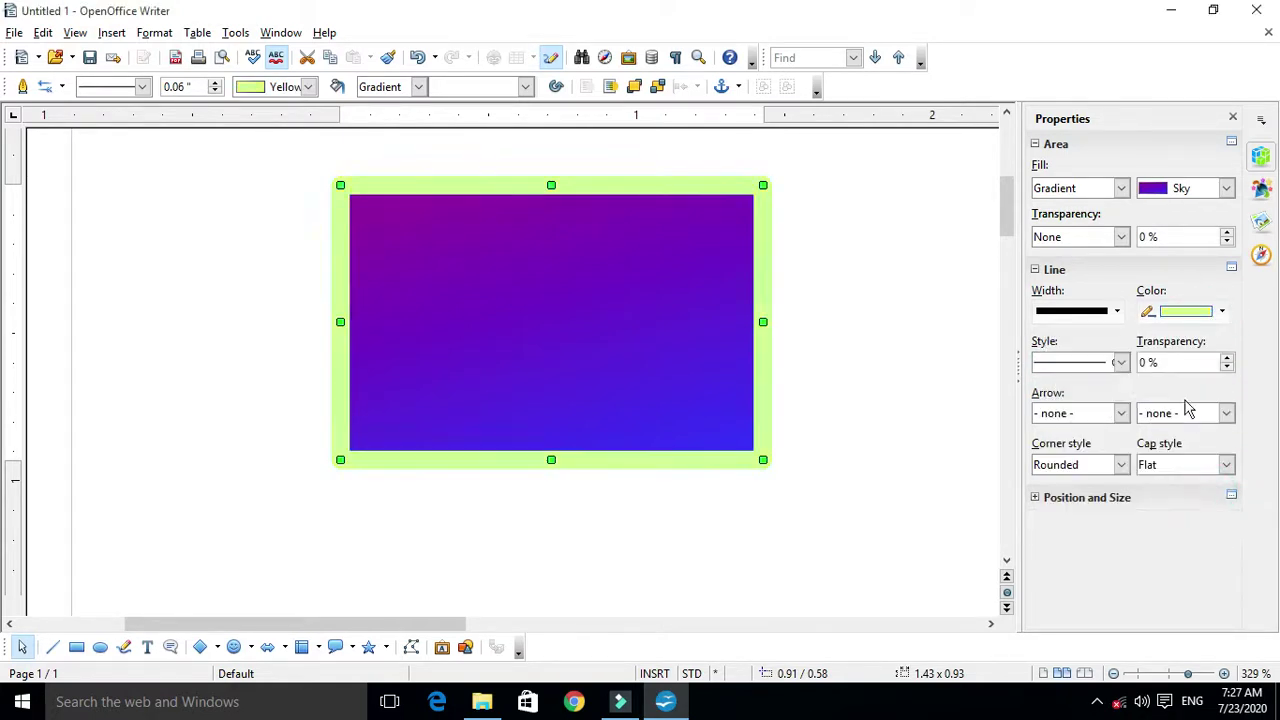
pyautogui.click(1214, 312)
pyautogui.click(1218, 420)
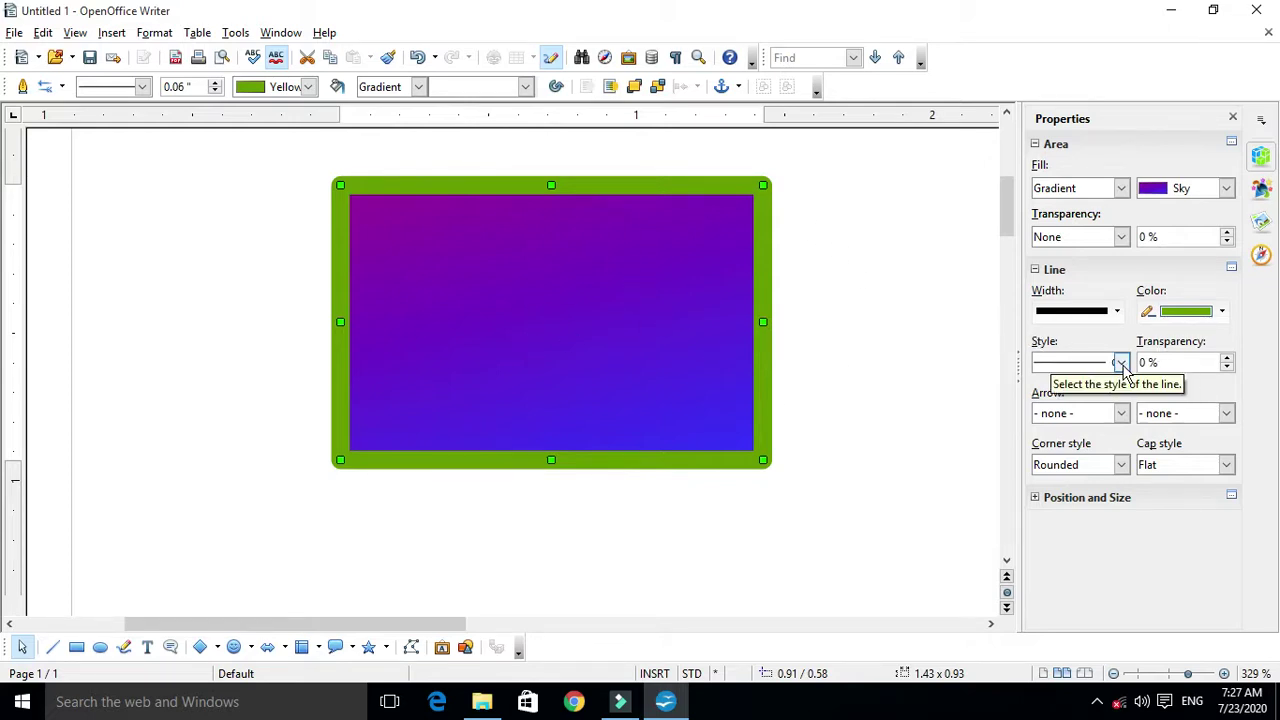
# Try the Fine Dashed, Line with Fine Dots and Ultrafine Dotted (var) line styles on the rectangle's outline.
pyautogui.click(1122, 363)
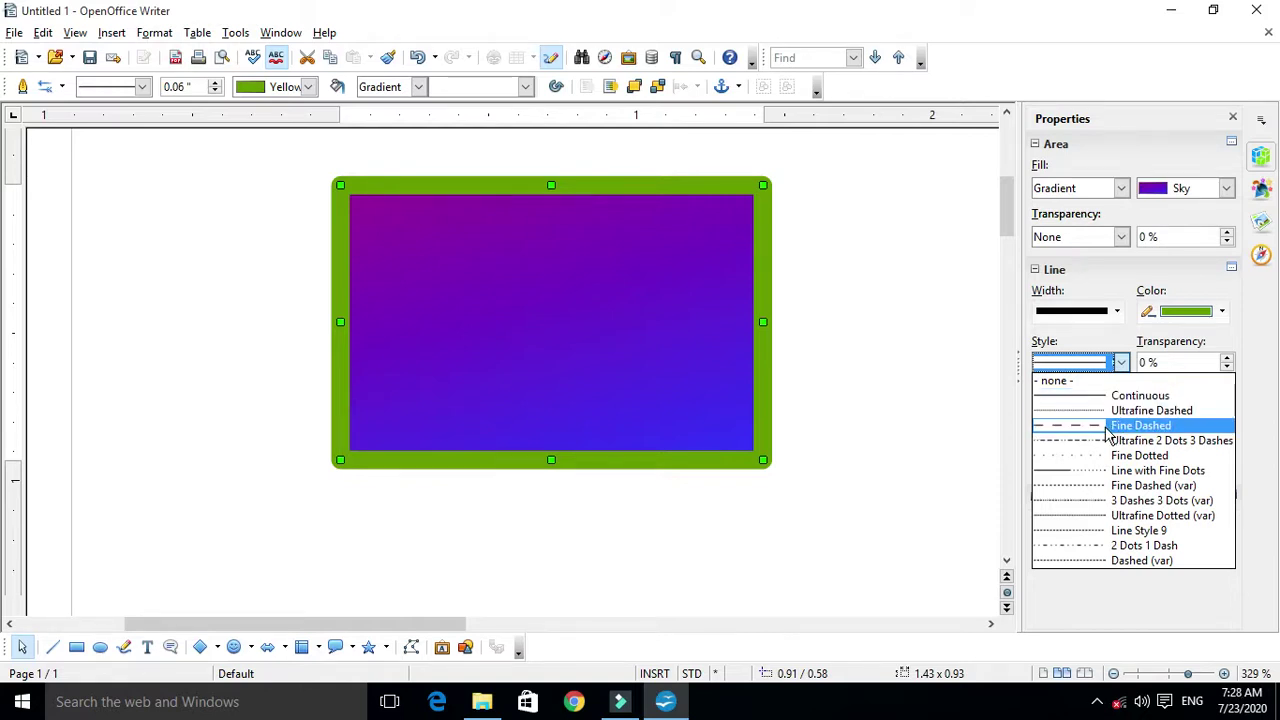
pyautogui.click(1108, 432)
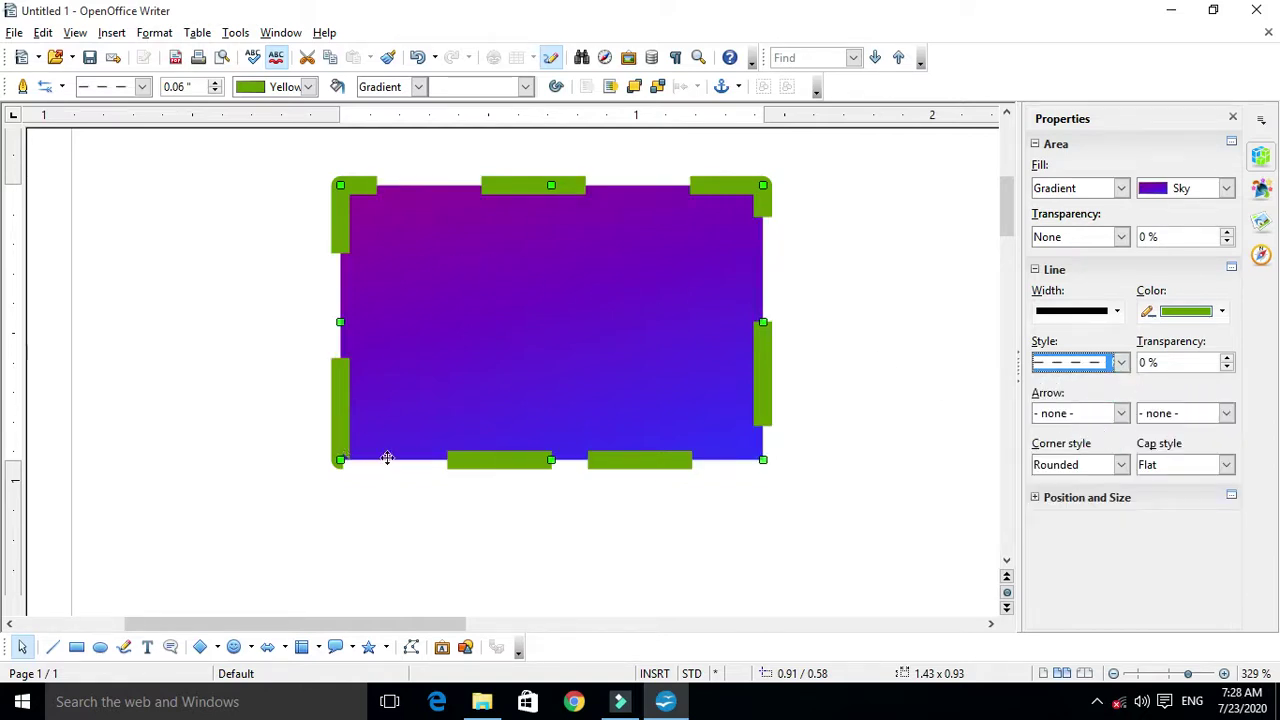
pyautogui.click(1095, 370)
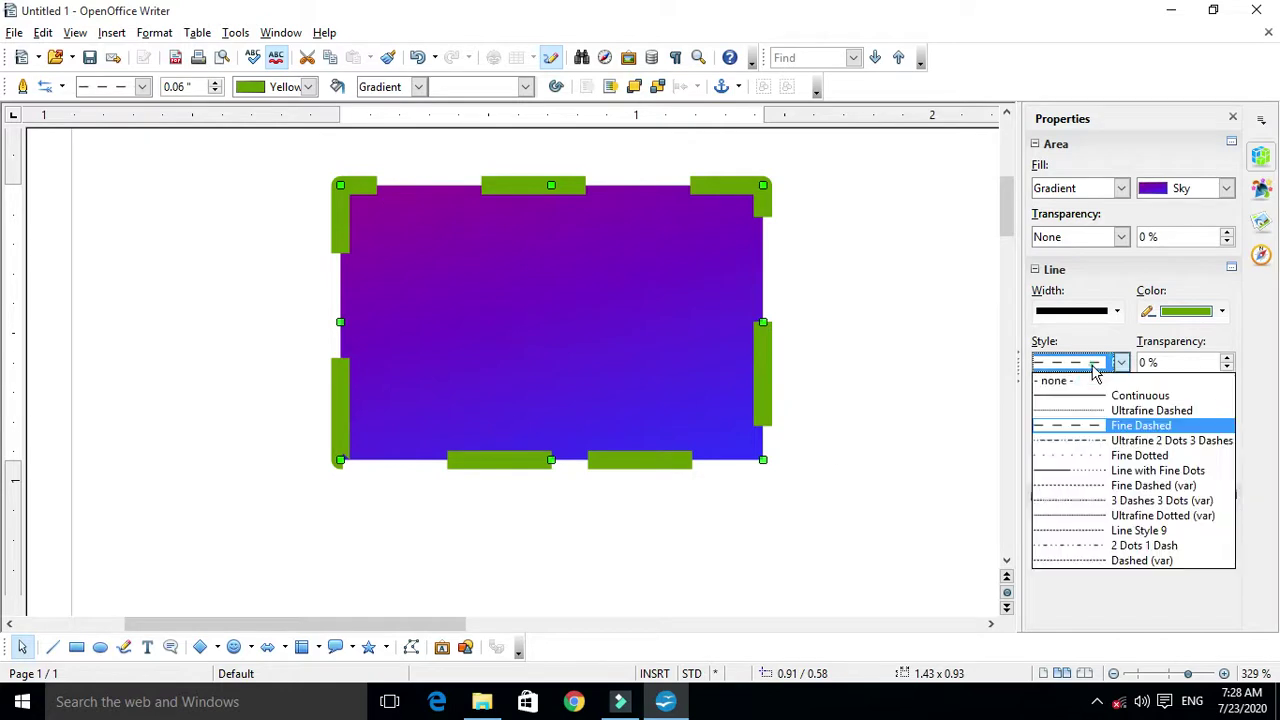
pyautogui.click(1120, 480)
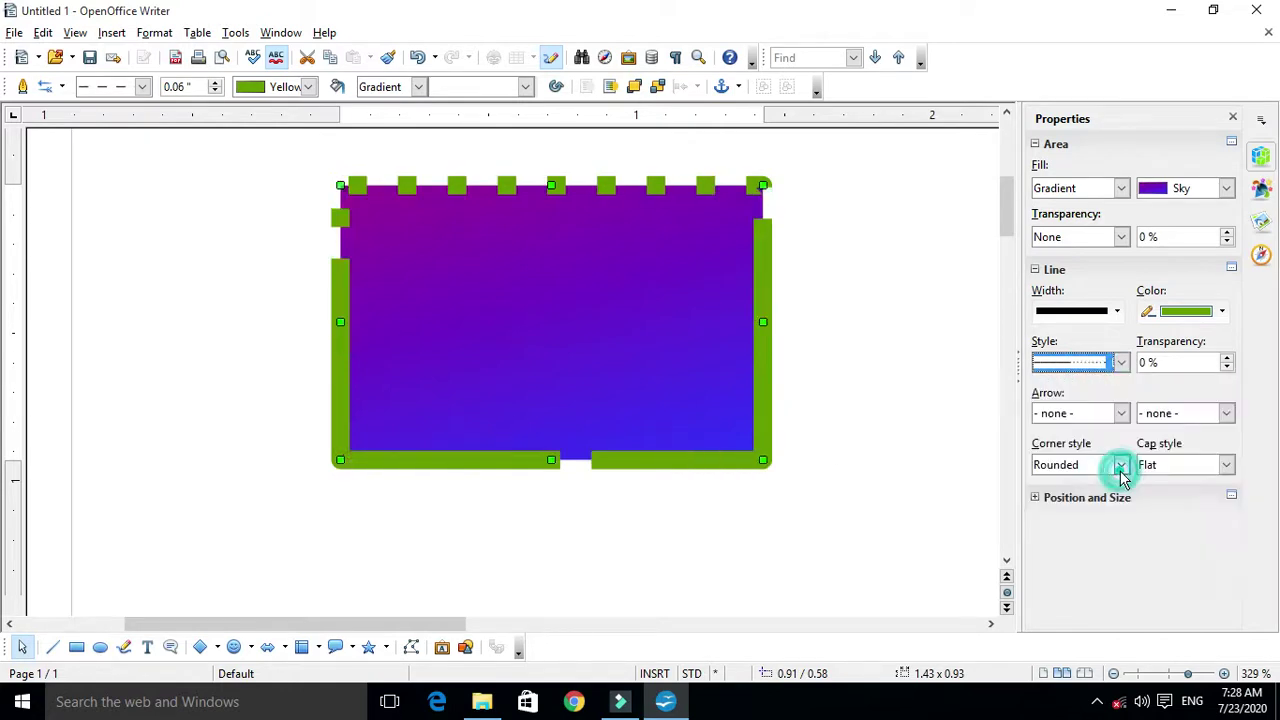
pyautogui.click(1120, 362)
pyautogui.click(1130, 508)
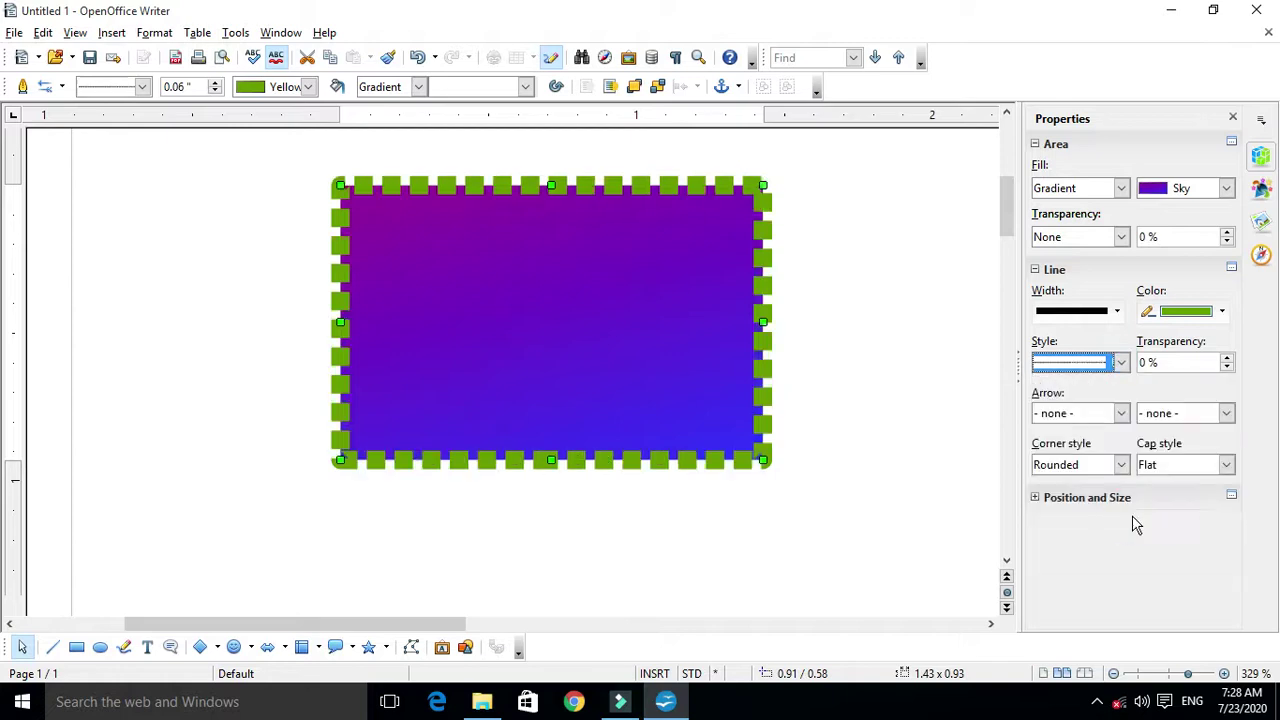
# Try Line Style 9 and 2 Dots 1 Dash on the outline, and restore the Continuous line style.
pyautogui.click(1124, 366)
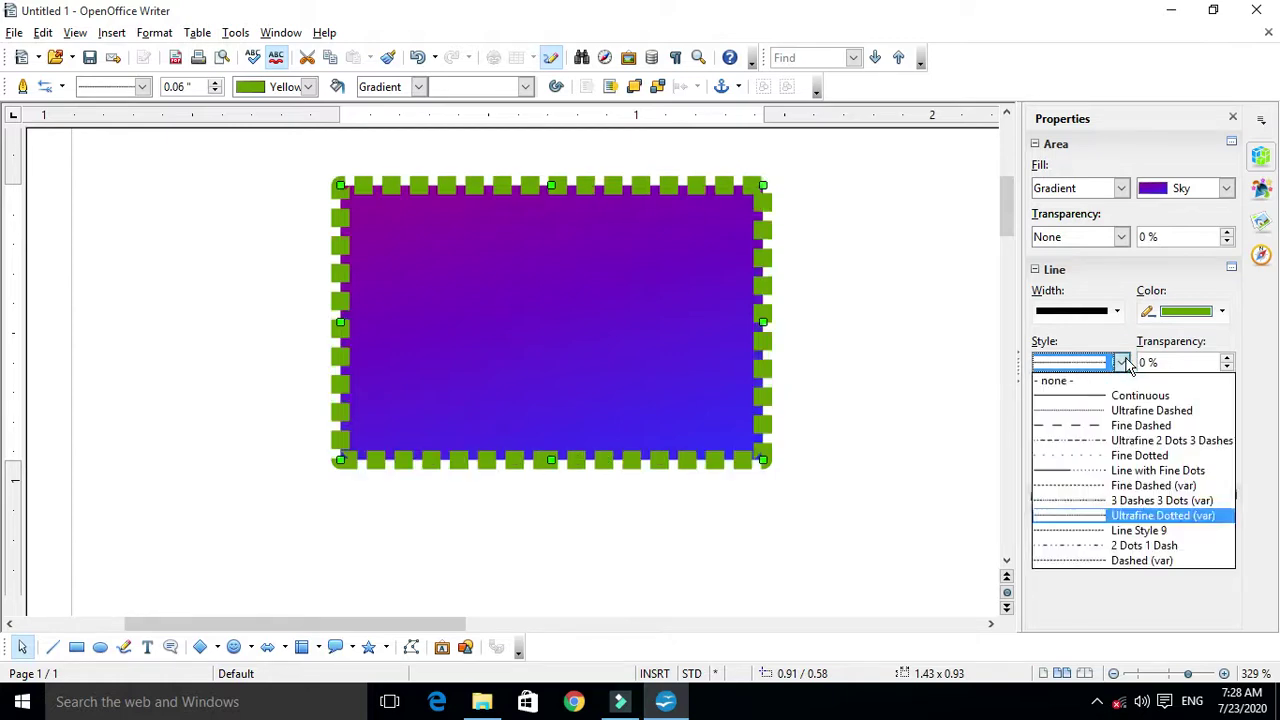
pyautogui.click(1135, 530)
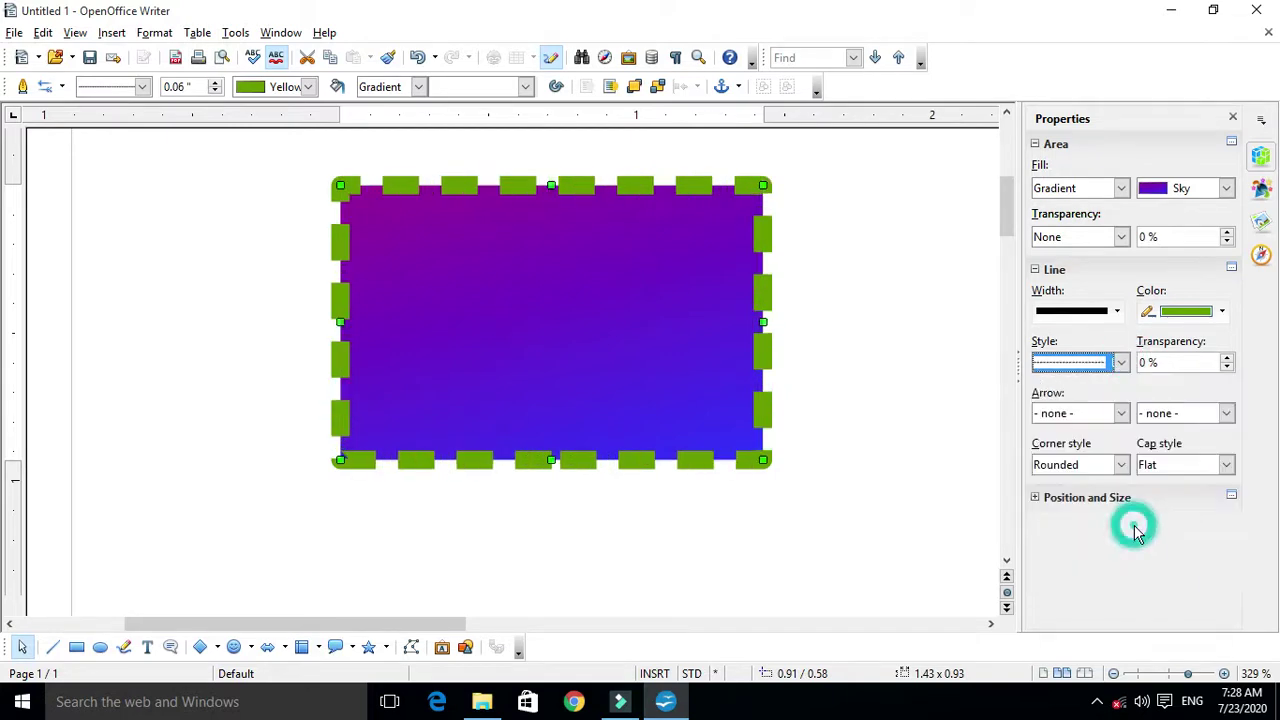
pyautogui.click(1120, 413)
pyautogui.click(1121, 414)
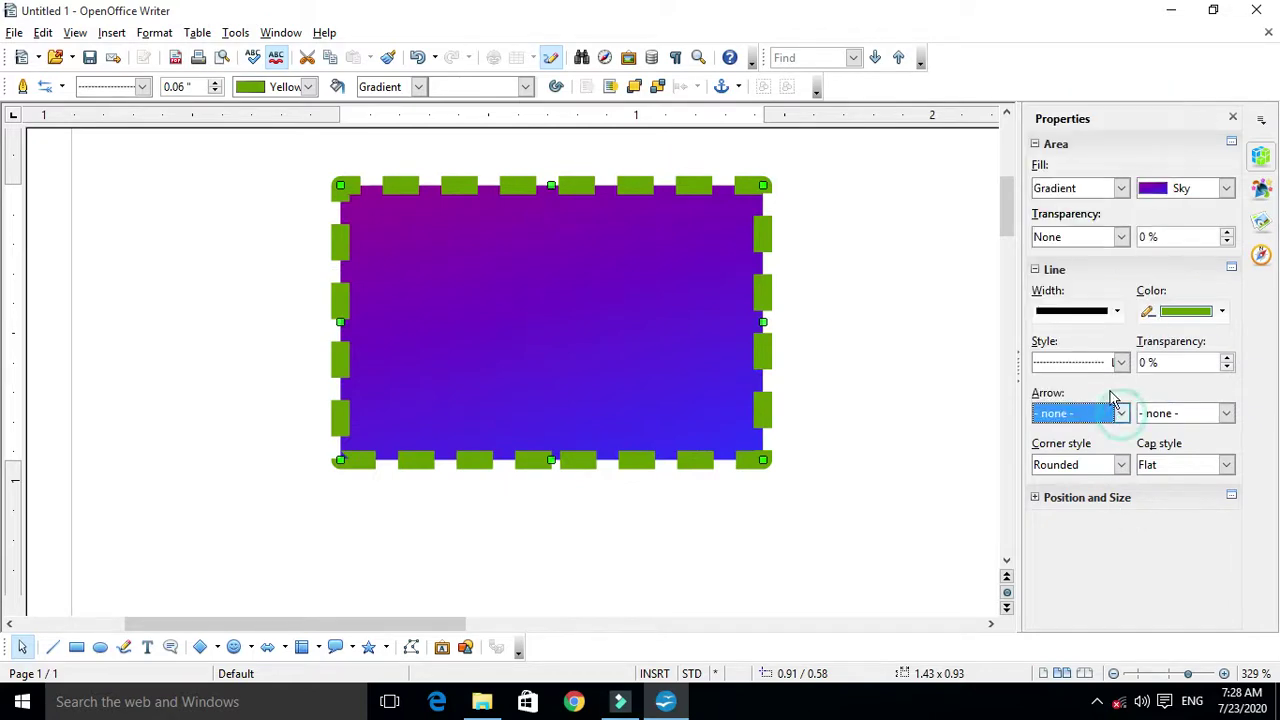
pyautogui.click(1114, 362)
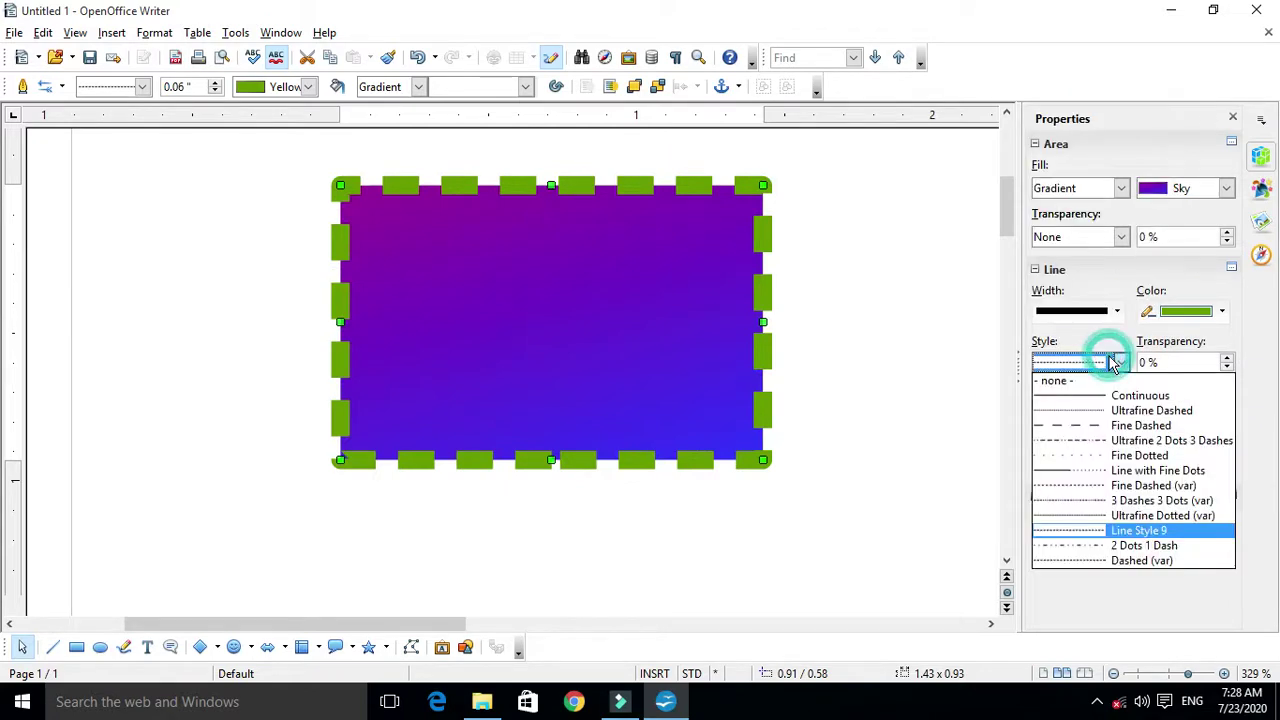
pyautogui.click(1085, 548)
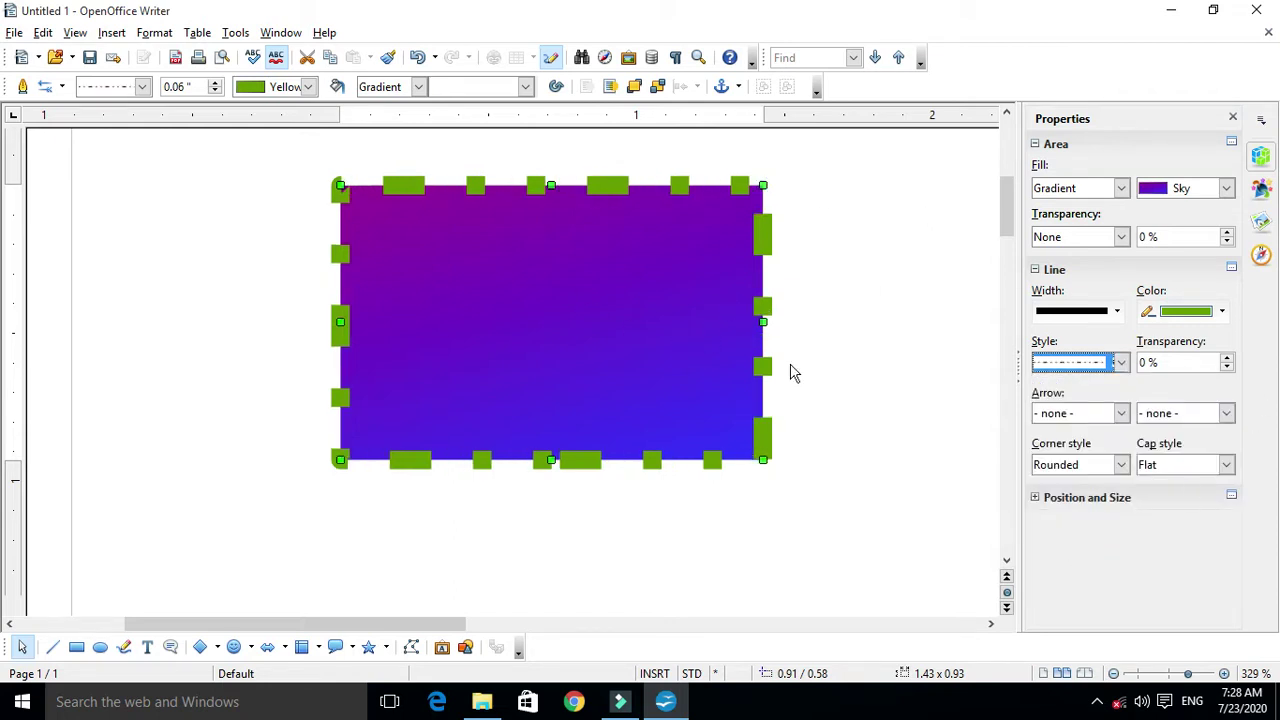
pyautogui.click(1120, 362)
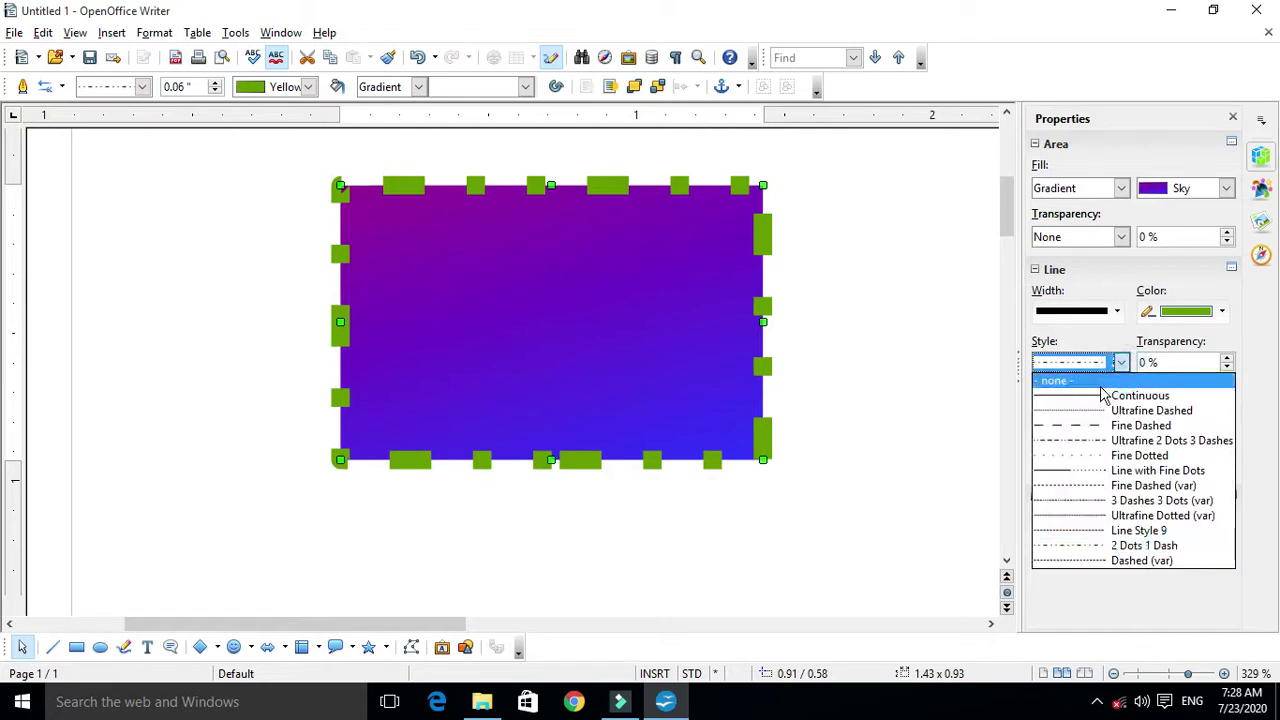
pyautogui.click(1060, 392)
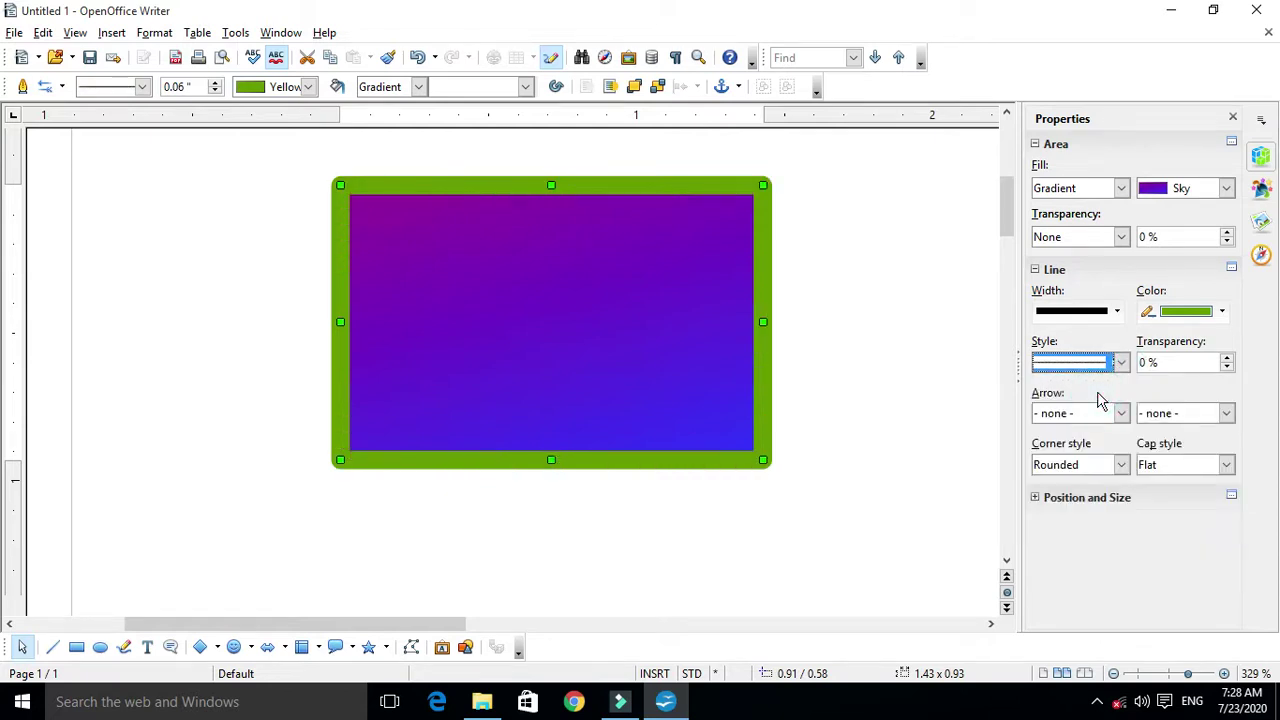
# Try Rounded large arrow as the outline's start arrow and Square as its end arrow.
pyautogui.click(1121, 413)
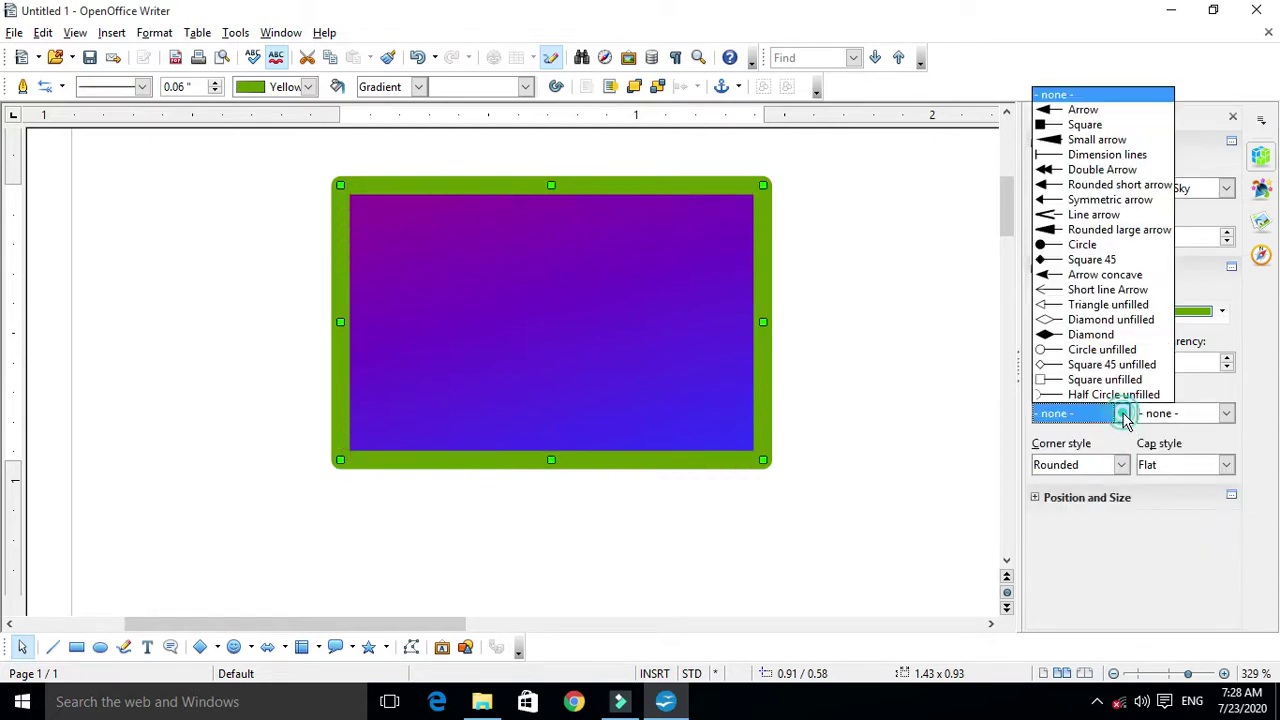
pyautogui.click(1083, 236)
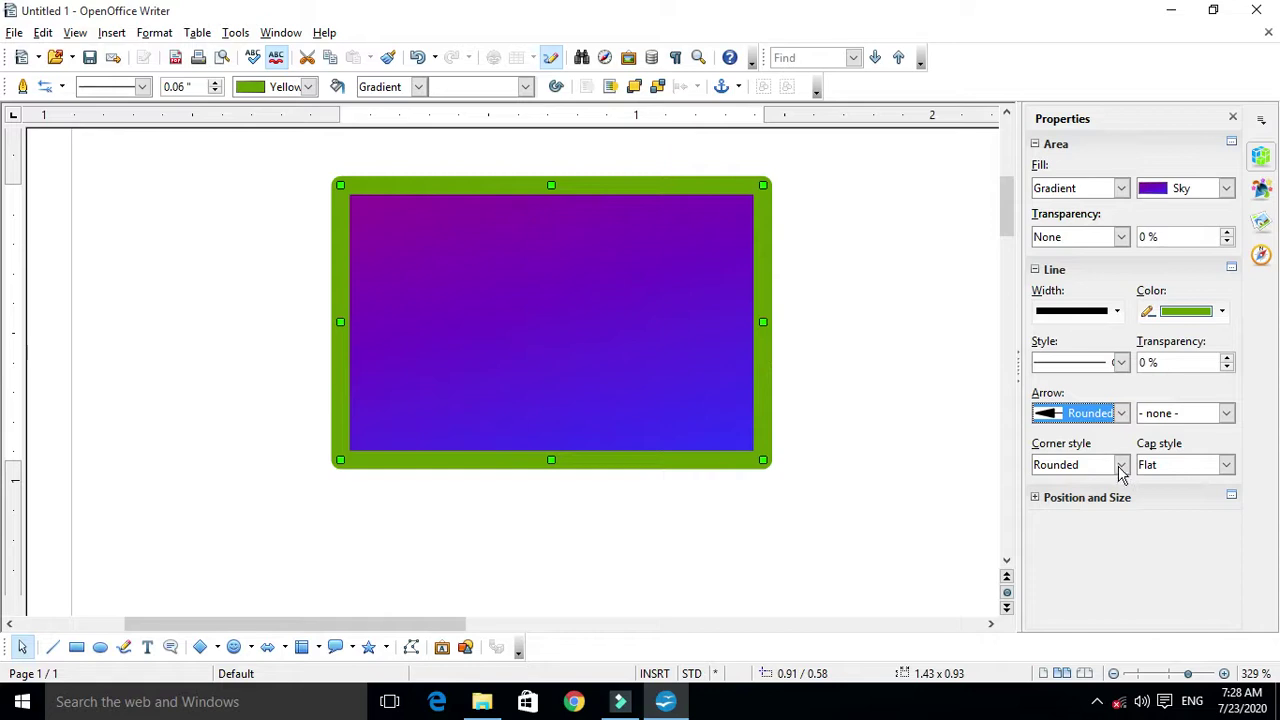
pyautogui.click(1121, 465)
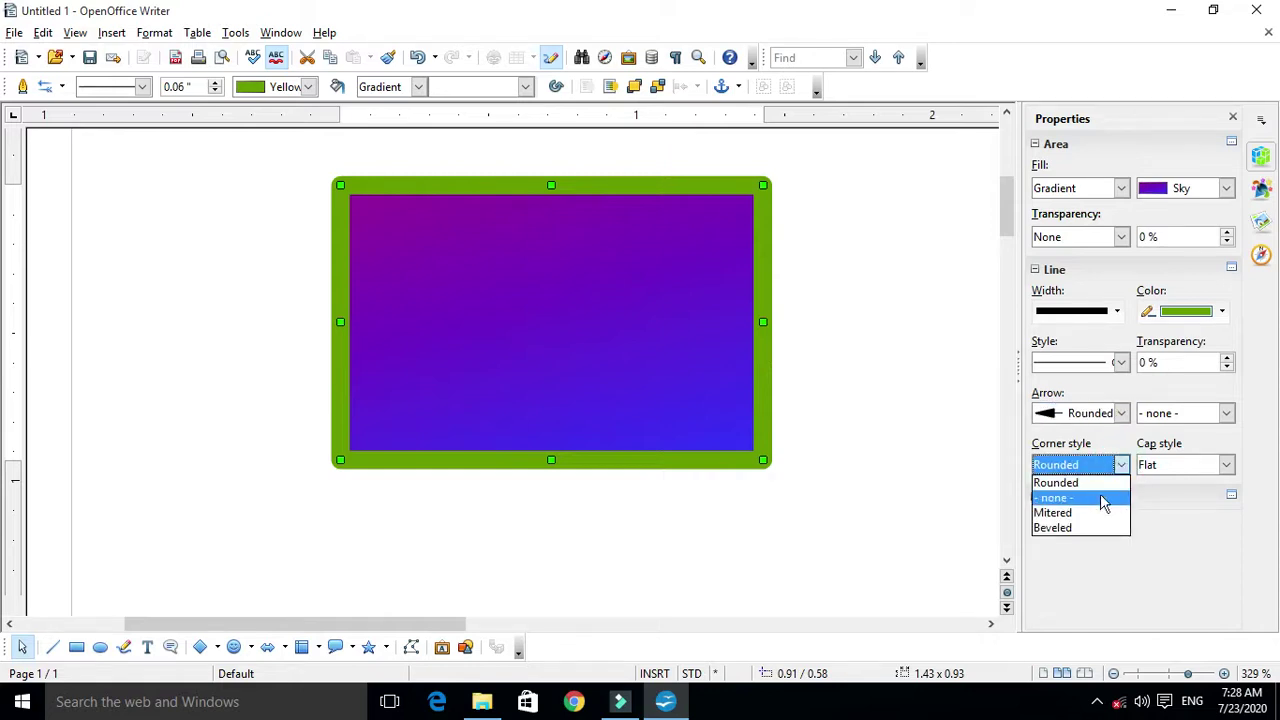
pyautogui.click(1218, 415)
pyautogui.click(1226, 415)
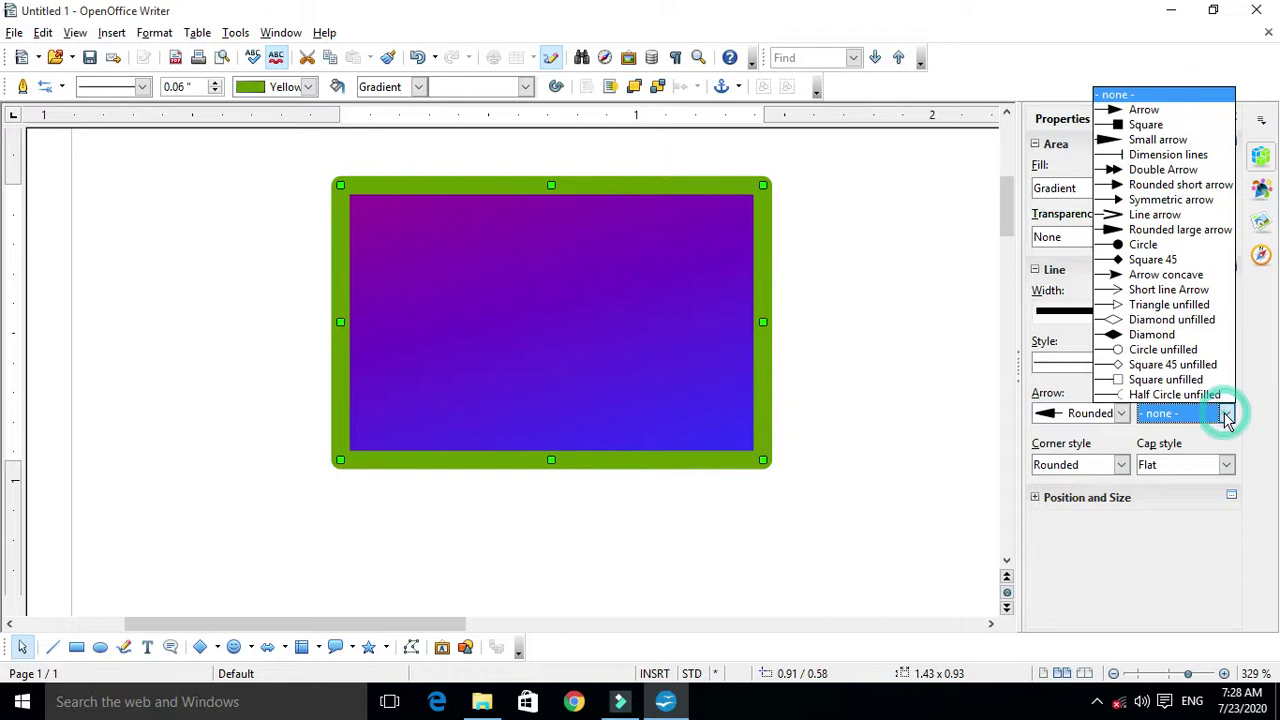
pyautogui.click(1165, 138)
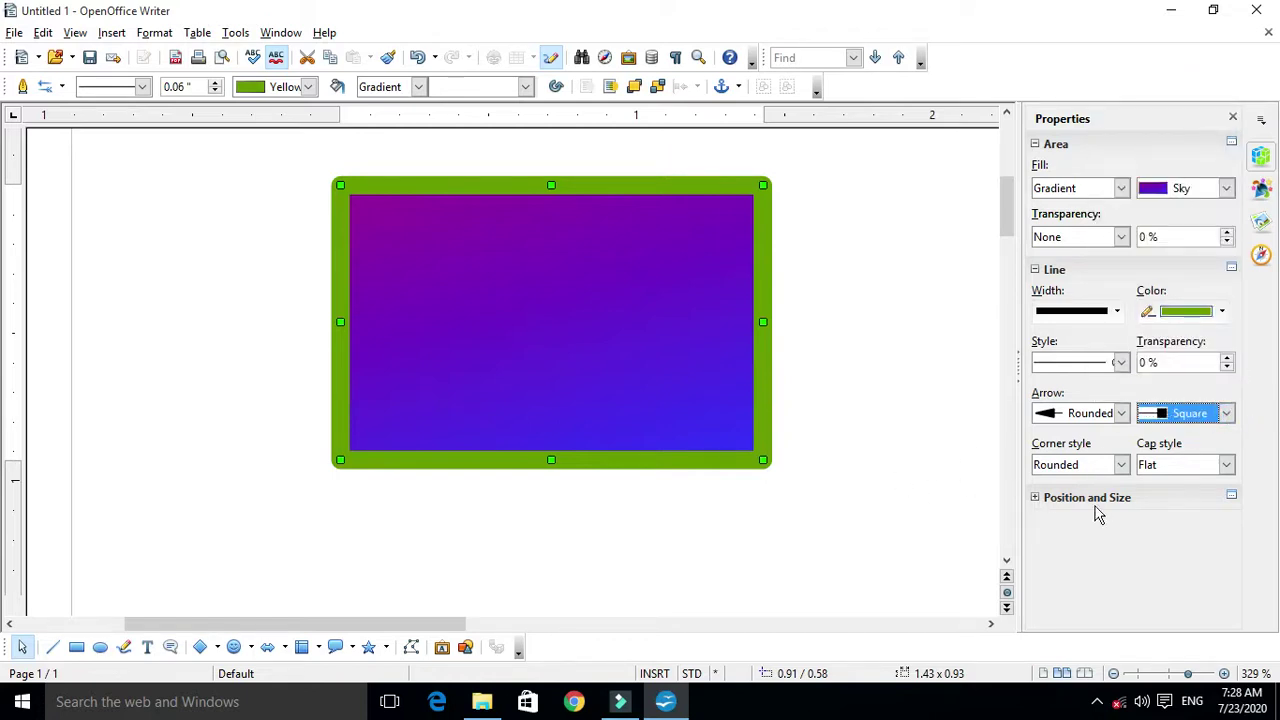
# Reset both the start and end arrow styles of the rectangle's outline to none.
pyautogui.click(1110, 410)
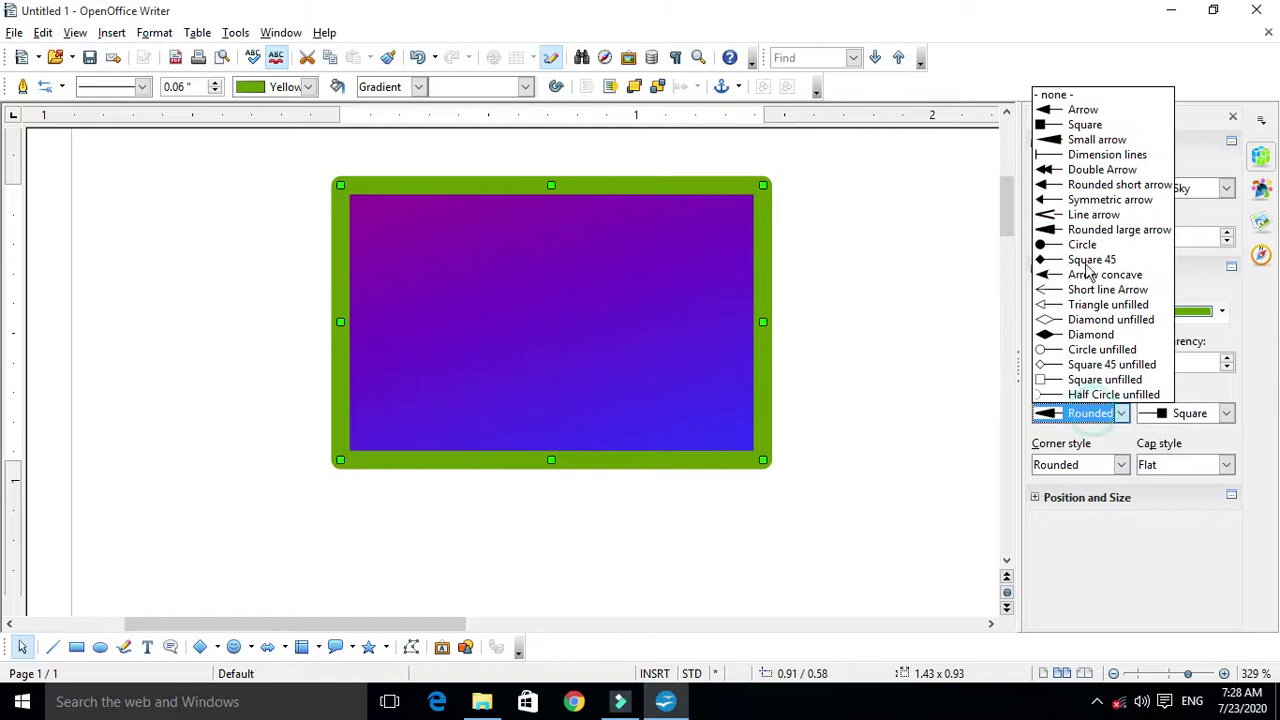
pyautogui.click(1060, 94)
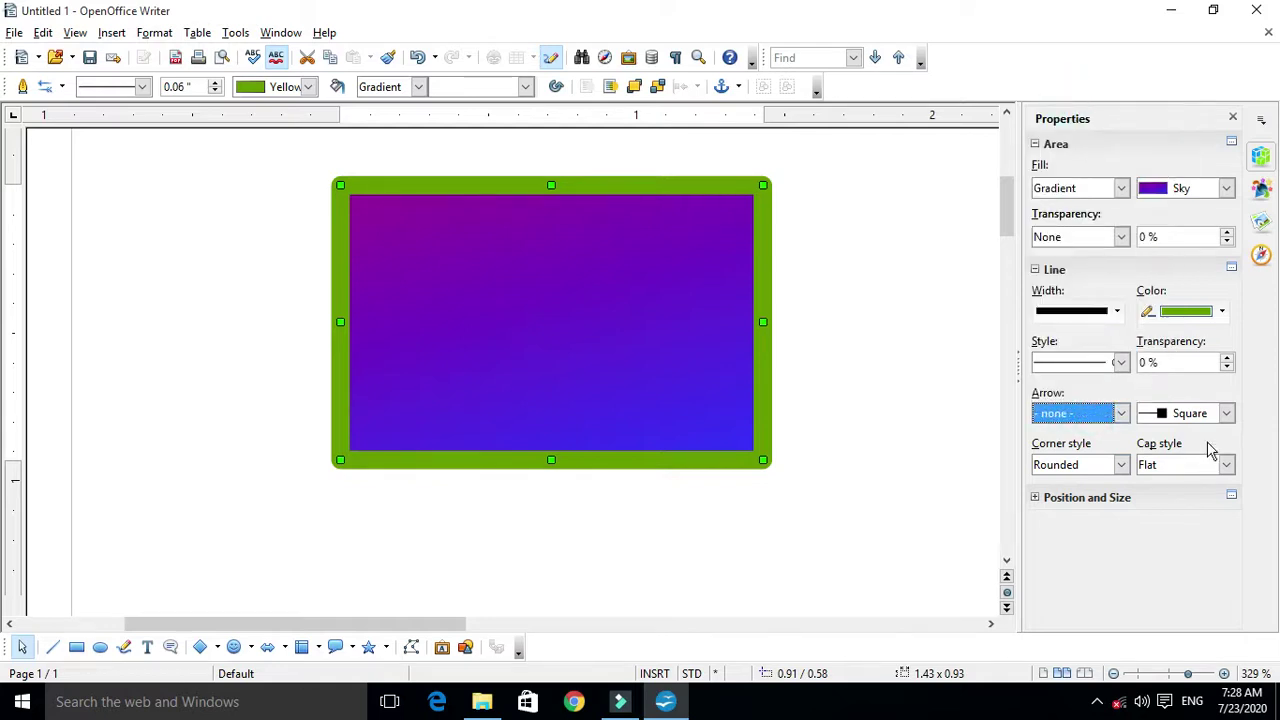
pyautogui.click(1226, 415)
pyautogui.click(1166, 94)
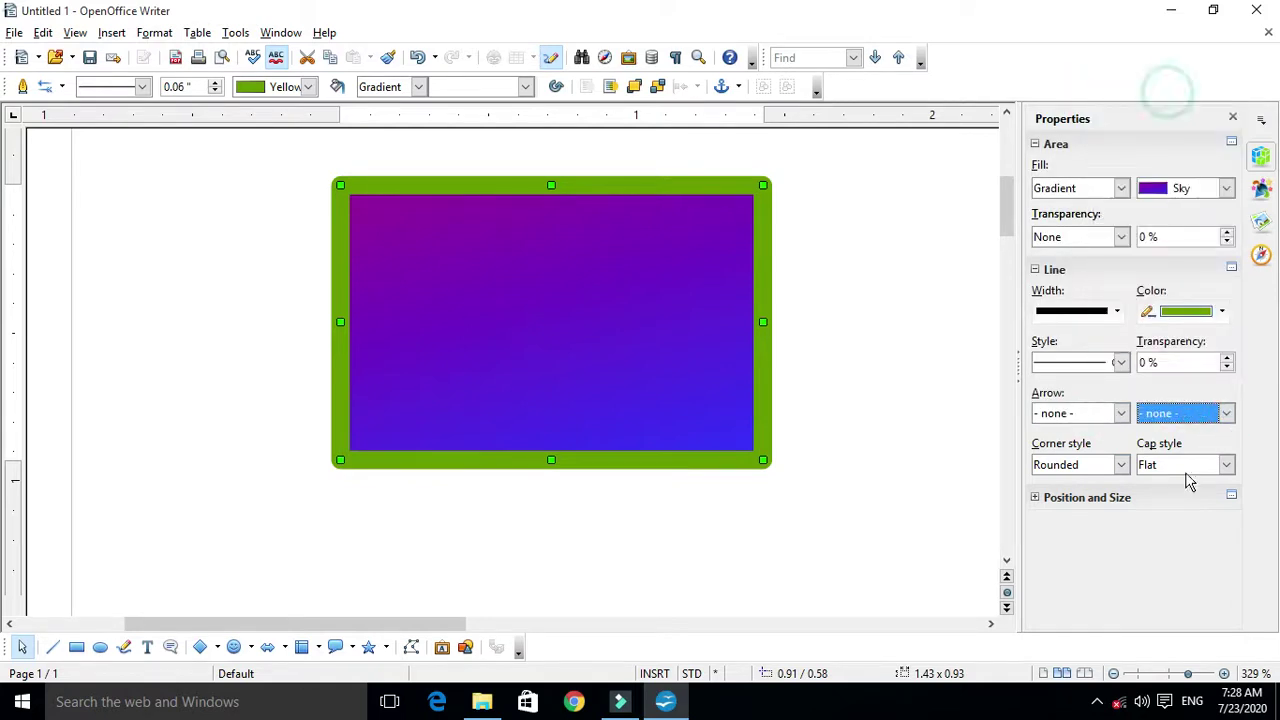
# Try the Mitered and Beveled corner styles on the rectangle's outline.
pyautogui.click(1119, 468)
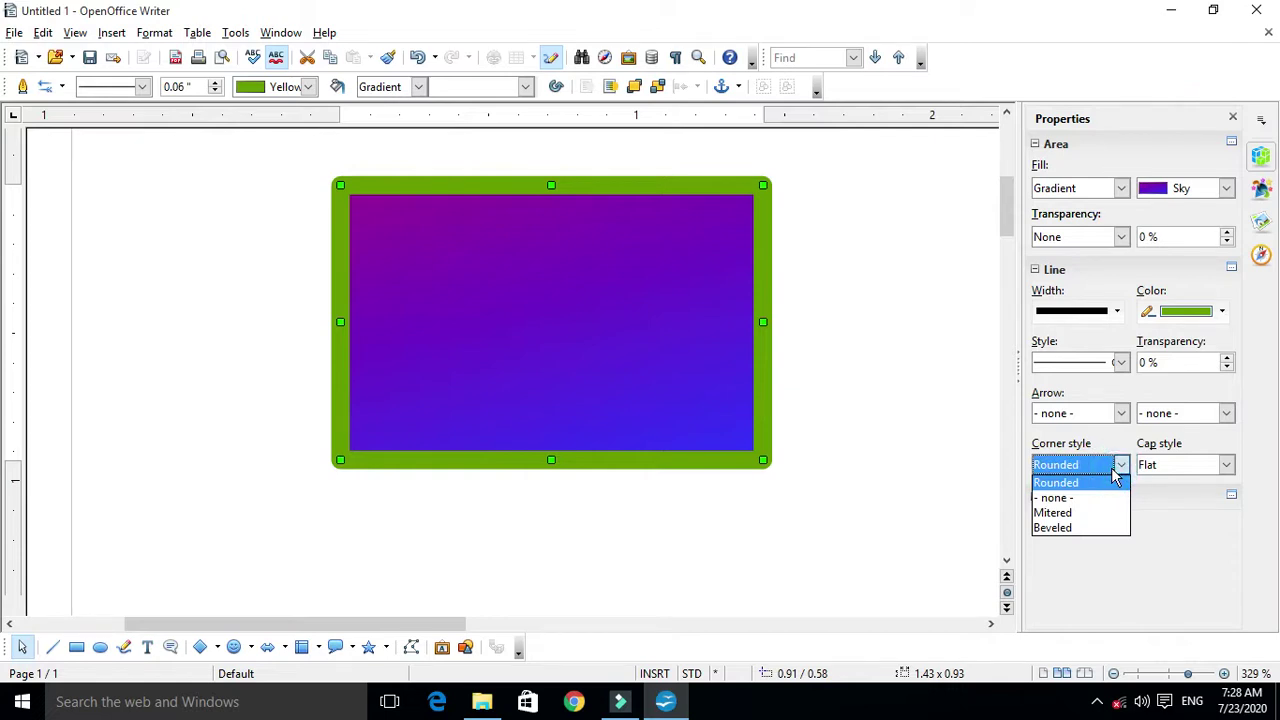
pyautogui.click(1074, 514)
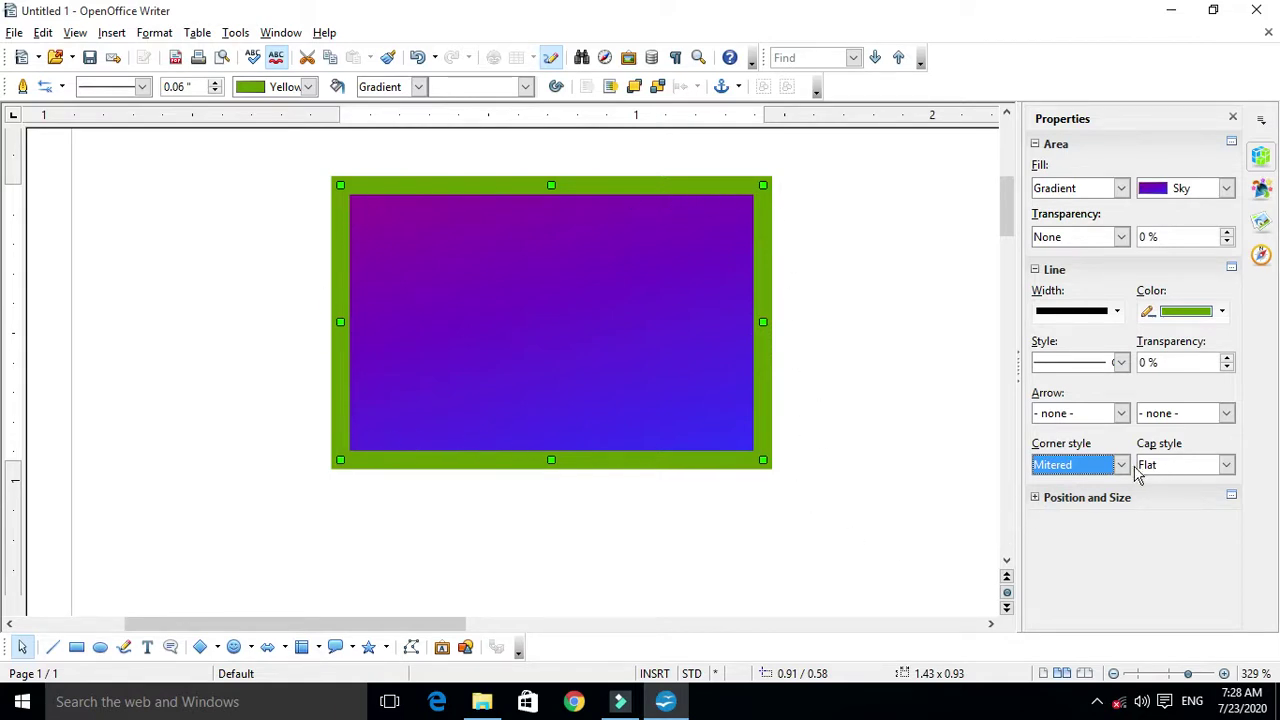
pyautogui.click(1122, 464)
pyautogui.click(1048, 528)
# Try another cap style for the rectangle's outline, and settle on Square.
pyautogui.click(1226, 465)
pyautogui.click(1201, 498)
pyautogui.click(1226, 465)
pyautogui.click(1160, 512)
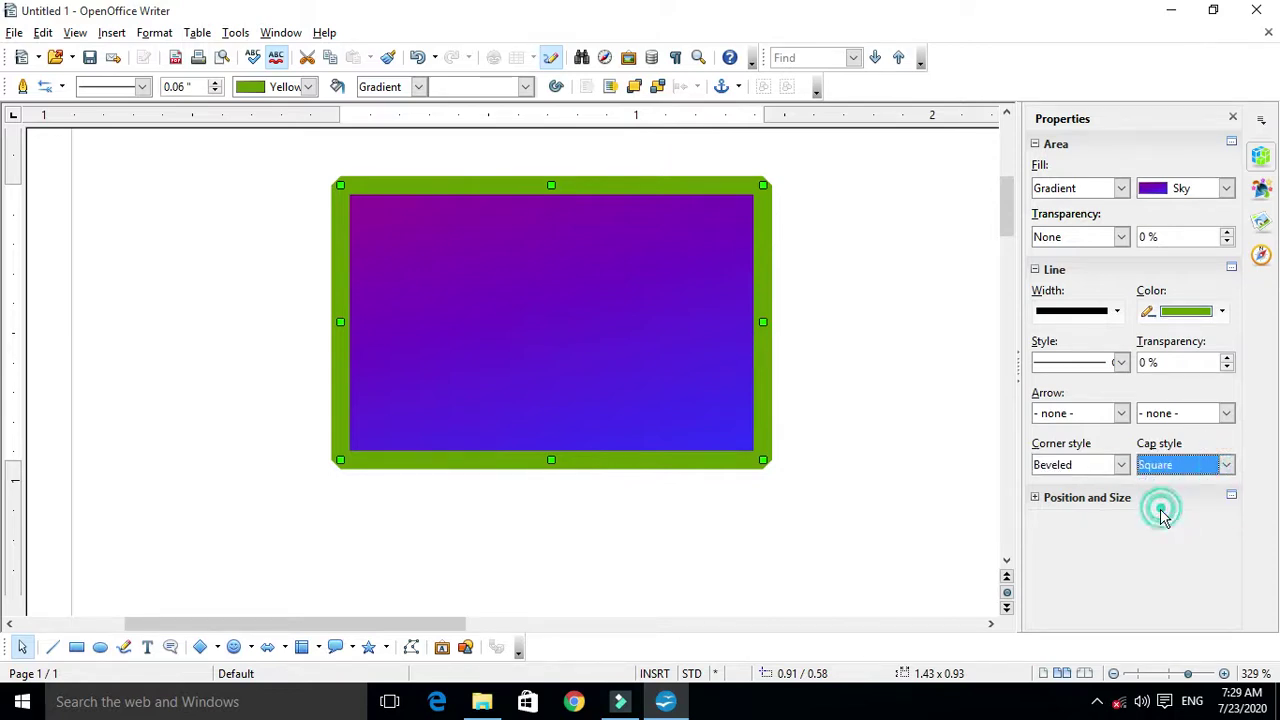
# Try the Mitered corner style on the outline again, and restore the Rounded corner style.
pyautogui.click(1119, 466)
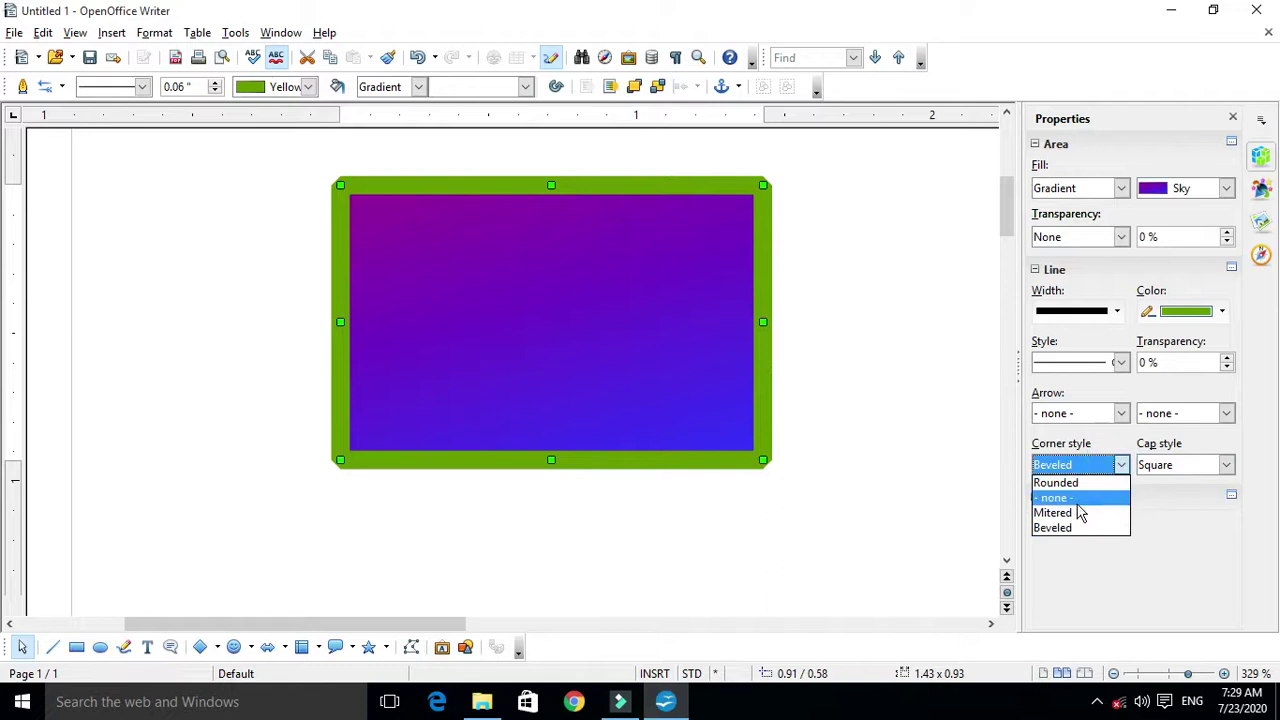
pyautogui.click(1079, 512)
pyautogui.click(1106, 468)
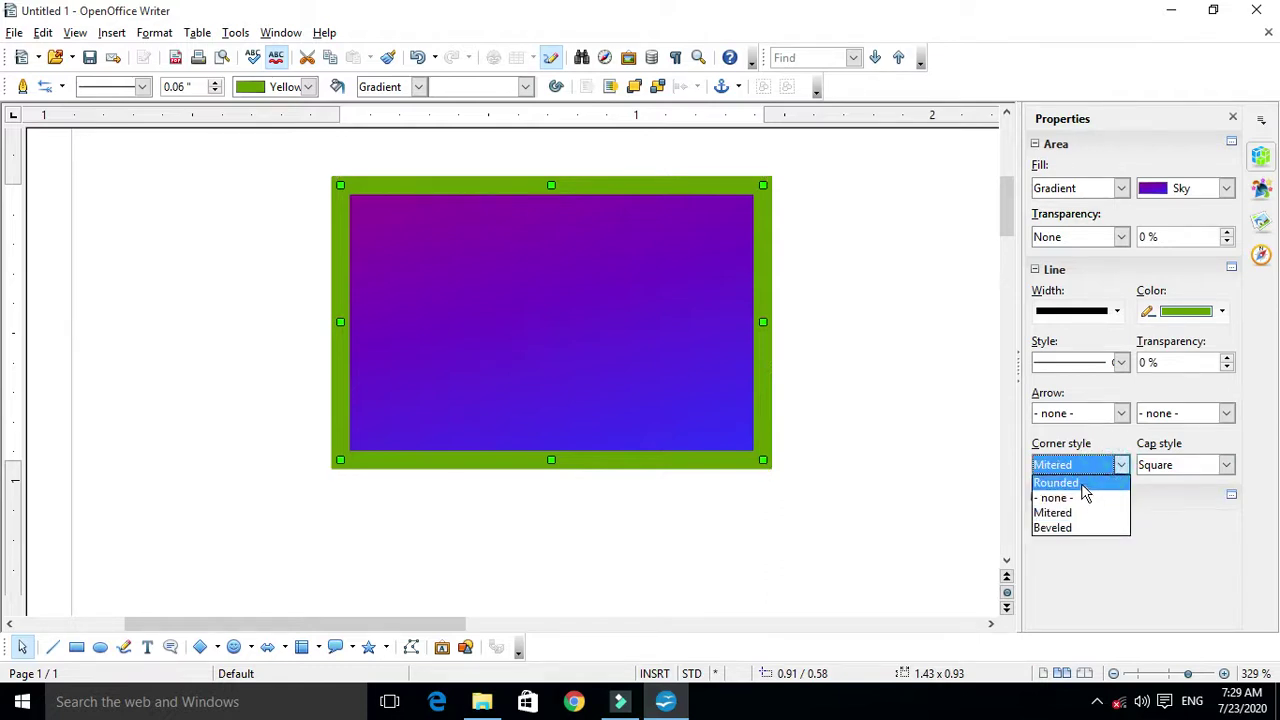
pyautogui.click(1083, 484)
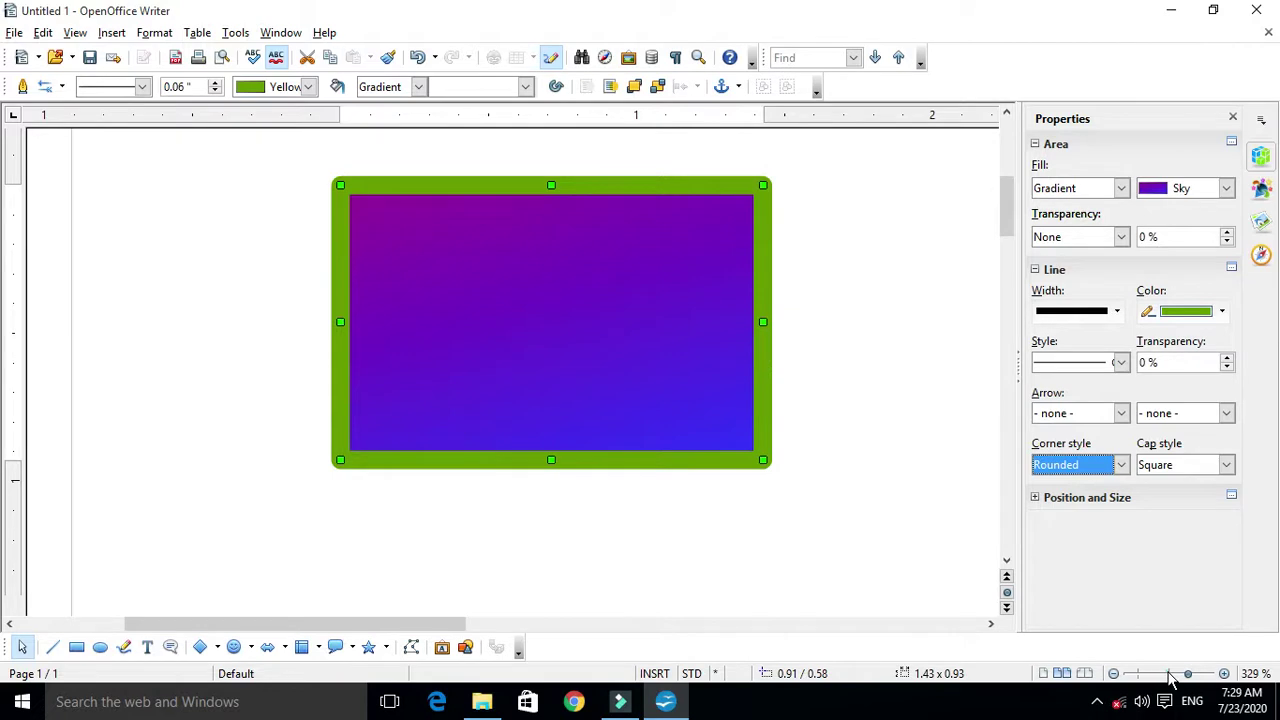
# Set the outline's transparency to 100 %, and deselect and reselect the rectangle to check its appearance.
pyautogui.click(1169, 675)
pyautogui.scroll(3, 423, 309)
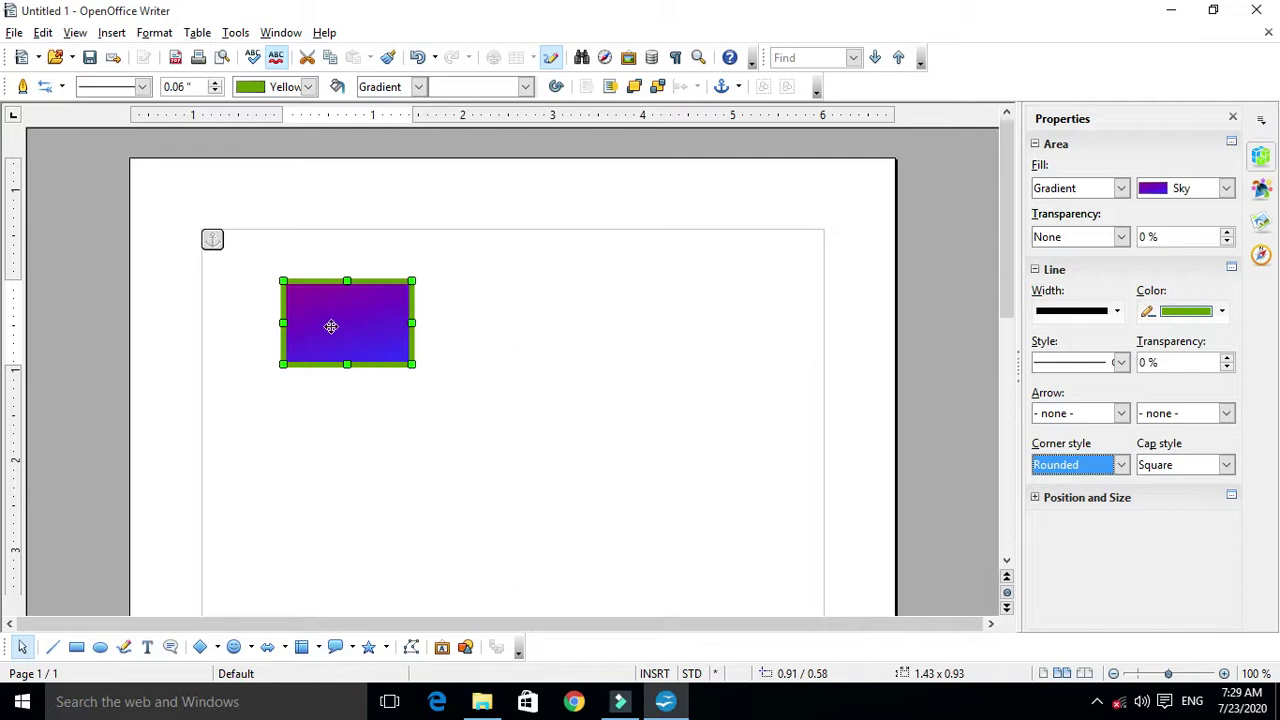
pyautogui.doubleClick(1150, 362)
pyautogui.write('100')
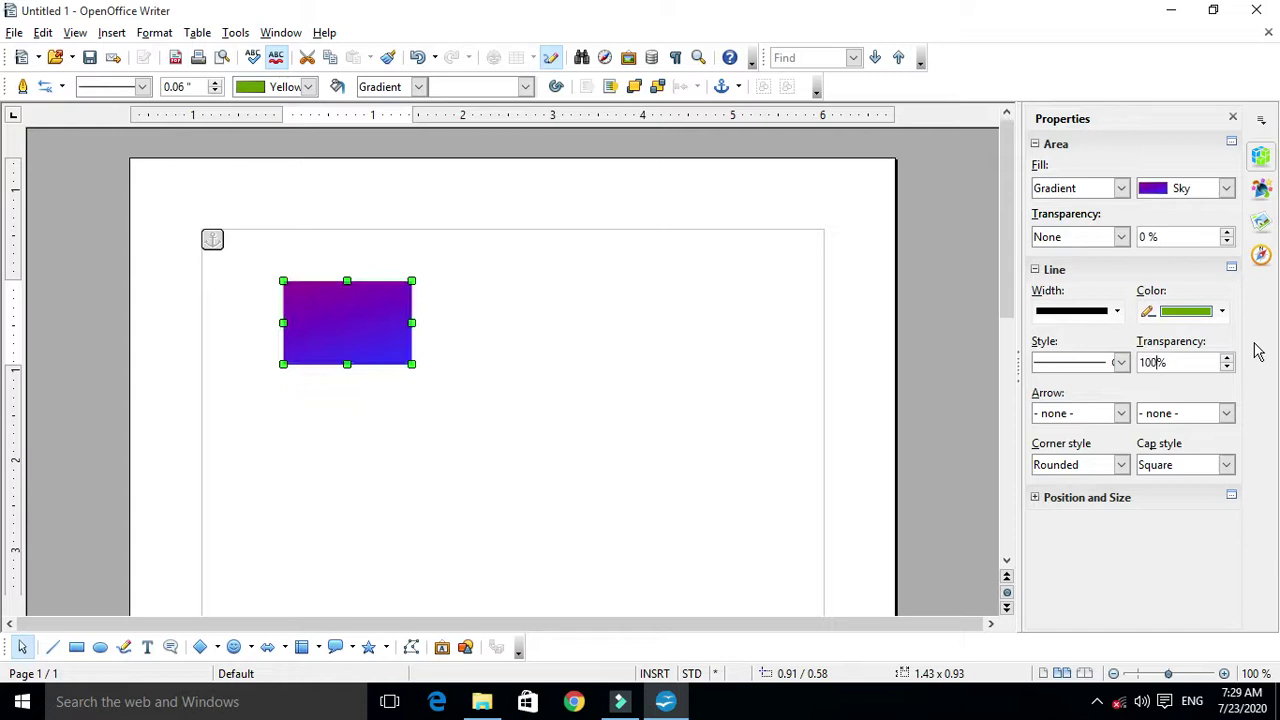
pyautogui.click(447, 334)
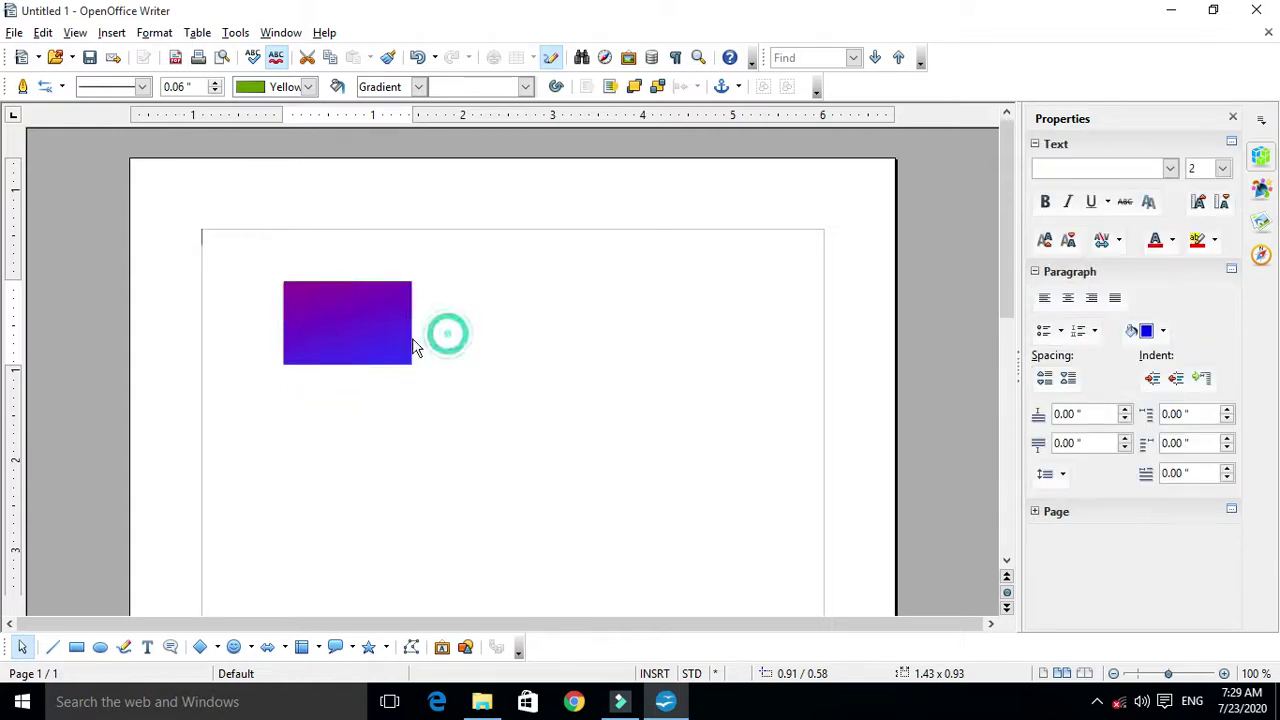
pyautogui.click(419, 350)
pyautogui.click(383, 358)
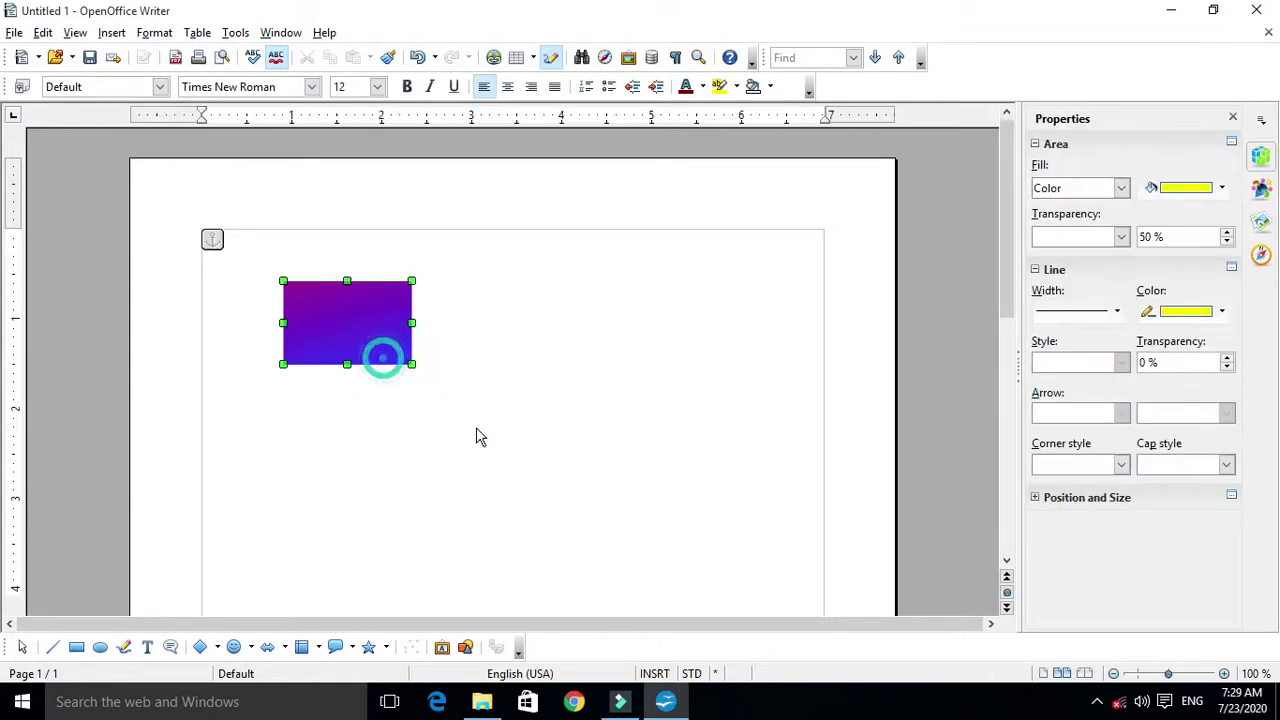
# Try line transparencies of 90 % and 80 % on the rectangle's outline.
pyautogui.moveTo(1176, 678); pyautogui.dragTo(1190, 674)
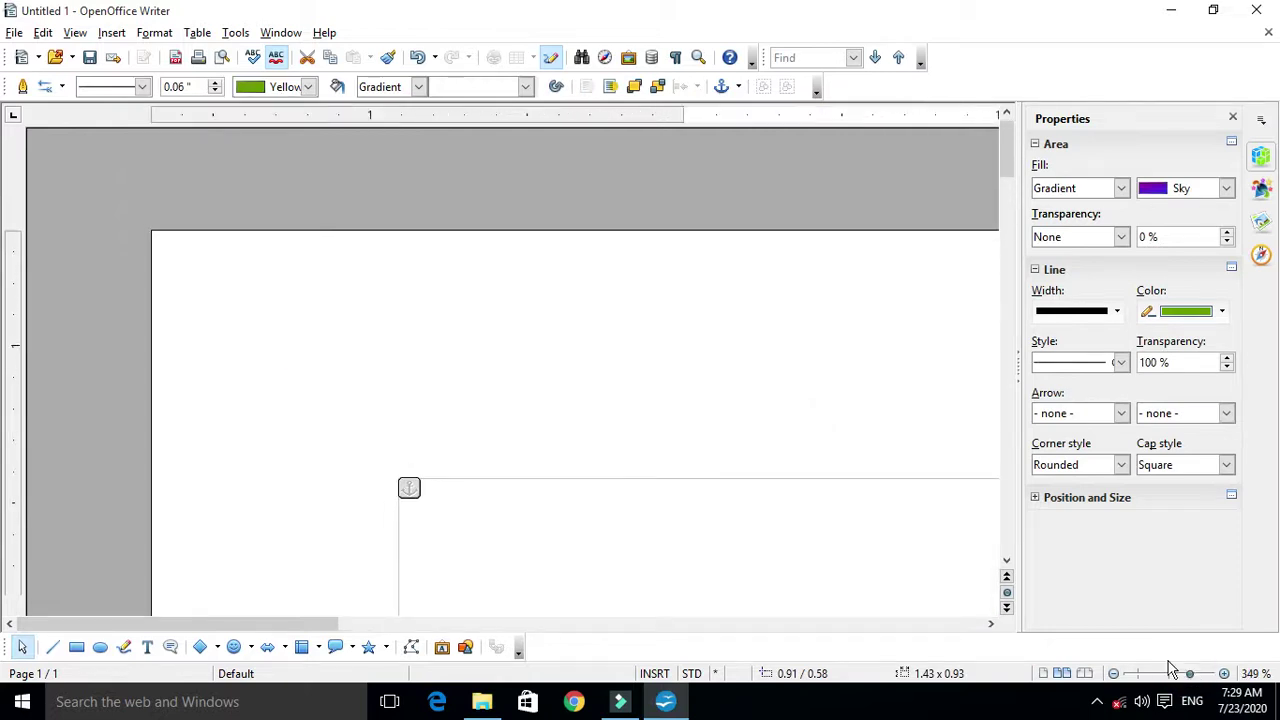
pyautogui.moveTo(240, 623); pyautogui.dragTo(404, 623)
pyautogui.scroll(3, 419, 501)
pyautogui.scroll(-3, 443, 474)
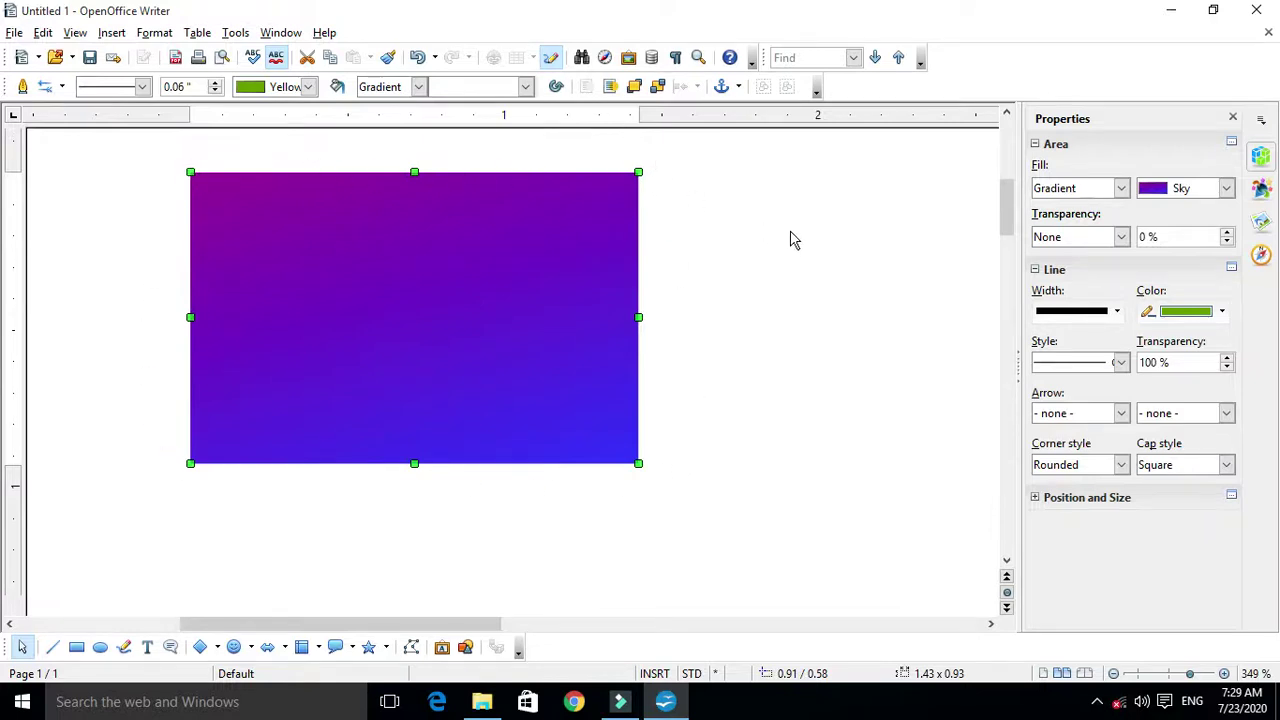
pyautogui.doubleClick(1159, 365)
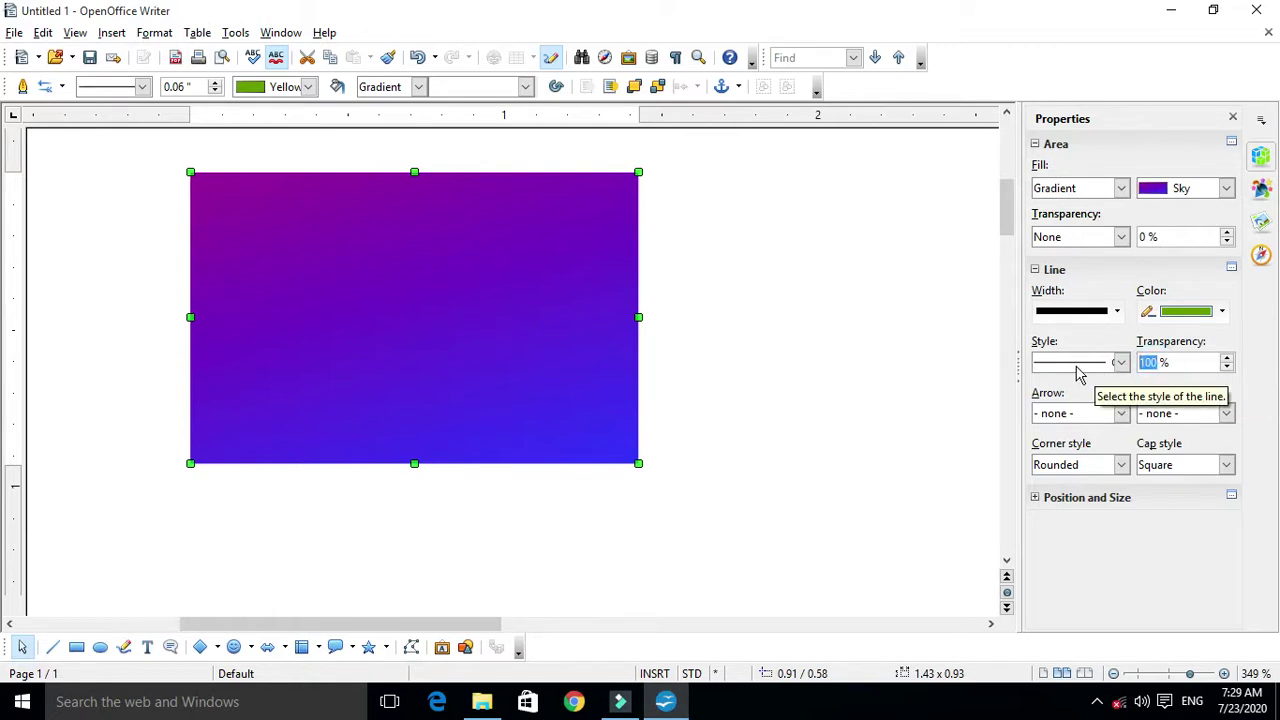
pyautogui.write('90')
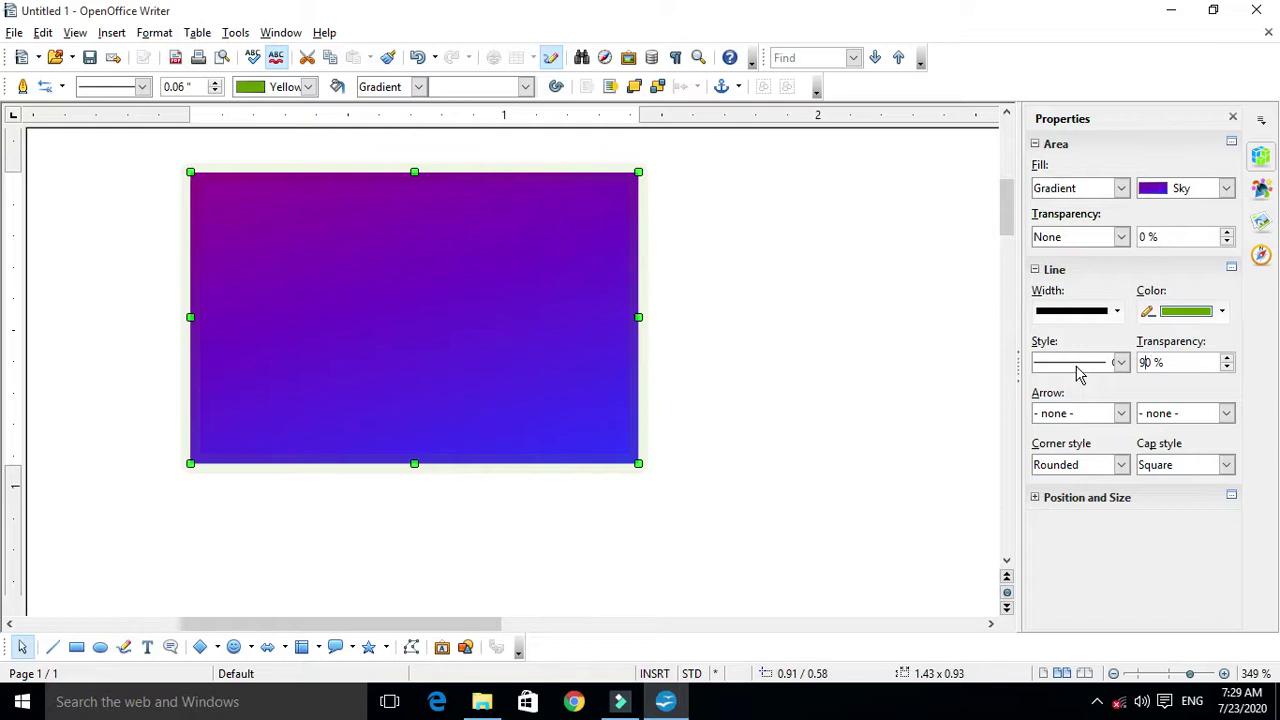
pyautogui.press('Down')
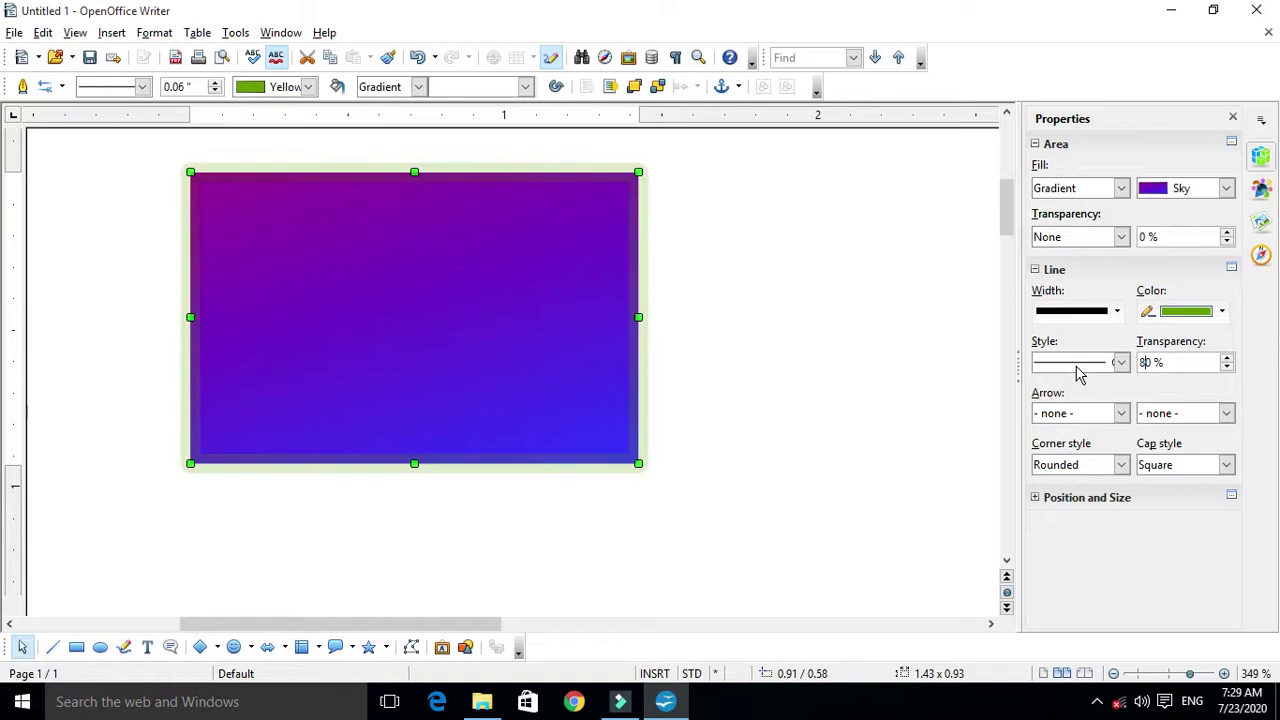
pyautogui.press('Down')
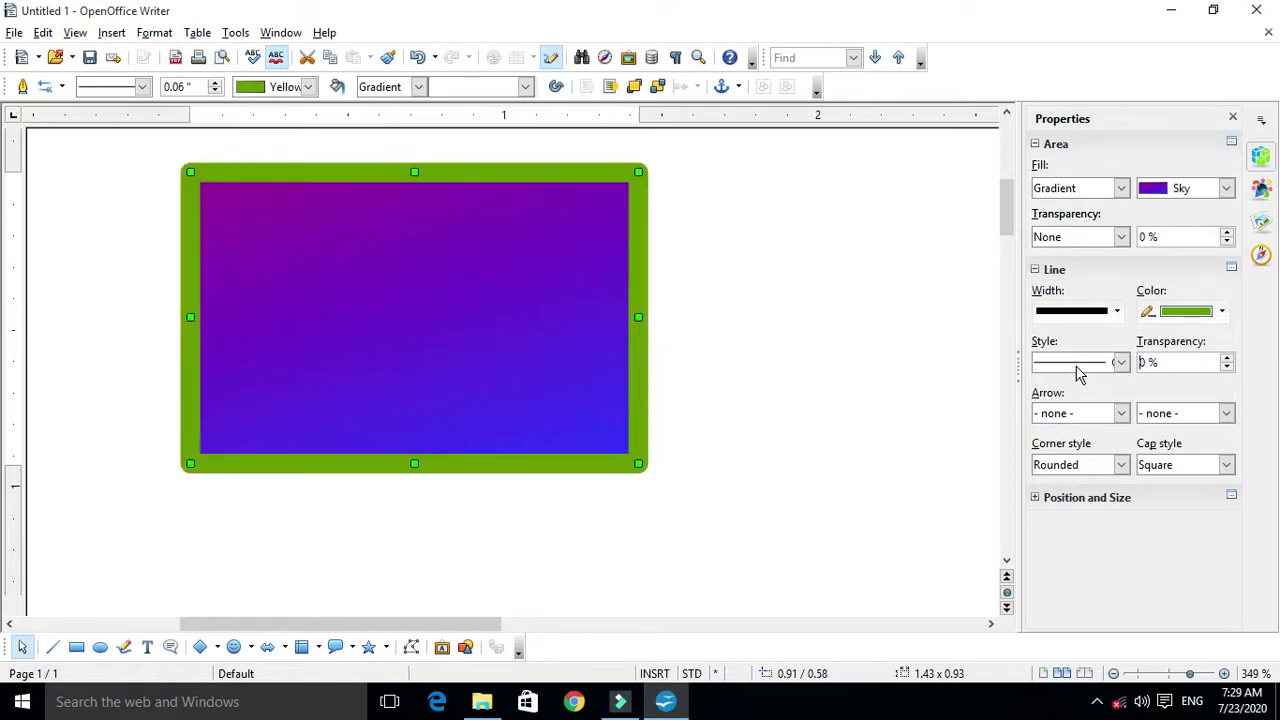
# Try line transparencies of 50 % and 30 % on the outline, and restore it to 0 %.
pyautogui.press('BackSpace')
pyautogui.write('5')
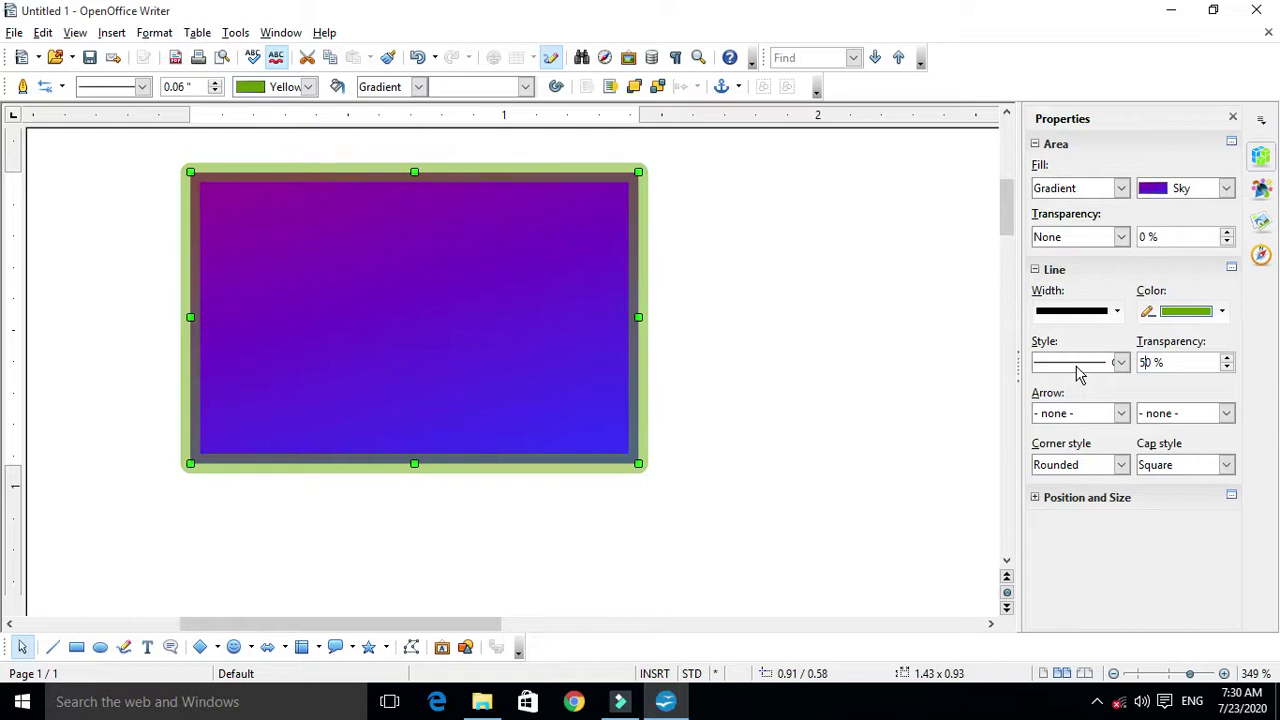
pyautogui.press('BackSpace')
pyautogui.write('3')
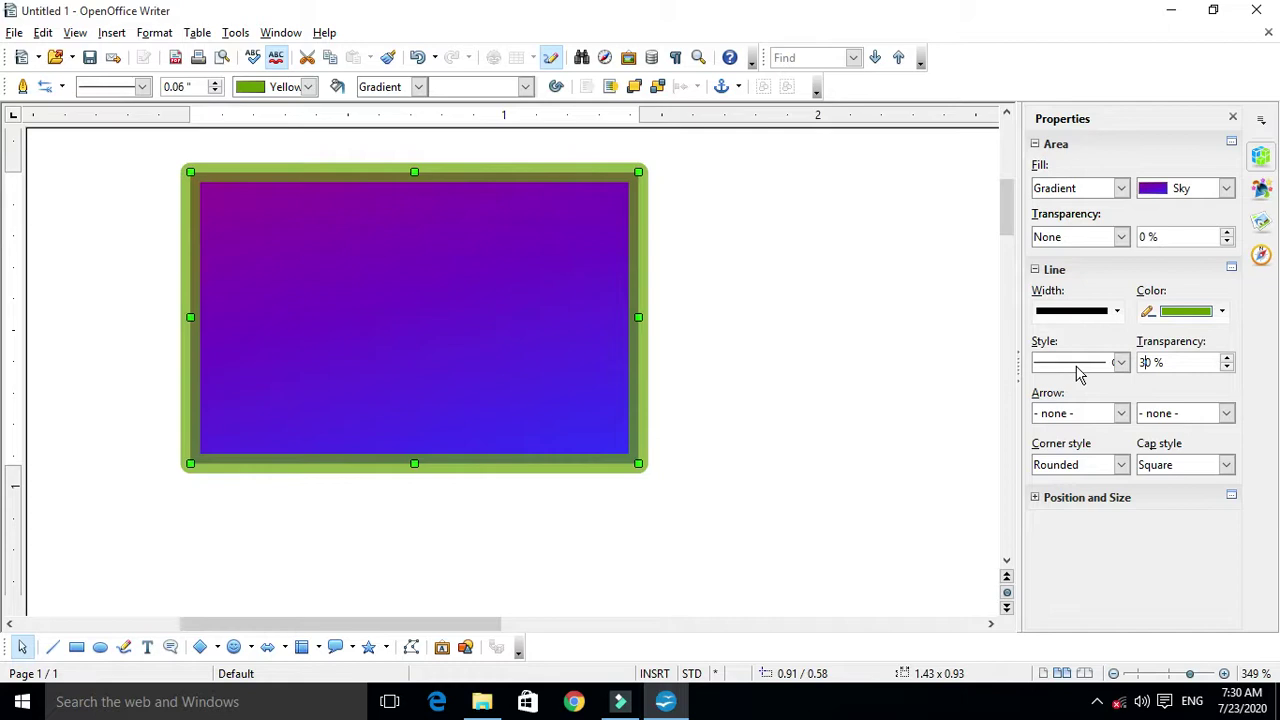
pyautogui.press('BackSpace')
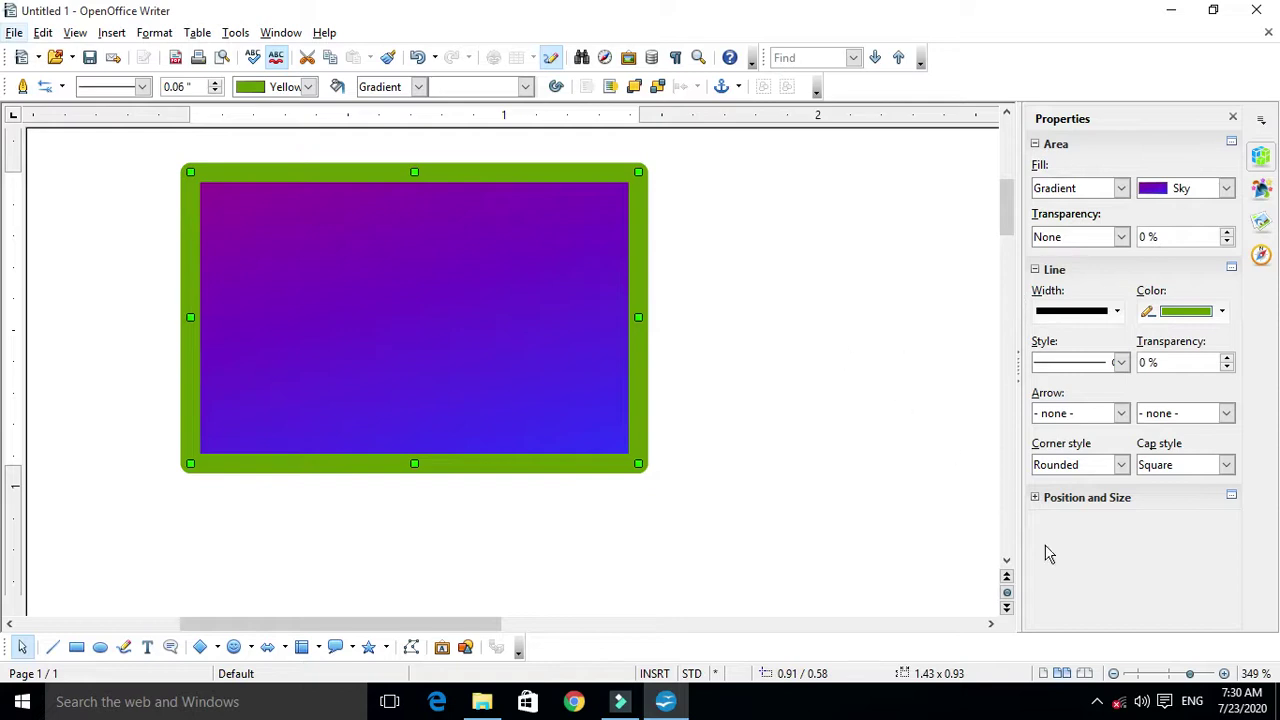
# Browse the Fontwork Gallery and insert a Fontwork object in the yellow Favorite 7 style.
pyautogui.click(1175, 678)
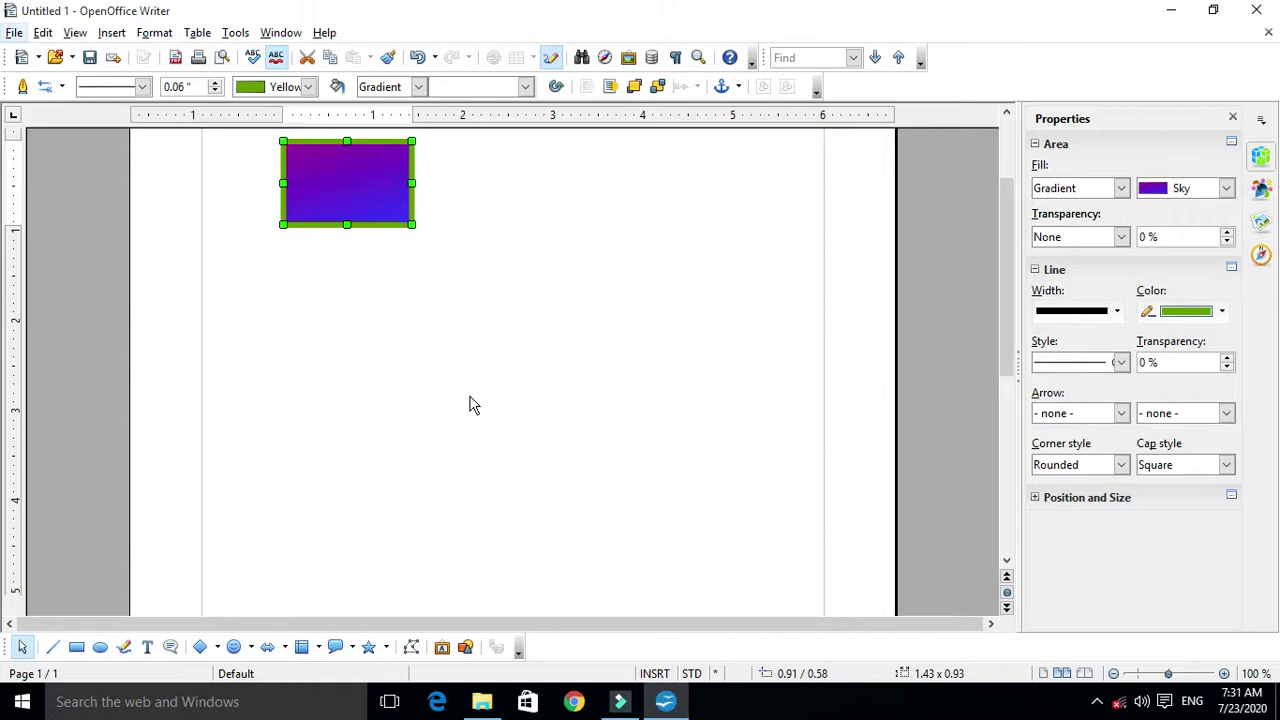
pyautogui.click(442, 648)
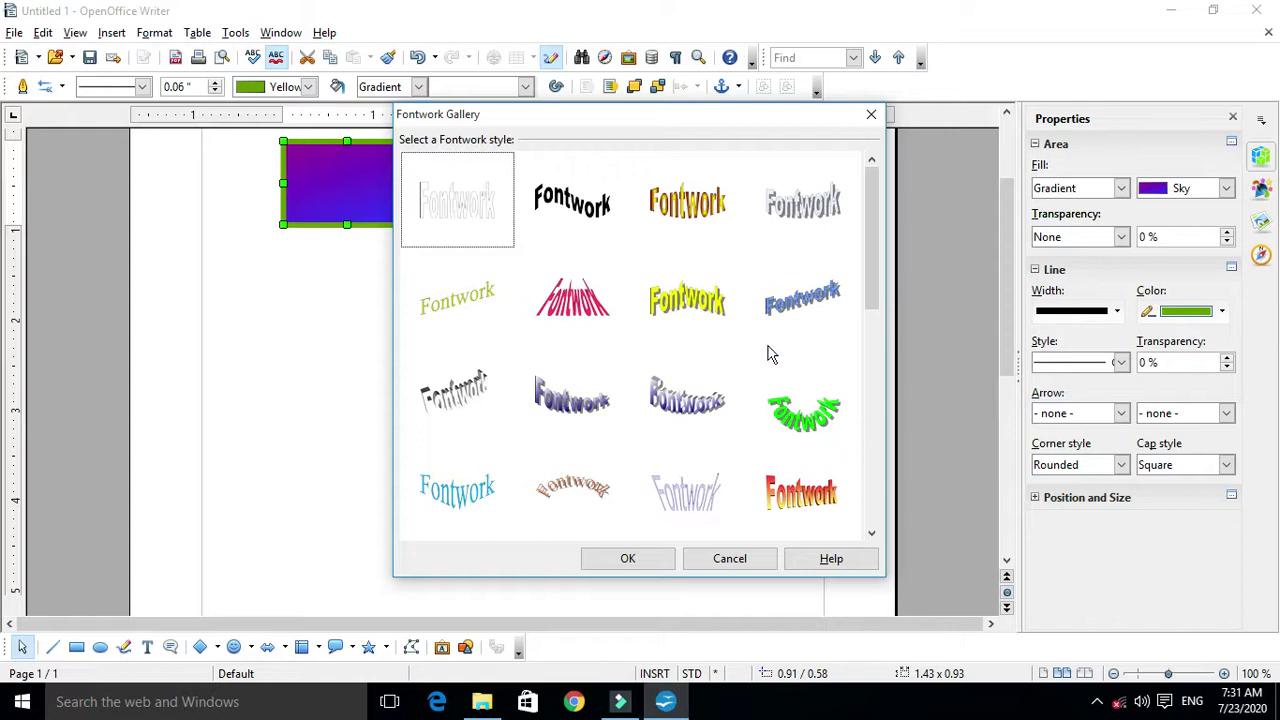
pyautogui.click(871, 114)
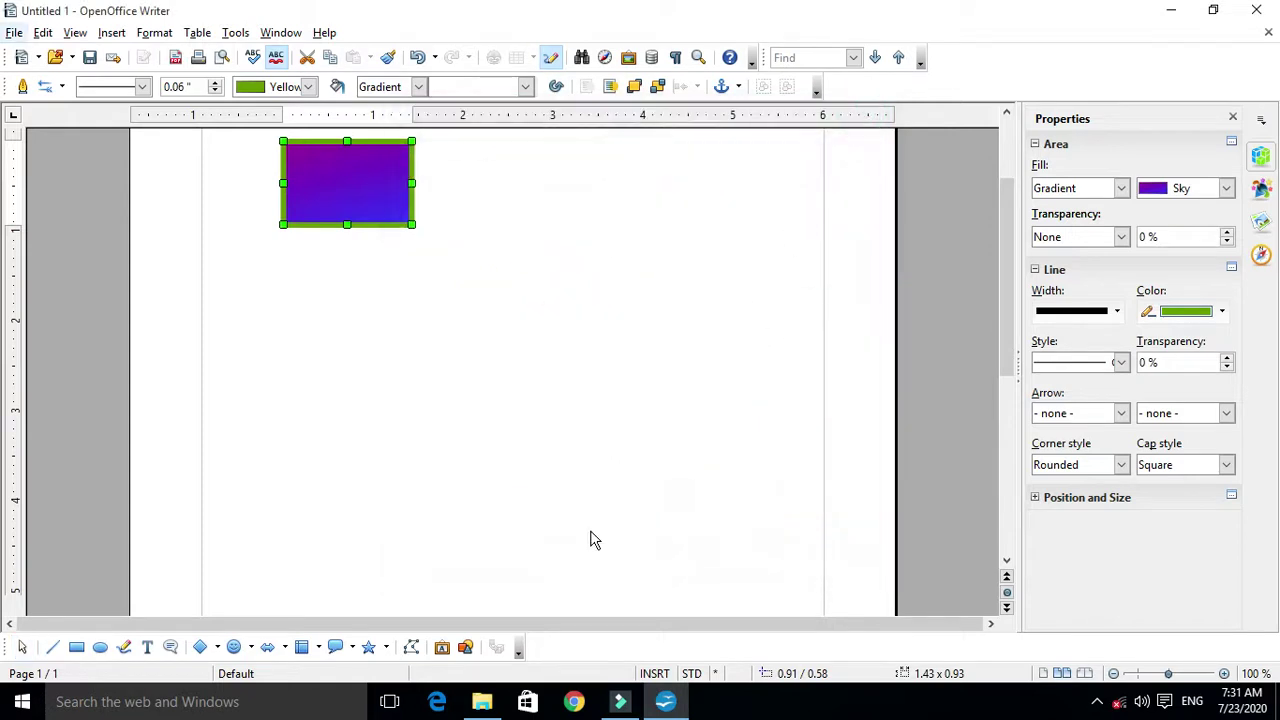
pyautogui.click(447, 652)
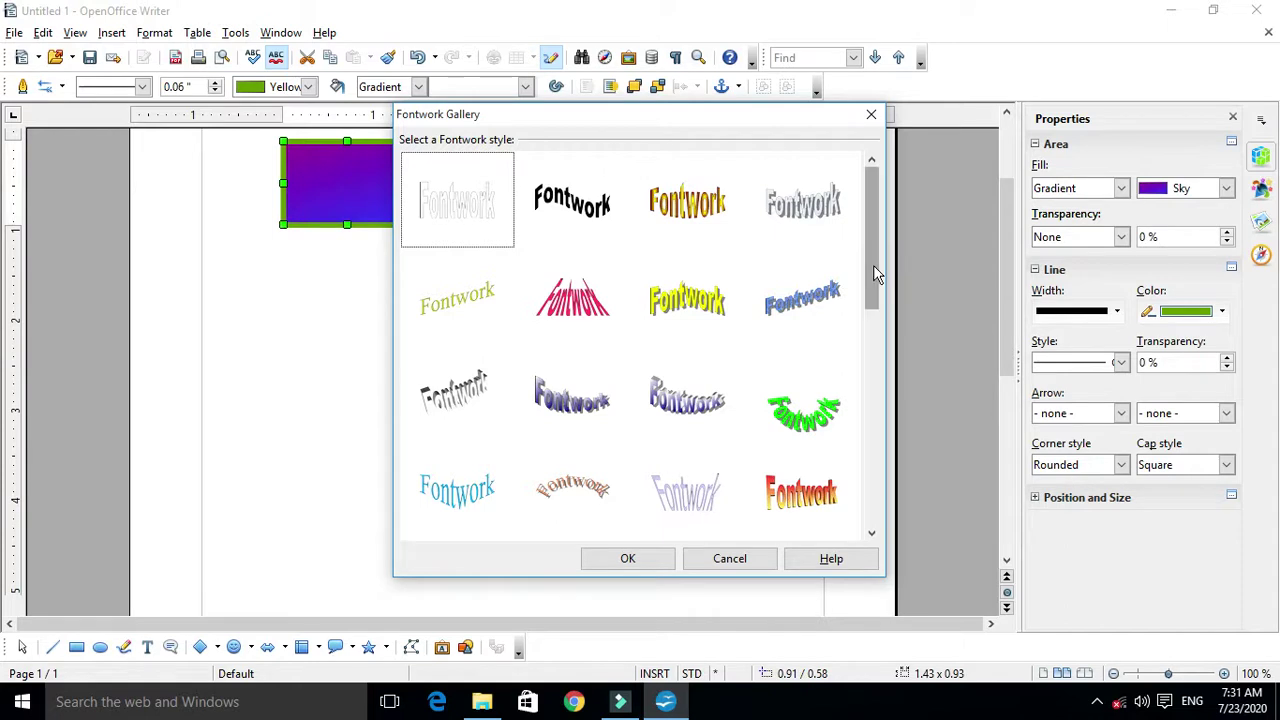
pyautogui.moveTo(873, 274); pyautogui.dragTo(862, 508)
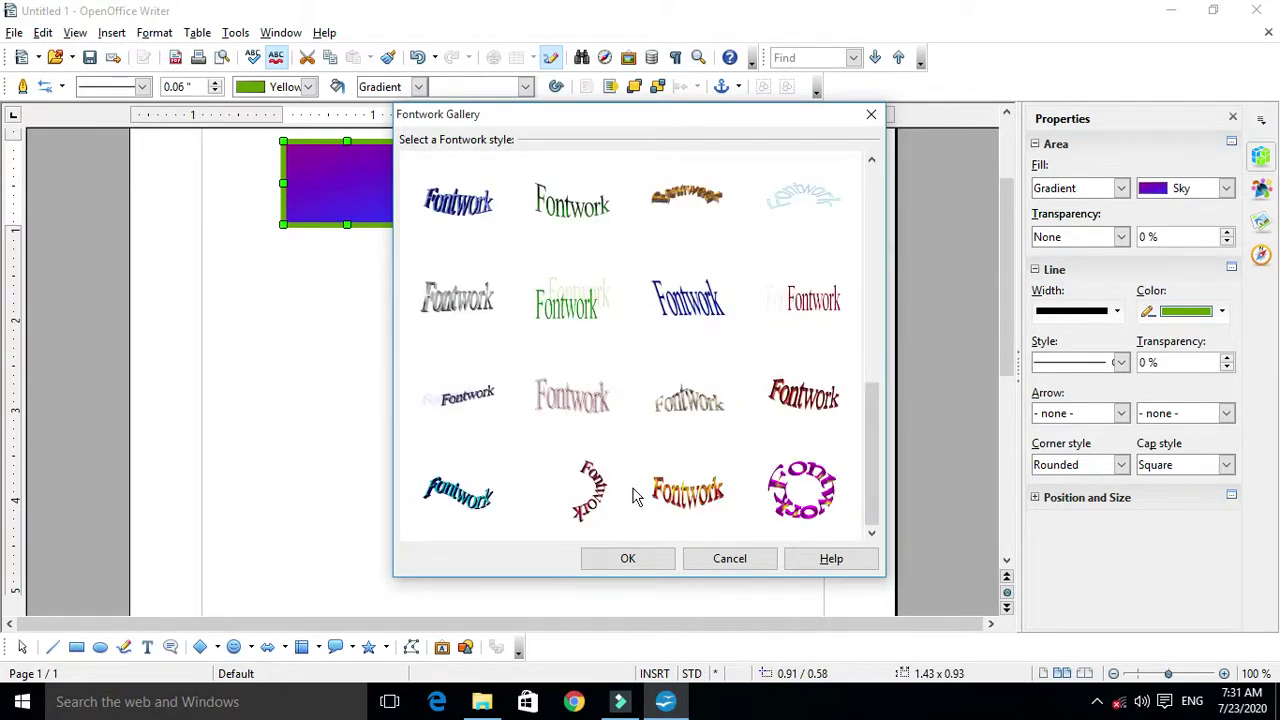
pyautogui.scroll(5, 632, 490)
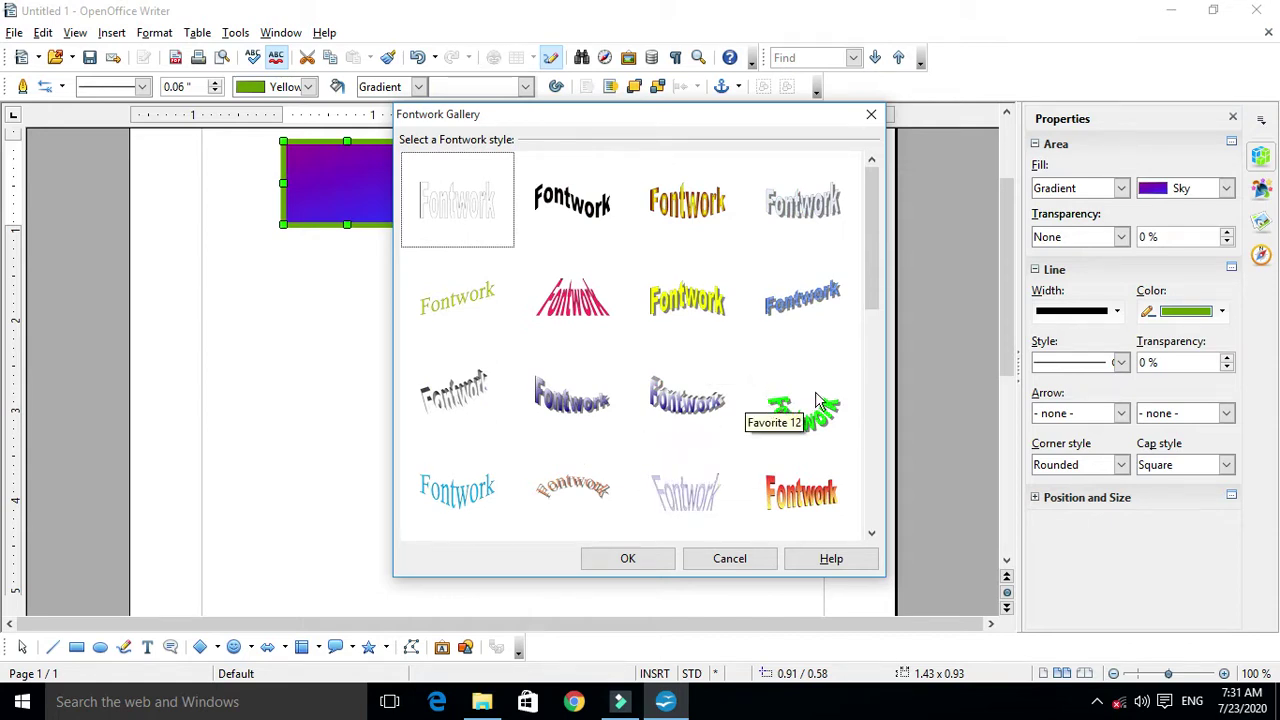
pyautogui.scroll(-3, 815, 398)
pyautogui.scroll(3, 808, 412)
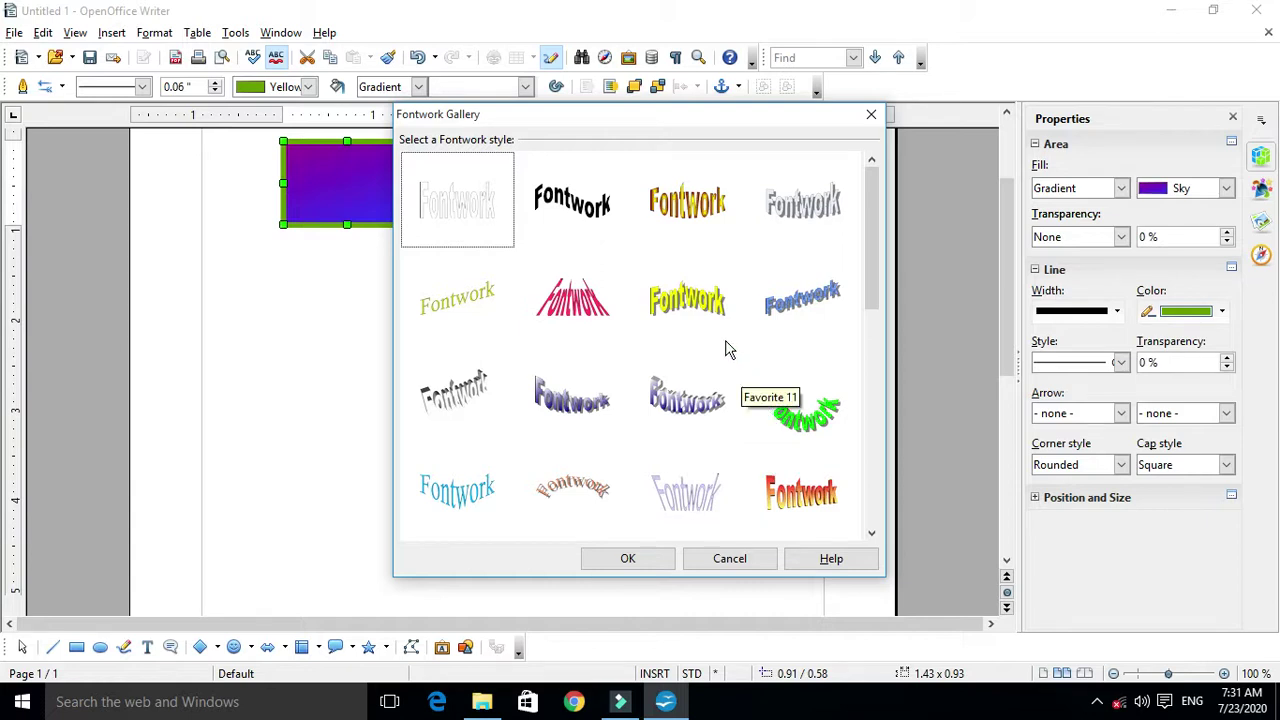
pyautogui.click(686, 305)
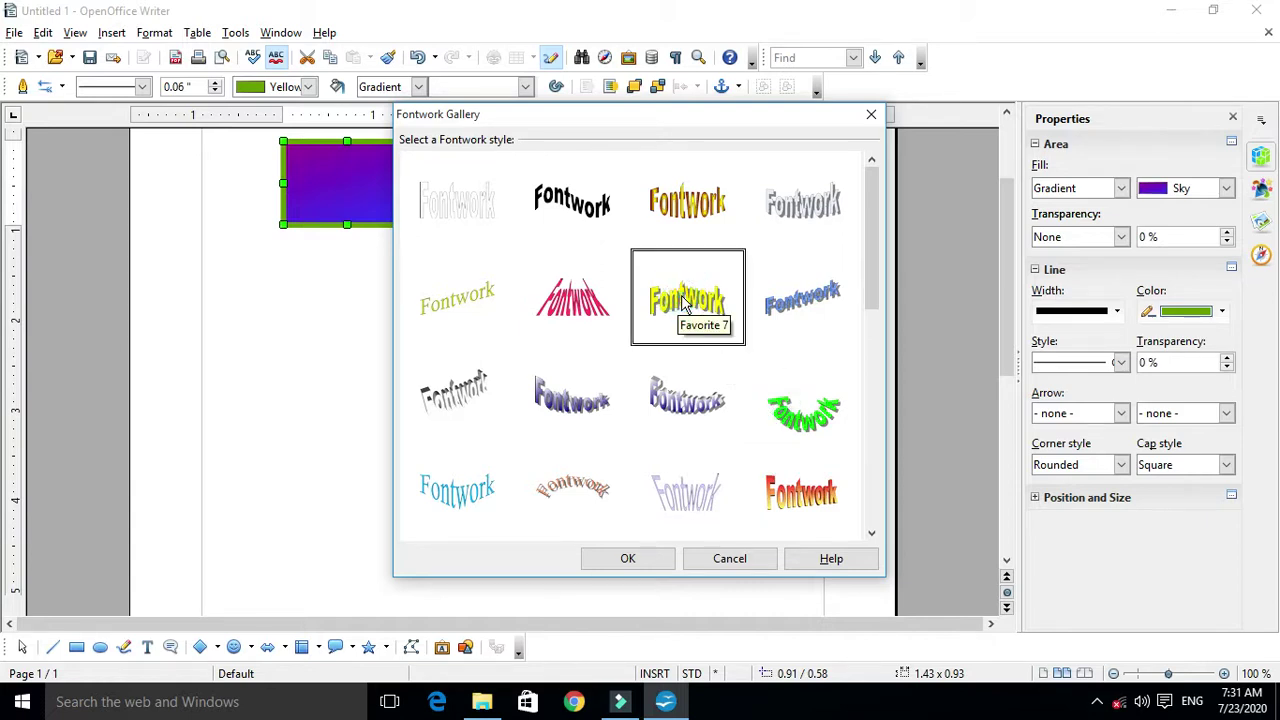
pyautogui.click(628, 562)
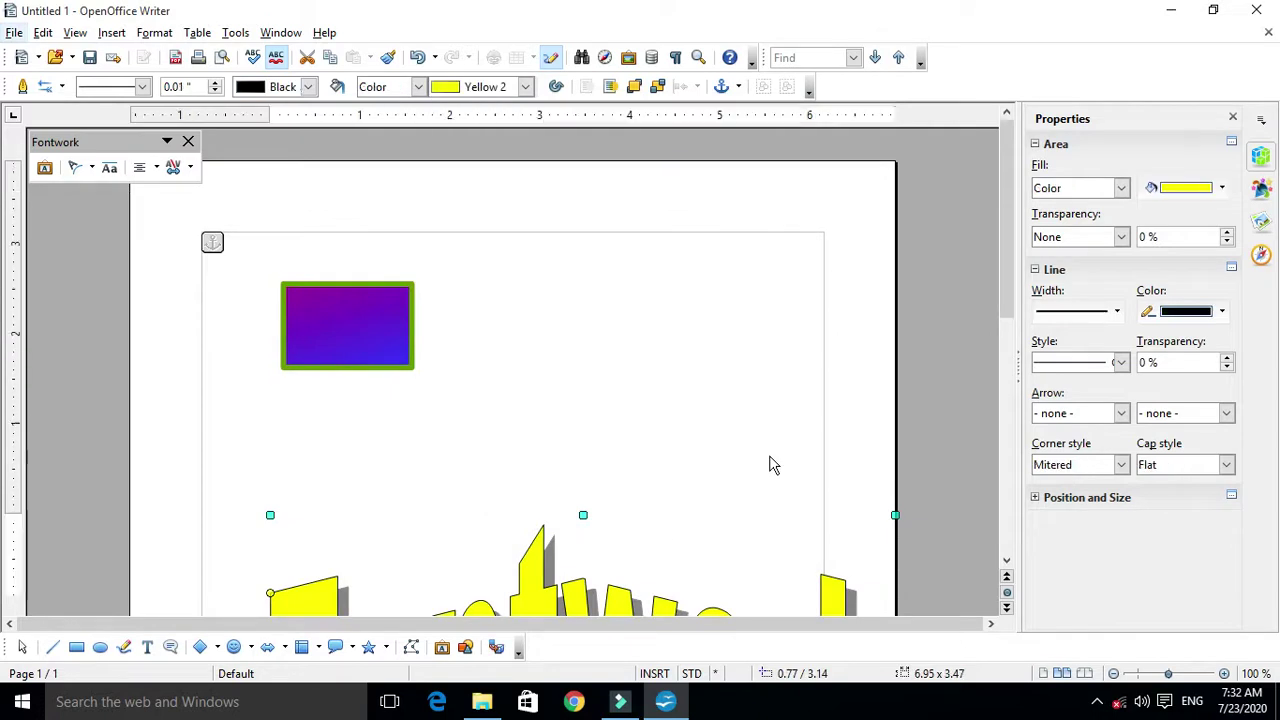
# Move the Fontwork object slightly down the page, to a vertical position of about 3.40 inches.
pyautogui.scroll(-6, 770, 460)
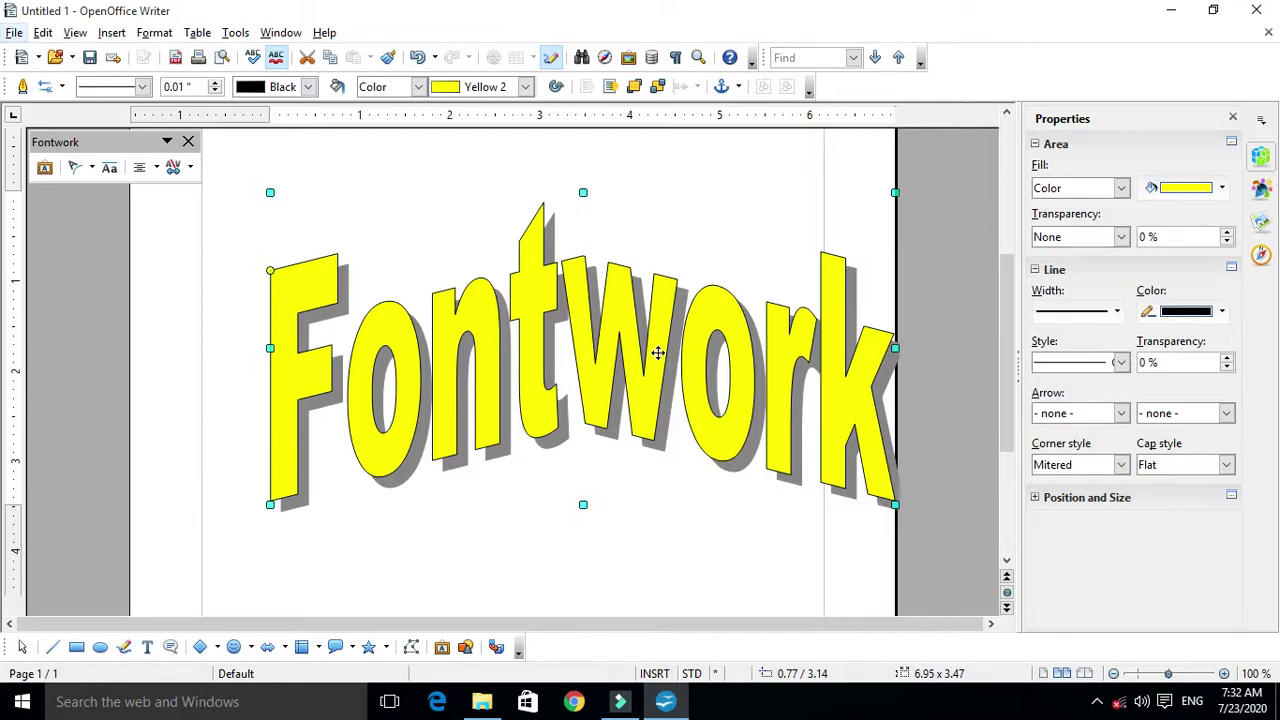
pyautogui.moveTo(574, 362); pyautogui.dragTo(535, 367)
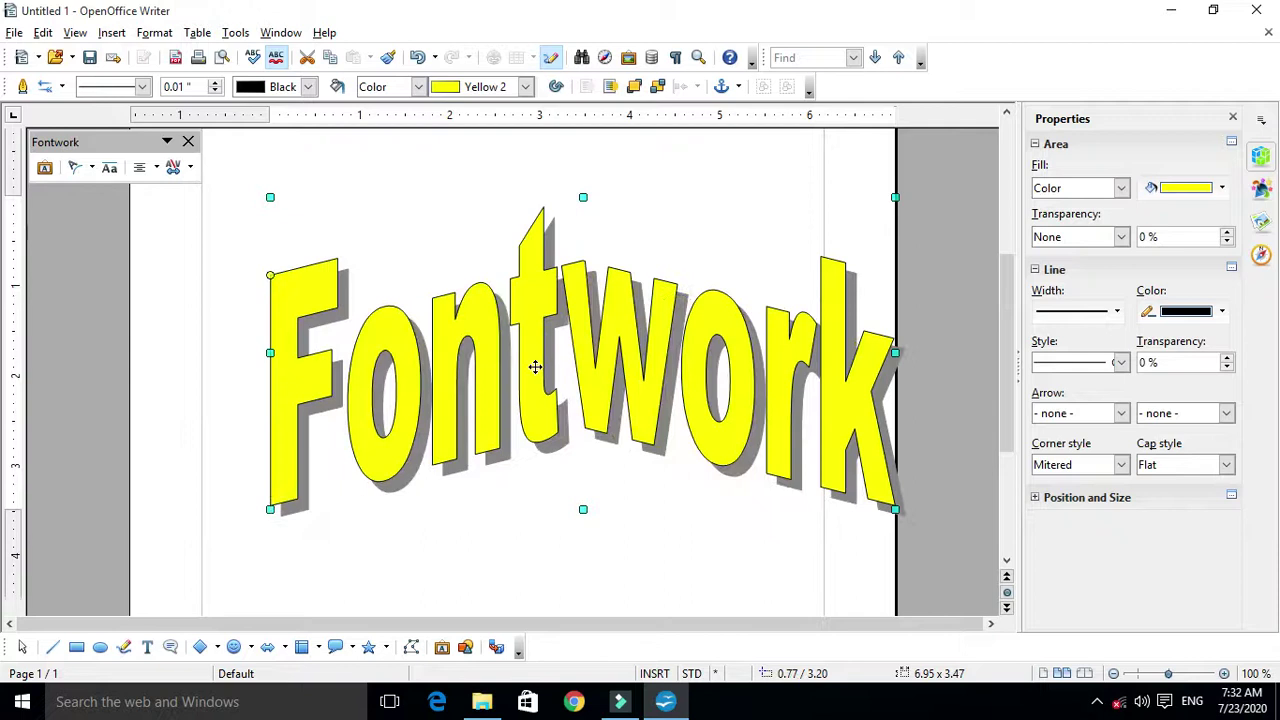
pyautogui.moveTo(630, 375); pyautogui.dragTo(525, 363)
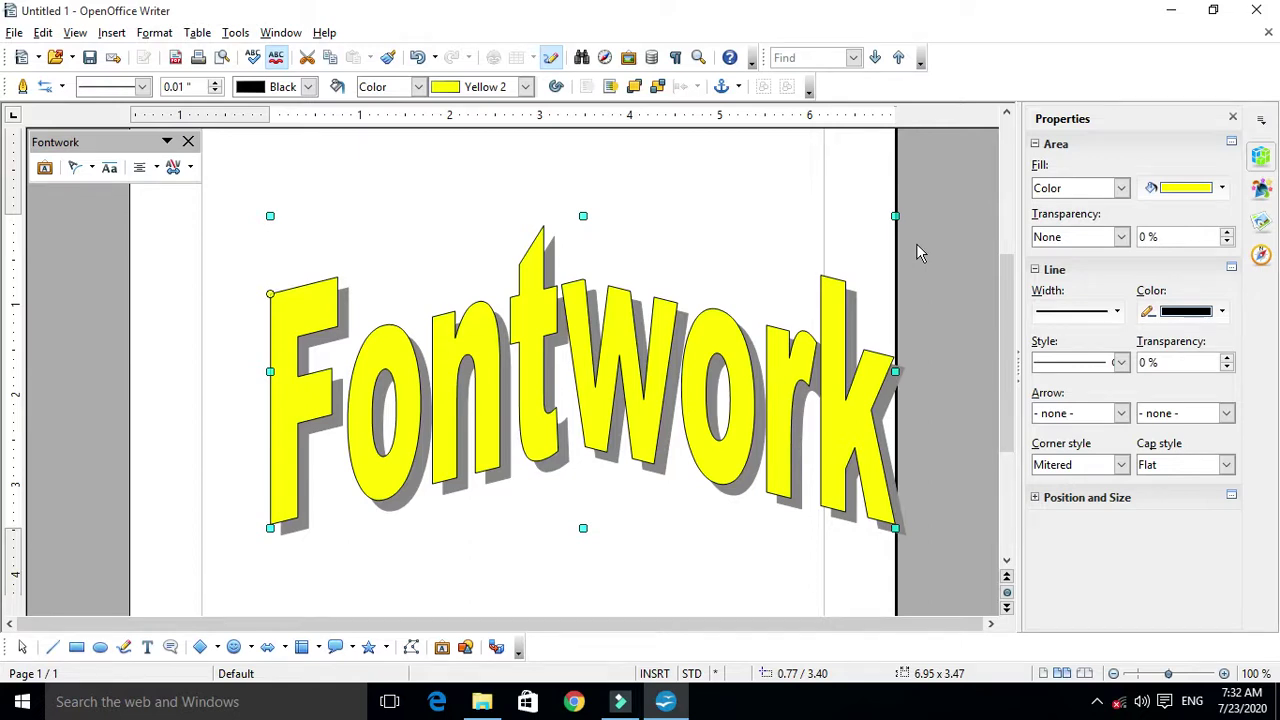
pyautogui.scroll(3, 679, 413)
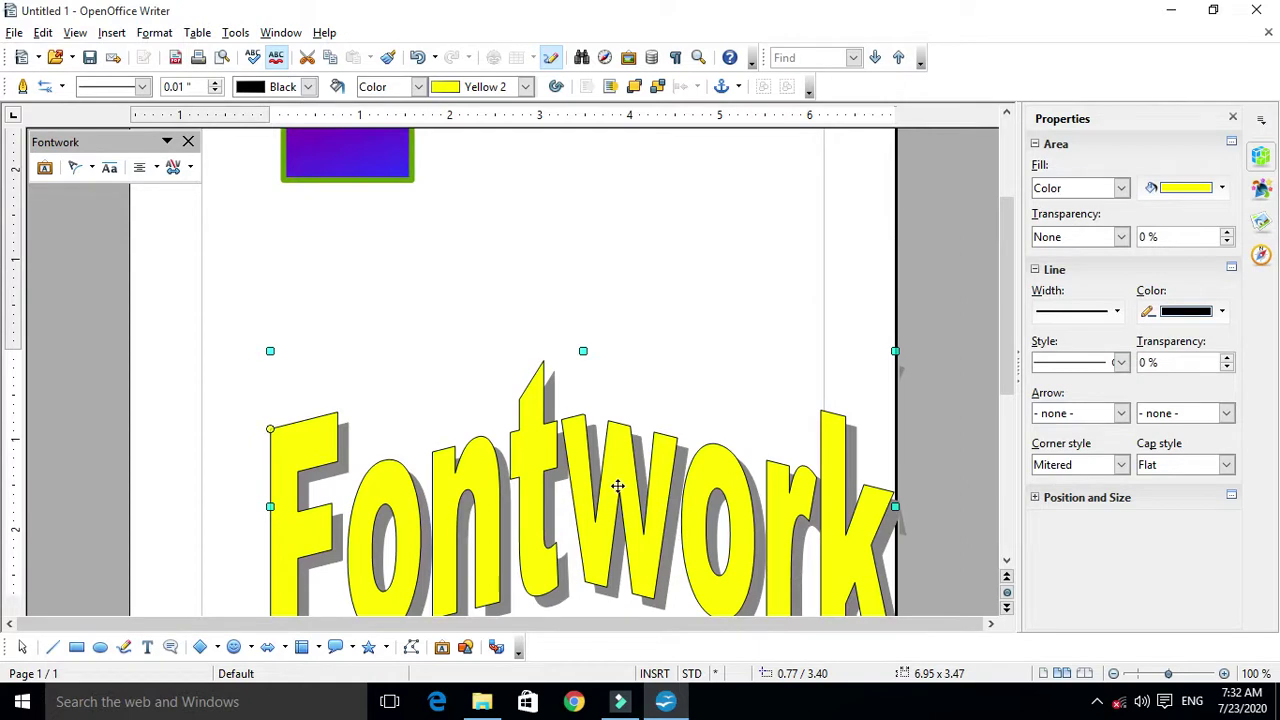
pyautogui.scroll(1, 626, 486)
pyautogui.scroll(-3, 626, 486)
pyautogui.click(537, 416)
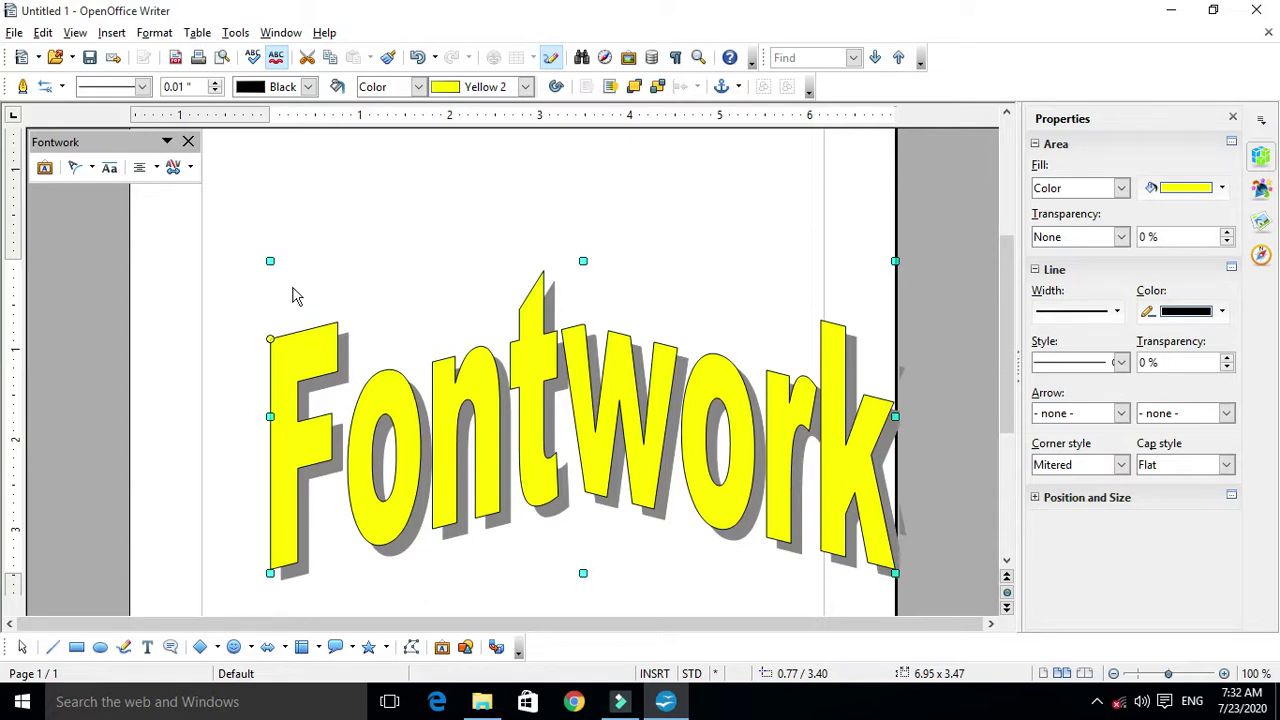
# Resize the gradient rectangle by its lower corner to about 2.56 by 1.00 inches.
pyautogui.scroll(3, 281, 275)
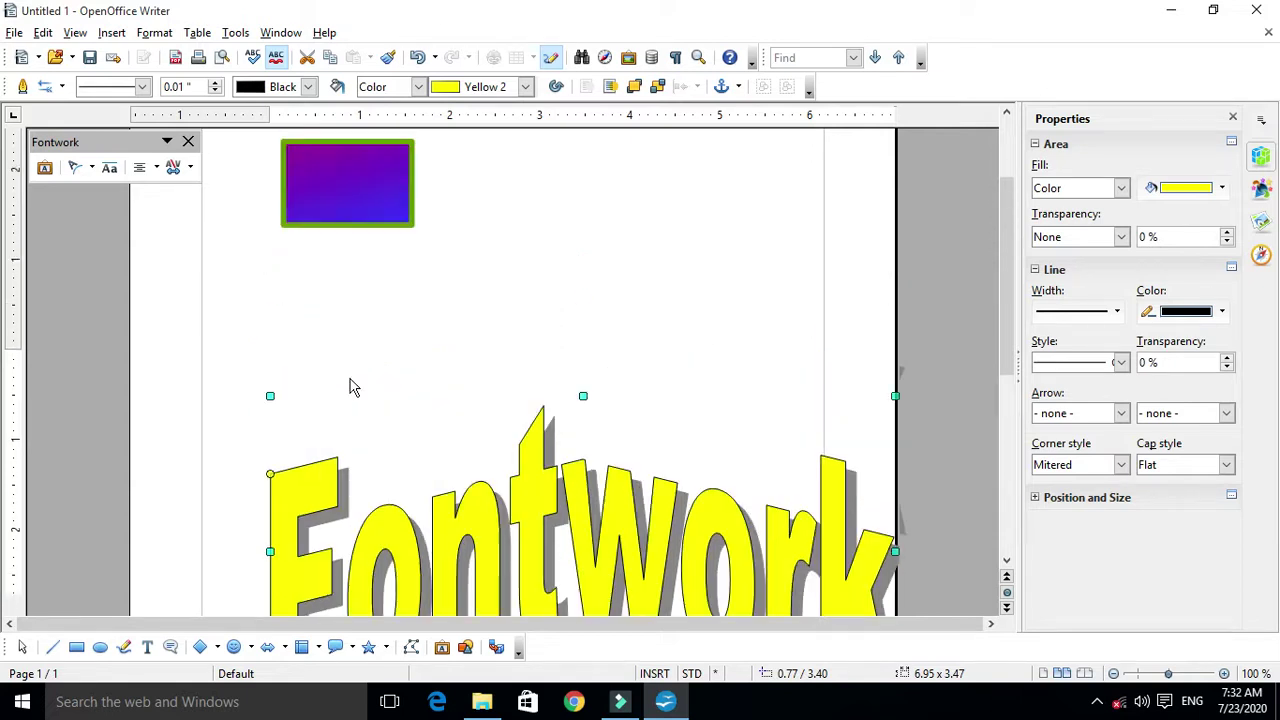
pyautogui.click(371, 191)
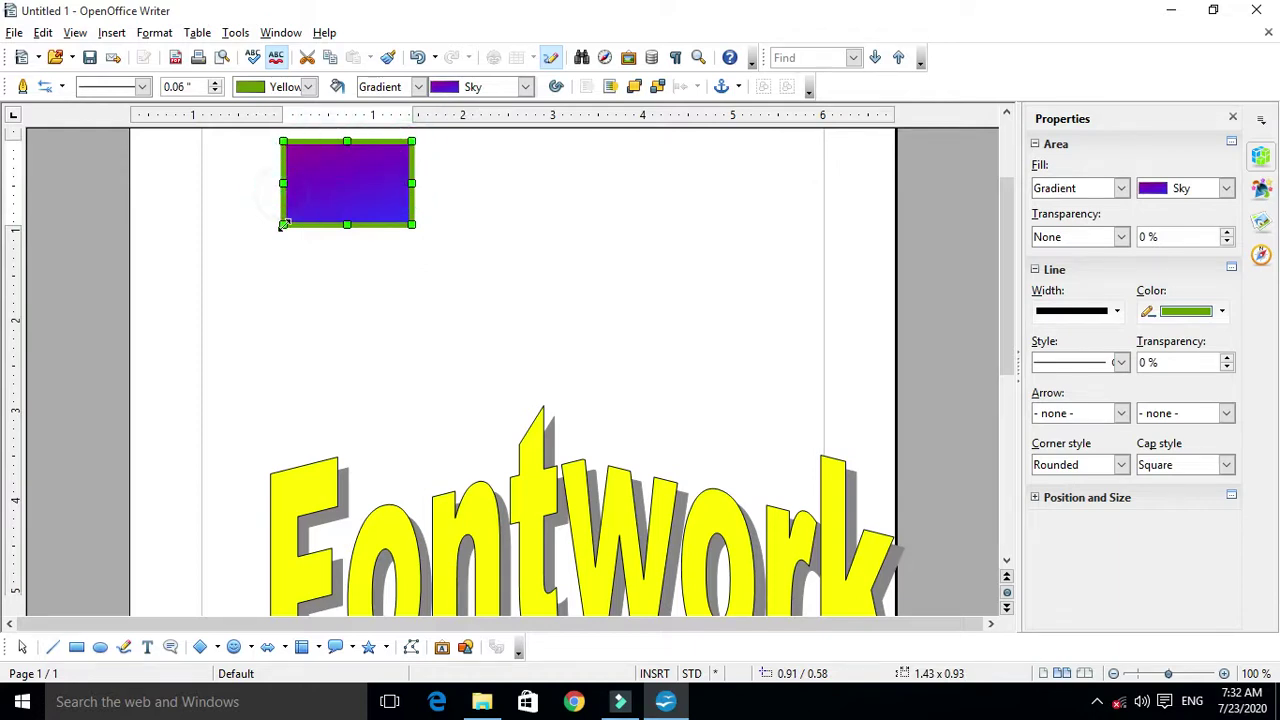
pyautogui.click(350, 225)
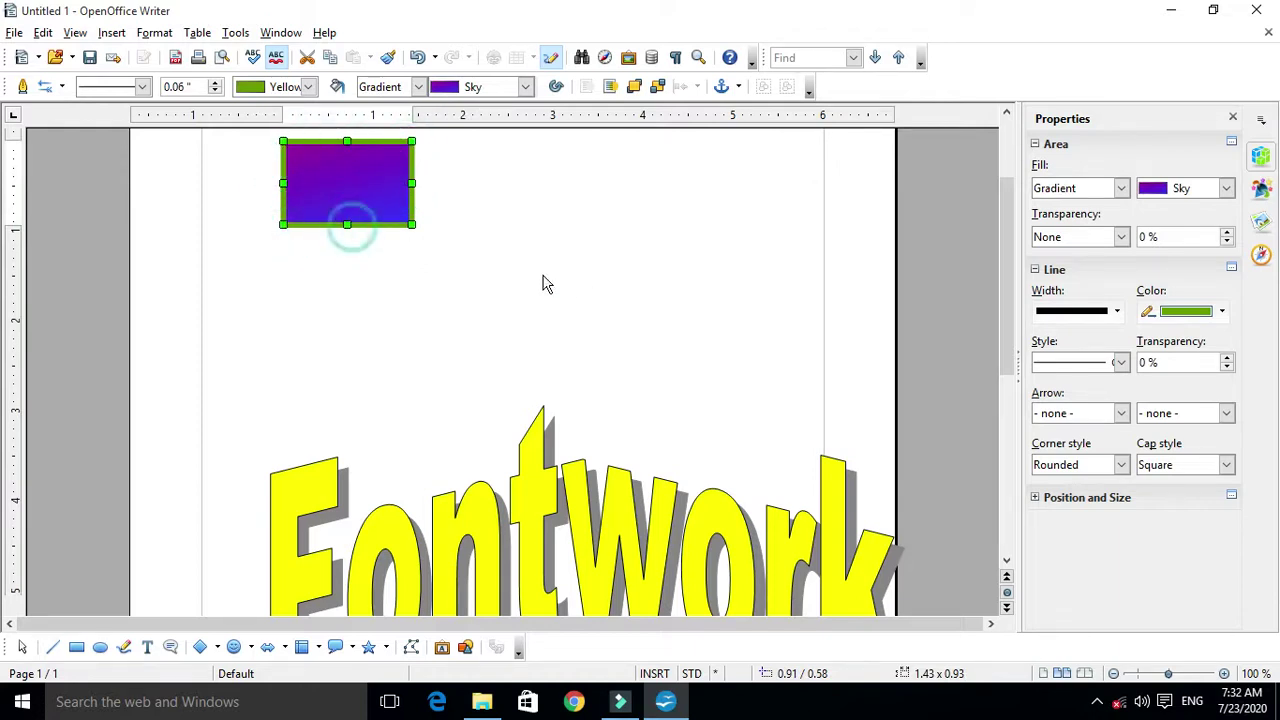
pyautogui.click(413, 226)
pyautogui.moveTo(412, 225); pyautogui.dragTo(540, 258)
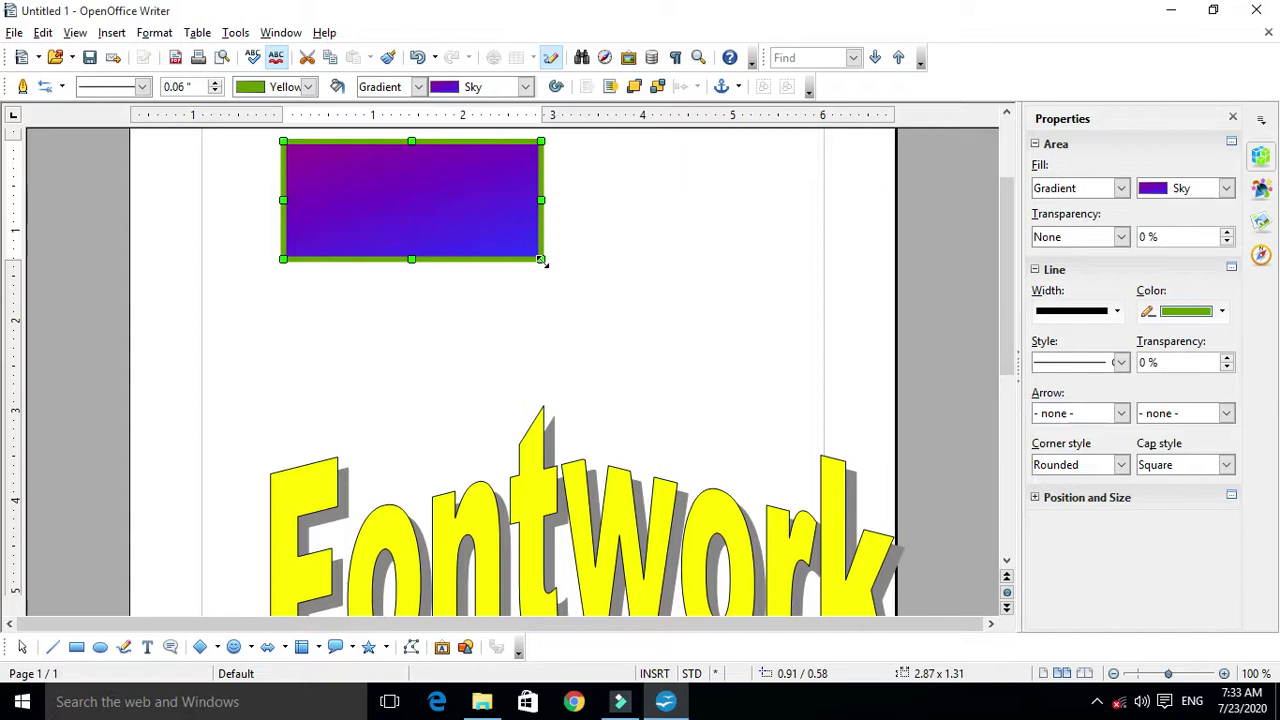
pyautogui.moveTo(541, 260); pyautogui.dragTo(418, 211)
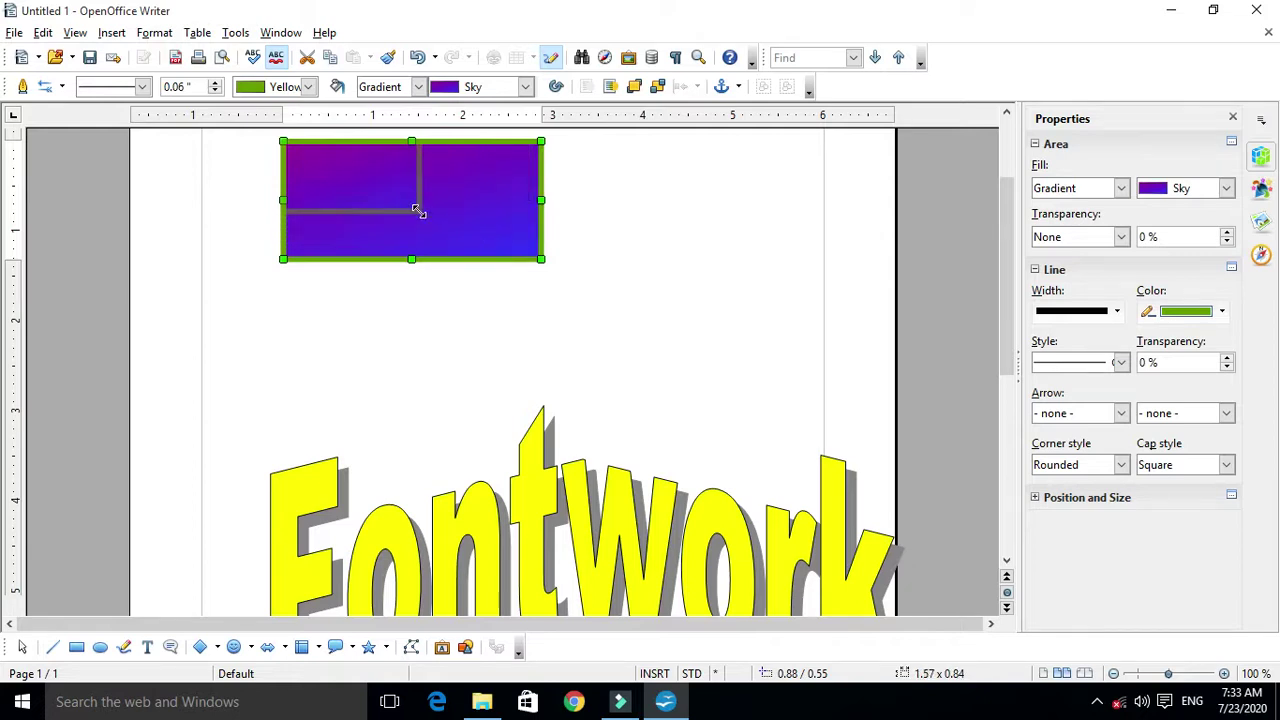
pyautogui.moveTo(418, 211); pyautogui.dragTo(515, 231)
# Shrink the yellow Fontwork object to about 5.19 by 2.53 inches by its upper corner.
pyautogui.scroll(-4, 588, 355)
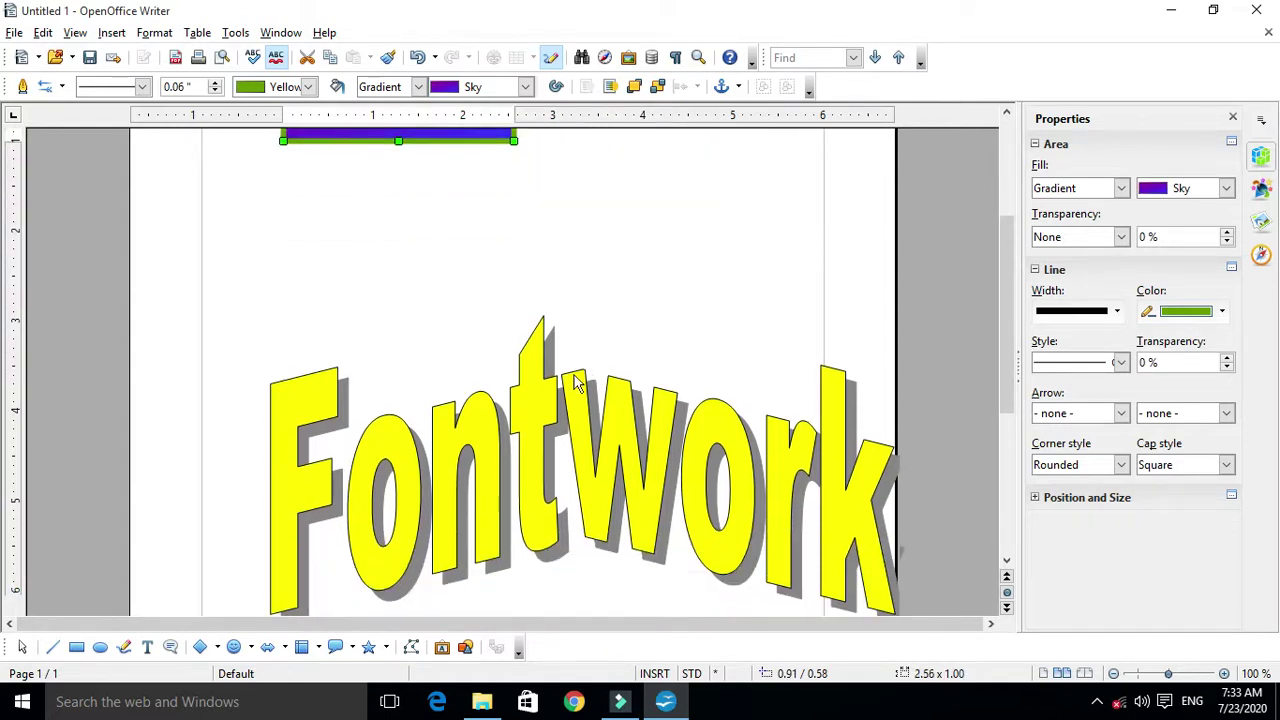
pyautogui.click(520, 415)
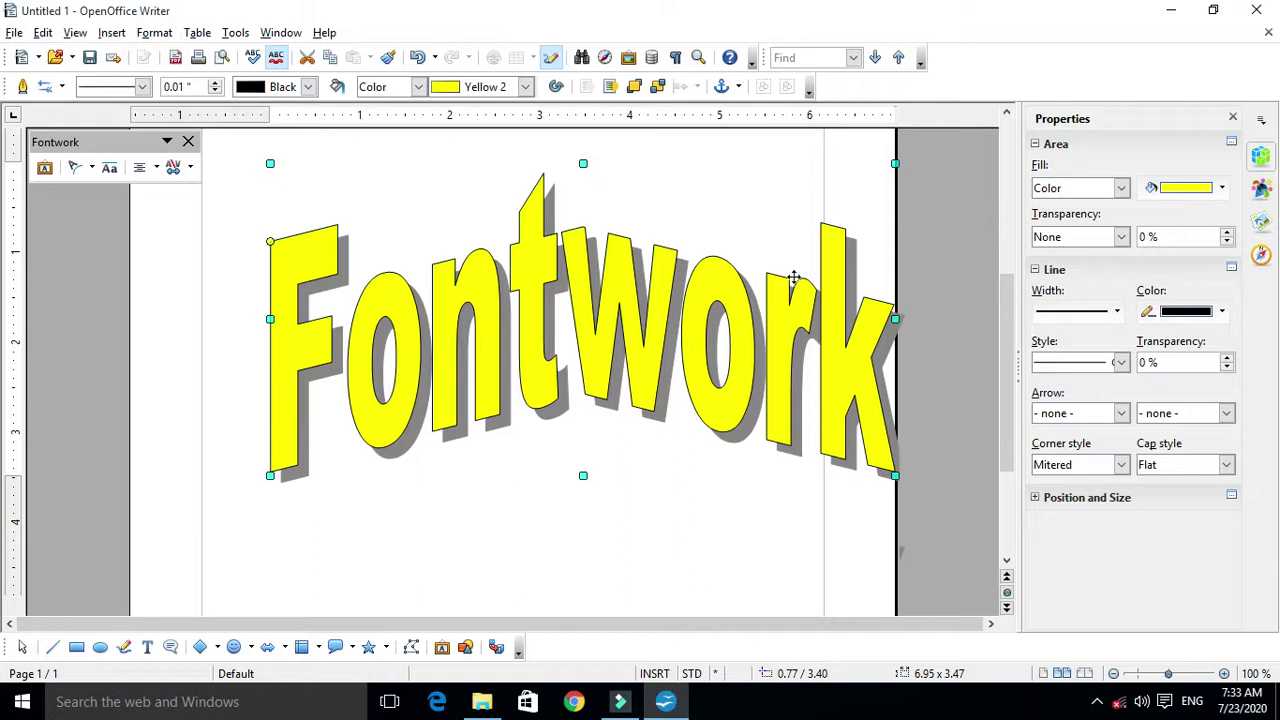
pyautogui.click(895, 162)
pyautogui.moveTo(895, 162); pyautogui.dragTo(740, 249)
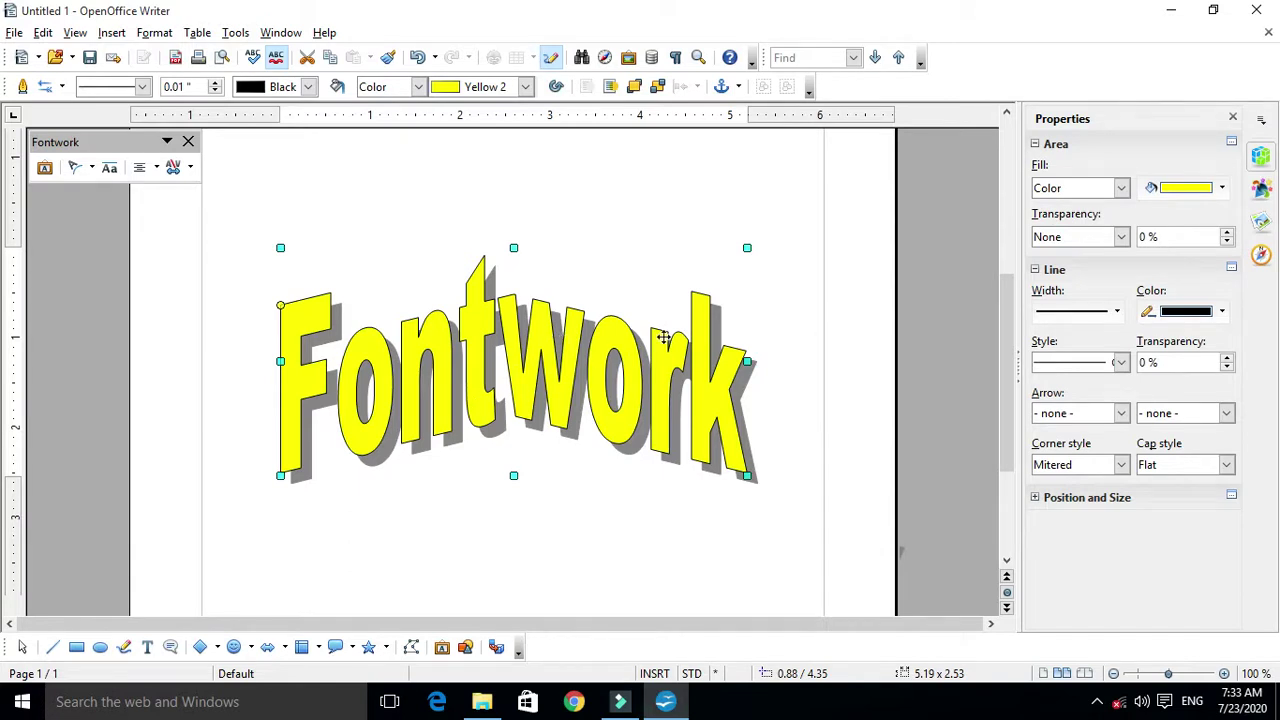
# Move the Fontwork object to about 1.03 inches horizontally and 4.98 inches vertically.
pyautogui.moveTo(526, 370); pyautogui.dragTo(518, 435)
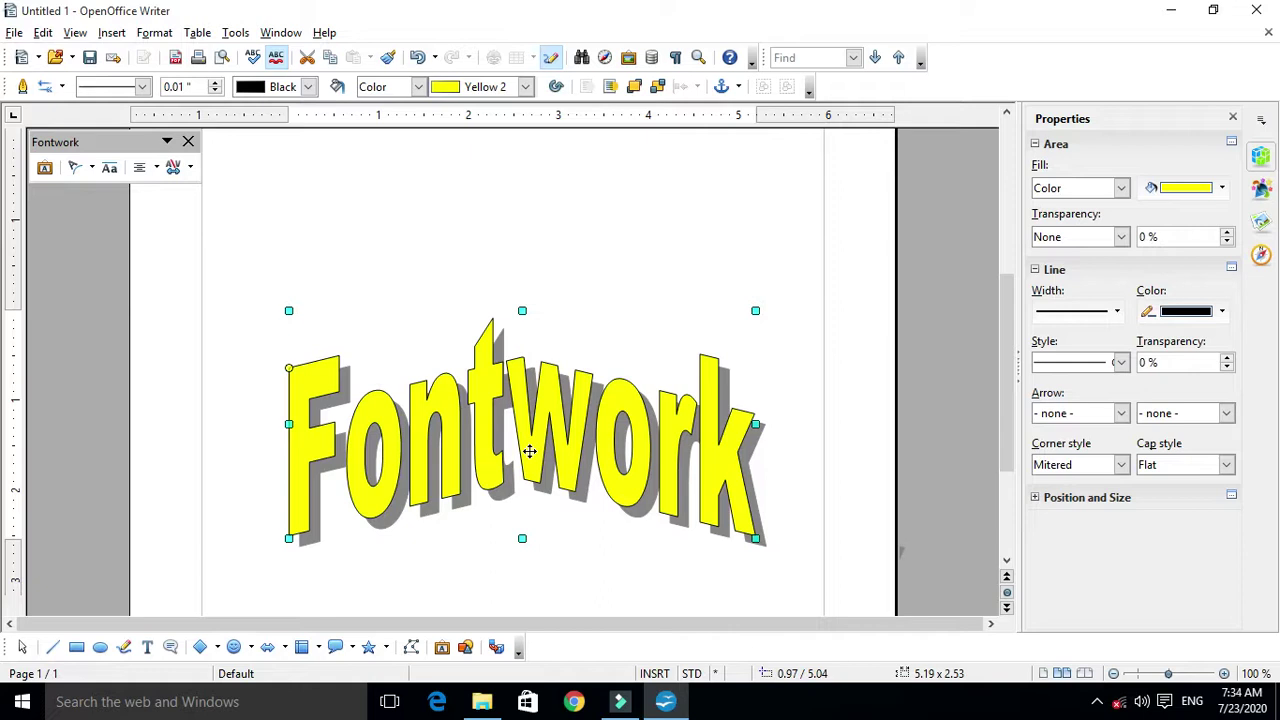
pyautogui.moveTo(529, 445); pyautogui.dragTo(533, 403)
pyautogui.press('Up')
pyautogui.press('Down')
pyautogui.press('Down')
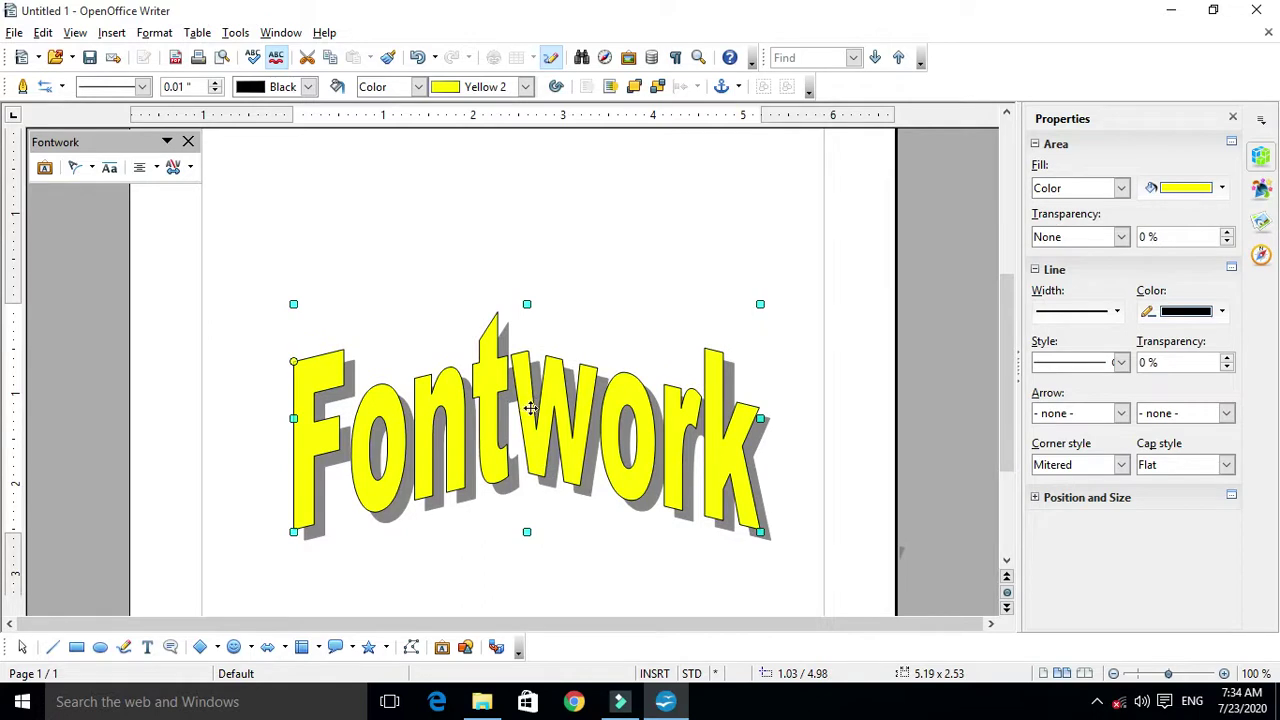
pyautogui.press('Up')
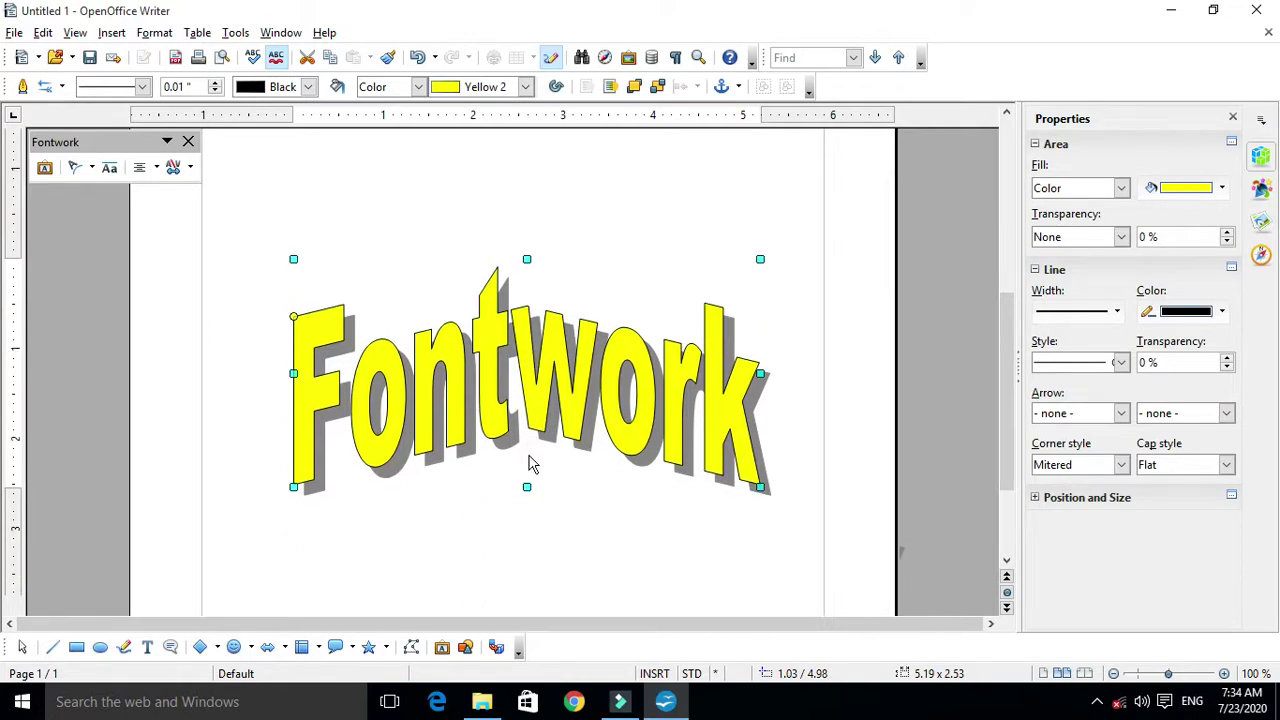
# Search Windows for "key" and open the On-Screen Keyboard.
pyautogui.click(115, 705)
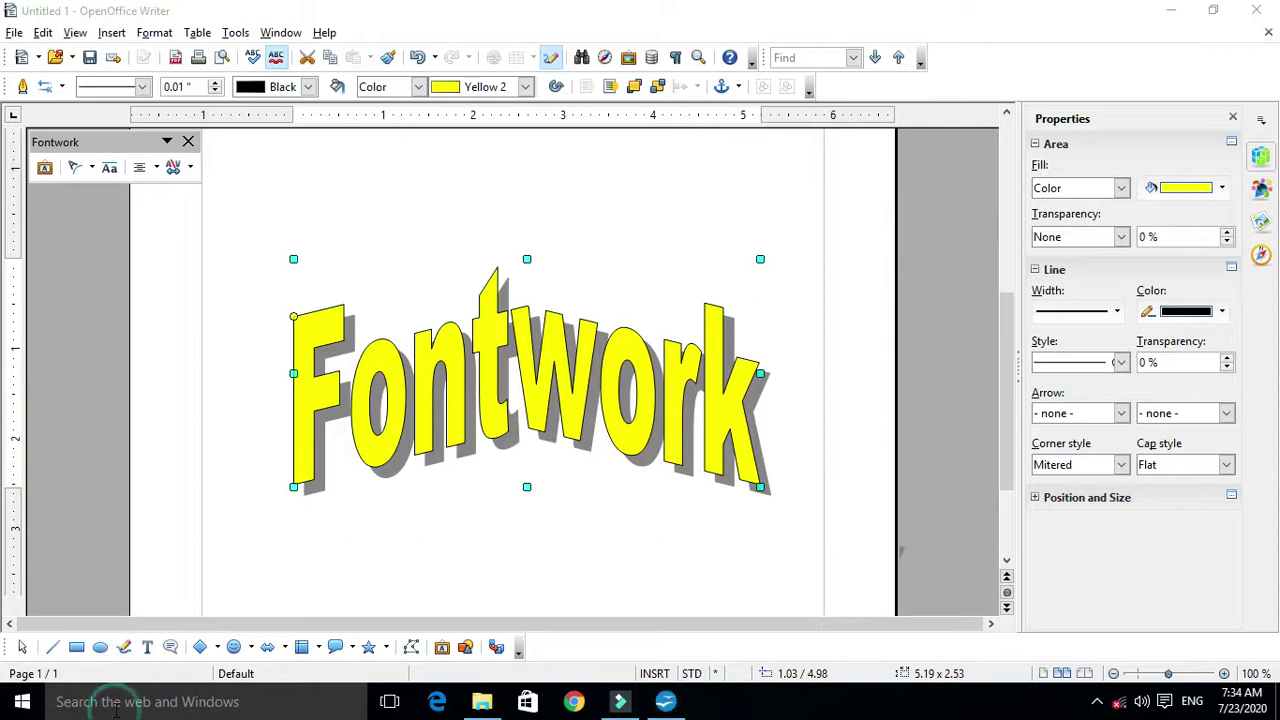
pyautogui.write('ke')
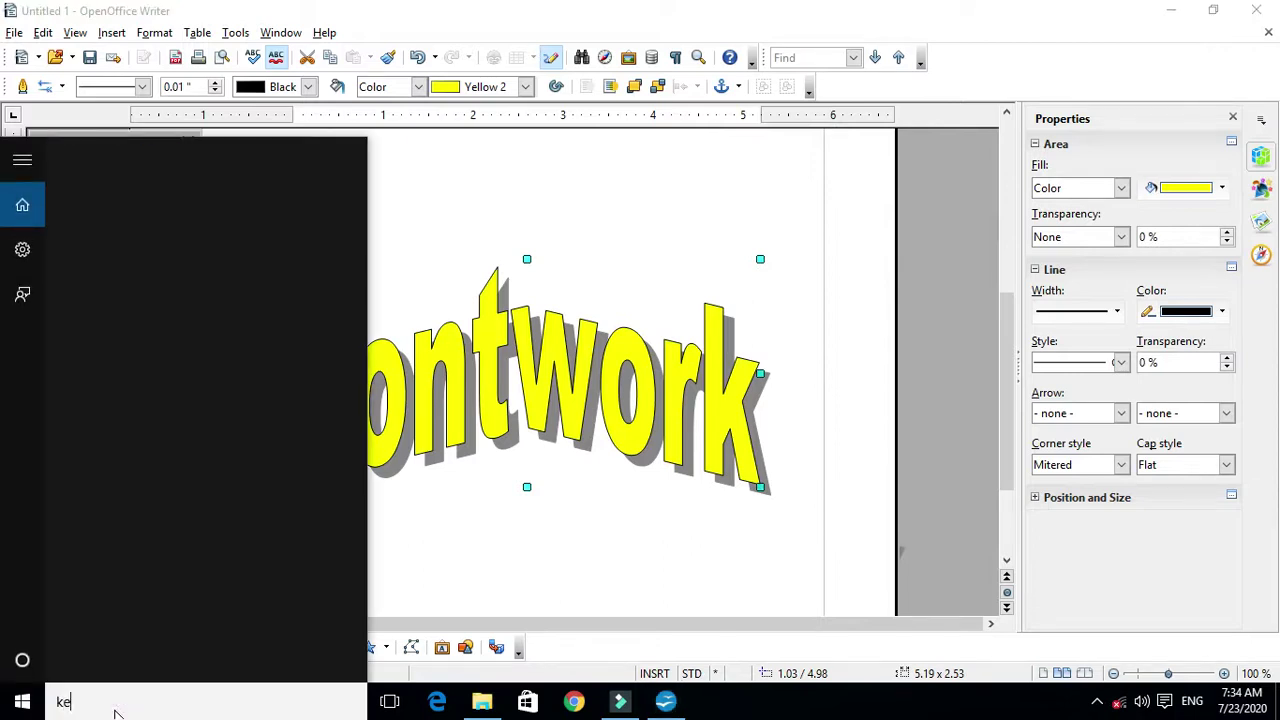
pyautogui.write('y')
pyautogui.press('Escape')
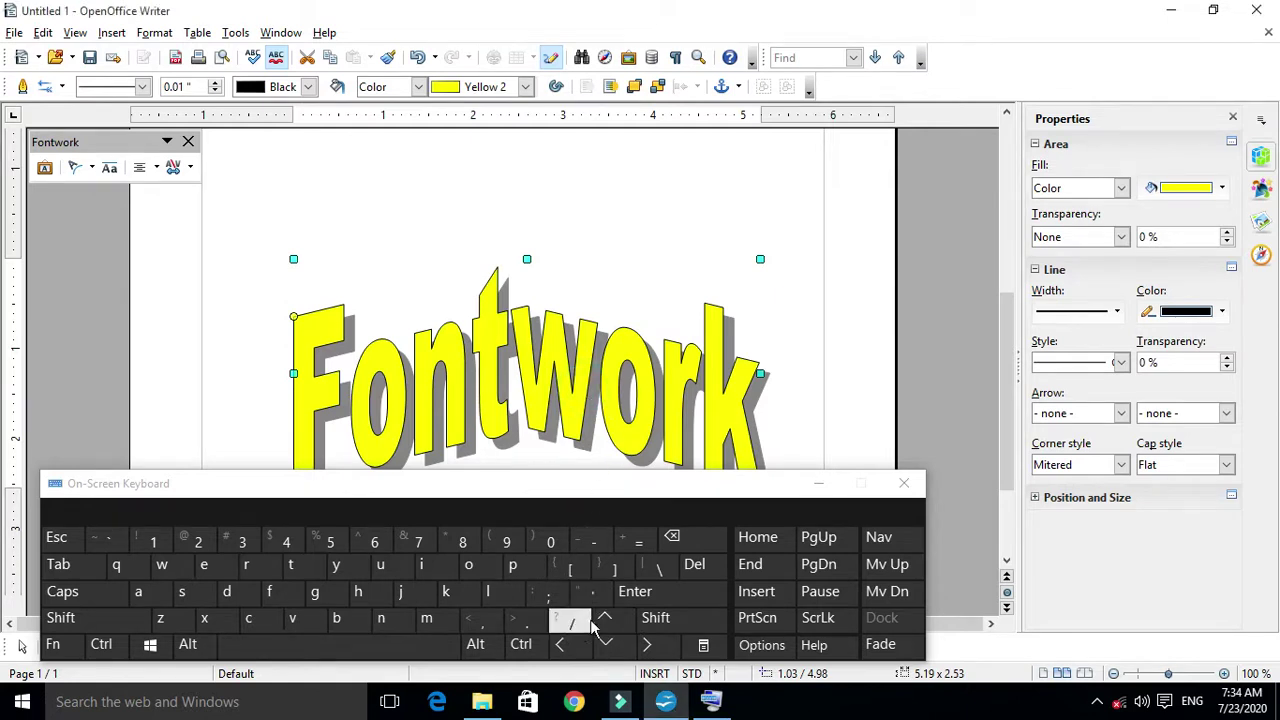
# Nudge the Fontwork object up and down with the On-Screen Keyboard, ending at a vertical position of about 2.24 inches.
pyautogui.click(610, 620)
pyautogui.click(618, 626)
pyautogui.click(618, 626)
pyautogui.click(618, 626)
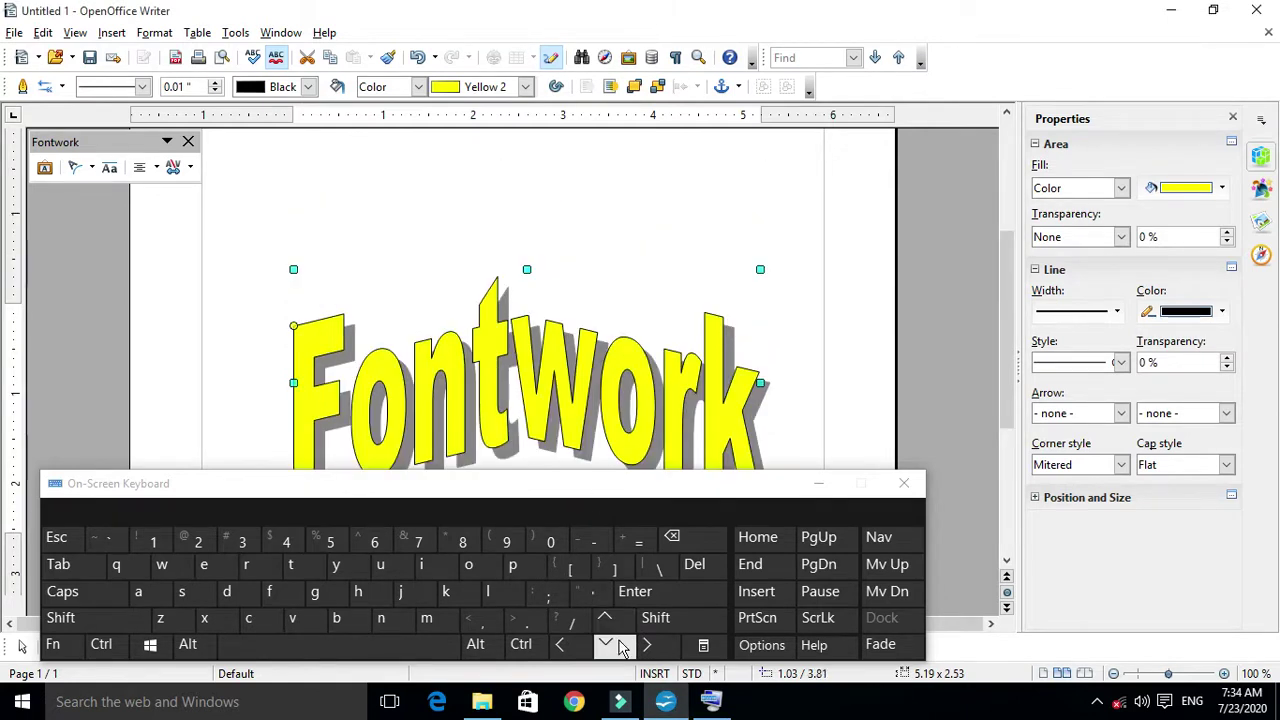
pyautogui.click(618, 654)
pyautogui.click(618, 654)
pyautogui.click(612, 622)
pyautogui.click(614, 624)
pyautogui.click(614, 624)
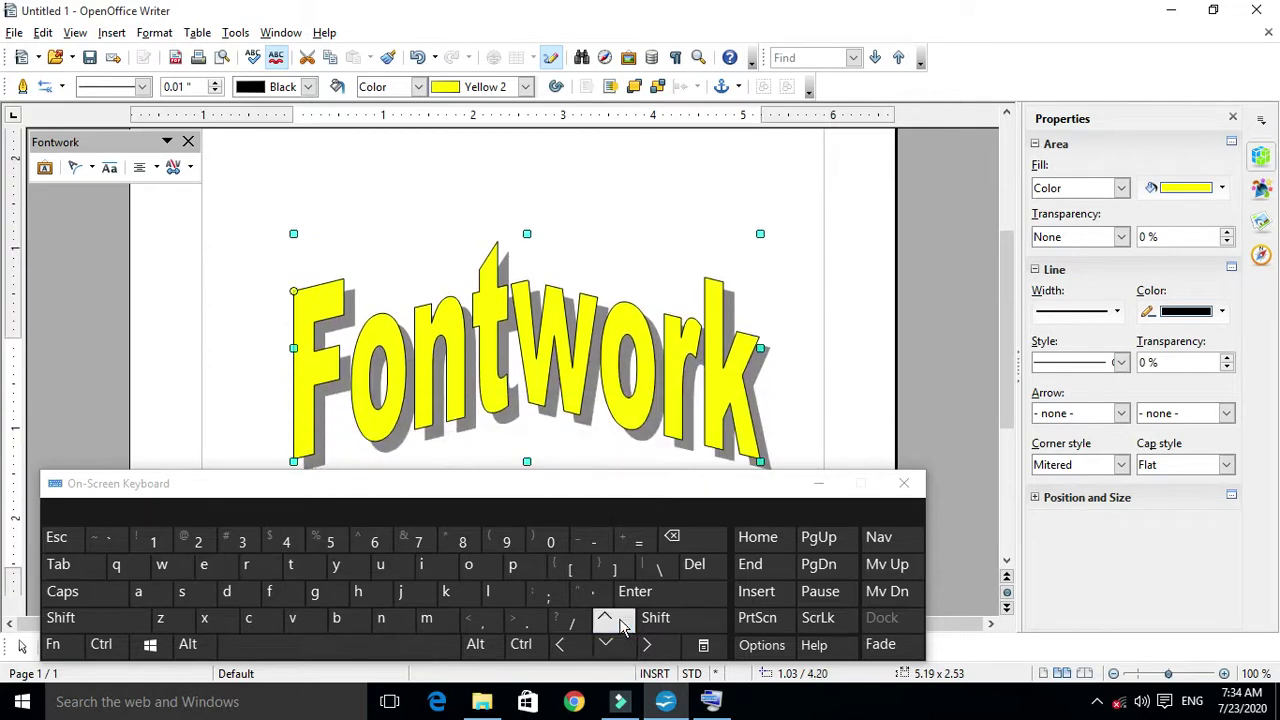
pyautogui.click(618, 626)
pyautogui.click(618, 626)
# Nudge the Fontwork object sideways to about 1.81 inches, back to about 0.25 inches, and return it to 1.03 inches horizontally.
pyautogui.click(648, 645)
pyautogui.click(648, 645)
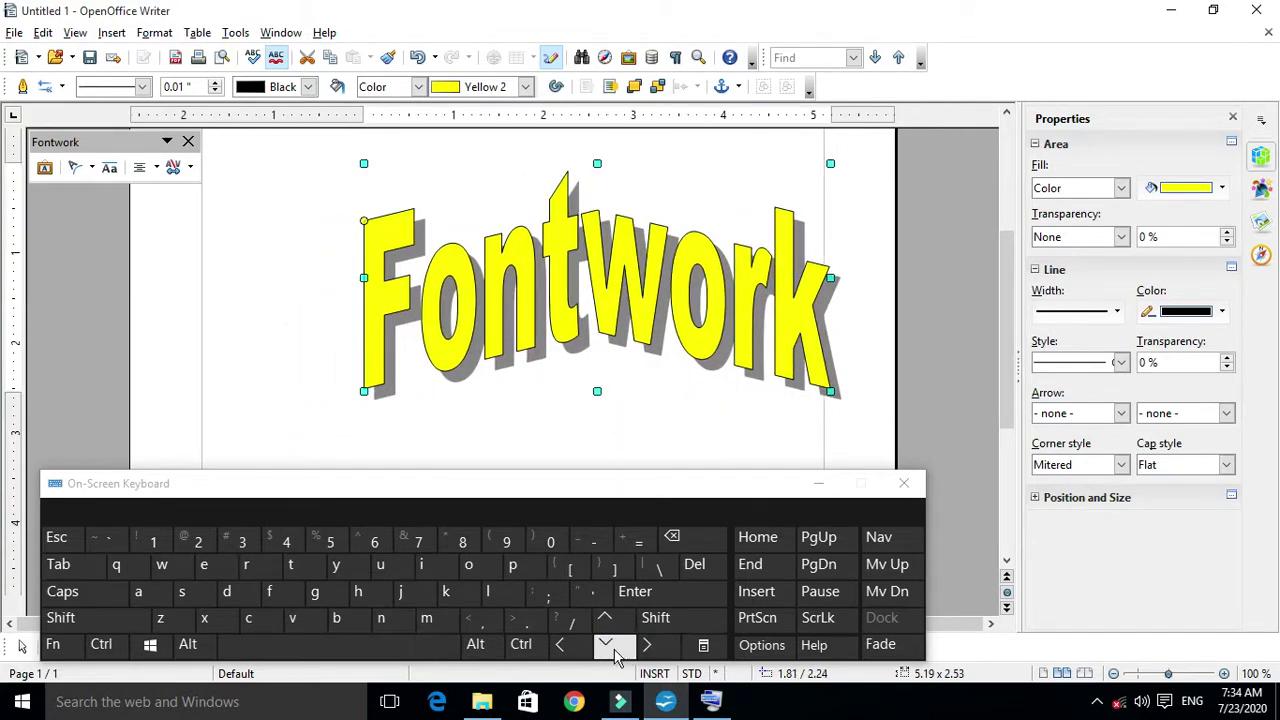
pyautogui.click(562, 647)
pyautogui.click(568, 650)
pyautogui.click(568, 650)
pyautogui.click(652, 647)
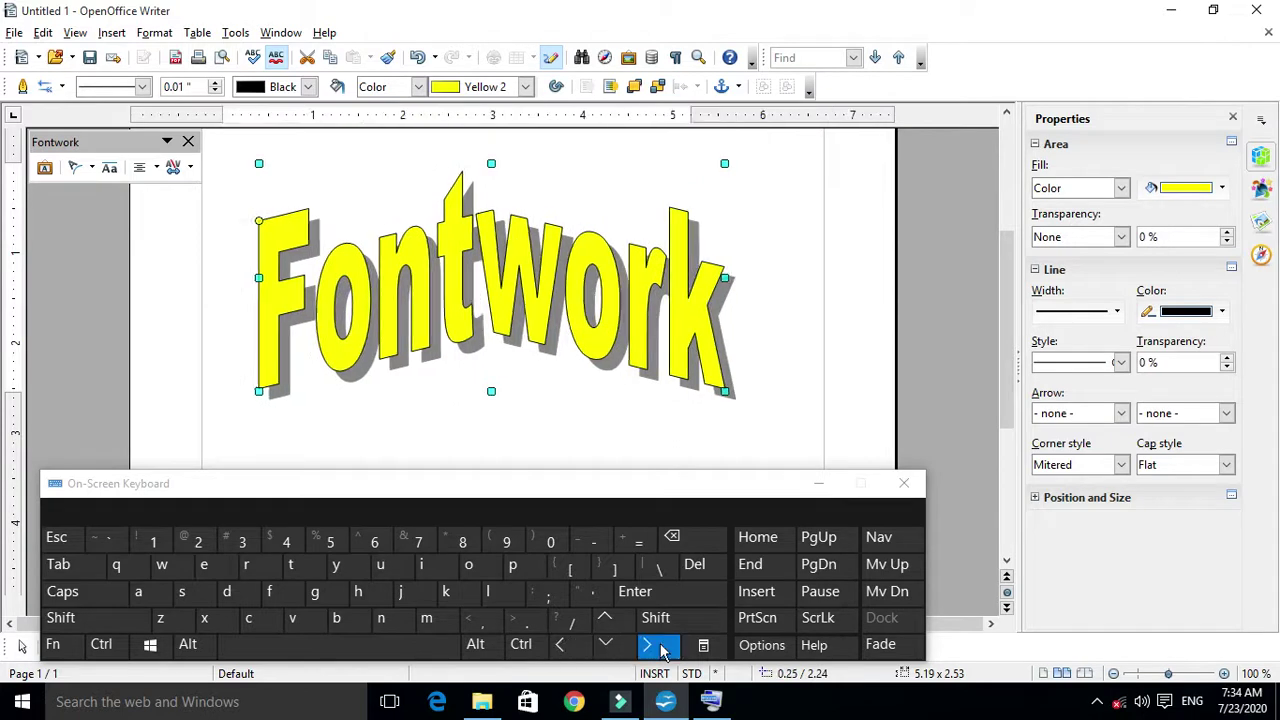
pyautogui.click(656, 648)
# Nudge the Fontwork object up to about 1.46 inches and back down to 2.24 inches vertically.
pyautogui.click(614, 624)
pyautogui.click(614, 624)
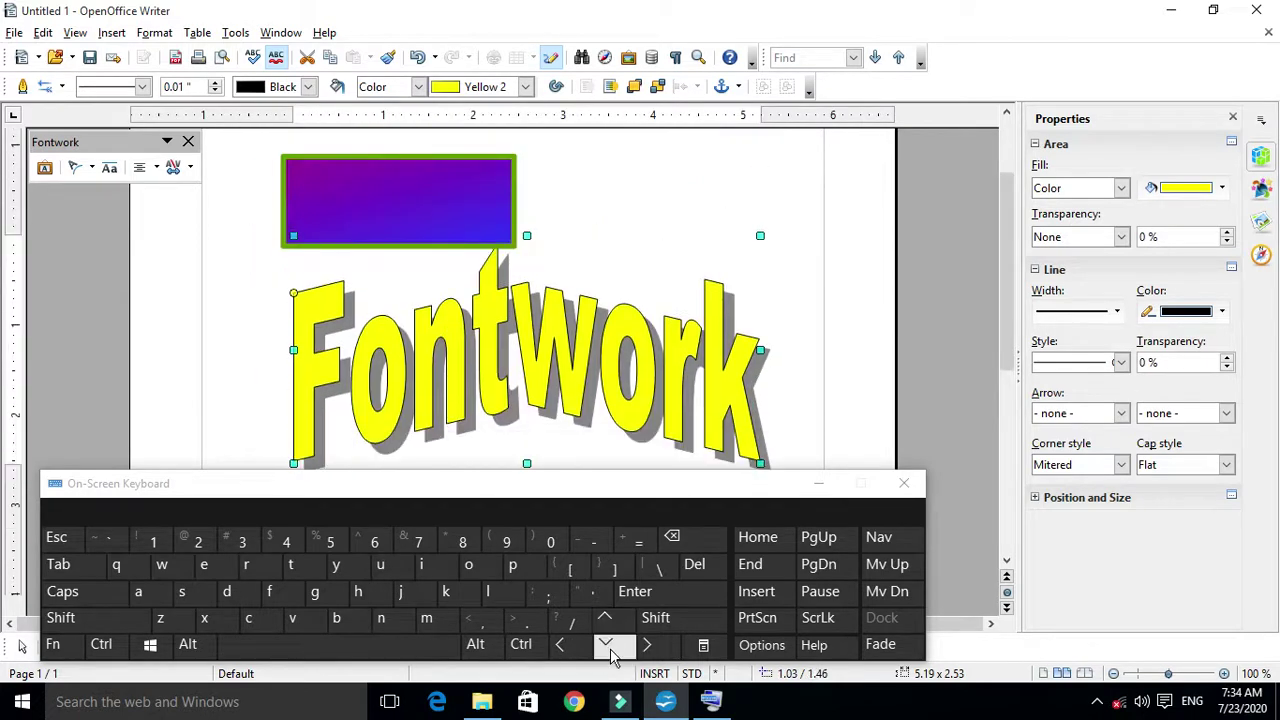
pyautogui.click(612, 652)
pyautogui.click(612, 652)
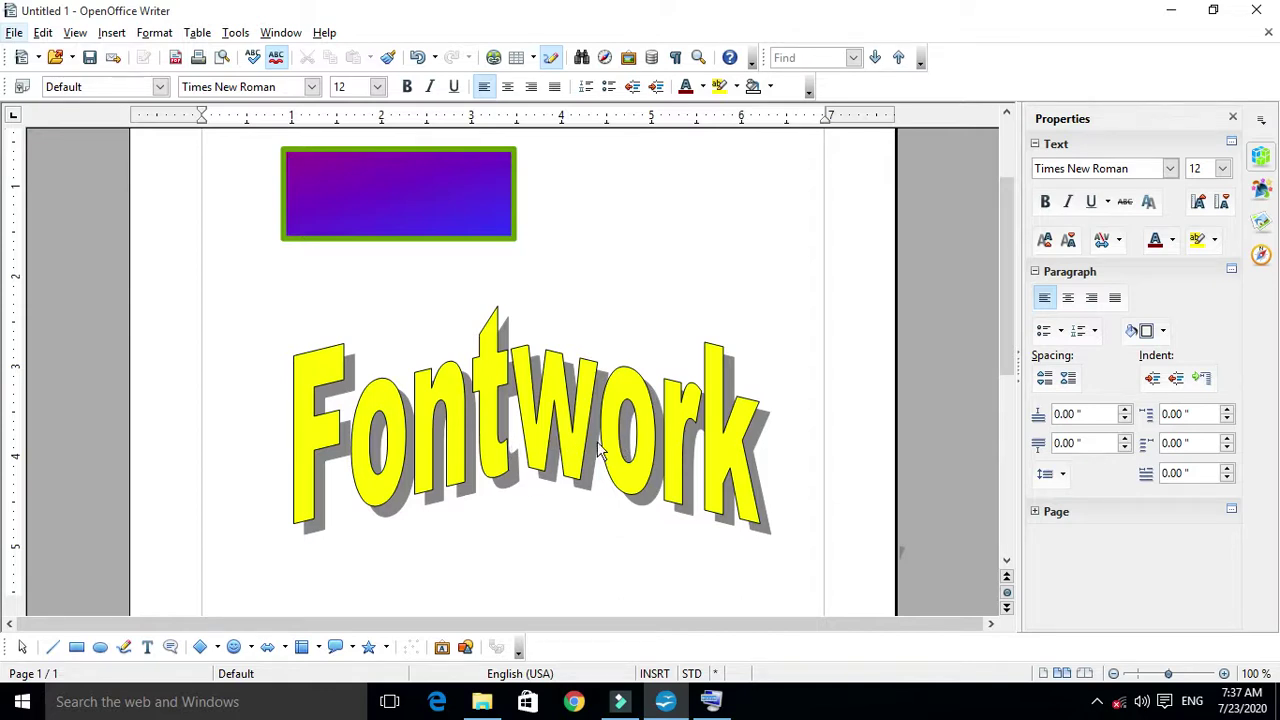
# Open the Fontwork object's text for editing and replace the word Fontwork with EMS.
pyautogui.click(563, 410)
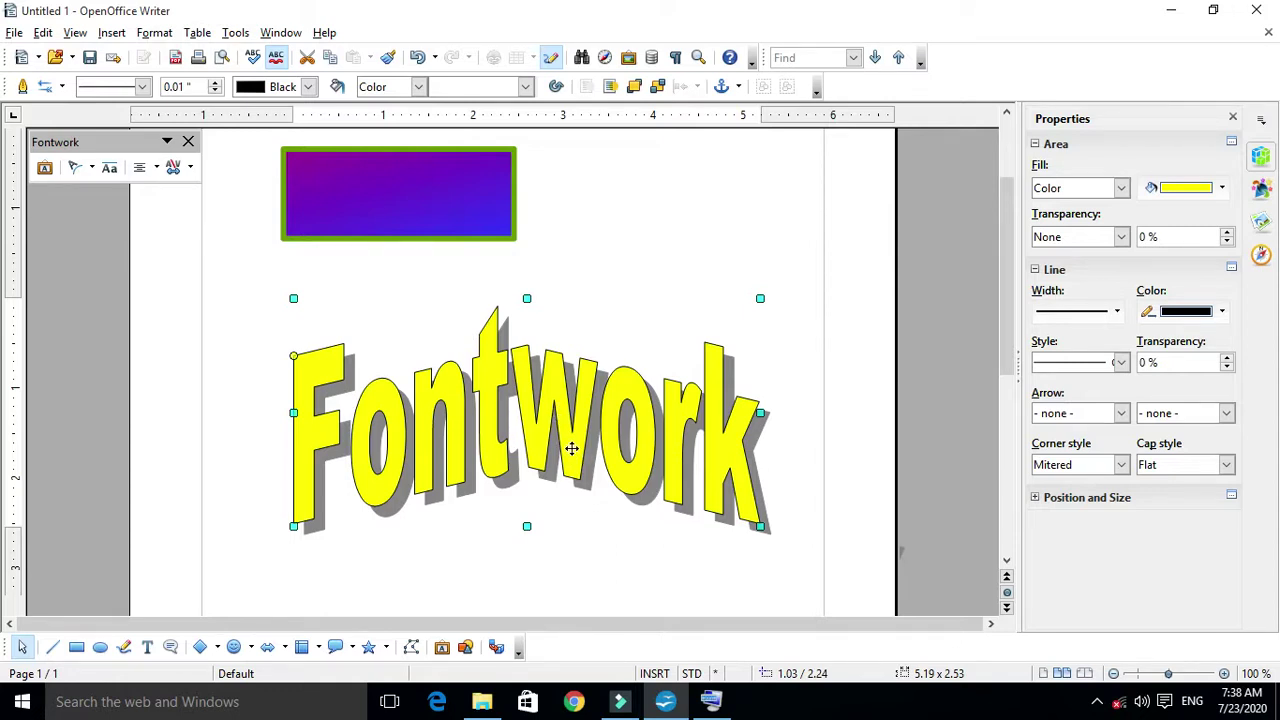
pyautogui.doubleClick(643, 443)
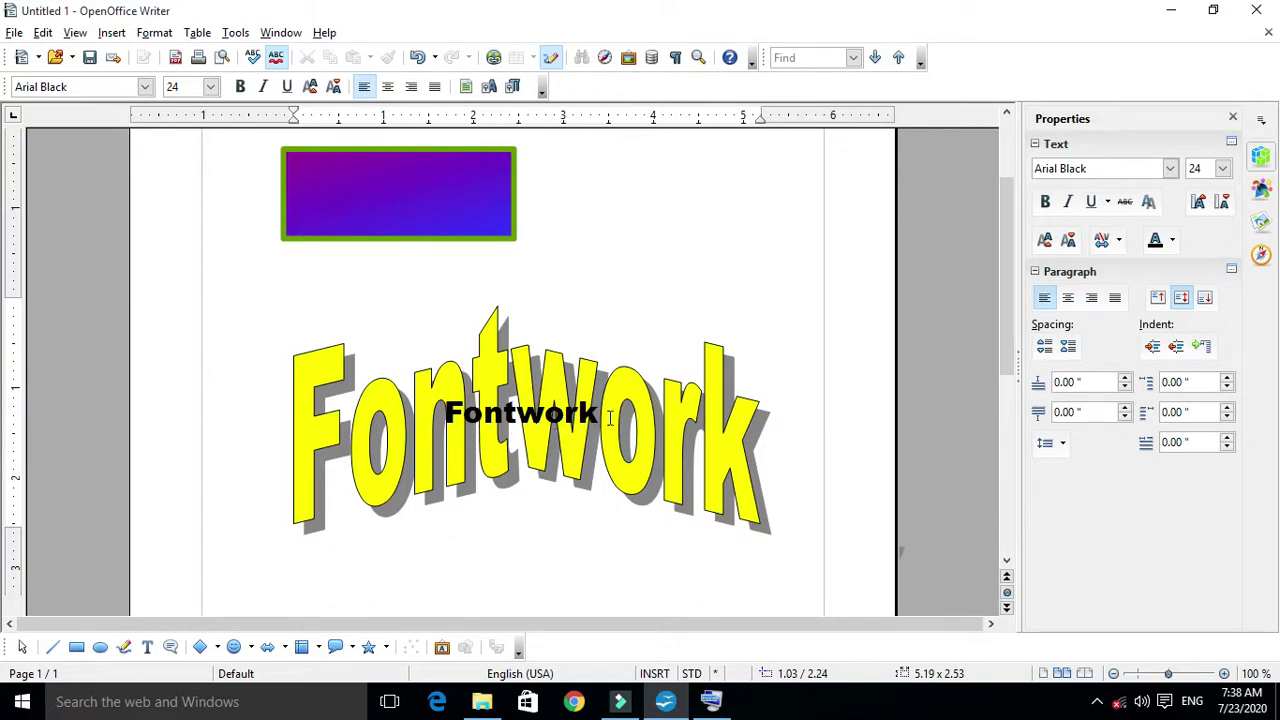
pyautogui.moveTo(610, 417); pyautogui.dragTo(420, 418)
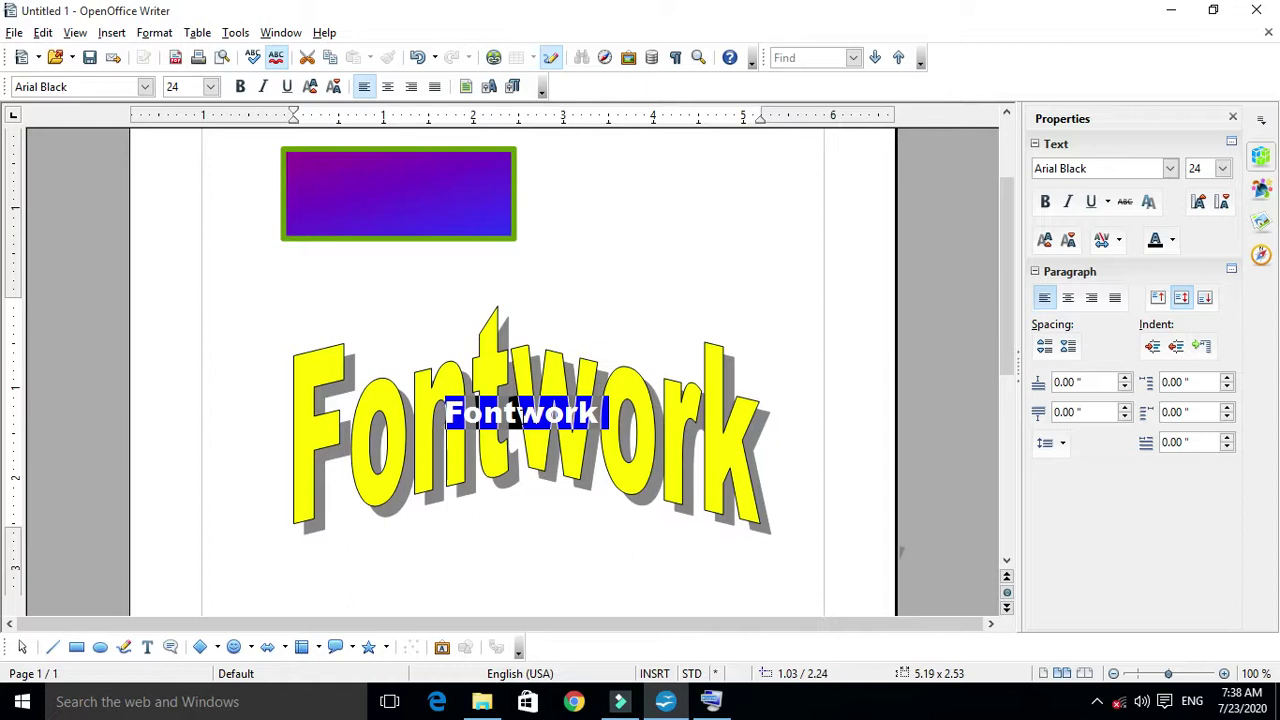
pyautogui.press('BackSpace')
pyautogui.write('EMS')
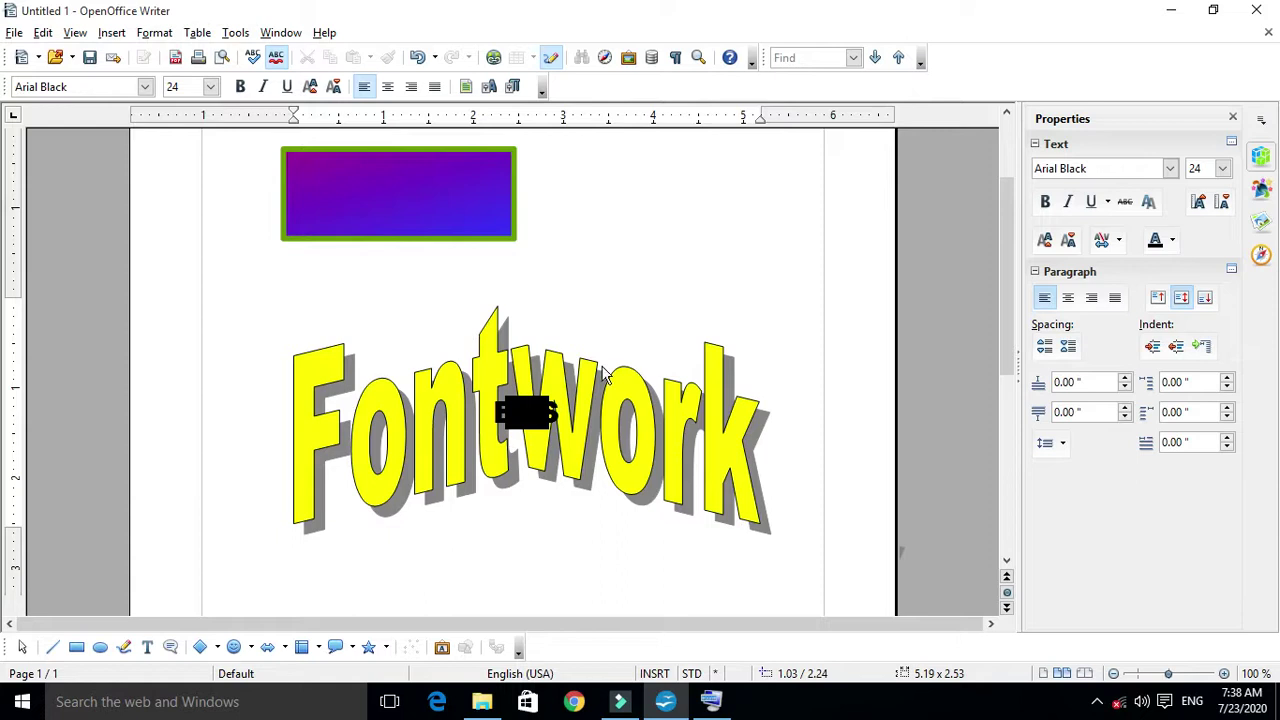
# Replace EMS with SAHARSA in the Fontwork object and finish editing its text.
pyautogui.press('BackSpace')
pyautogui.press('BackSpace')
pyautogui.press('BackSpace')
pyautogui.write('SANARSA')
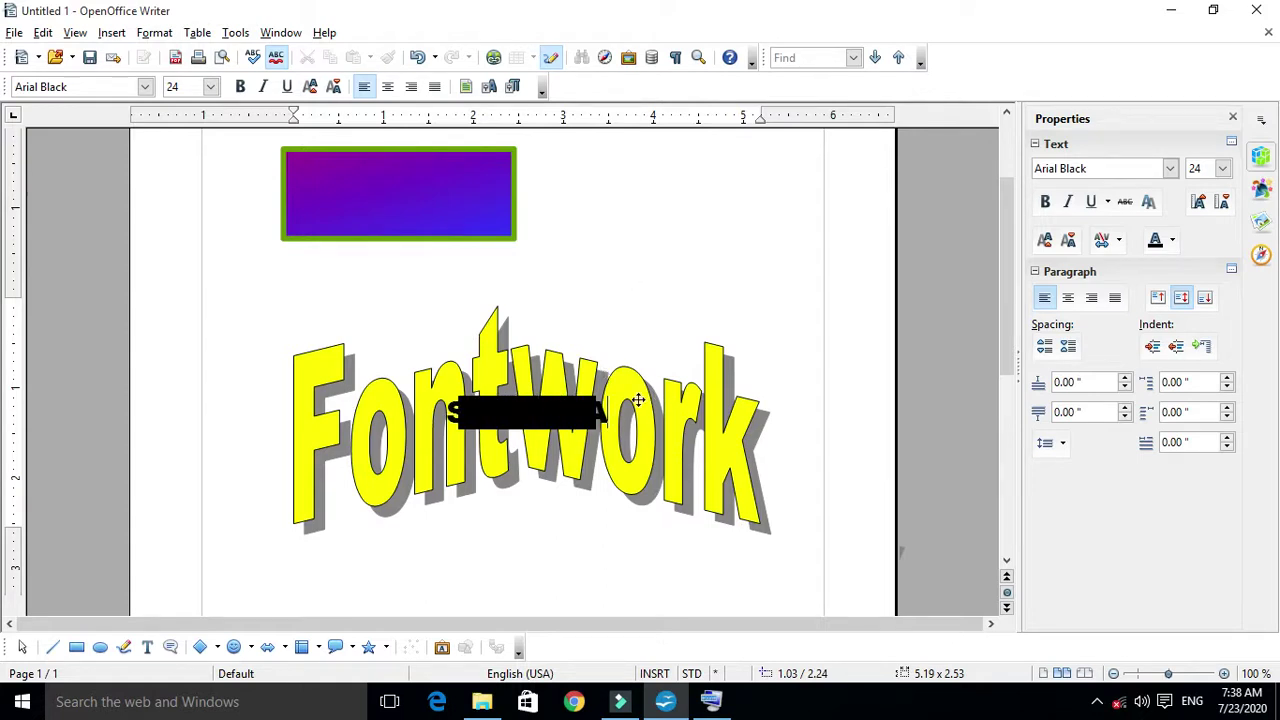
pyautogui.click(710, 330)
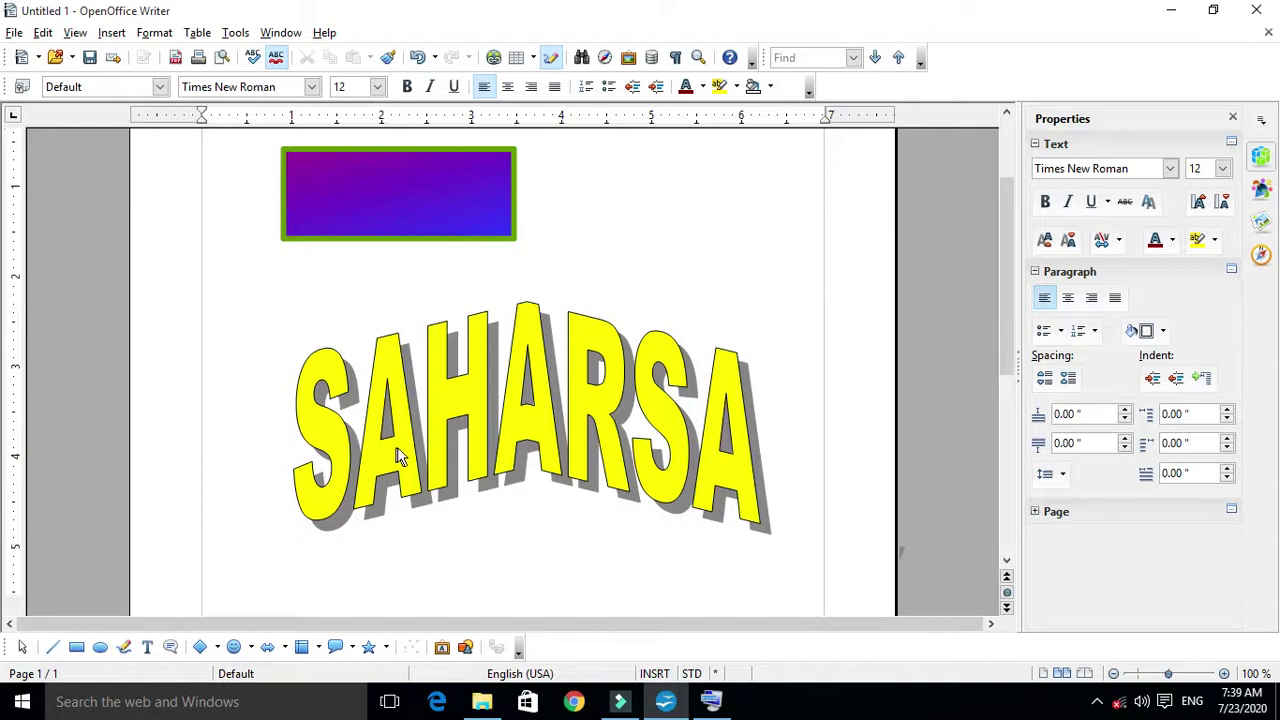
# Replace the Fontwork object's text with BPS SAHARSA and finish editing.
pyautogui.click(573, 462)
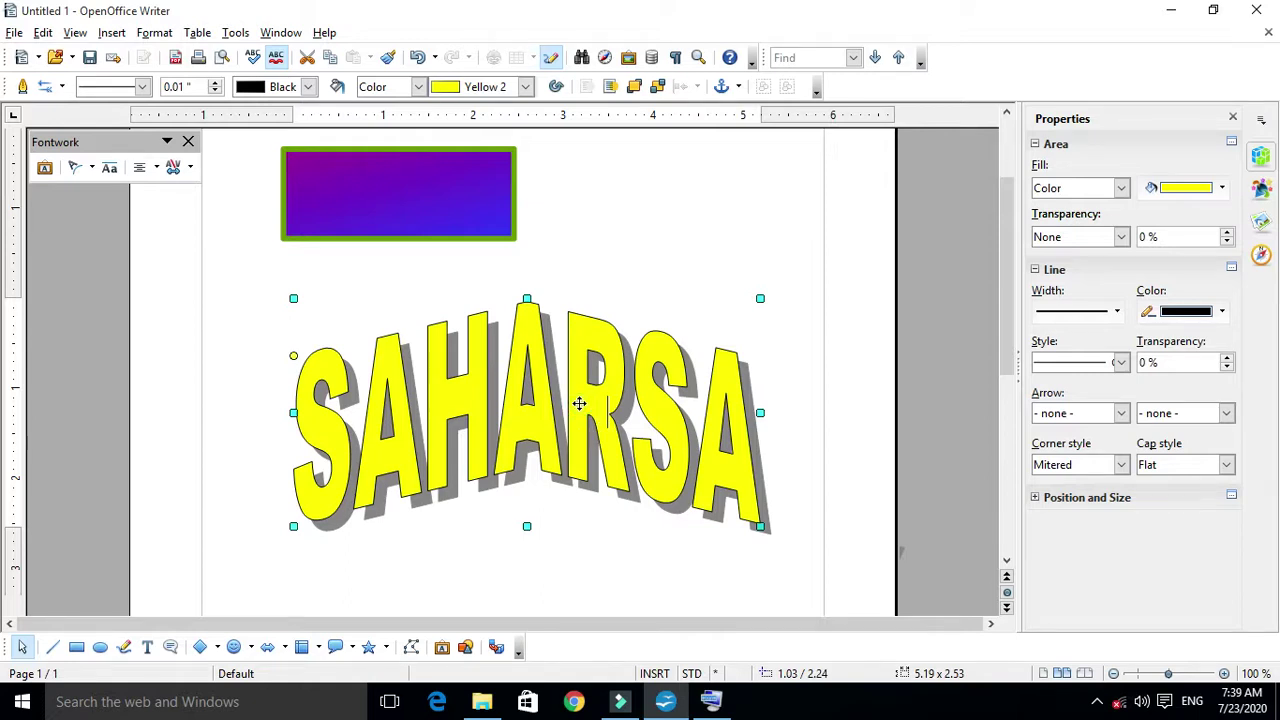
pyautogui.doubleClick(579, 403)
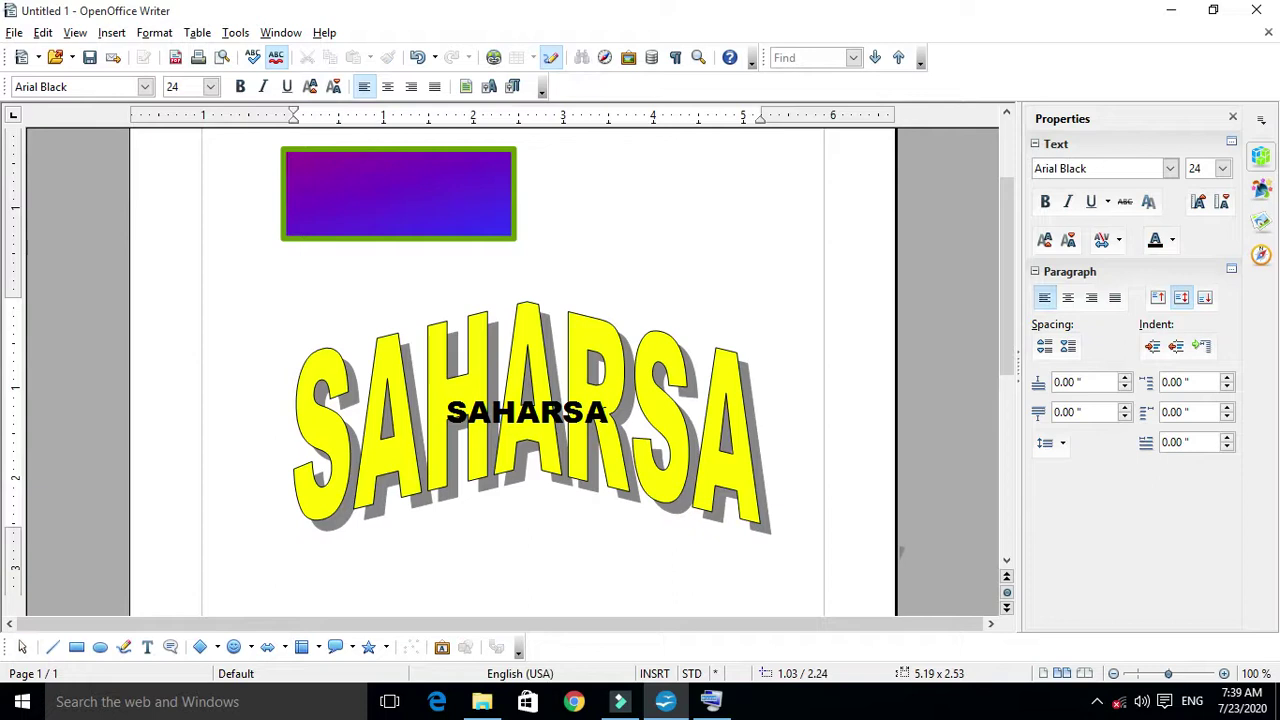
pyautogui.press('BackSpace')
pyautogui.press('BackSpace')
pyautogui.press('BackSpace')
pyautogui.press('BackSpace')
pyautogui.press('BackSpace')
pyautogui.press('BackSpace')
pyautogui.press('BackSpace')
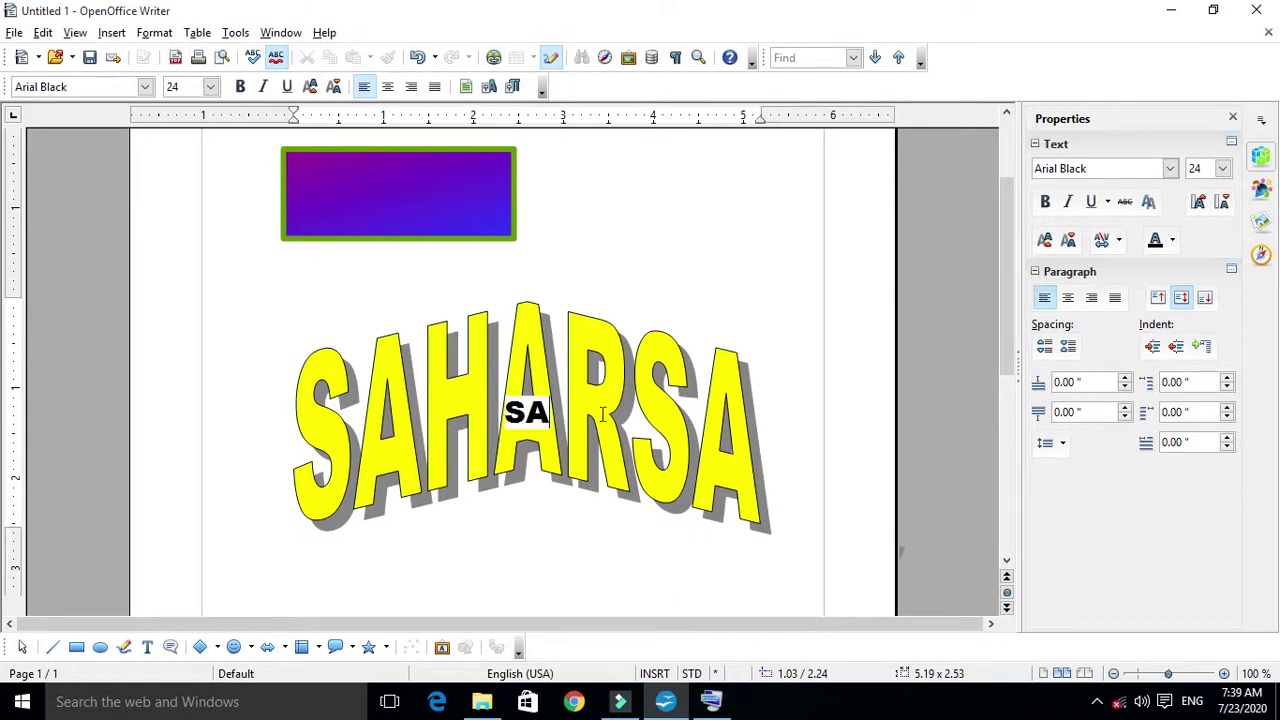
pyautogui.write('B')
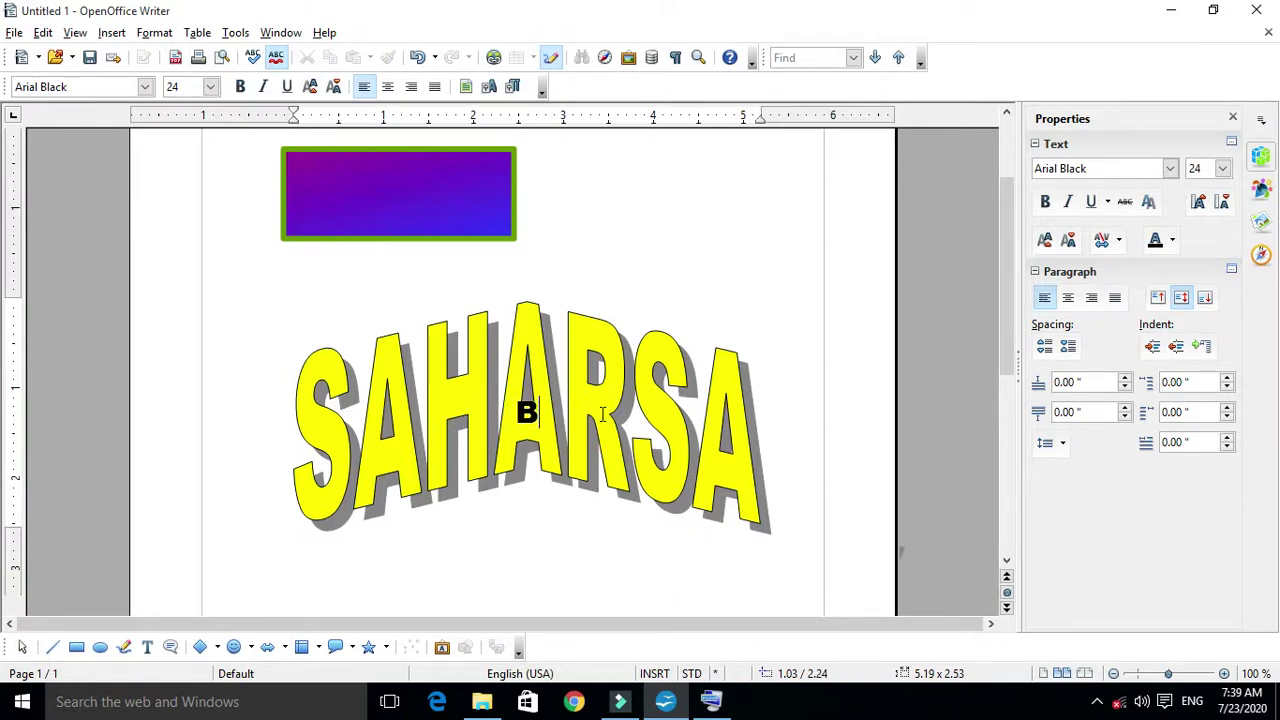
pyautogui.write('PS ')
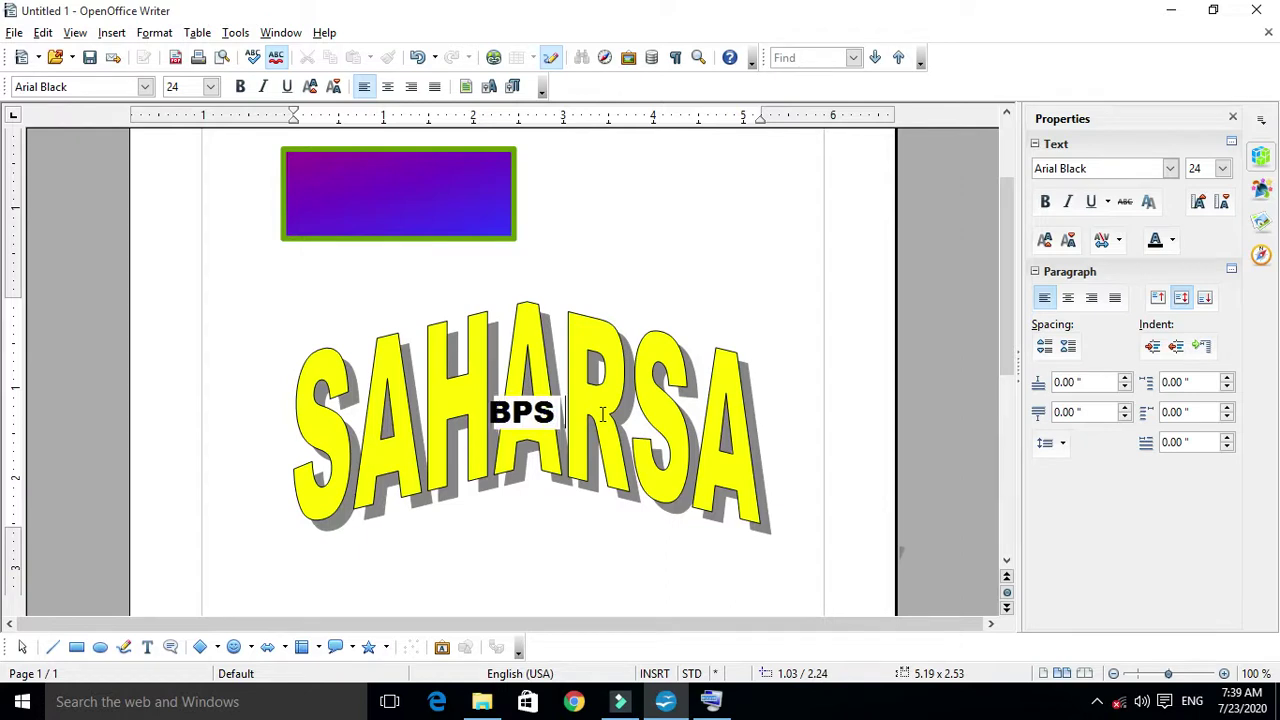
pyautogui.write('SAHARSD')
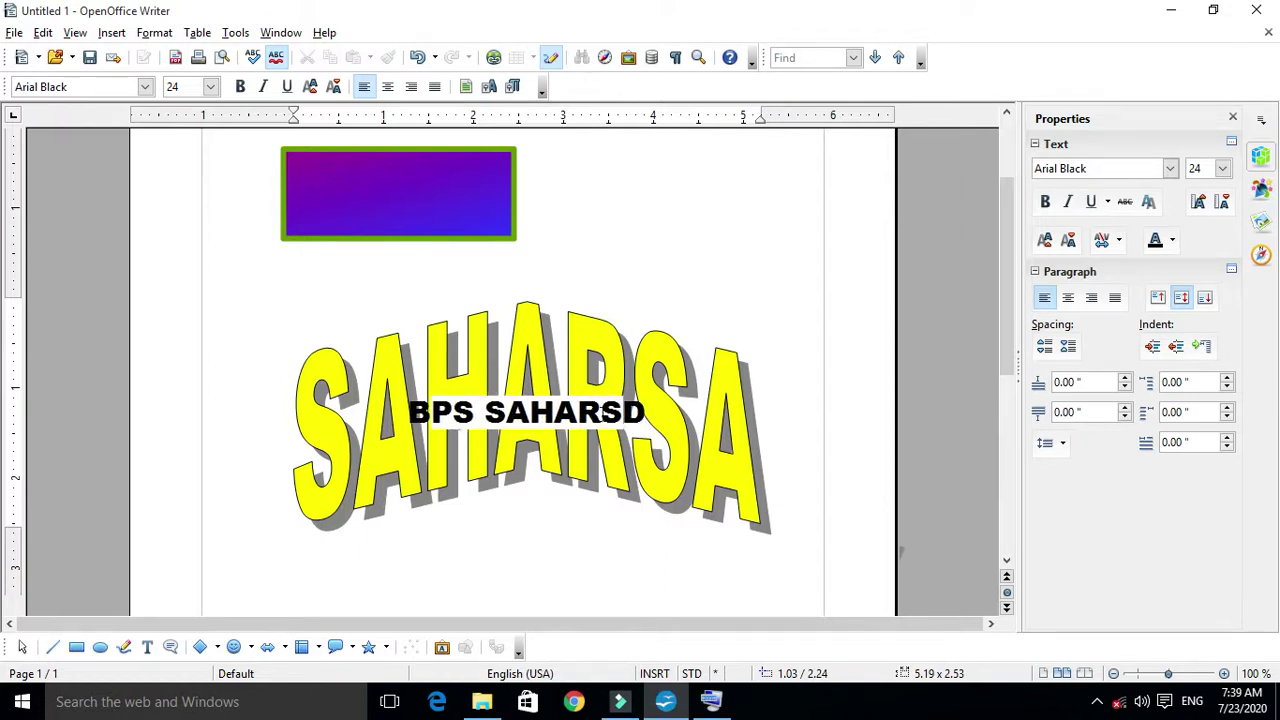
pyautogui.press('BackSpace')
pyautogui.write('A')
pyautogui.click(800, 225)
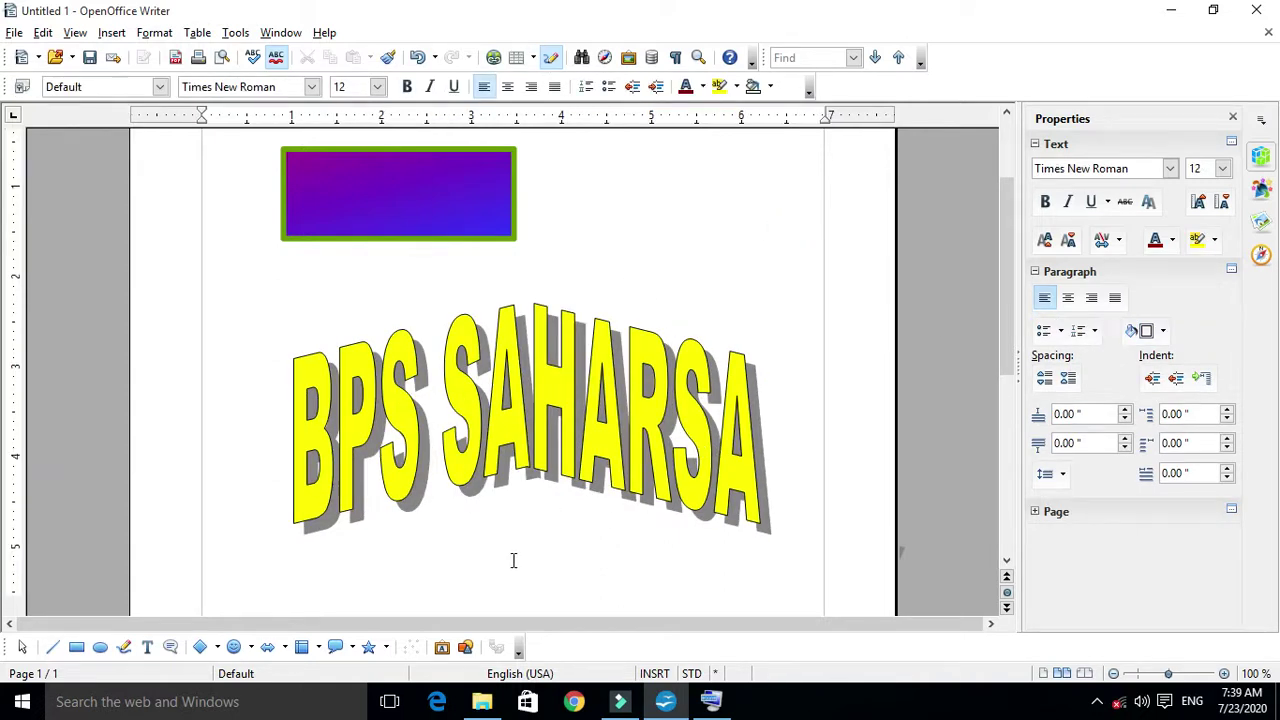
# Widen the BPS SAHARSA Fontwork object to about 6.03 inches, keeping its height.
pyautogui.click(645, 482)
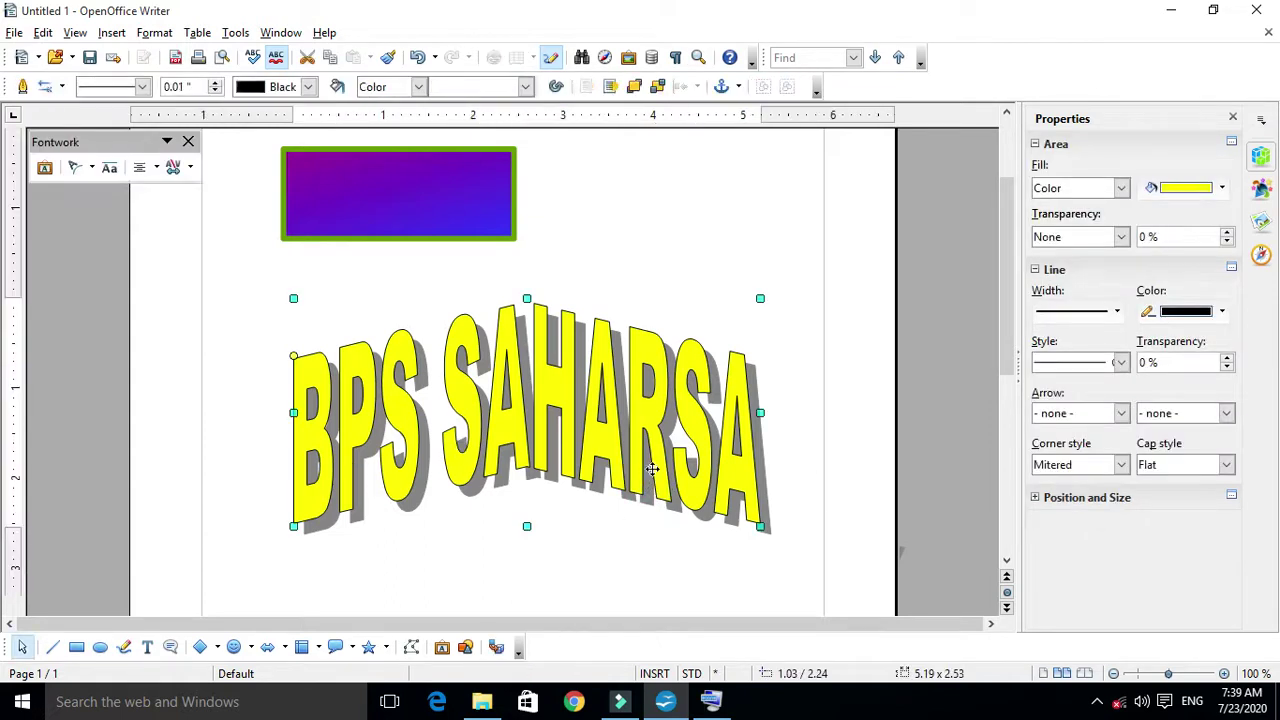
pyautogui.moveTo(760, 412); pyautogui.dragTo(836, 413)
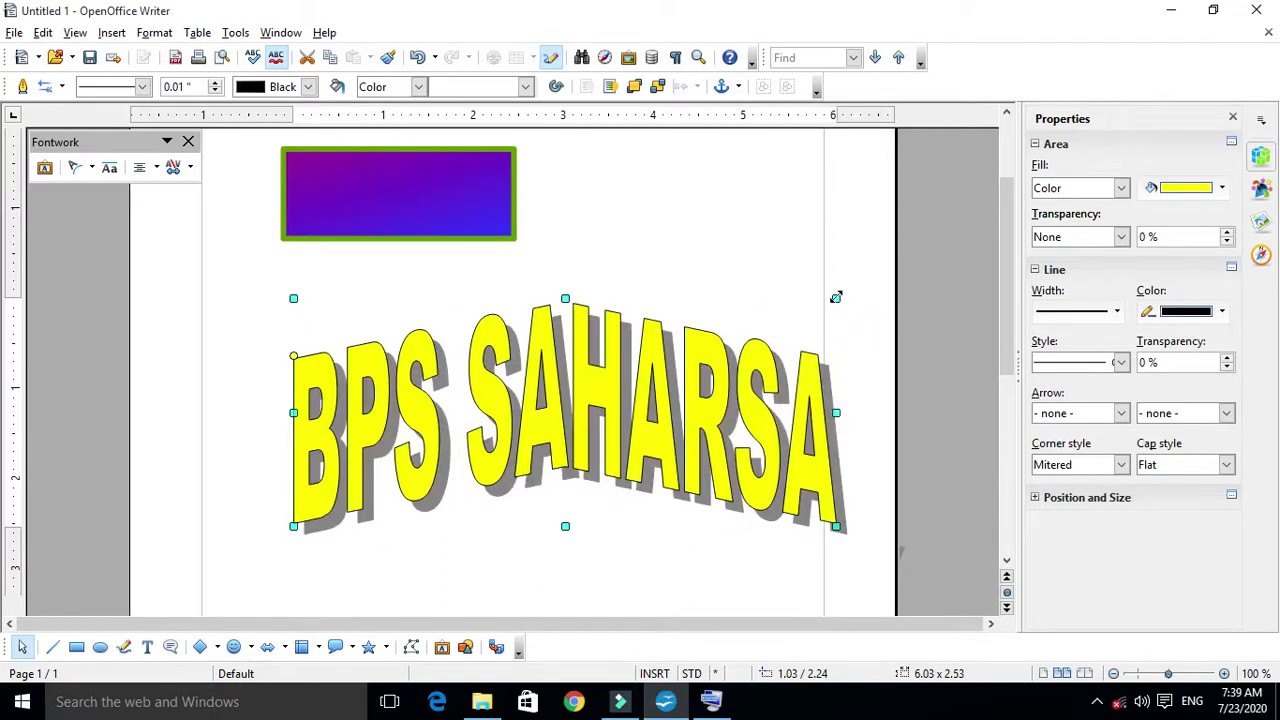
# Shrink the BPS SAHARSA Fontwork object to about 5.79 × 2.50 inches, and open its text for editing and close it without changes.
pyautogui.moveTo(835, 298)
pyautogui.mouseDown()
pyautogui.moveTo(737, 354)
pyautogui.moveTo(607, 392)
pyautogui.moveTo(815, 300)
pyautogui.mouseUp()
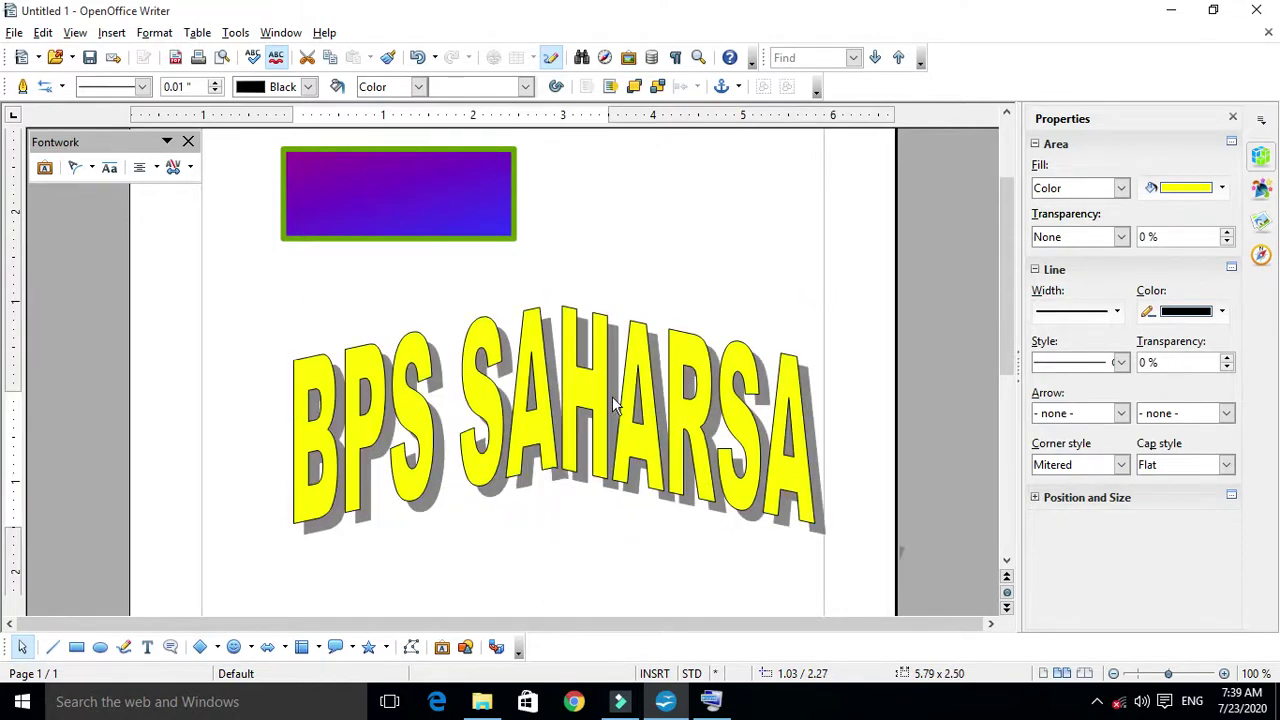
pyautogui.click(577, 388)
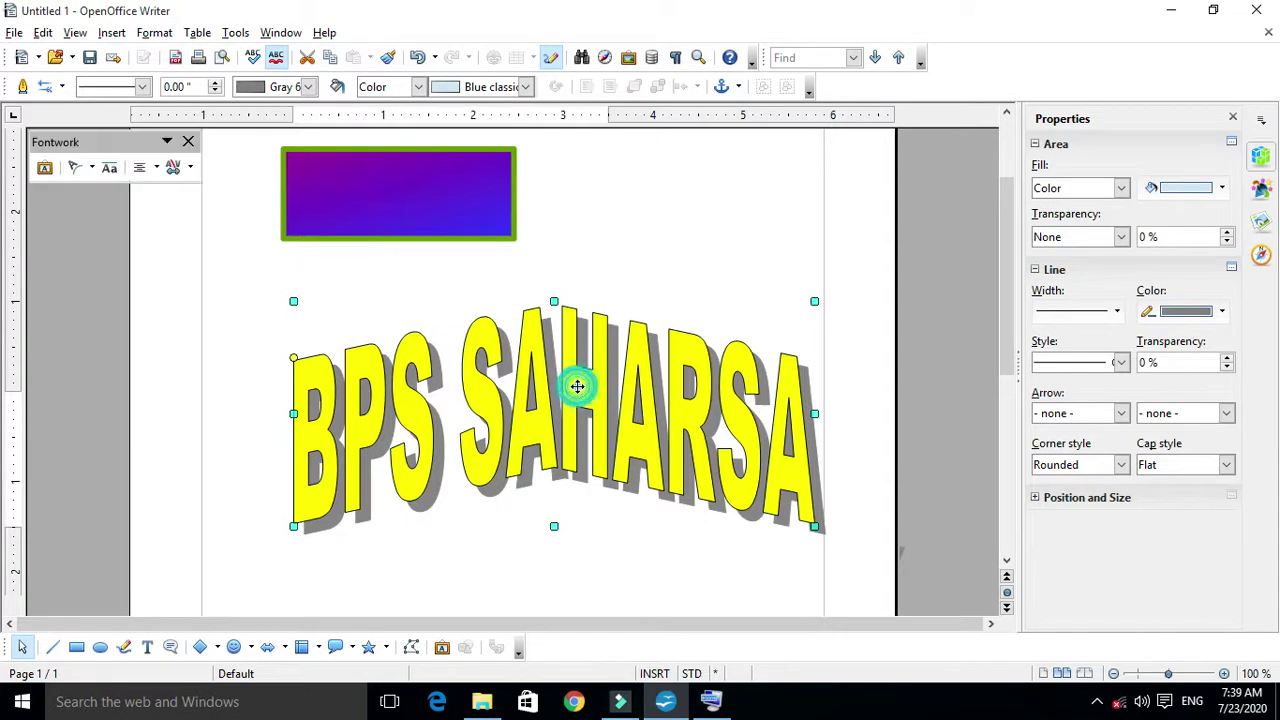
pyautogui.doubleClick(577, 386)
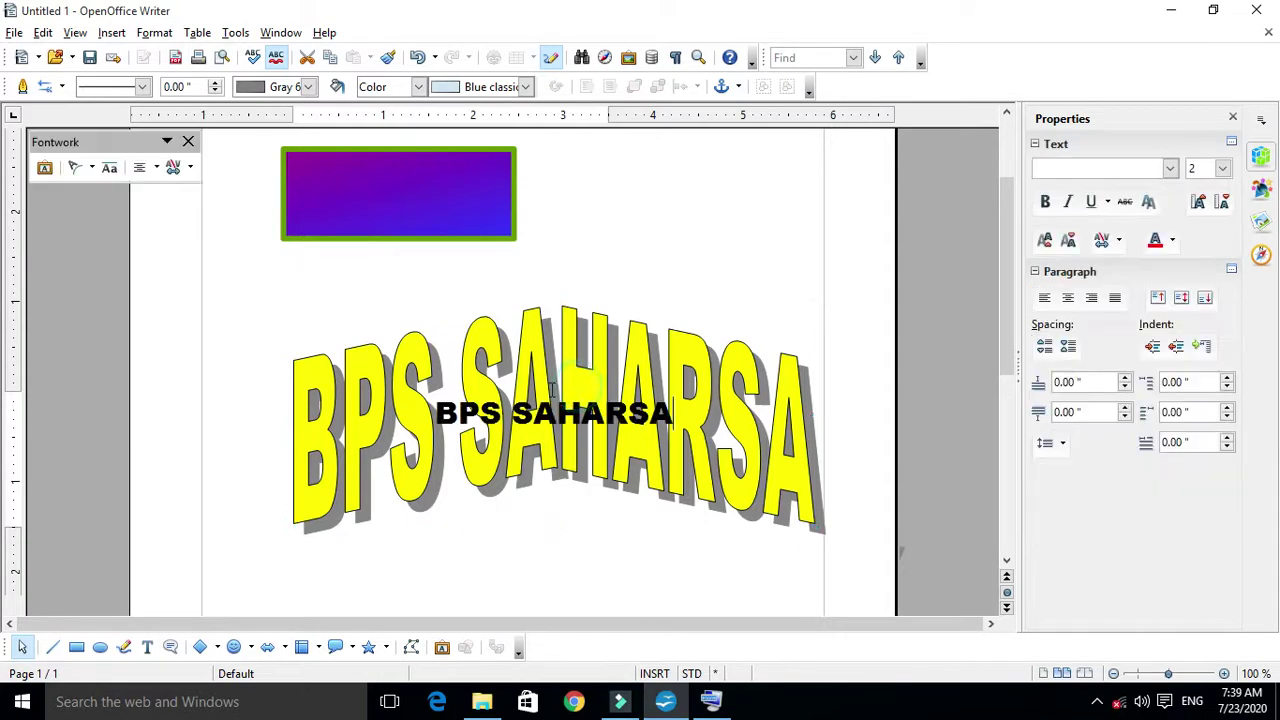
pyautogui.click(755, 216)
# Move the BPS SAHARSA Fontwork object toward the page's left margin and widen it to about 6.40 inches.
pyautogui.click(628, 390)
pyautogui.moveTo(628, 390); pyautogui.dragTo(560, 393)
pyautogui.moveTo(752, 428); pyautogui.dragTo(811, 414)
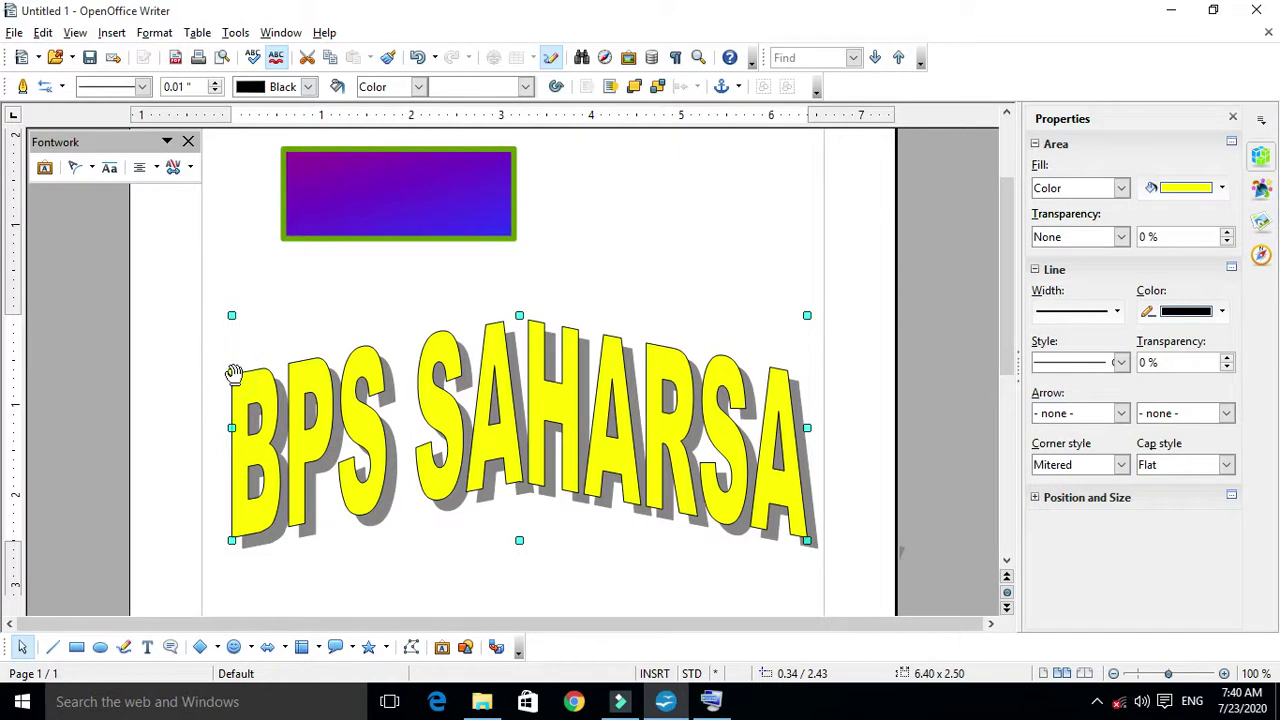
# Experiment with the BPS SAHARSA Fontwork's curvature, flattening the lettering and bending it back into a steeper arch.
pyautogui.moveTo(233, 374); pyautogui.dragTo(228, 413)
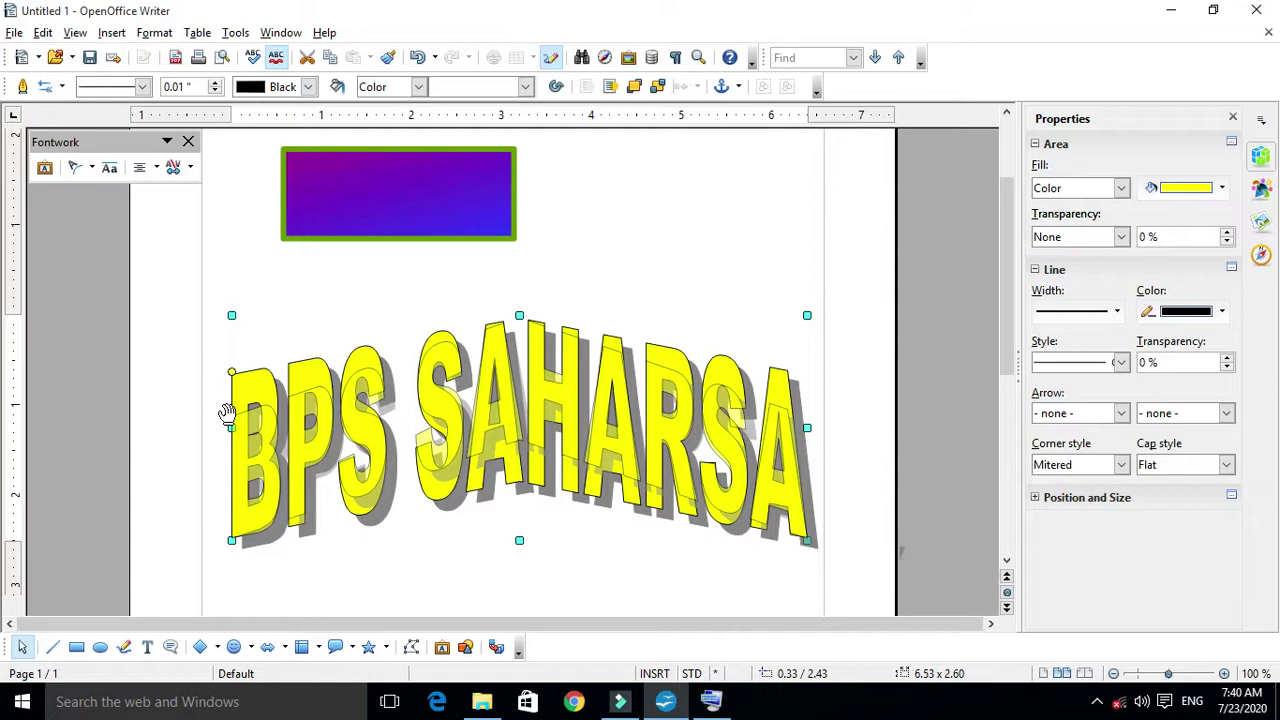
pyautogui.moveTo(228, 413); pyautogui.dragTo(230, 422)
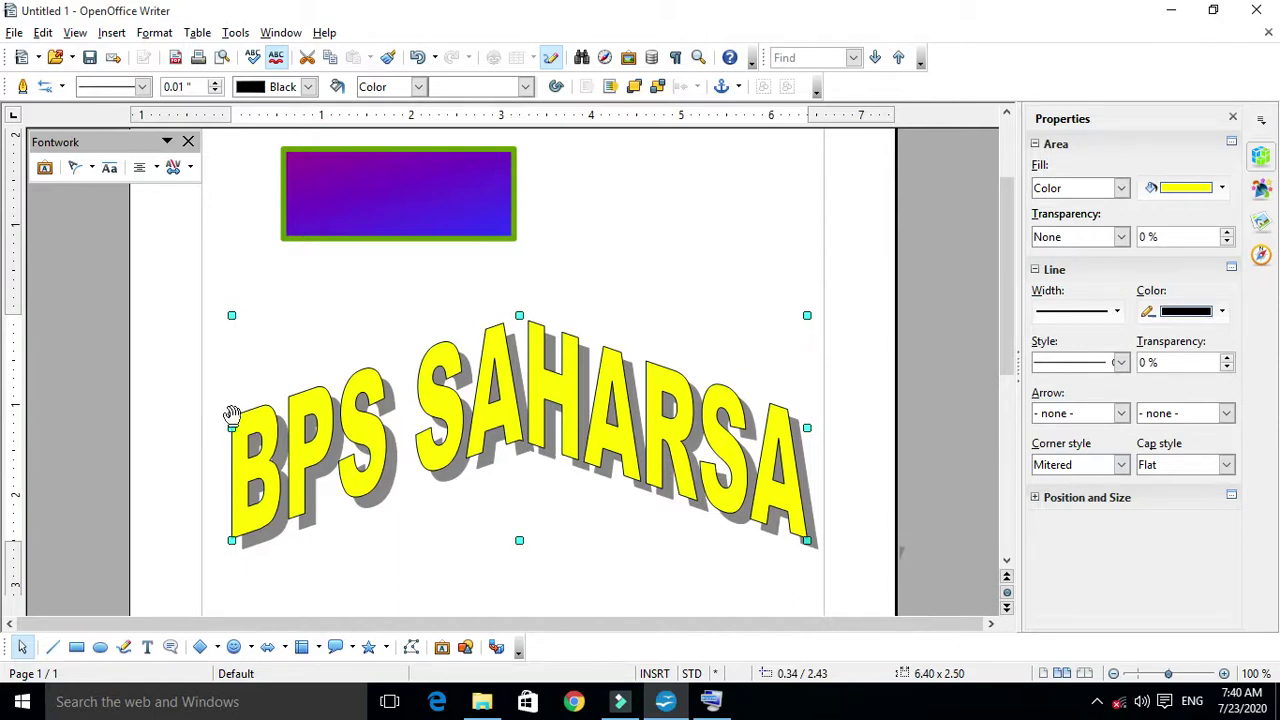
pyautogui.moveTo(229, 414); pyautogui.dragTo(246, 295)
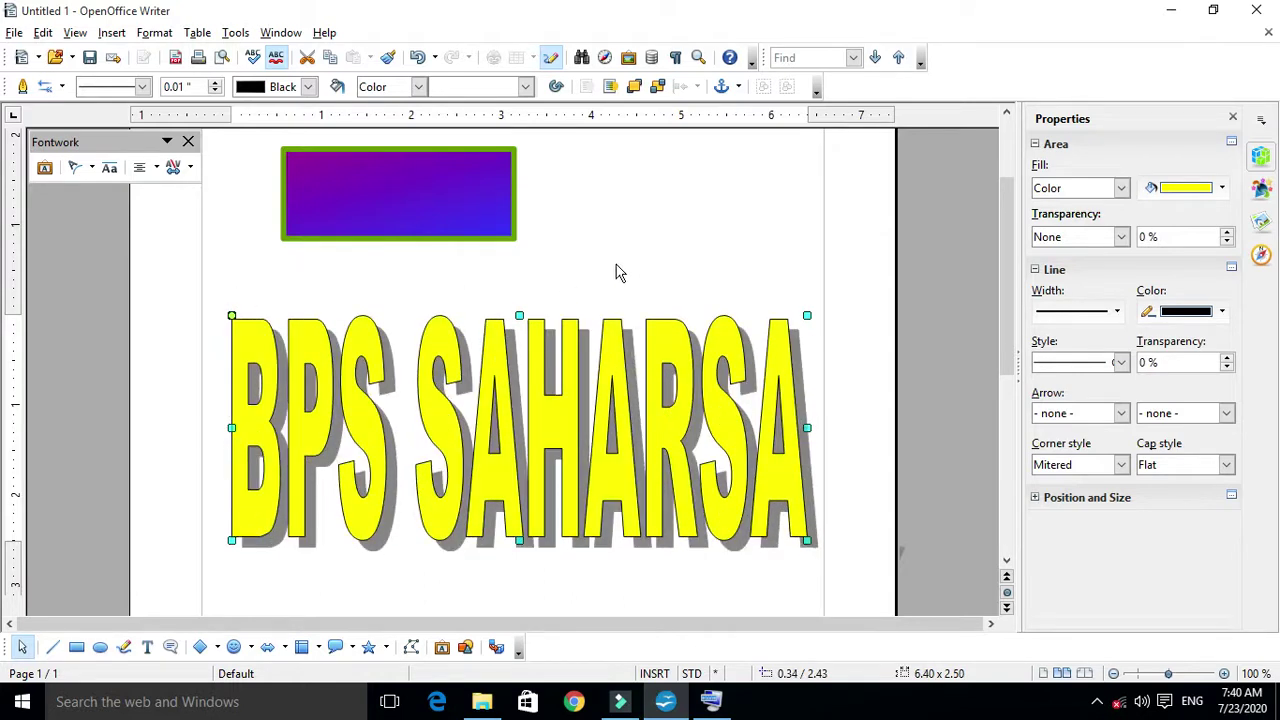
pyautogui.moveTo(231, 315); pyautogui.dragTo(210, 407)
pyautogui.click(694, 277)
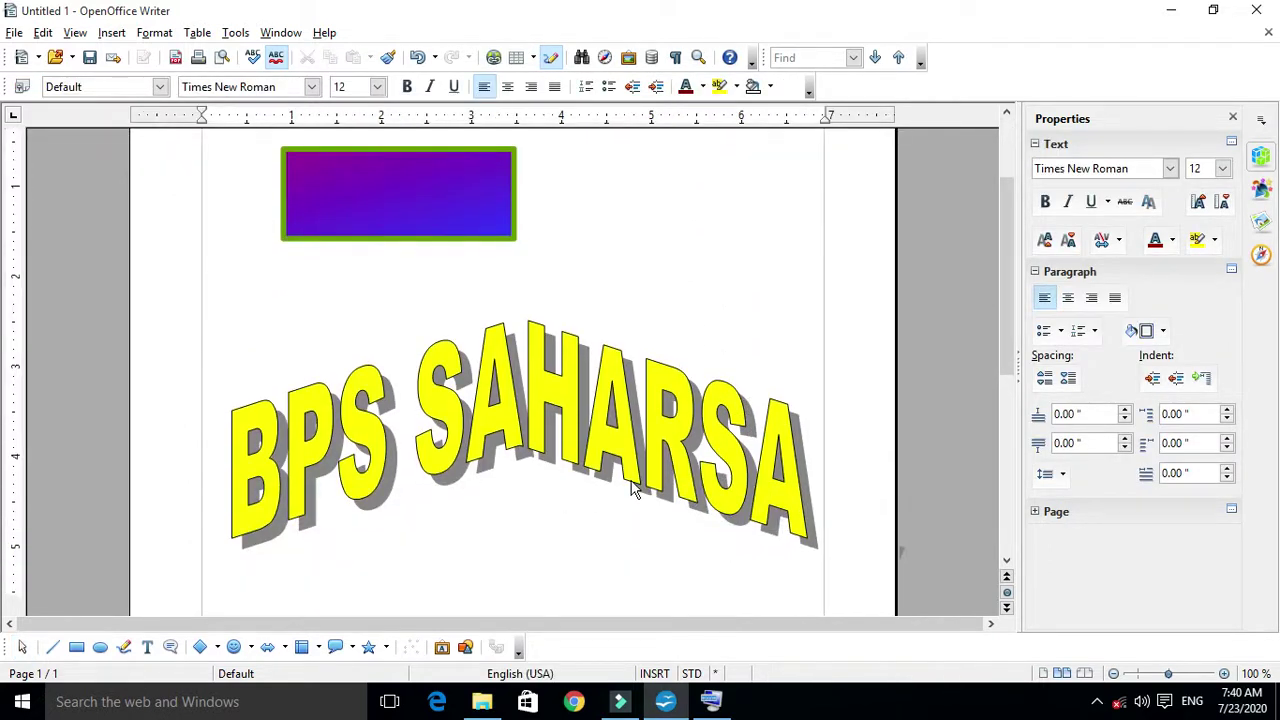
# Bend the arch of the BPS SAHARSA Fontwork slightly more and deselect the object.
pyautogui.scroll(-2, 628, 484)
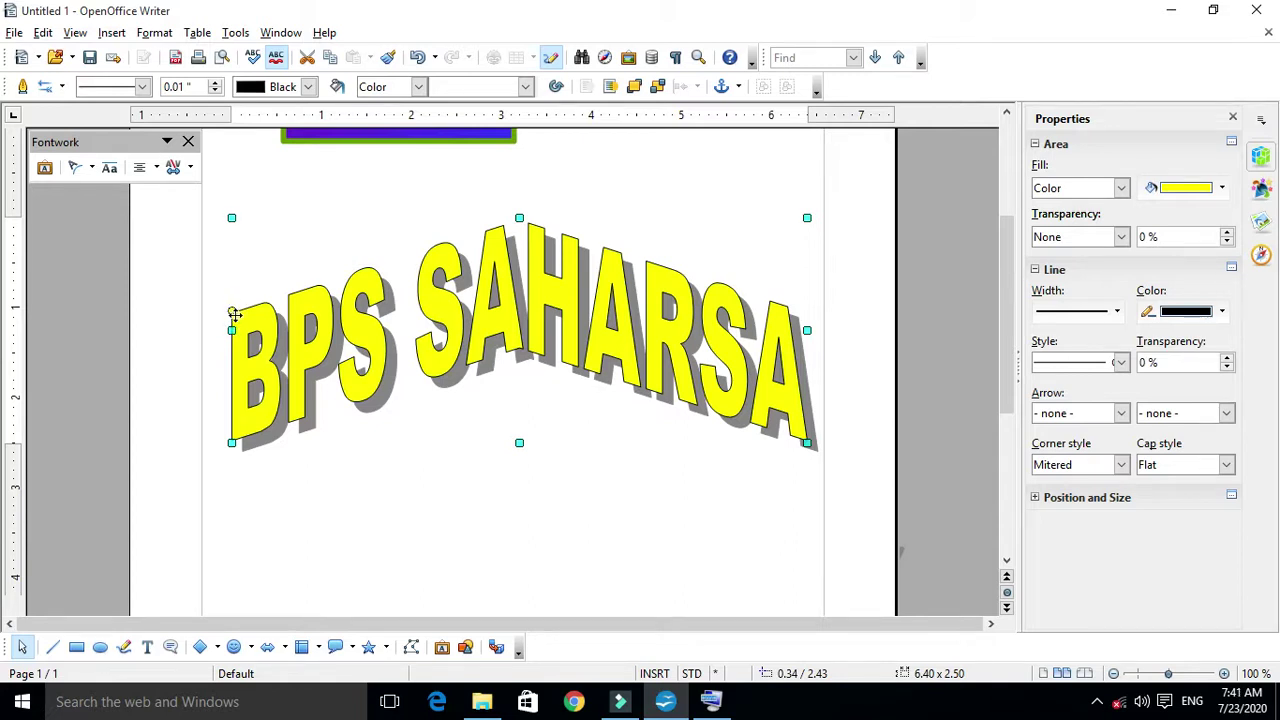
pyautogui.moveTo(231, 309)
pyautogui.mouseDown()
pyautogui.moveTo(229, 289)
pyautogui.moveTo(240, 358)
pyautogui.moveTo(236, 318)
pyautogui.mouseUp()
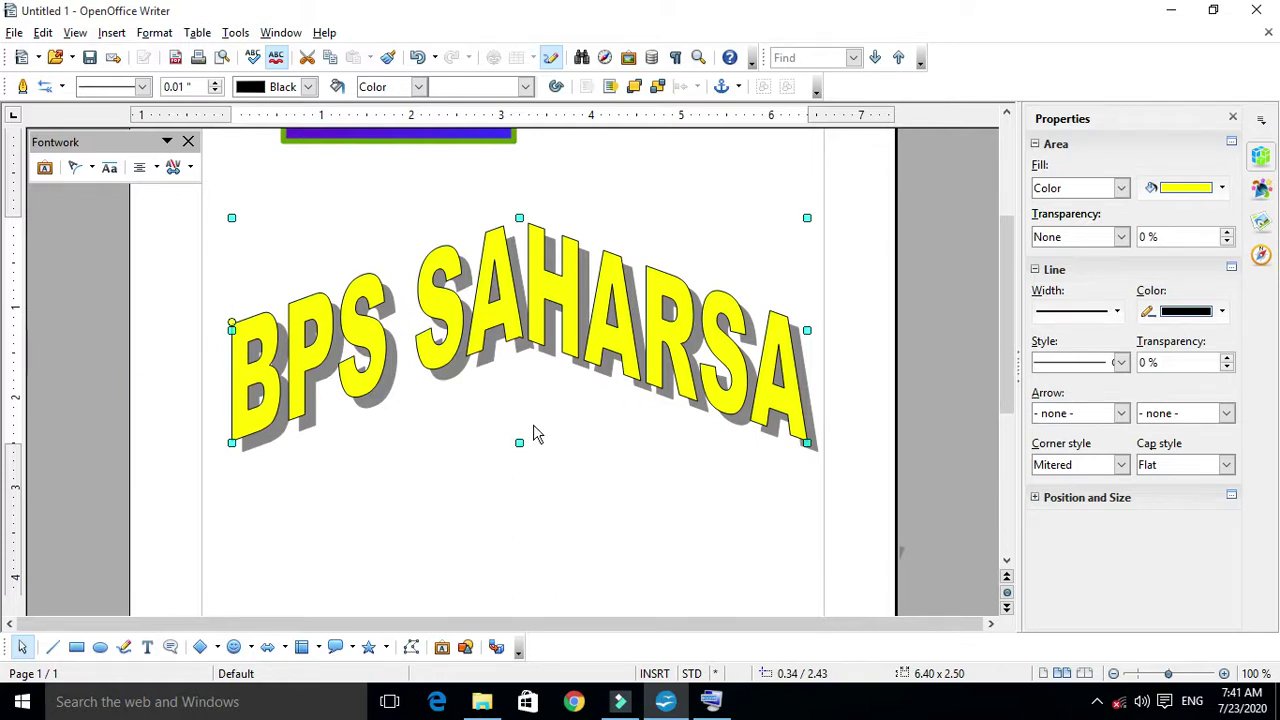
pyautogui.click(533, 433)
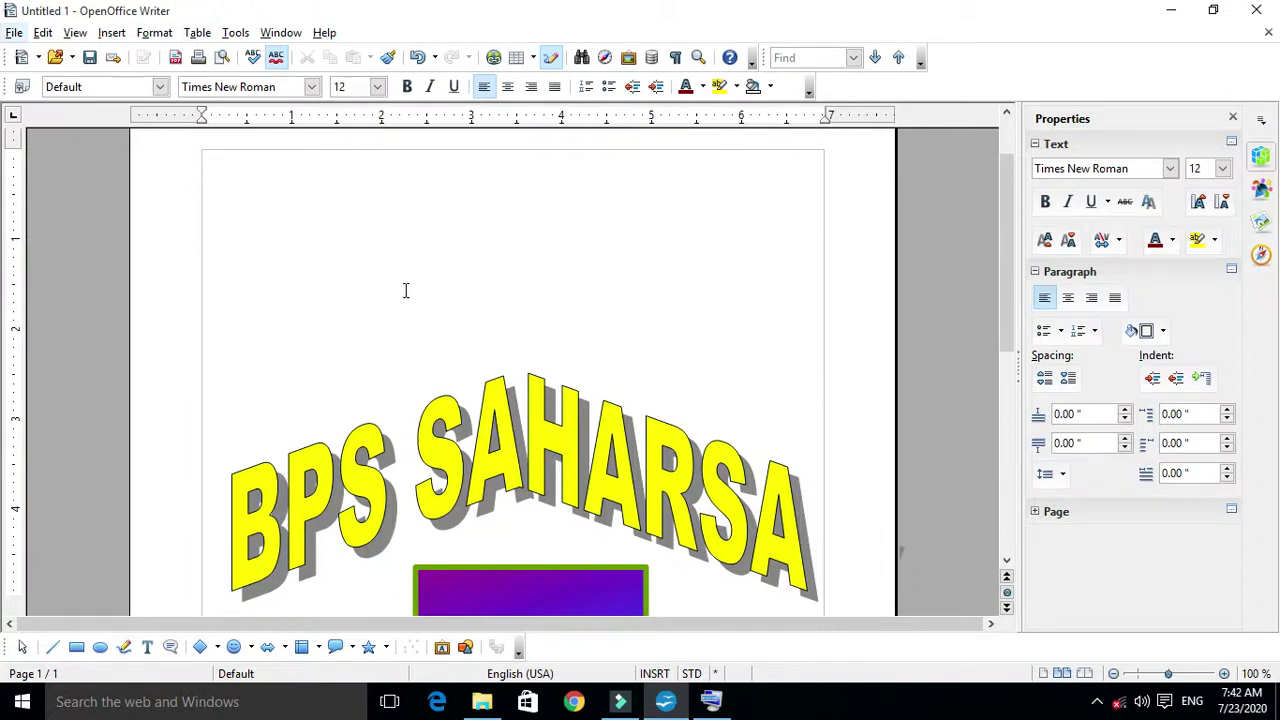
# Start inserting a picture from file at the top of the page and browse to the Image folder on Local Disk (D:).
pyautogui.click(225, 178)
pyautogui.click(111, 34)
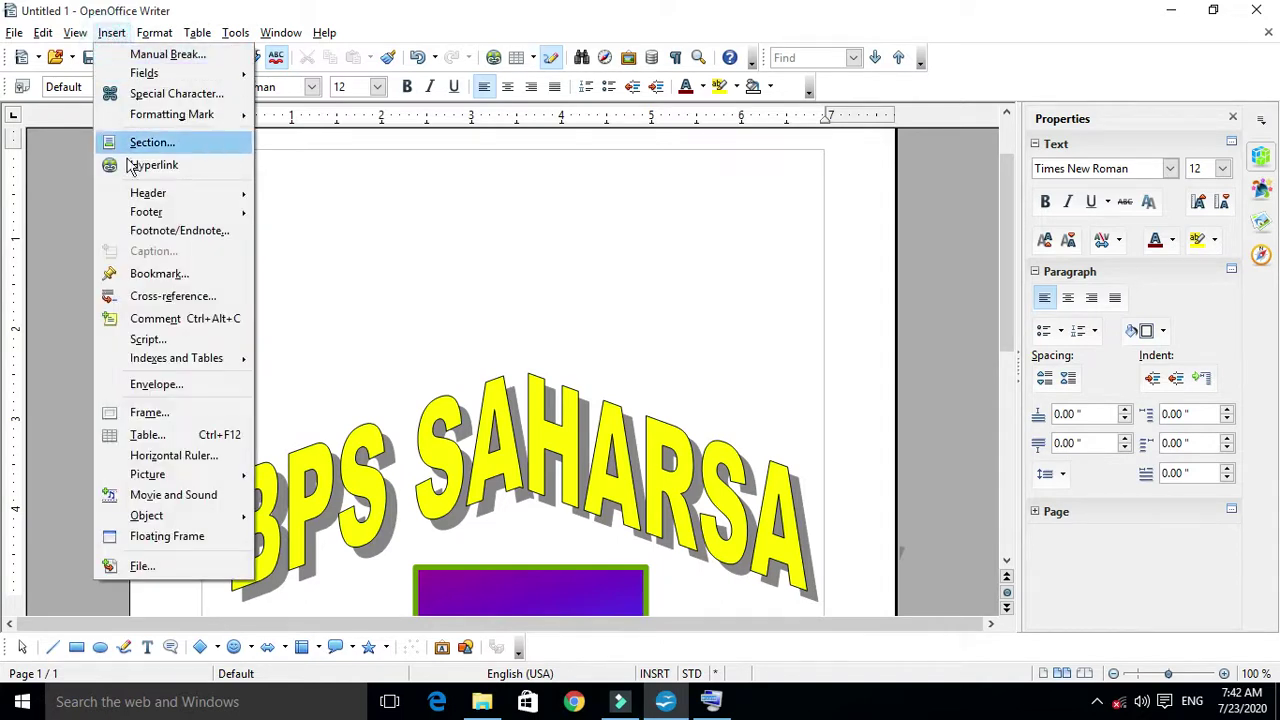
pyautogui.moveTo(159, 477)
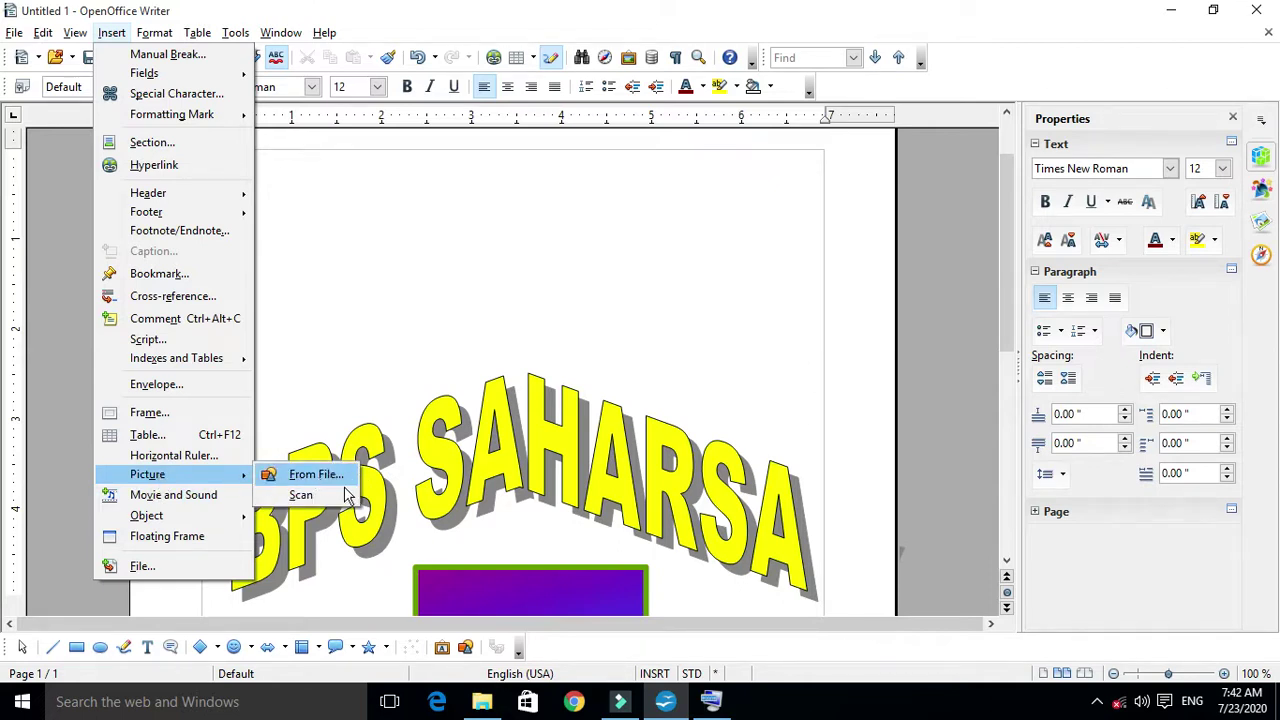
pyautogui.moveTo(333, 505)
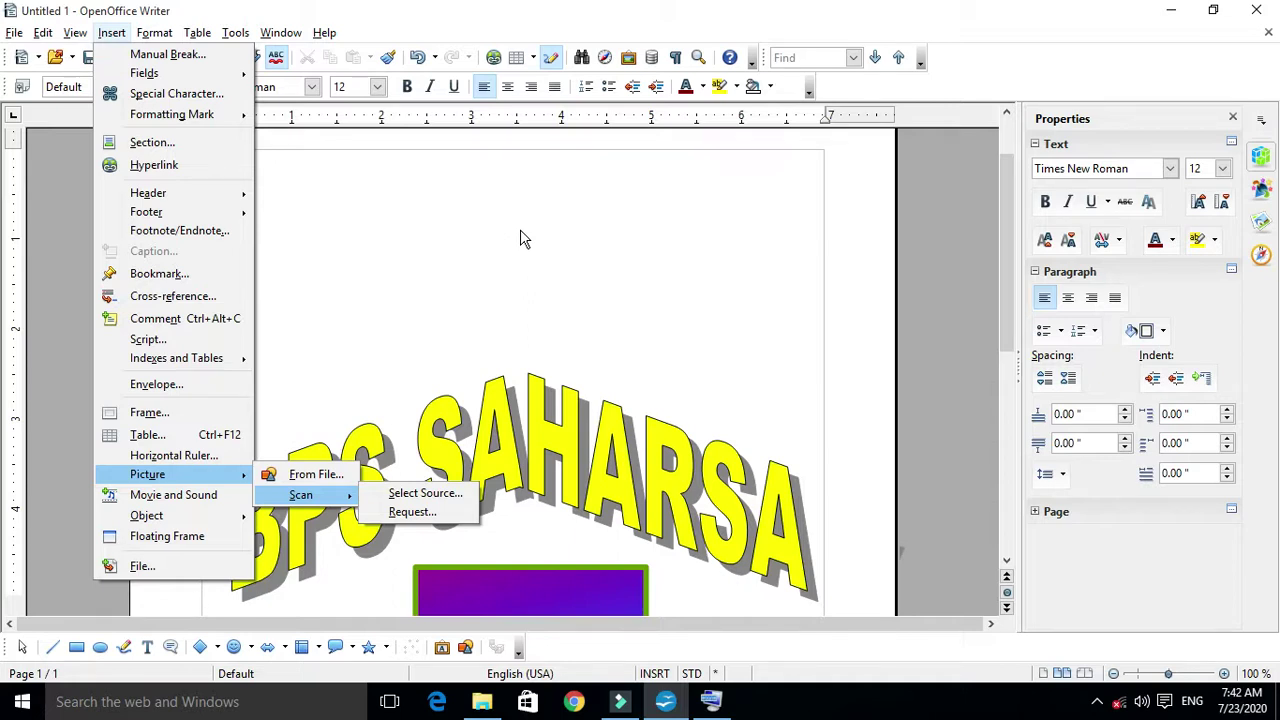
pyautogui.click(318, 477)
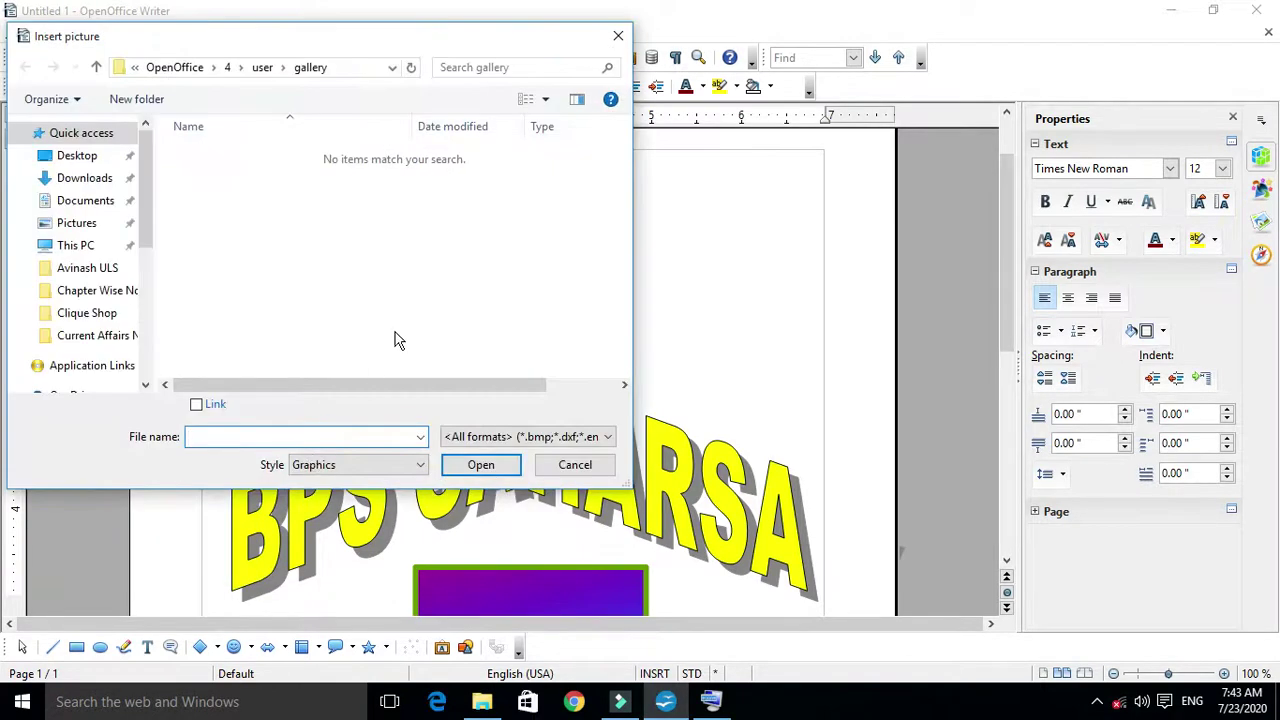
pyautogui.moveTo(186, 41); pyautogui.dragTo(314, 30)
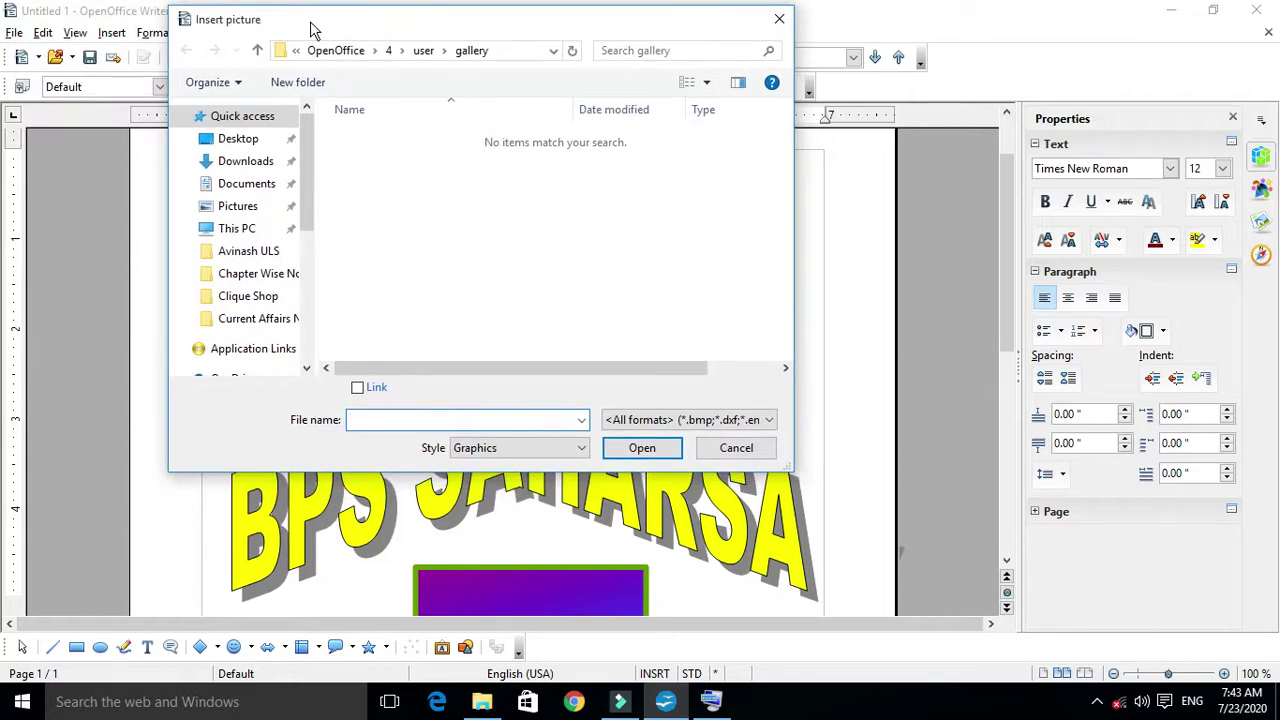
pyautogui.moveTo(310, 30); pyautogui.dragTo(308, 25)
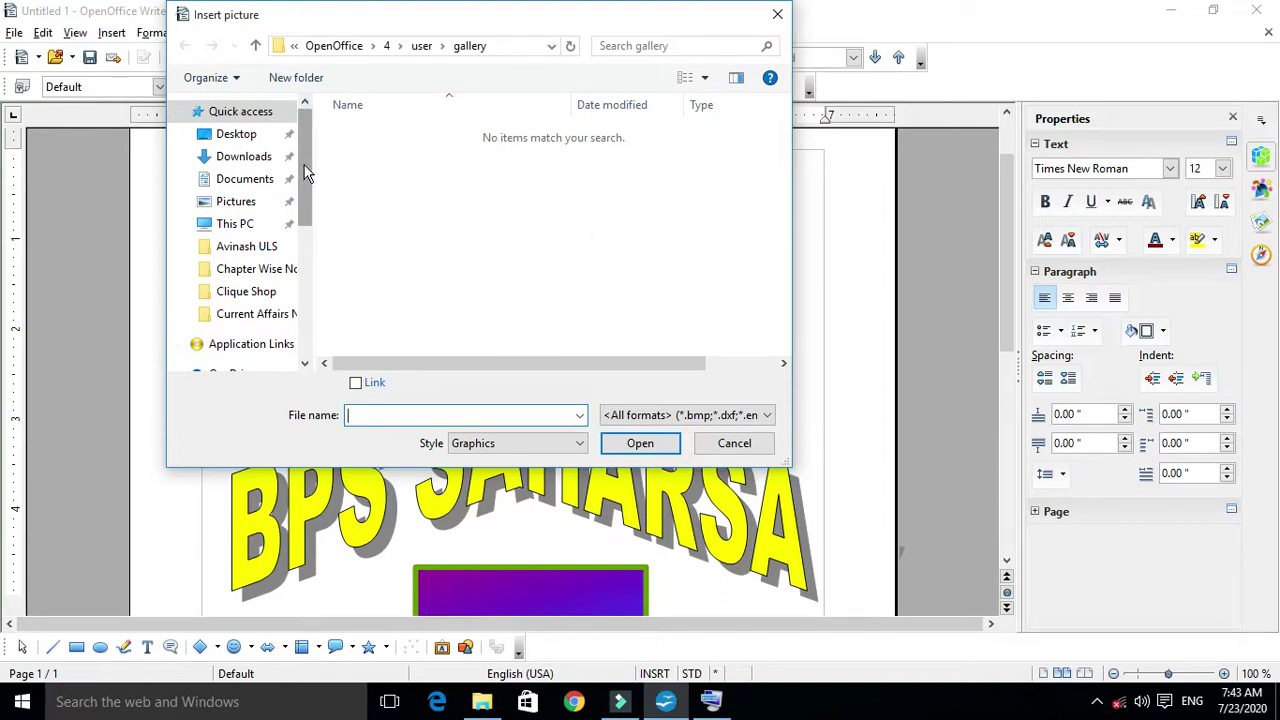
pyautogui.moveTo(305, 172); pyautogui.dragTo(311, 247)
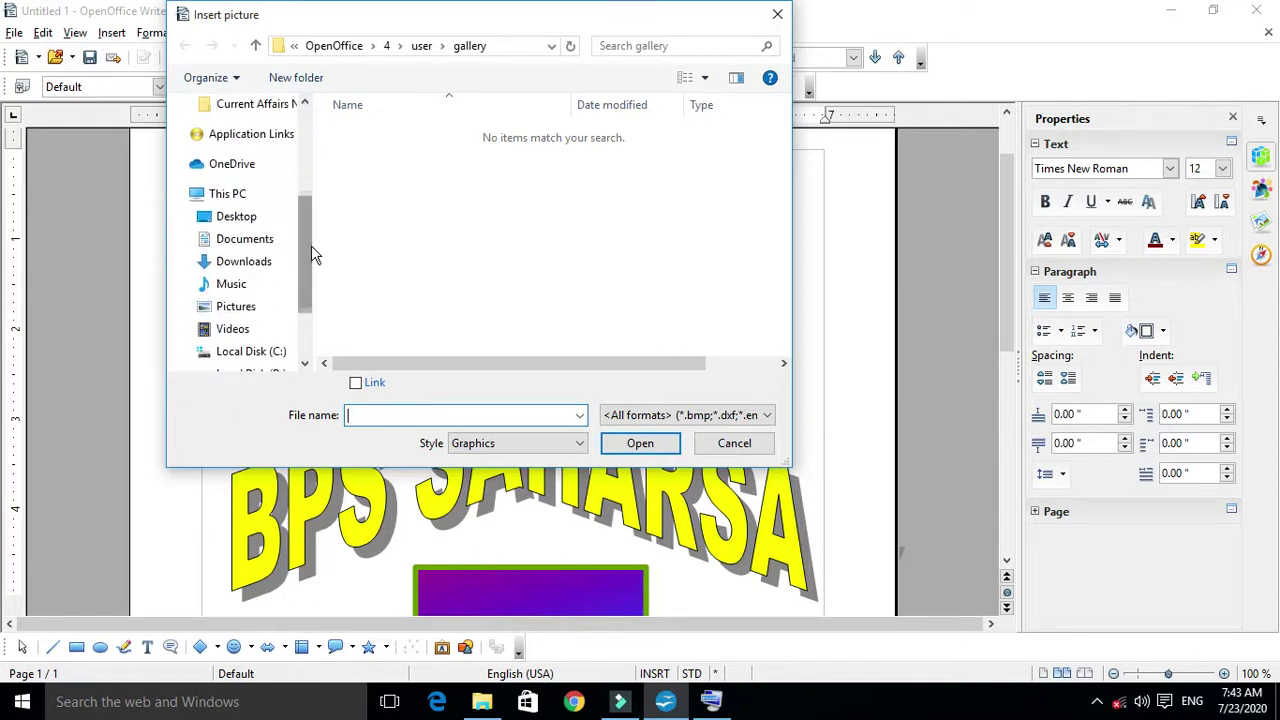
pyautogui.click(229, 195)
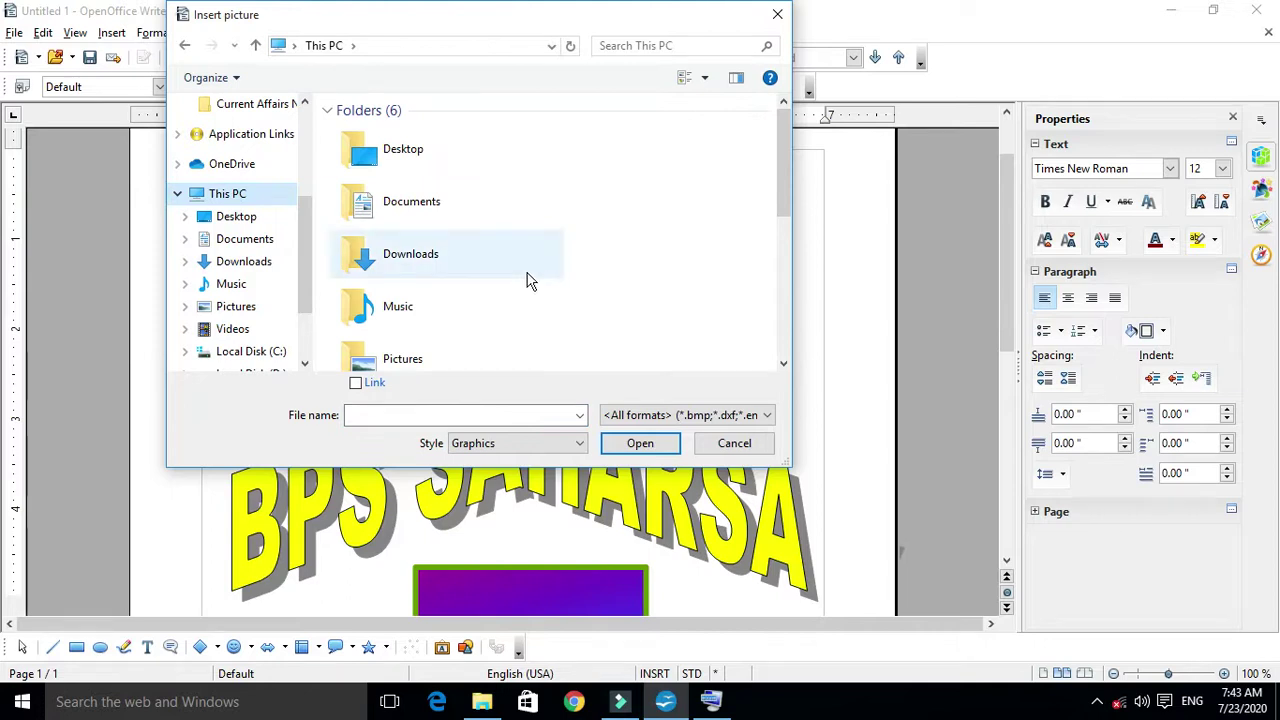
pyautogui.scroll(-5, 530, 281)
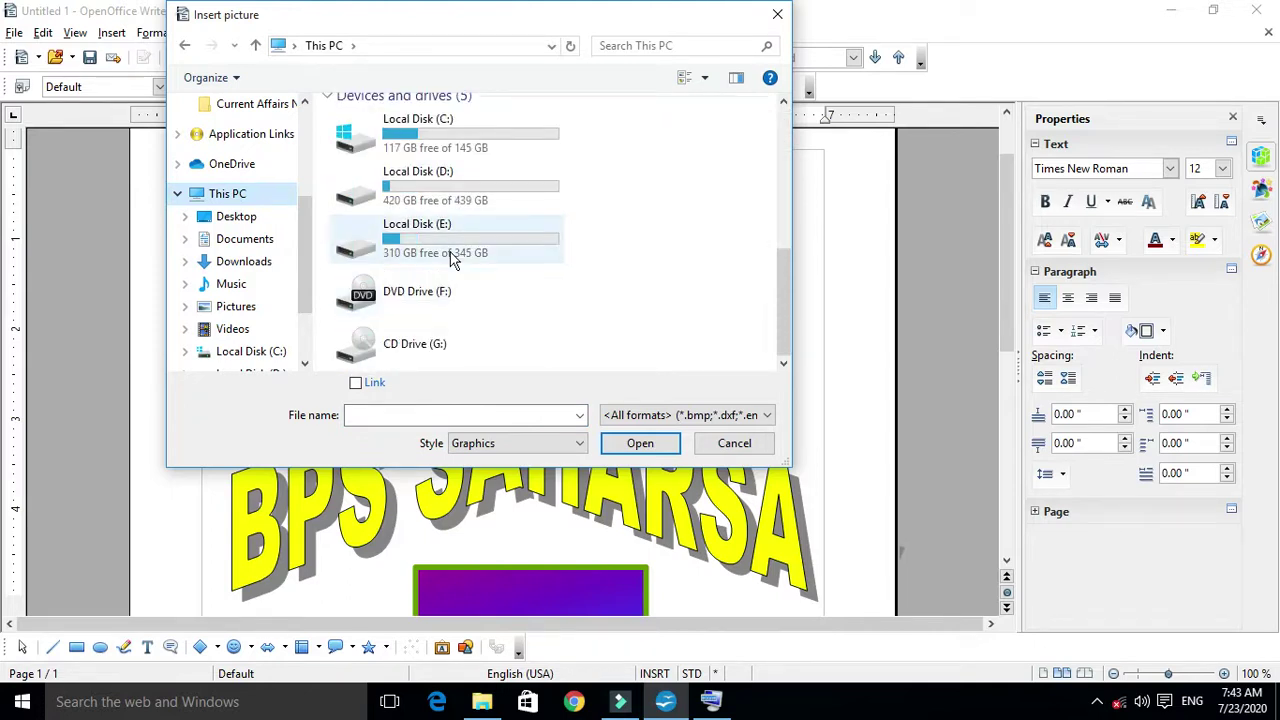
pyautogui.doubleClick(461, 201)
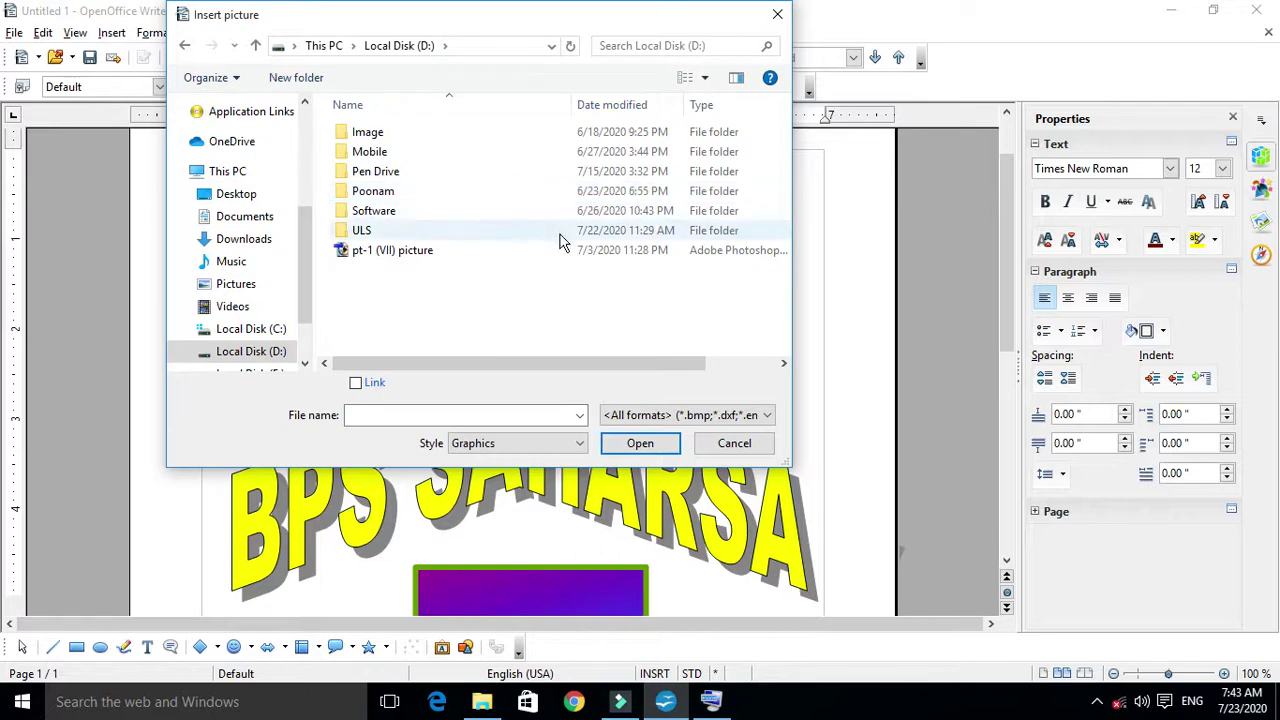
pyautogui.doubleClick(399, 131)
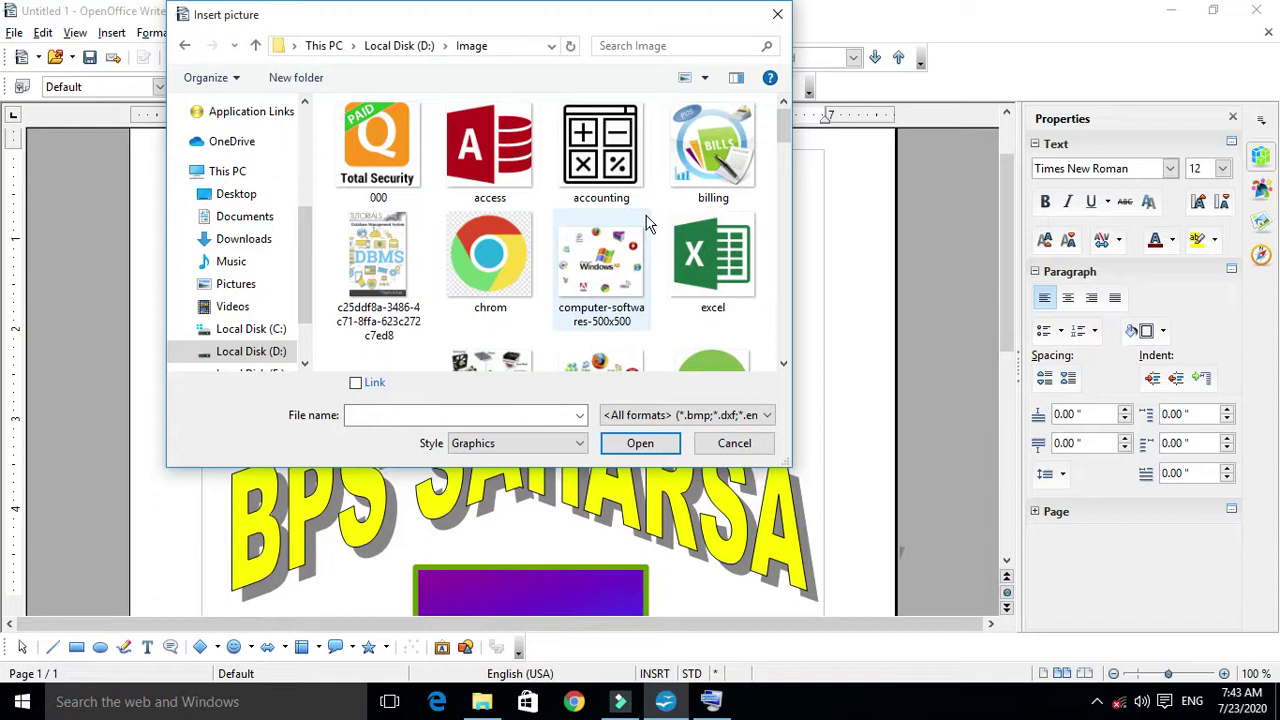
# Insert the E-COMMERCE picture named images from the Image folder and delete it from the page.
pyautogui.scroll(-1, 702, 250)
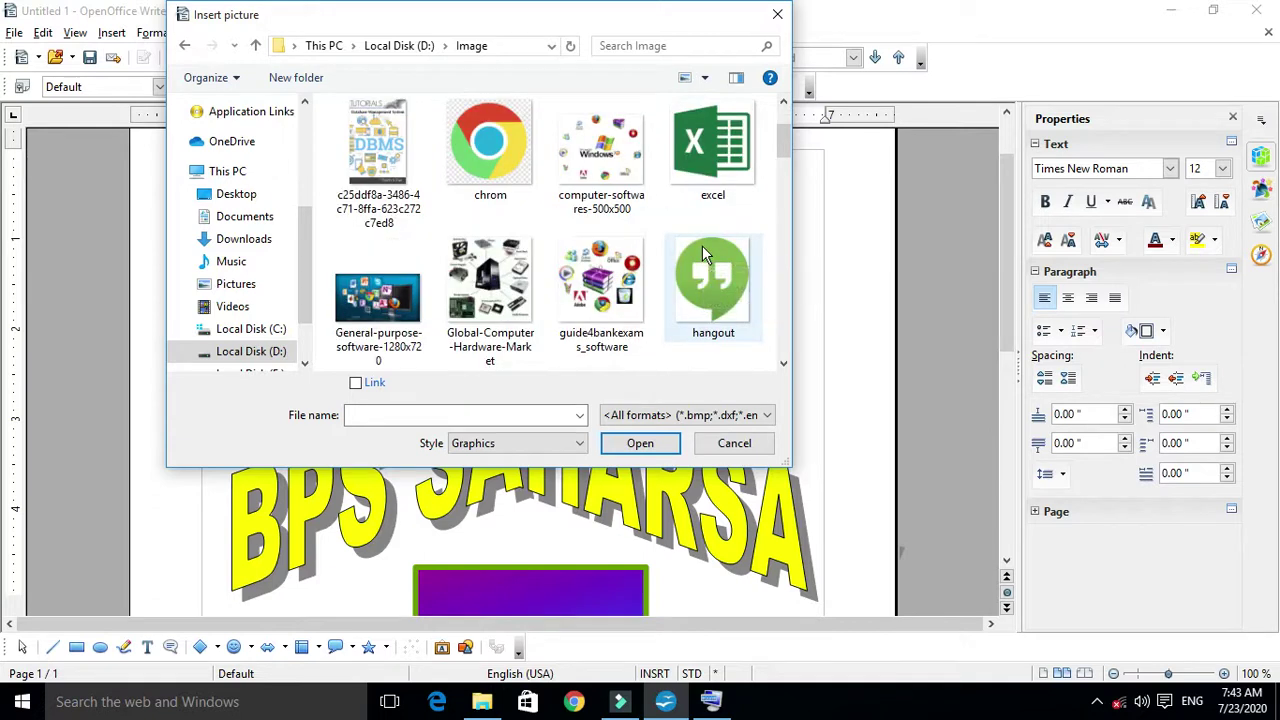
pyautogui.scroll(-2, 702, 255)
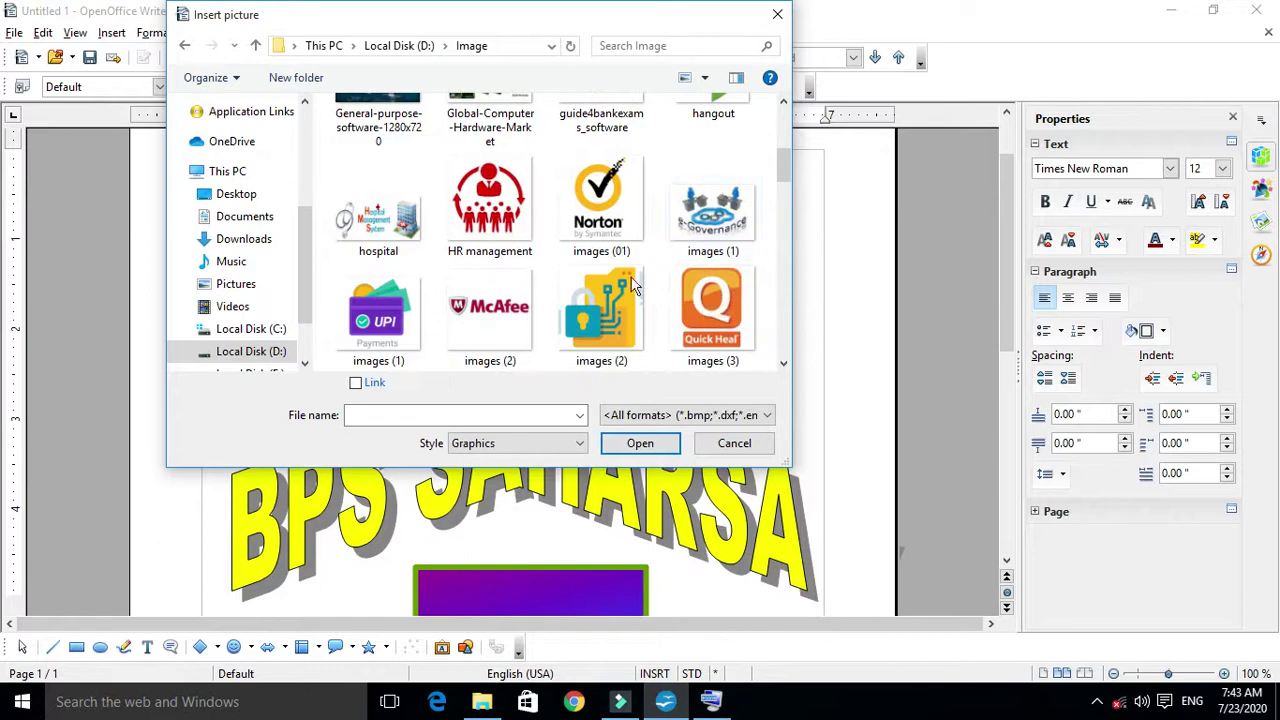
pyautogui.scroll(-1, 610, 285)
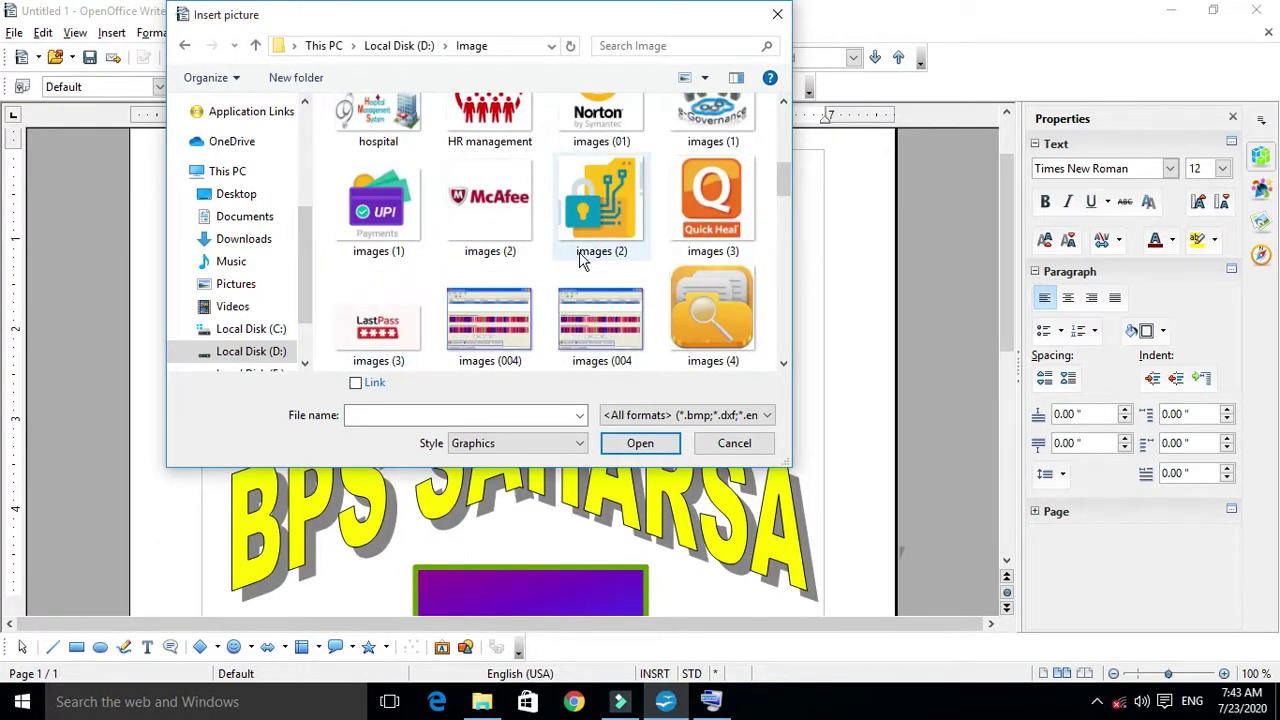
pyautogui.scroll(-3, 588, 252)
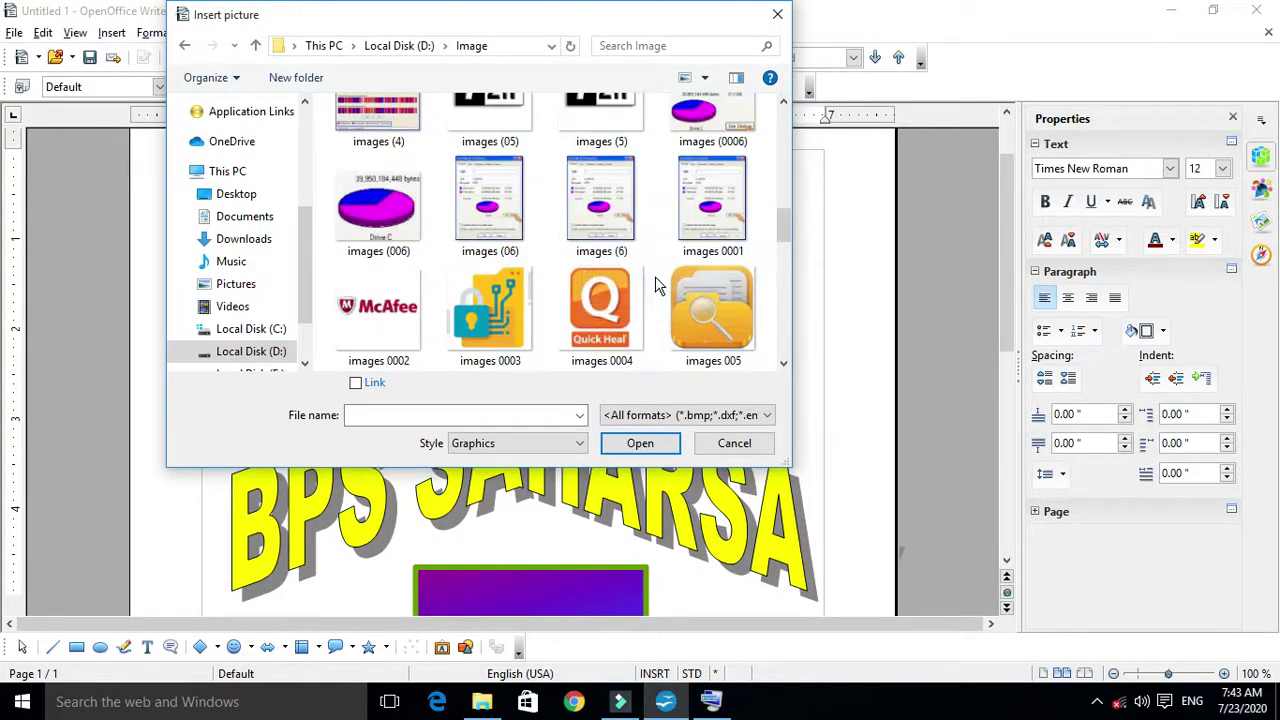
pyautogui.scroll(-1, 657, 285)
pyautogui.scroll(-1, 605, 320)
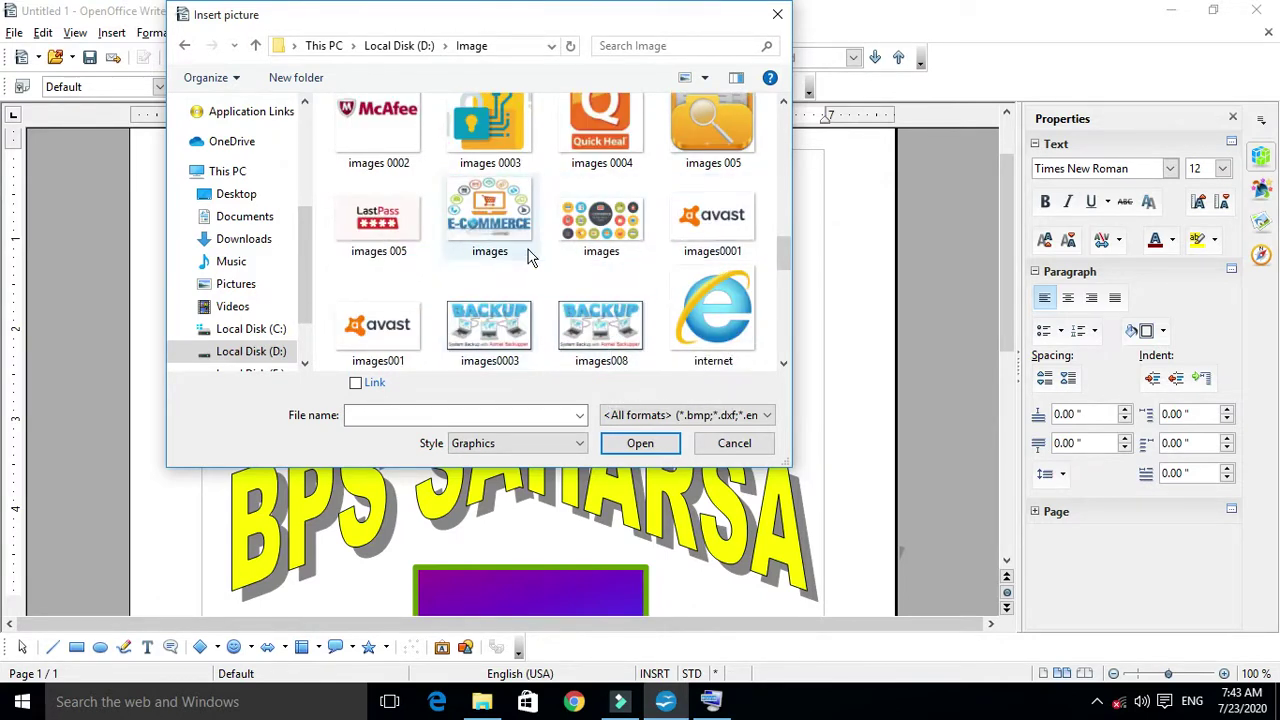
pyautogui.doubleClick(494, 214)
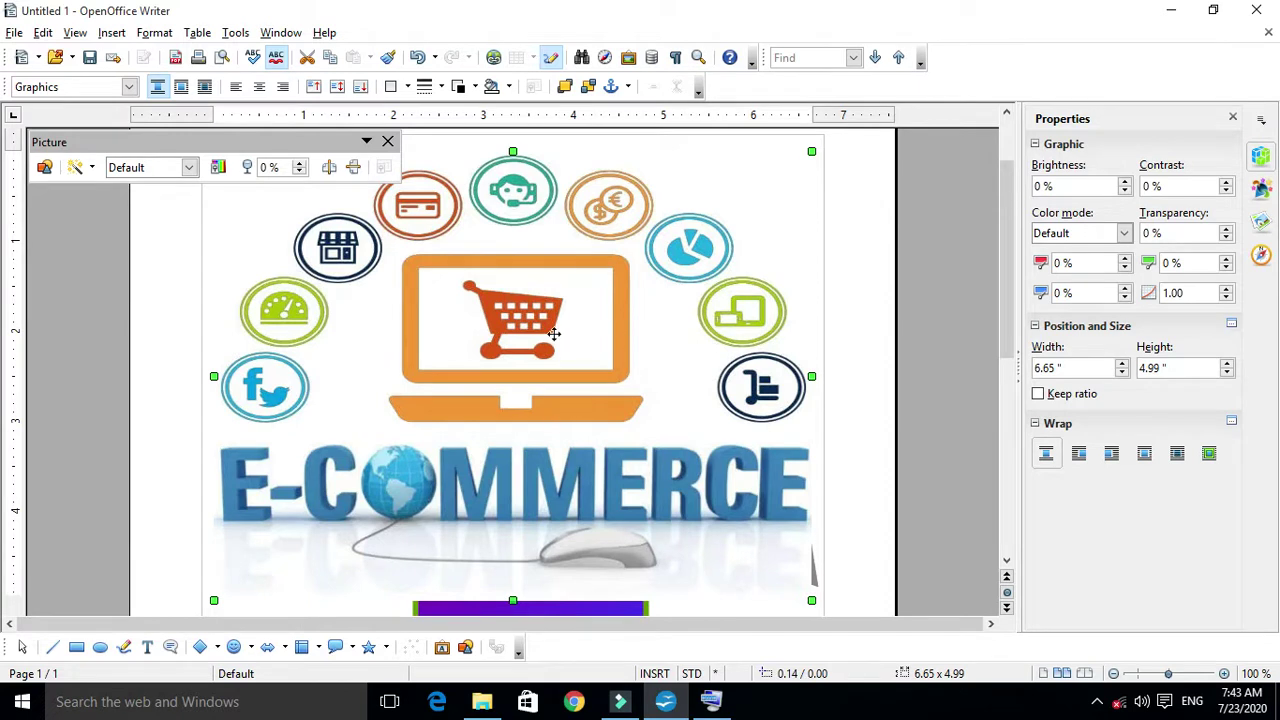
pyautogui.press('Delete')
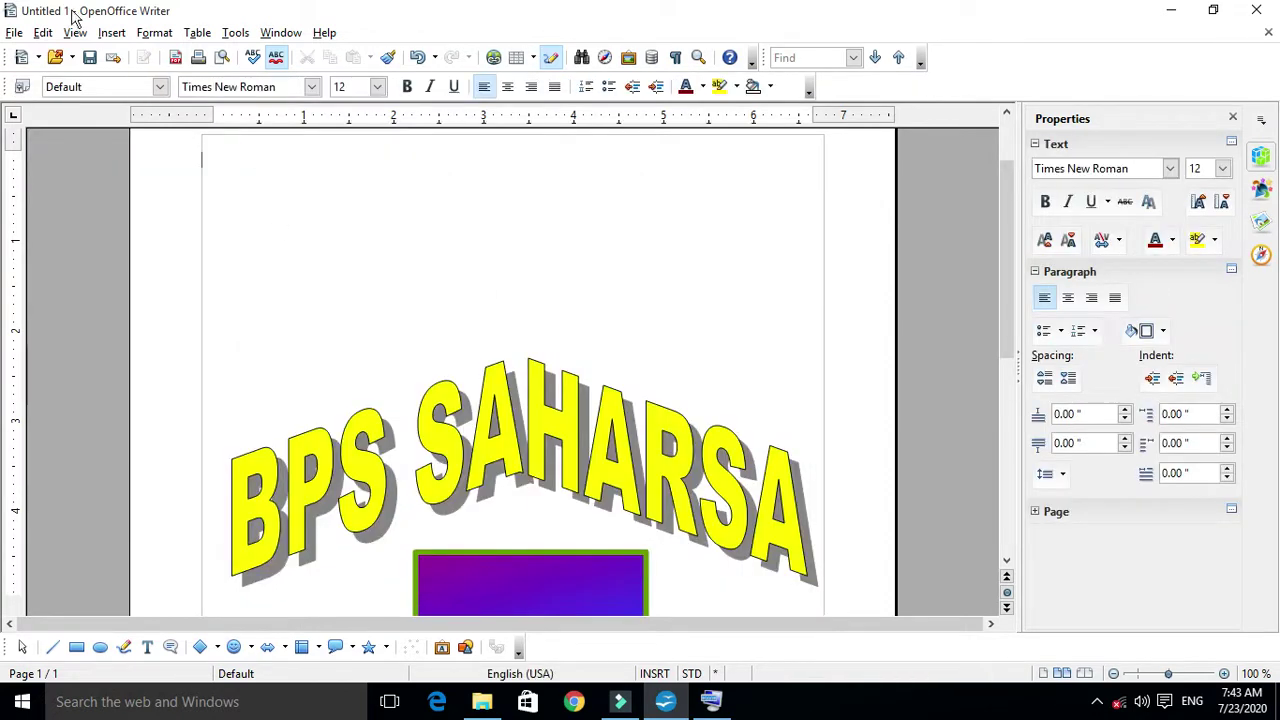
# Insert the picture computer-softwares-500x500 from the Image folder at the top of the page and look it over.
pyautogui.click(103, 34)
pyautogui.moveTo(200, 474)
pyautogui.click(315, 475)
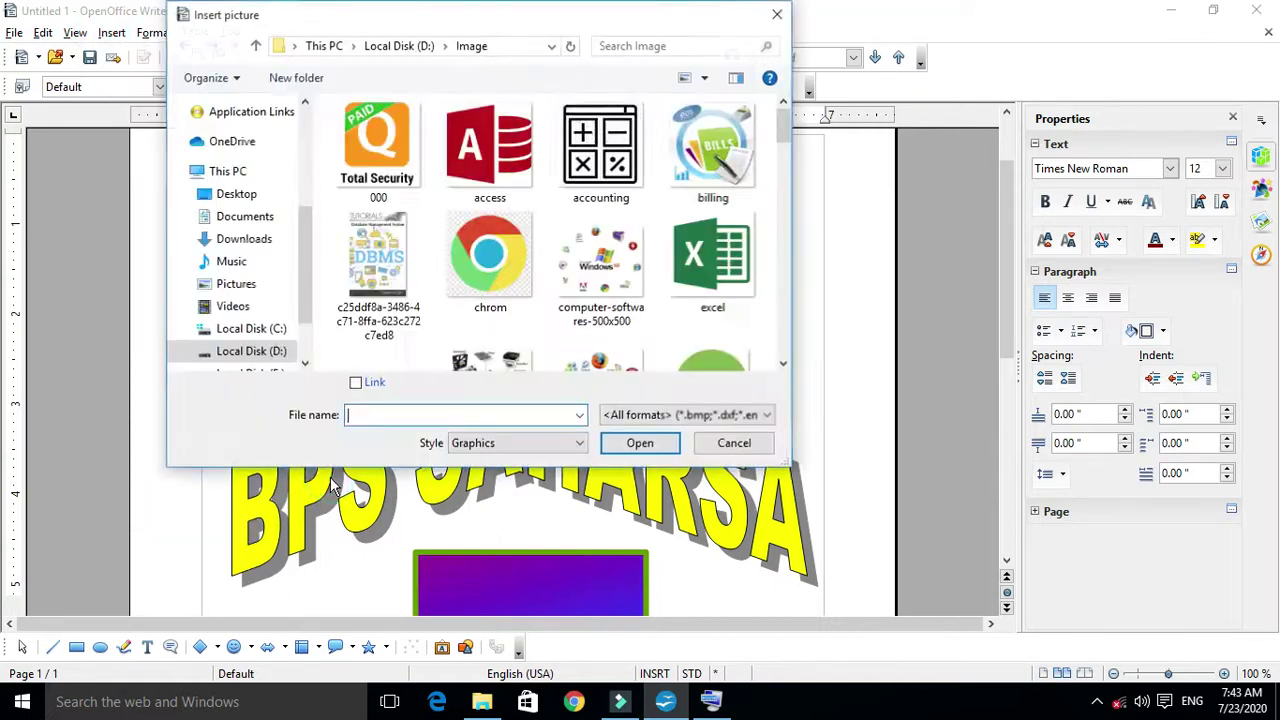
pyautogui.scroll(-3, 600, 300)
pyautogui.scroll(3, 600, 300)
pyautogui.click(643, 275)
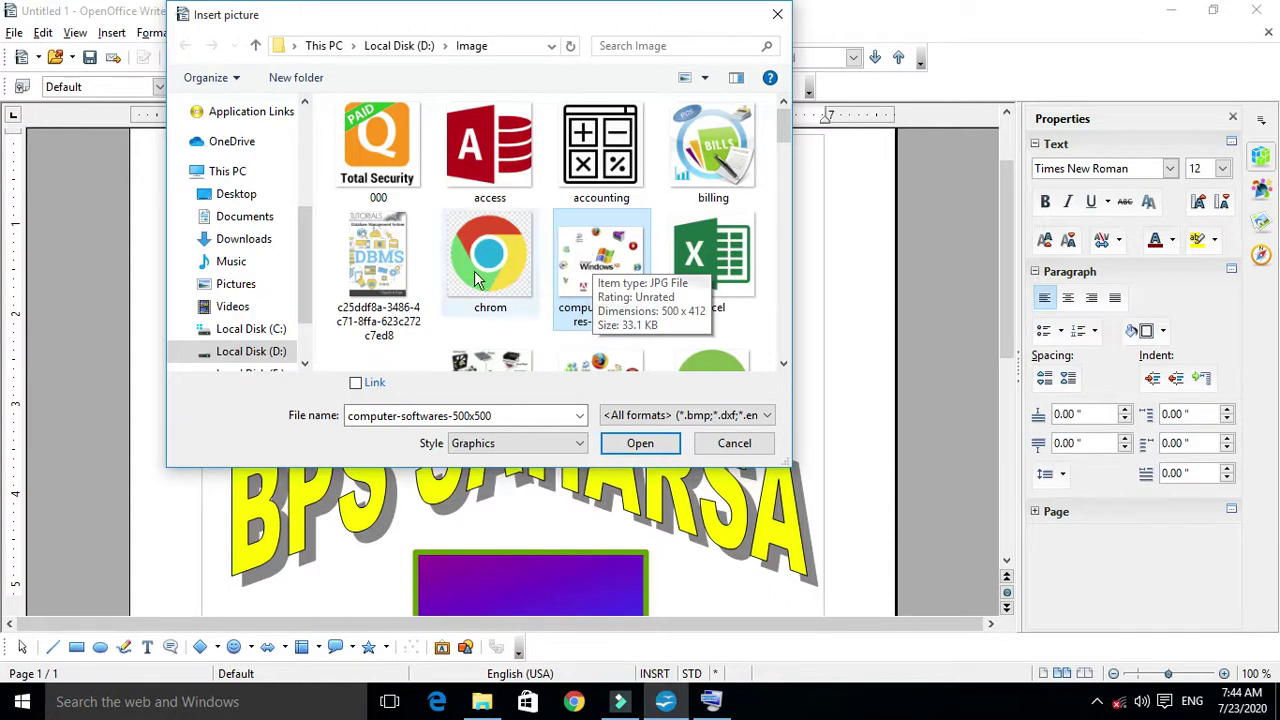
pyautogui.click(380, 255)
pyautogui.click(600, 258)
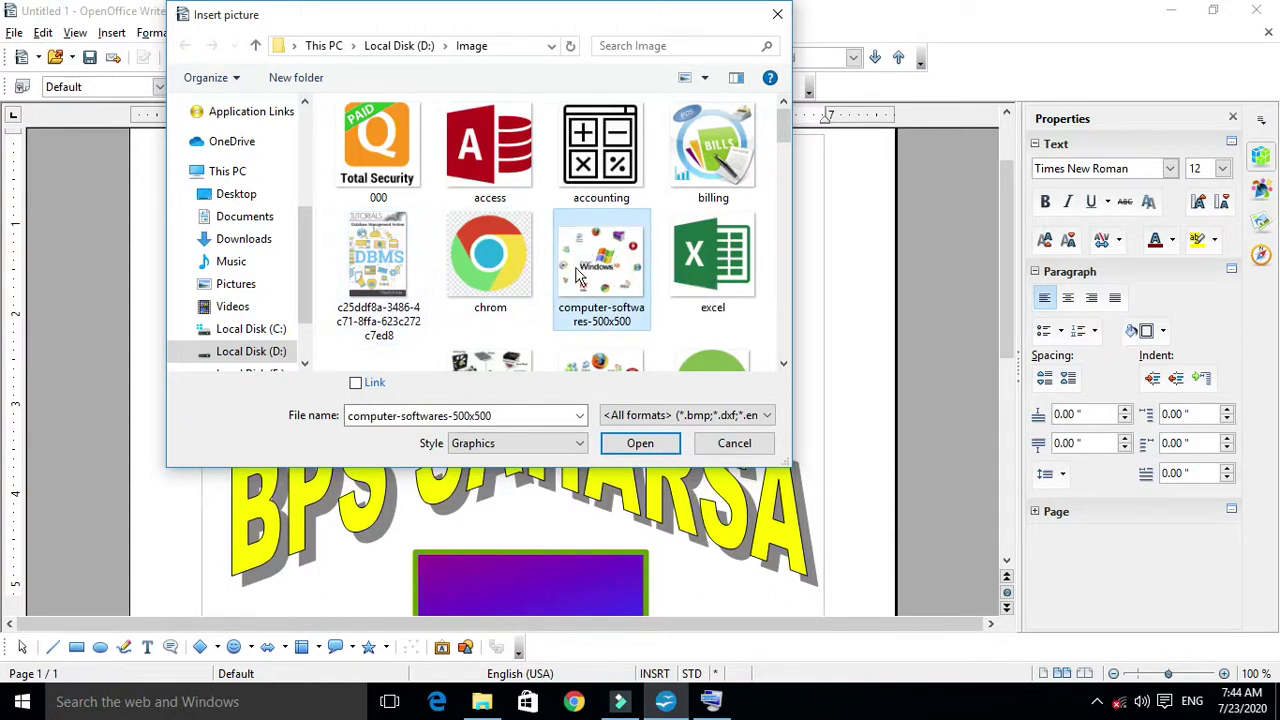
pyautogui.doubleClick(629, 267)
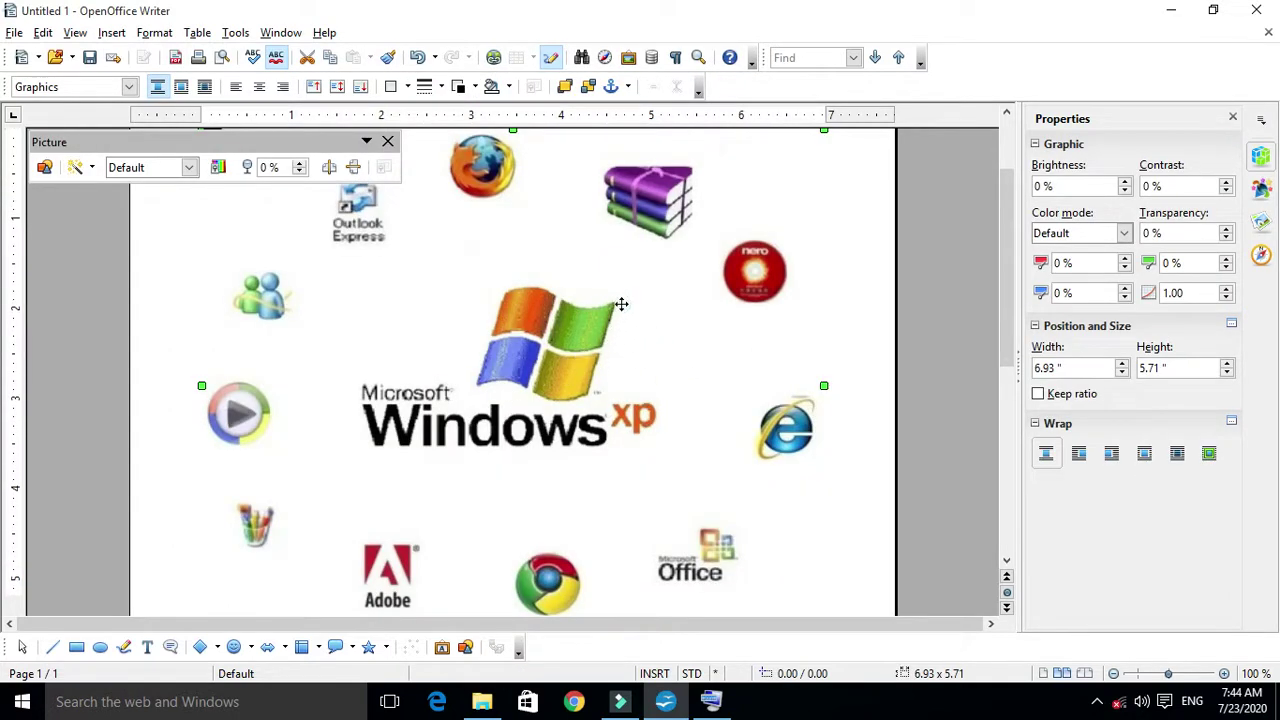
pyautogui.scroll(3, 592, 436)
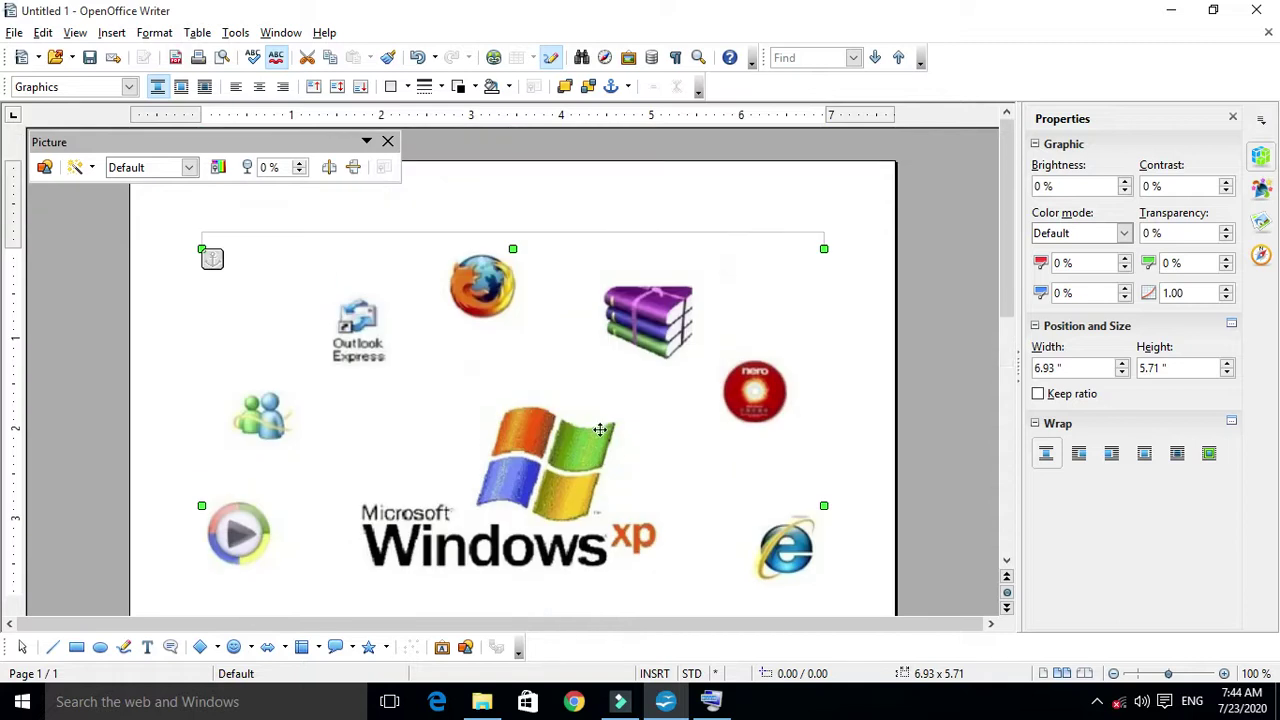
pyautogui.scroll(-8, 564, 443)
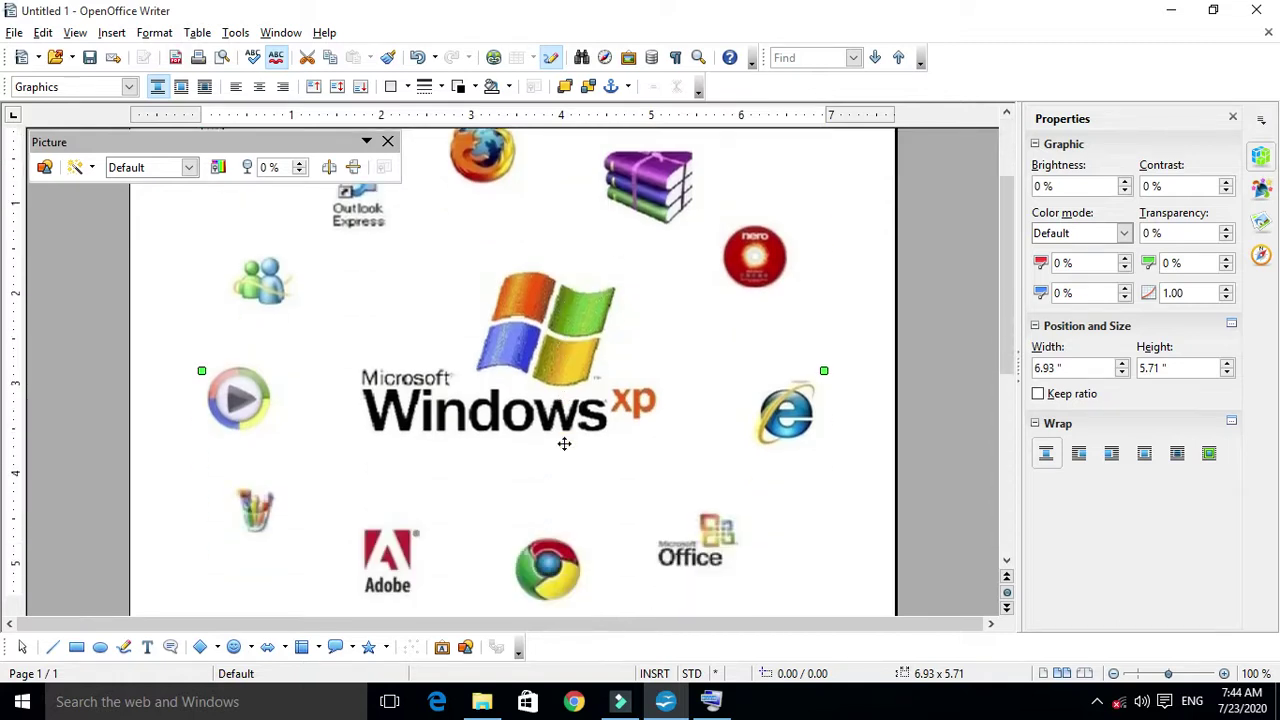
# Move the software-logo picture slightly up the page and try to select the Fontwork partly hidden behind it.
pyautogui.scroll(-6, 564, 443)
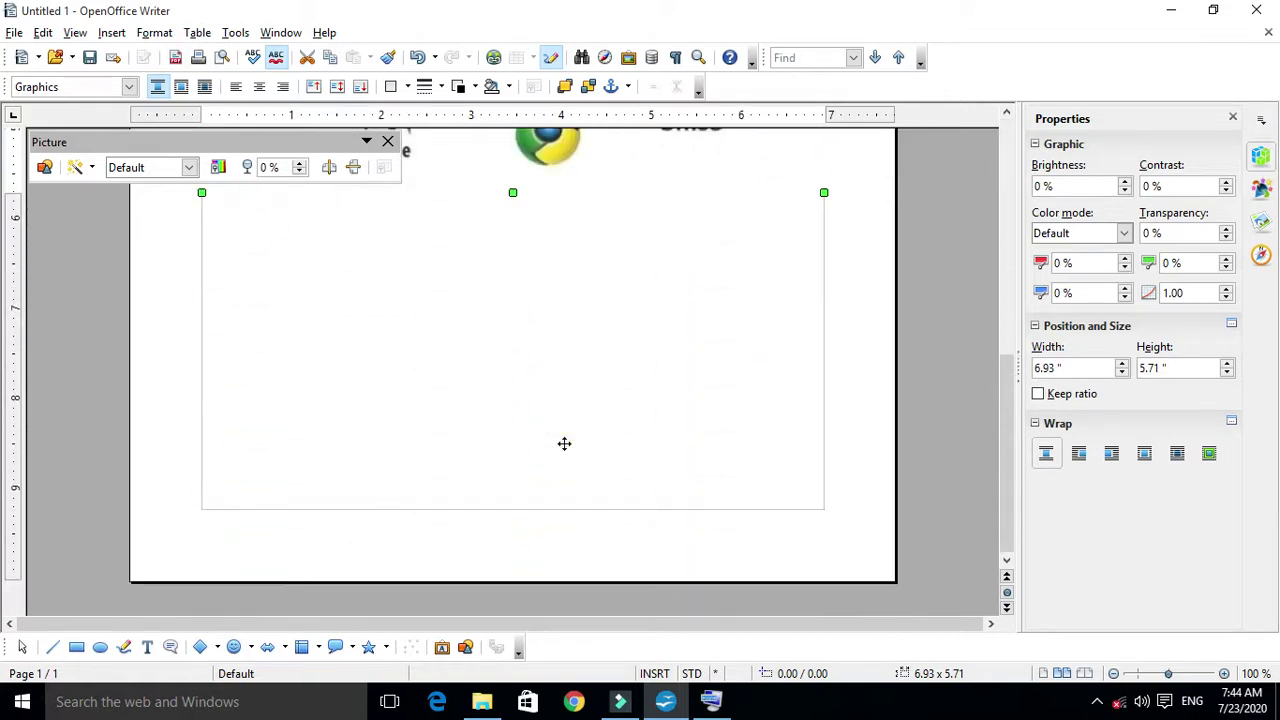
pyautogui.scroll(6, 564, 443)
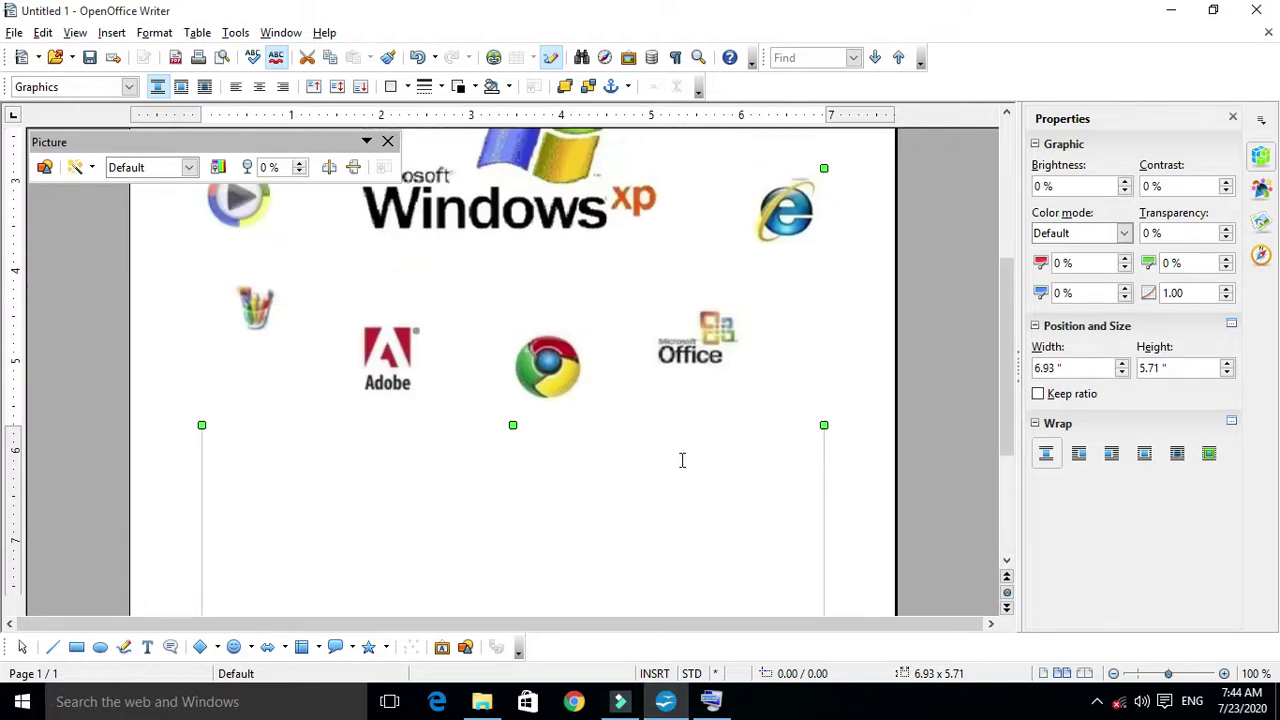
pyautogui.moveTo(573, 333); pyautogui.dragTo(613, 352)
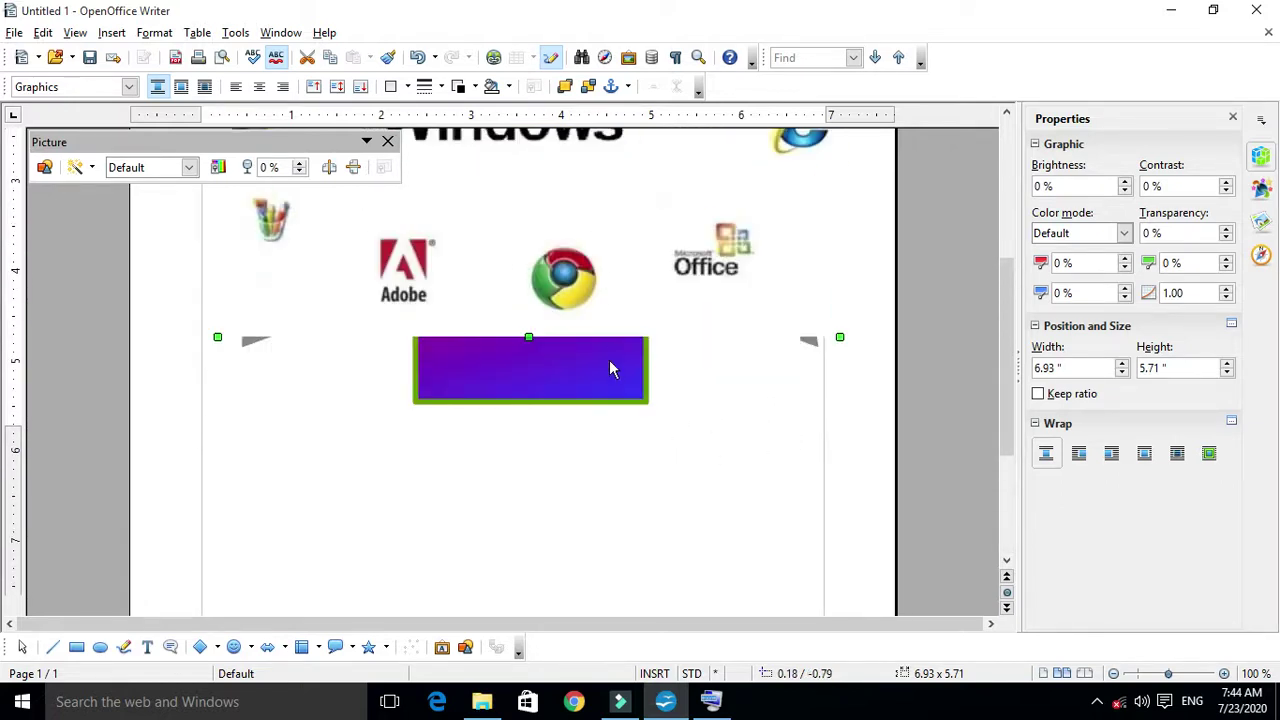
pyautogui.click(243, 344)
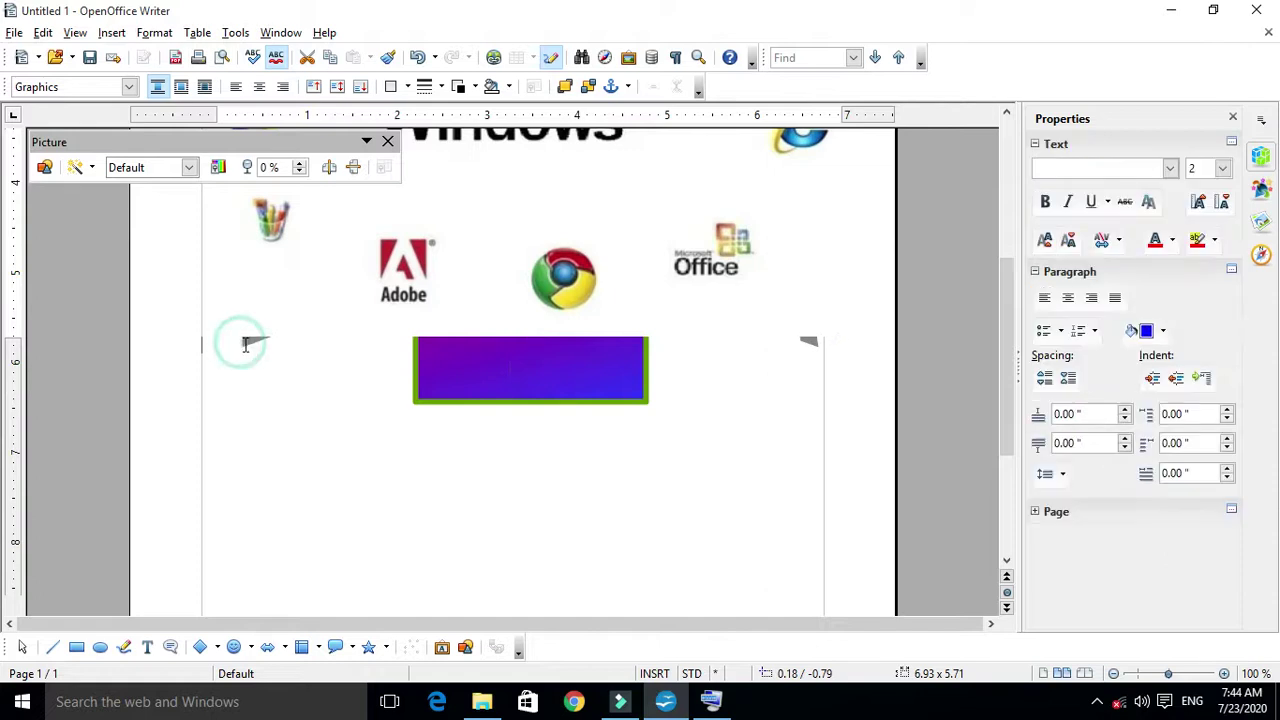
pyautogui.click(250, 340)
pyautogui.click(250, 346)
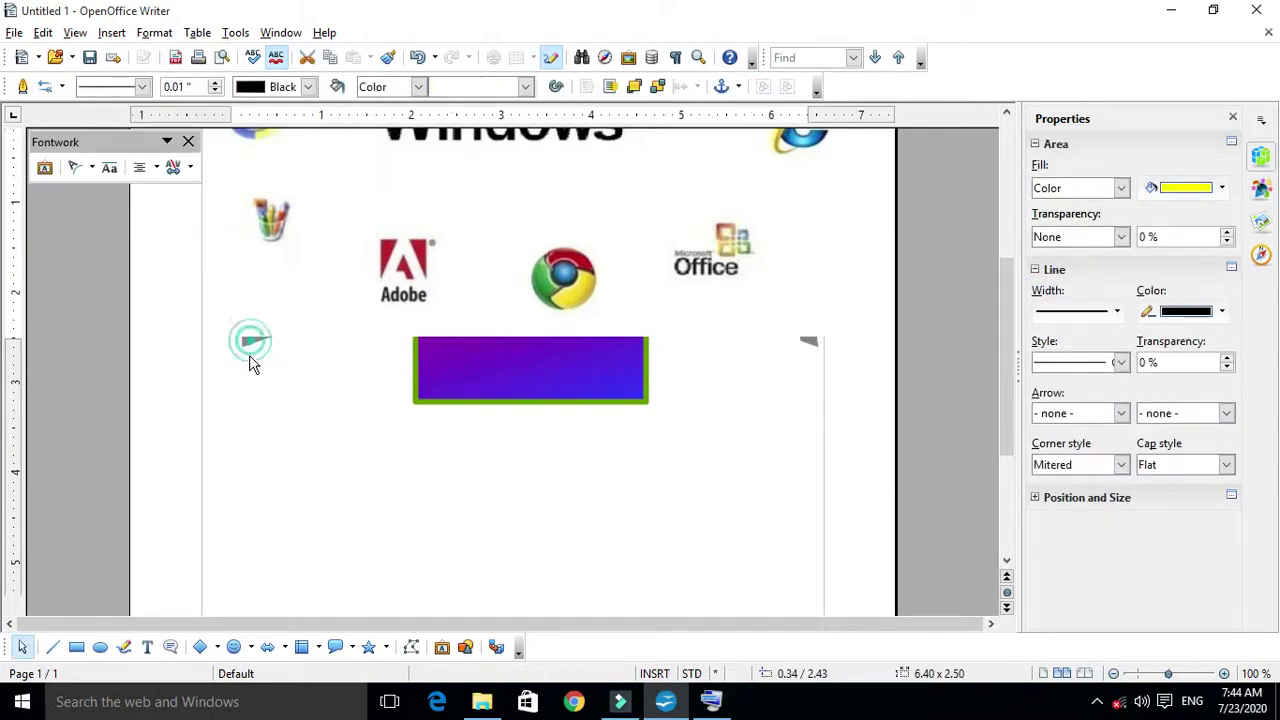
pyautogui.click(243, 391)
pyautogui.click(250, 341)
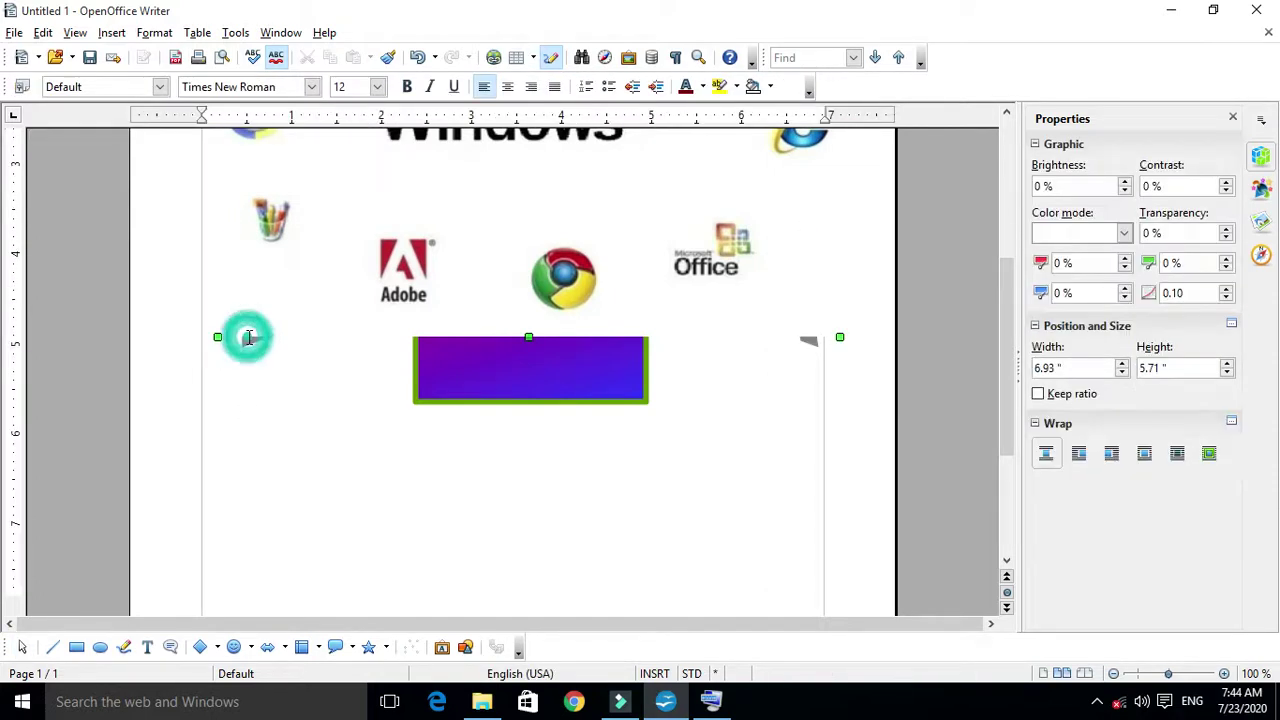
pyautogui.click(248, 337)
# Move the software-logo picture down the page so it uncovers most of the BPS SAHARSA Fontwork.
pyautogui.moveTo(248, 337); pyautogui.dragTo(262, 632)
pyautogui.scroll(3, 427, 485)
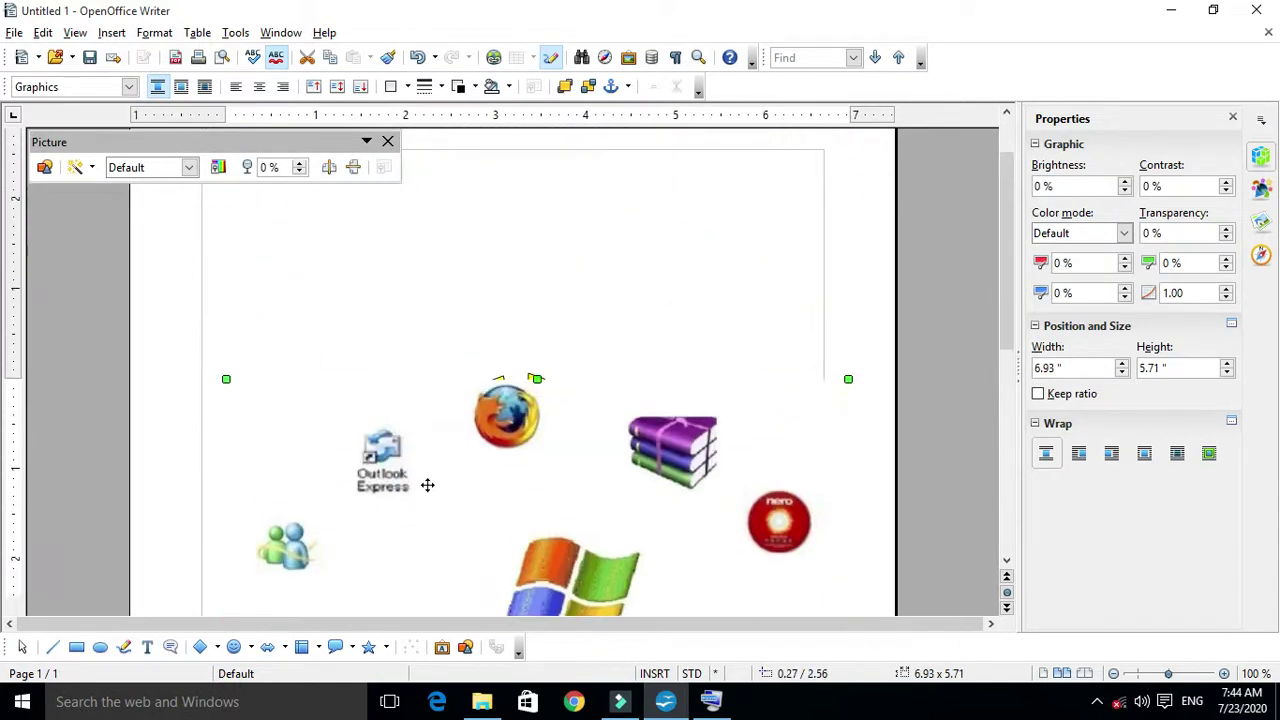
pyautogui.scroll(2, 427, 485)
pyautogui.moveTo(505, 522); pyautogui.dragTo(497, 624)
pyautogui.scroll(-5, 623, 391)
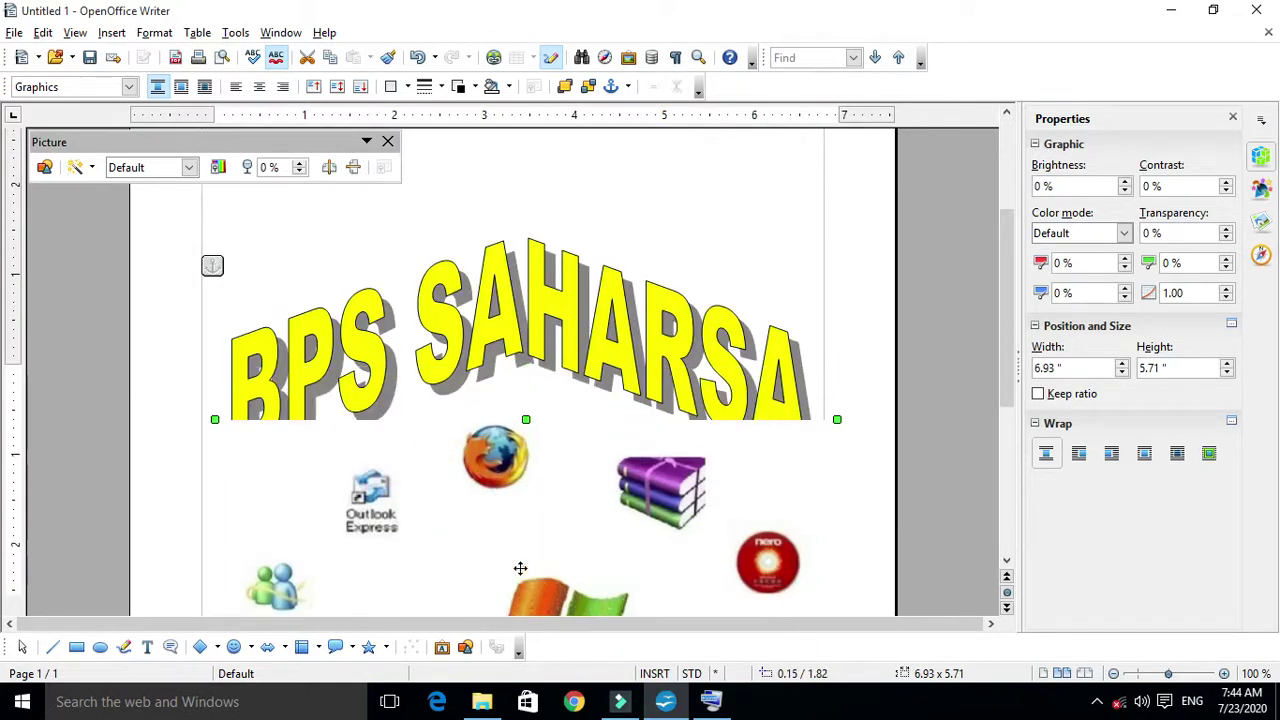
pyautogui.scroll(-5, 519, 584)
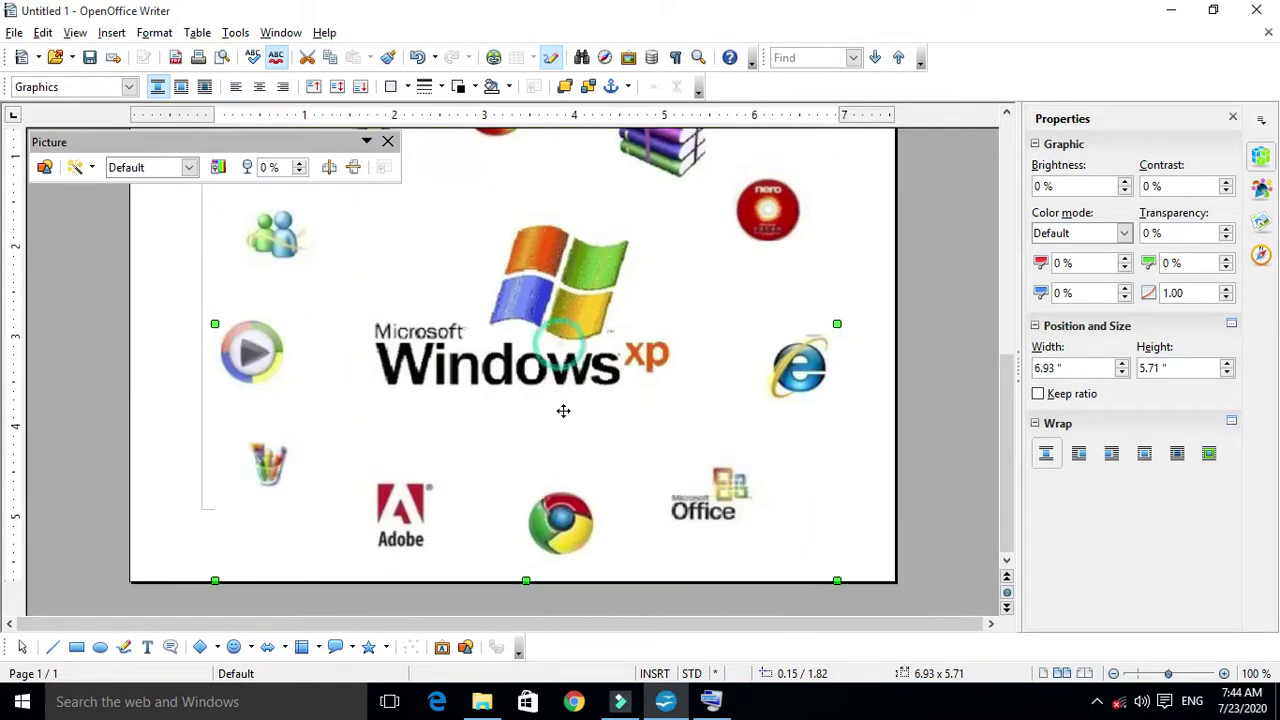
# Shrink the software-logo picture to about 4.78 × 2.38 inches and reposition it in the lower part of the page.
pyautogui.scroll(3, 600, 400)
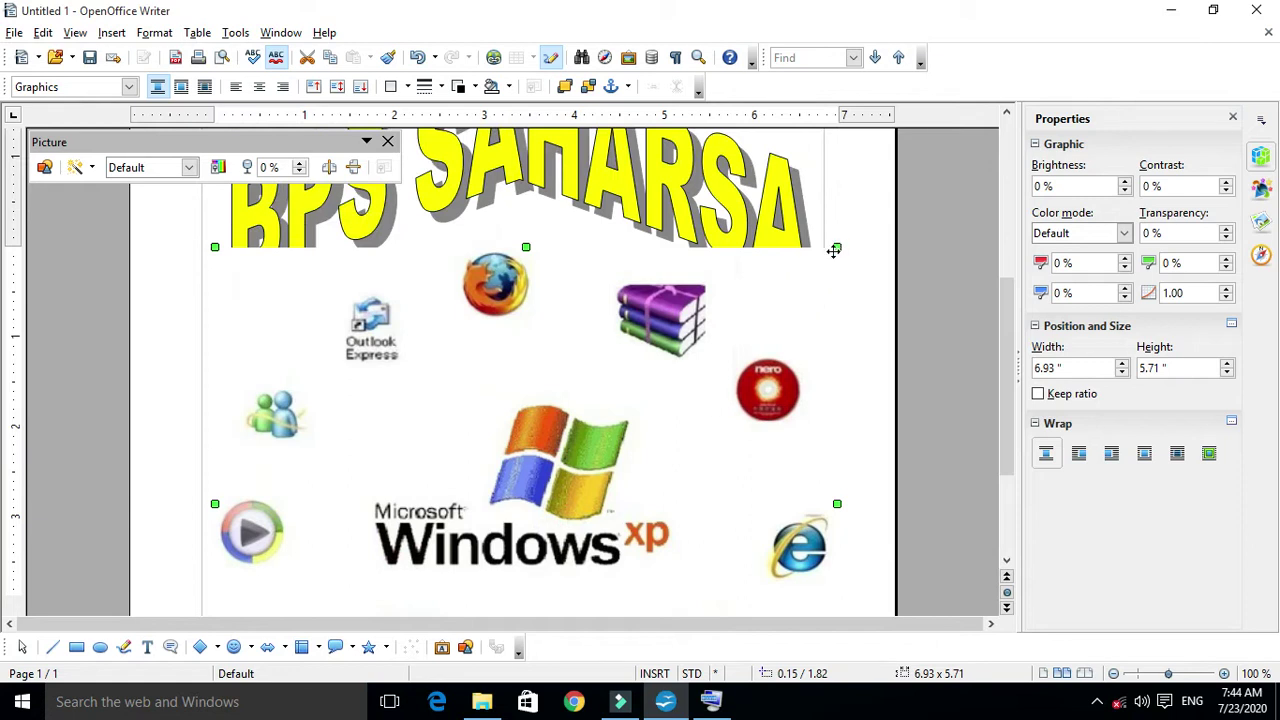
pyautogui.moveTo(838, 248); pyautogui.dragTo(669, 530)
pyautogui.moveTo(547, 567); pyautogui.dragTo(623, 404)
pyautogui.moveTo(745, 365); pyautogui.dragTo(721, 383)
# Move the BPS SAHARSA Fontwork up to the page's top margin and the gradient rectangle directly beneath it.
pyautogui.scroll(5, 756, 348)
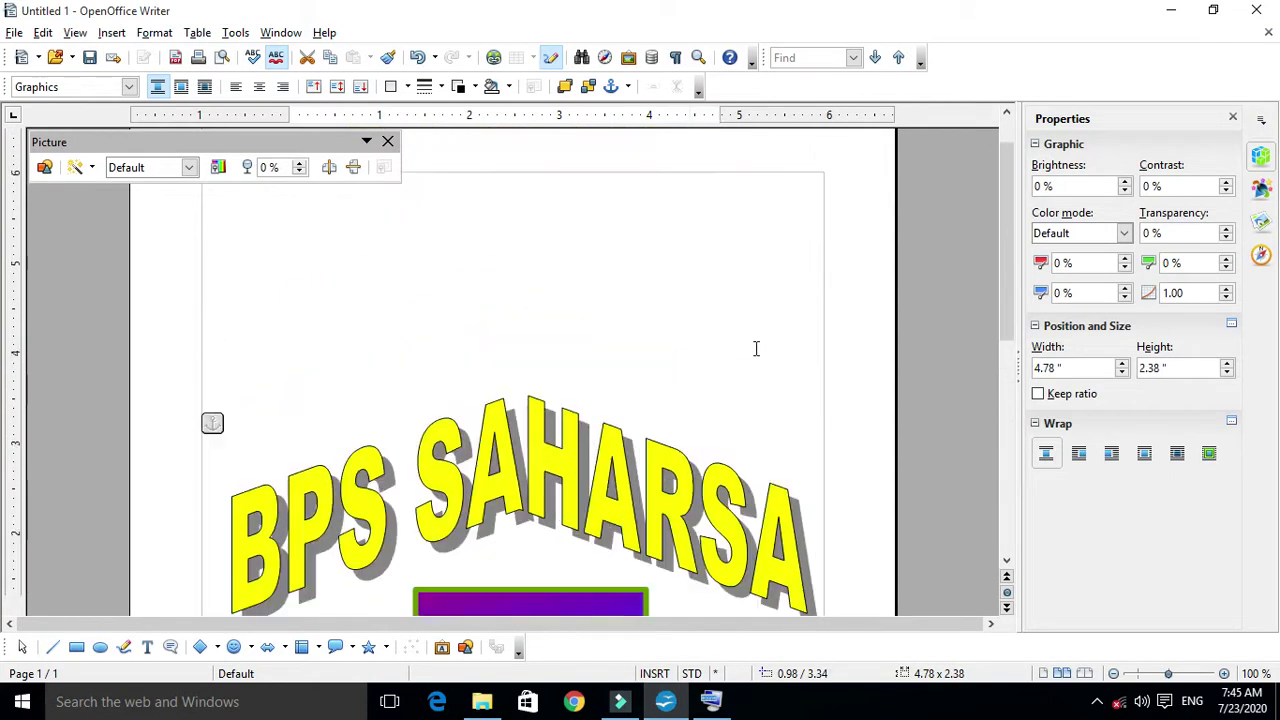
pyautogui.click(756, 348)
pyautogui.moveTo(488, 472); pyautogui.dragTo(498, 259)
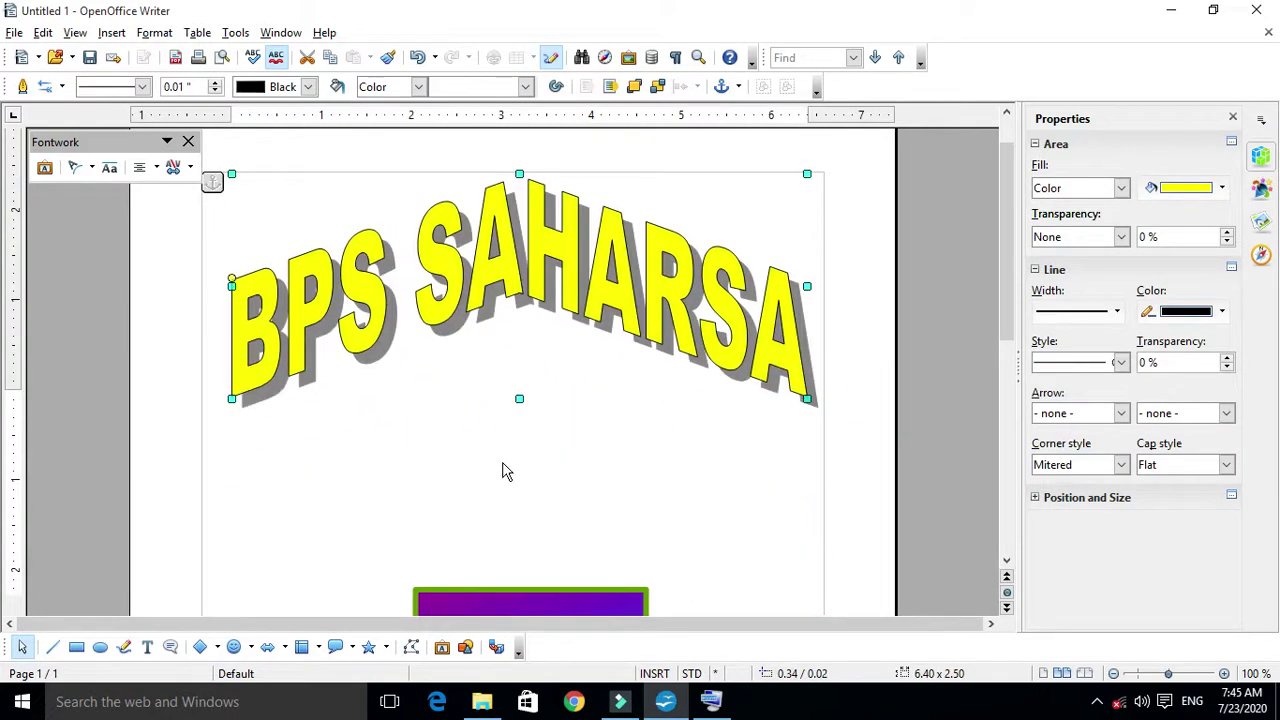
pyautogui.scroll(-3, 506, 471)
pyautogui.click(527, 463)
pyautogui.moveTo(527, 463); pyautogui.dragTo(512, 231)
# Move the software-logo picture up below the gradient rectangle and enlarge it to about 5.77 × 3.22 inches.
pyautogui.scroll(-6, 575, 474)
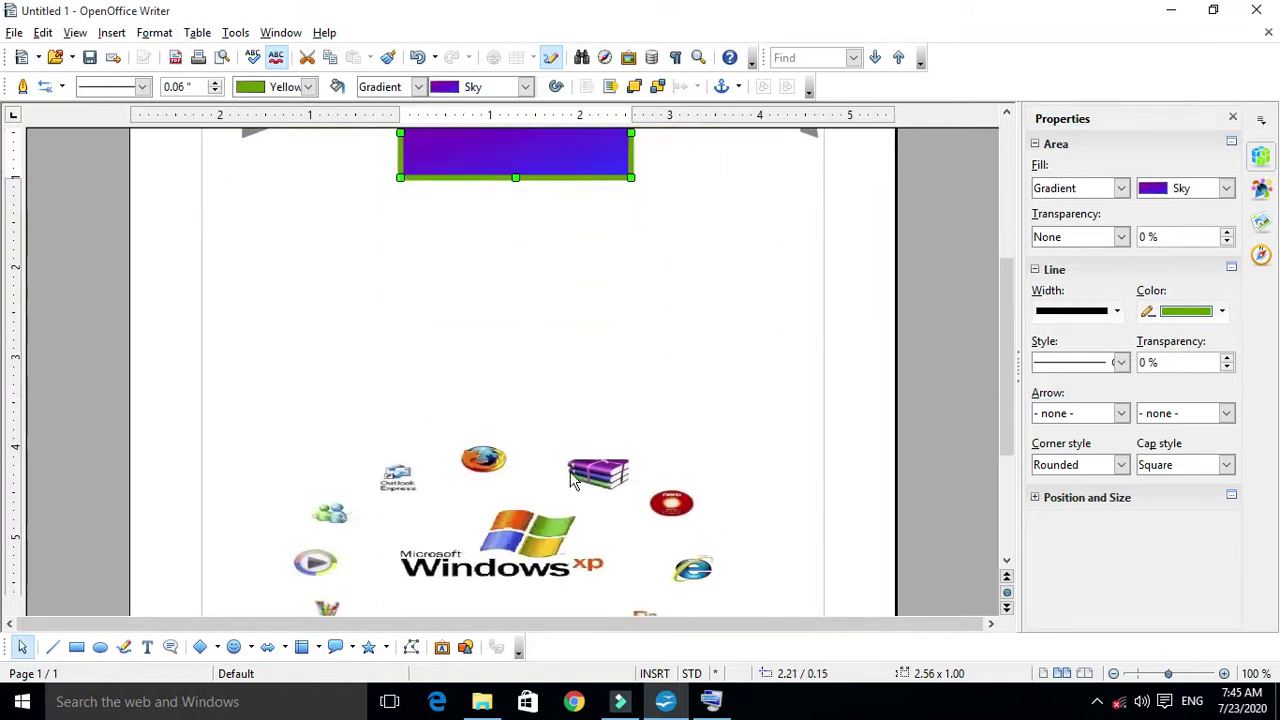
pyautogui.click(517, 488)
pyautogui.scroll(3, 523, 449)
pyautogui.moveTo(535, 497); pyautogui.dragTo(501, 248)
pyautogui.scroll(5, 540, 497)
pyautogui.moveTo(462, 537); pyautogui.dragTo(464, 421)
pyautogui.moveTo(684, 535); pyautogui.dragTo(774, 612)
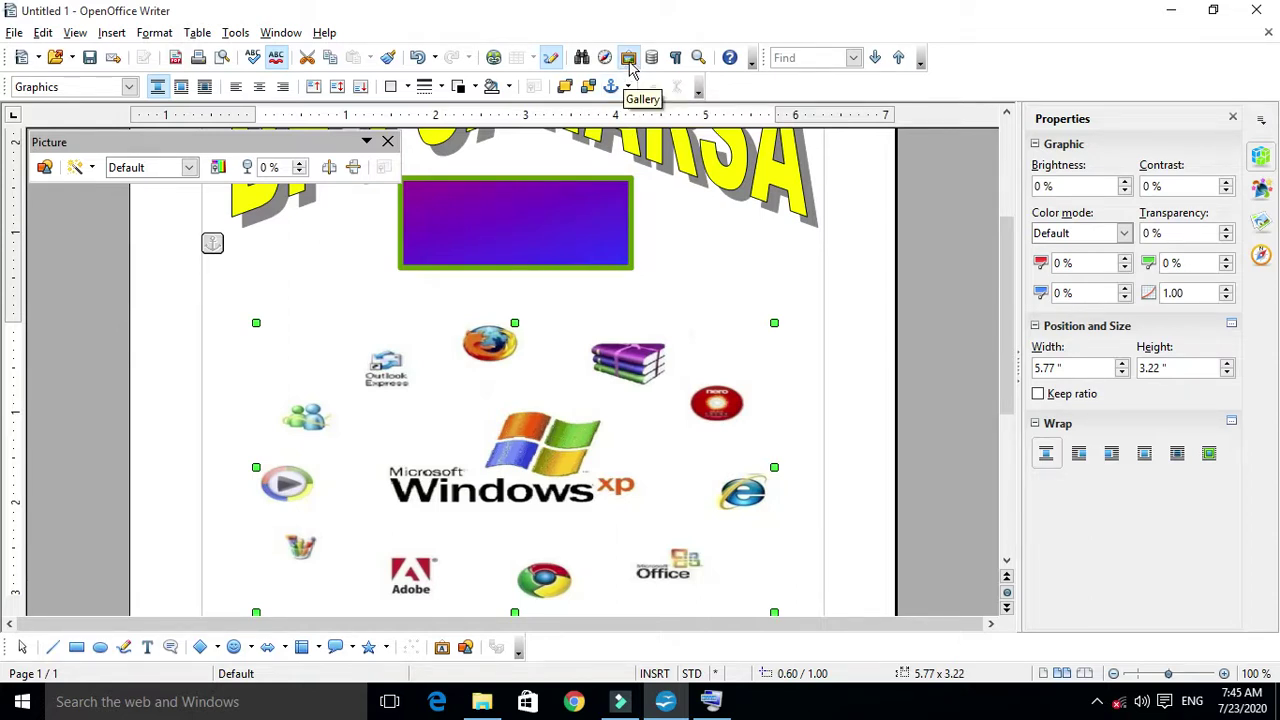
# Deselect the picture, open the Gallery to look through its list of themes, and close it again.
pyautogui.click(114, 32)
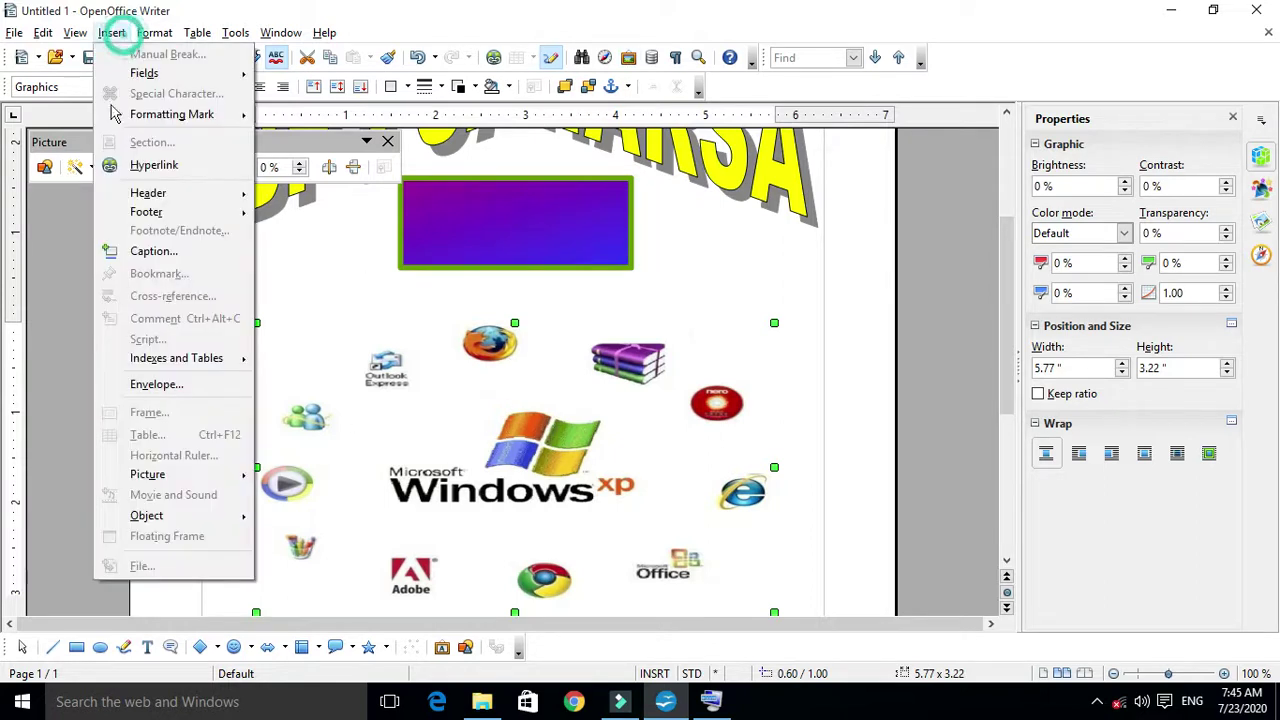
pyautogui.click(760, 285)
pyautogui.click(786, 278)
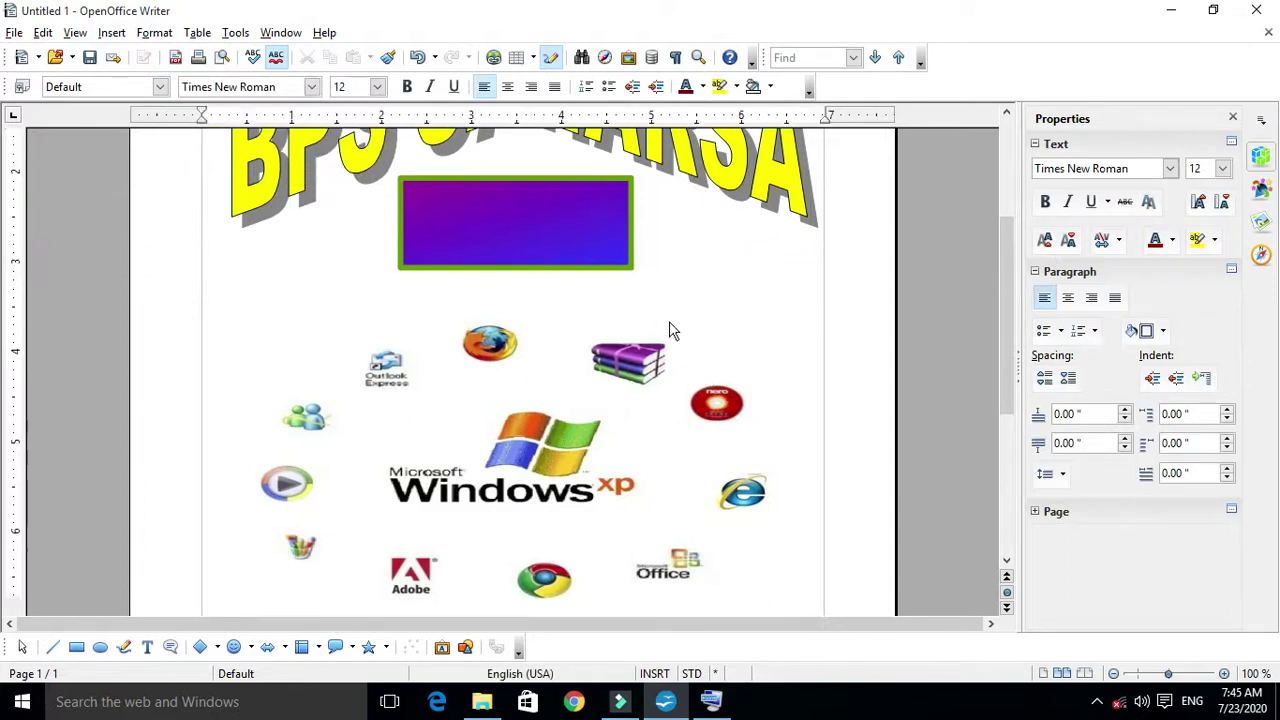
pyautogui.click(629, 60)
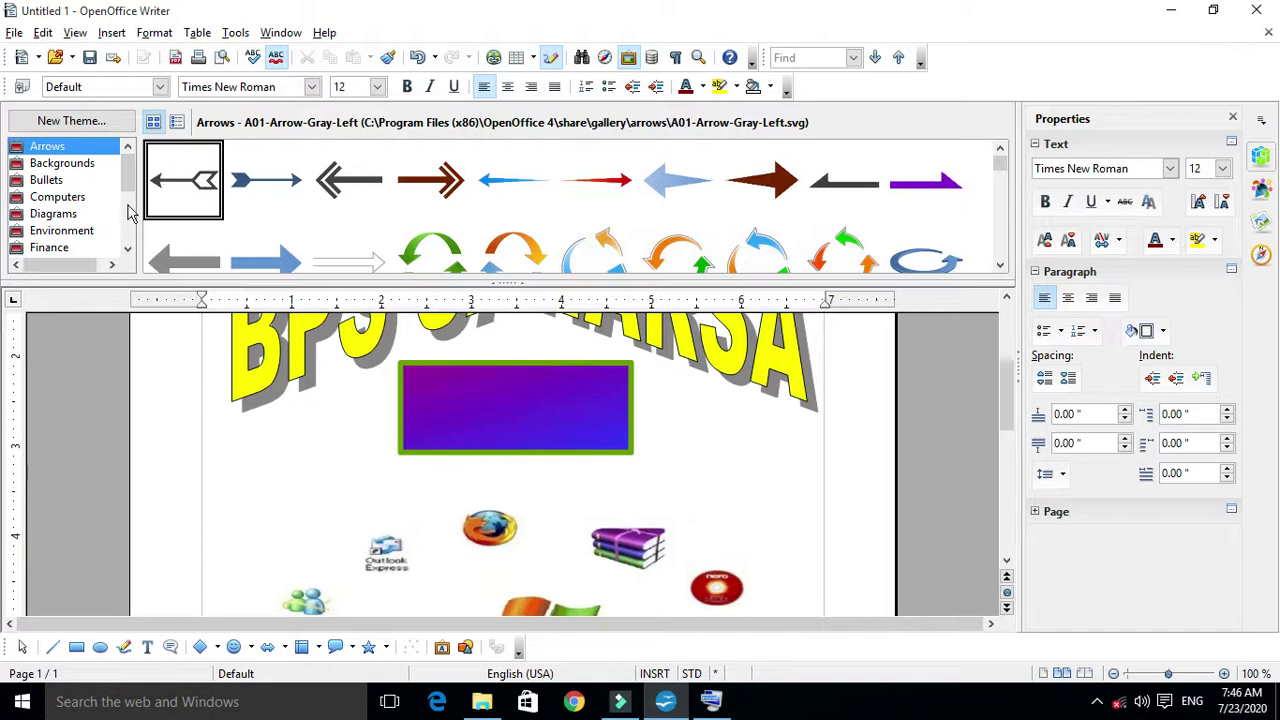
pyautogui.scroll(-5, 740, 205)
pyautogui.scroll(5, 660, 225)
pyautogui.click(628, 57)
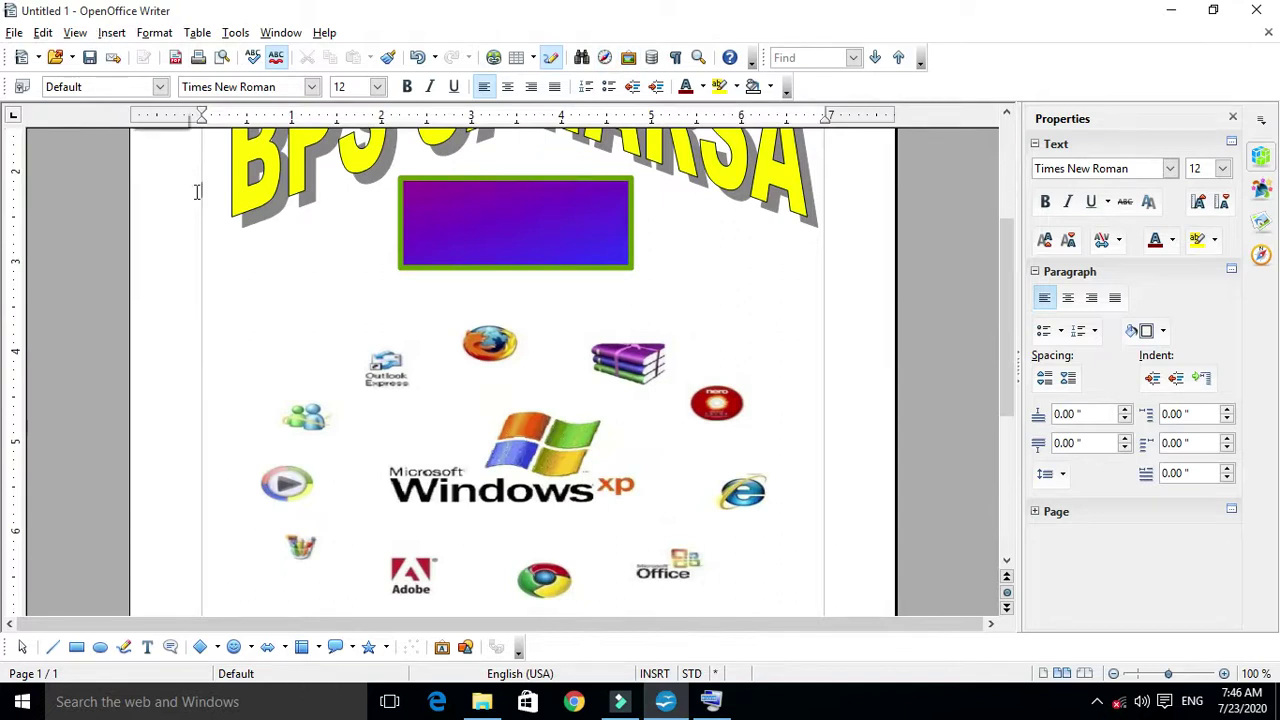
# Reopen the Gallery on the Computers theme and dock the floating Picture toolbar so it no longer covers the thumbnails.
pyautogui.click(540, 420)
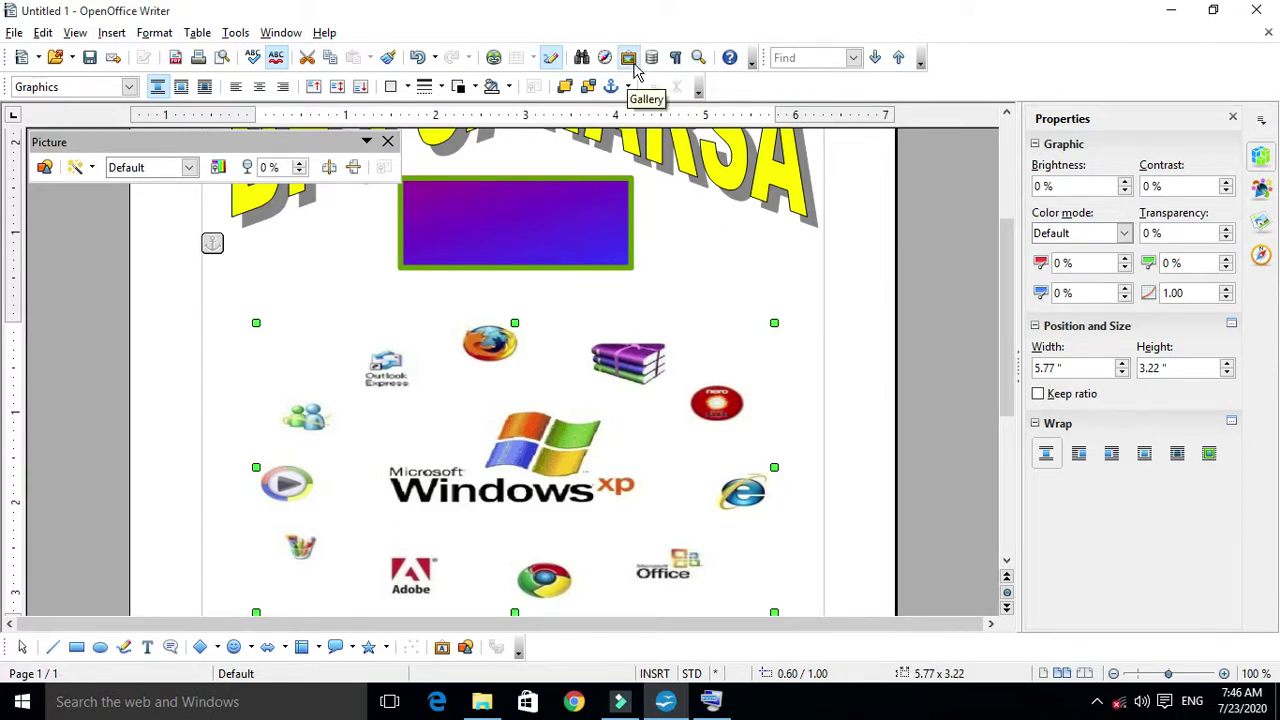
pyautogui.click(630, 60)
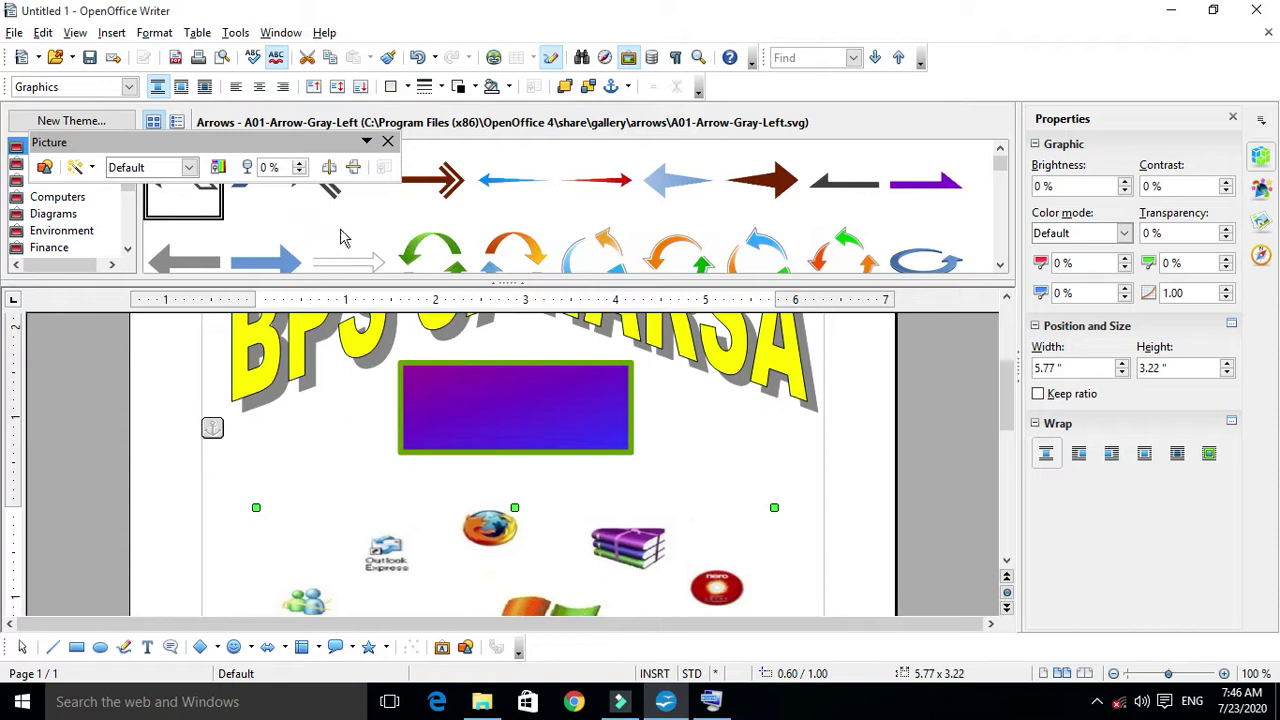
pyautogui.click(82, 198)
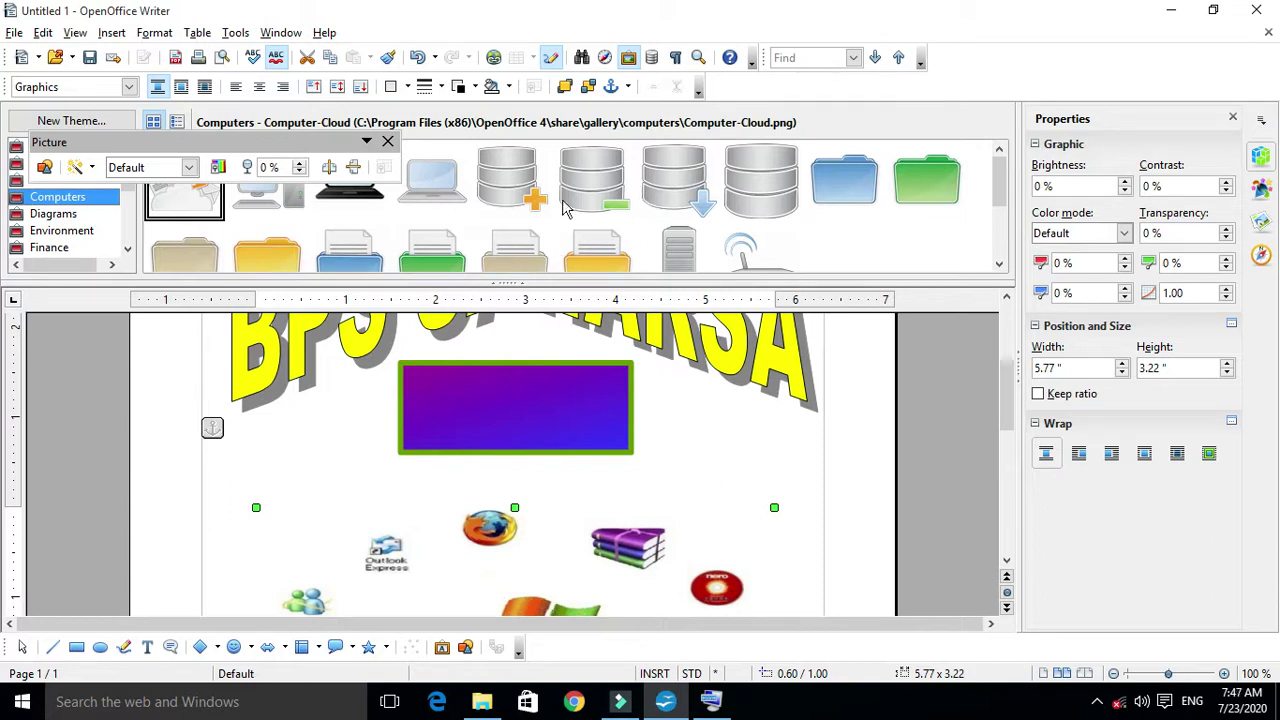
pyautogui.moveTo(297, 150); pyautogui.dragTo(1130, 45)
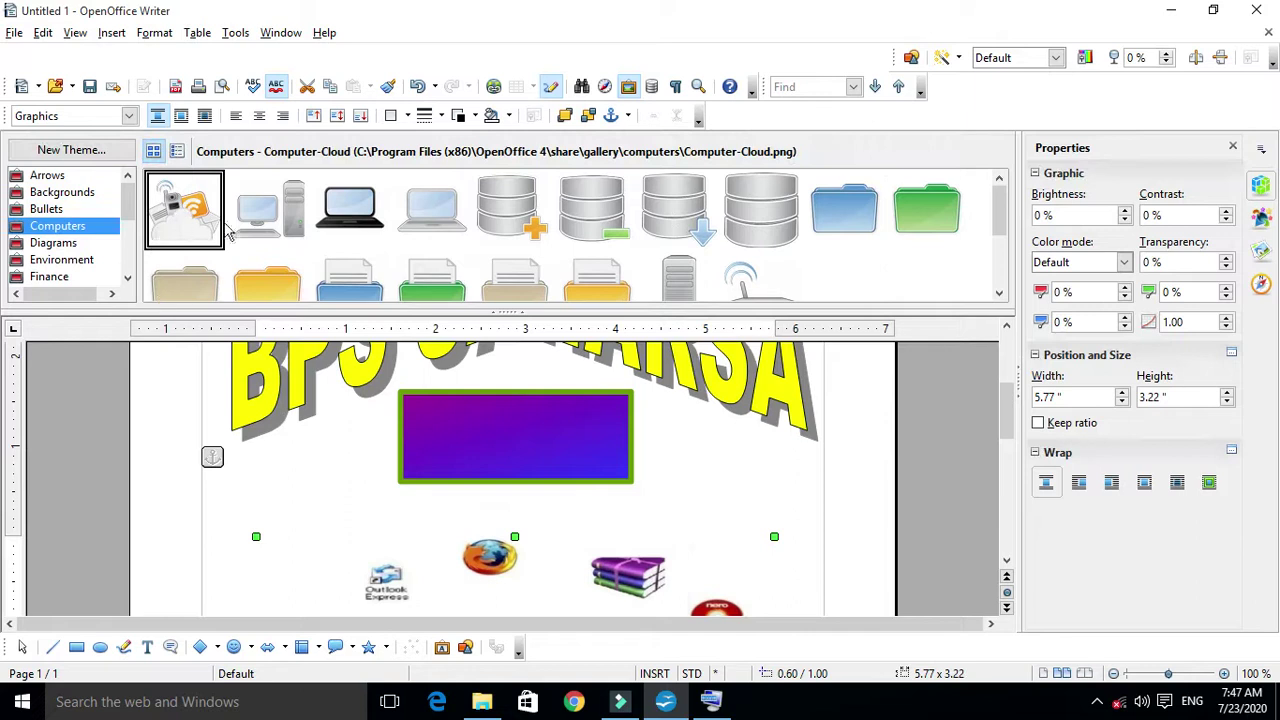
# Insert the Leaf1 image from the Gallery's Environment theme onto the page.
pyautogui.click(80, 245)
pyautogui.click(58, 260)
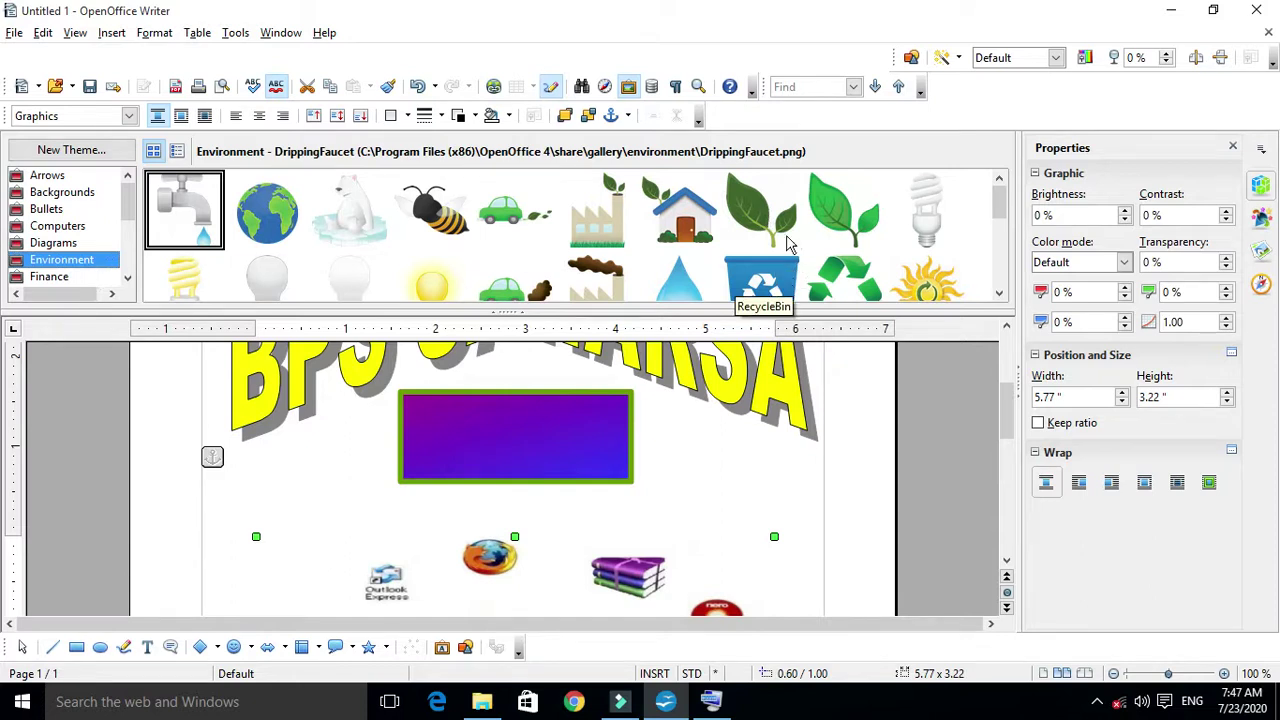
pyautogui.click(758, 210)
pyautogui.moveTo(758, 210); pyautogui.dragTo(492, 564)
pyautogui.scroll(-5, 564, 479)
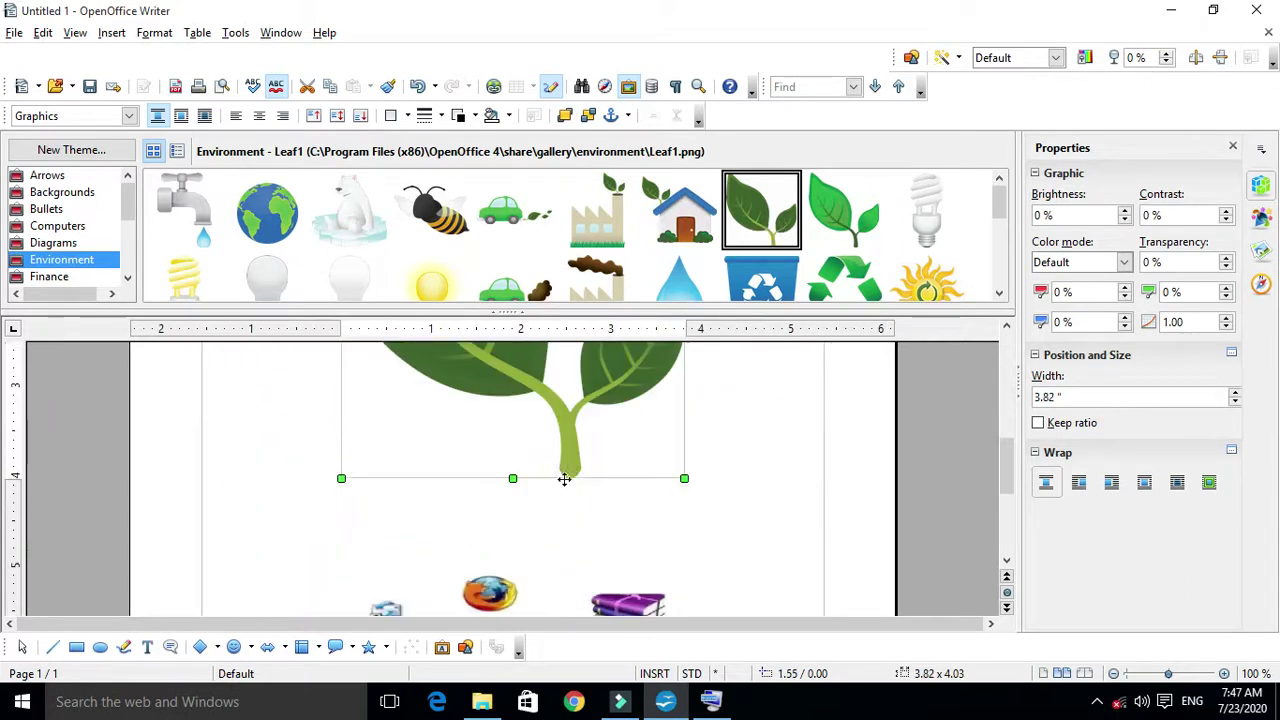
# Shrink the leaf image to about 2.76 × 2.81 inches and move it over the software-logo picture.
pyautogui.moveTo(684, 479); pyautogui.dragTo(590, 369)
pyautogui.moveTo(435, 359); pyautogui.dragTo(277, 522)
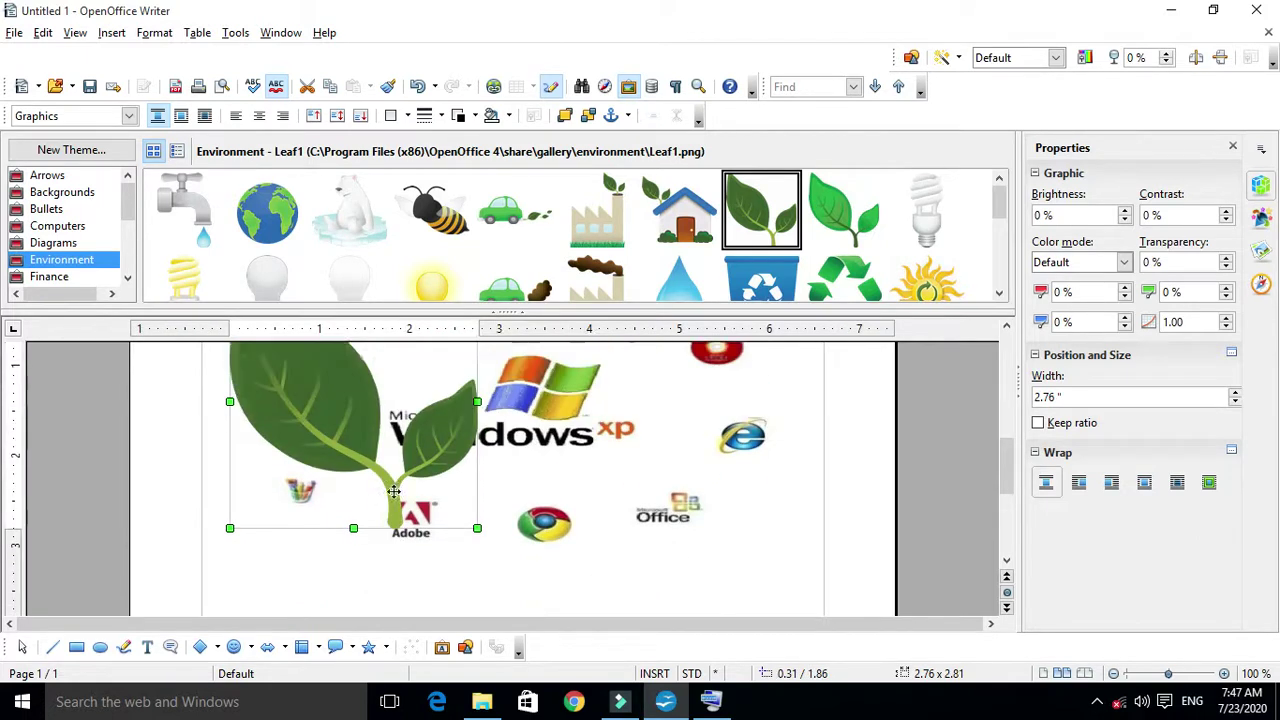
pyautogui.scroll(3, 393, 491)
pyautogui.moveTo(400, 506); pyautogui.dragTo(490, 469)
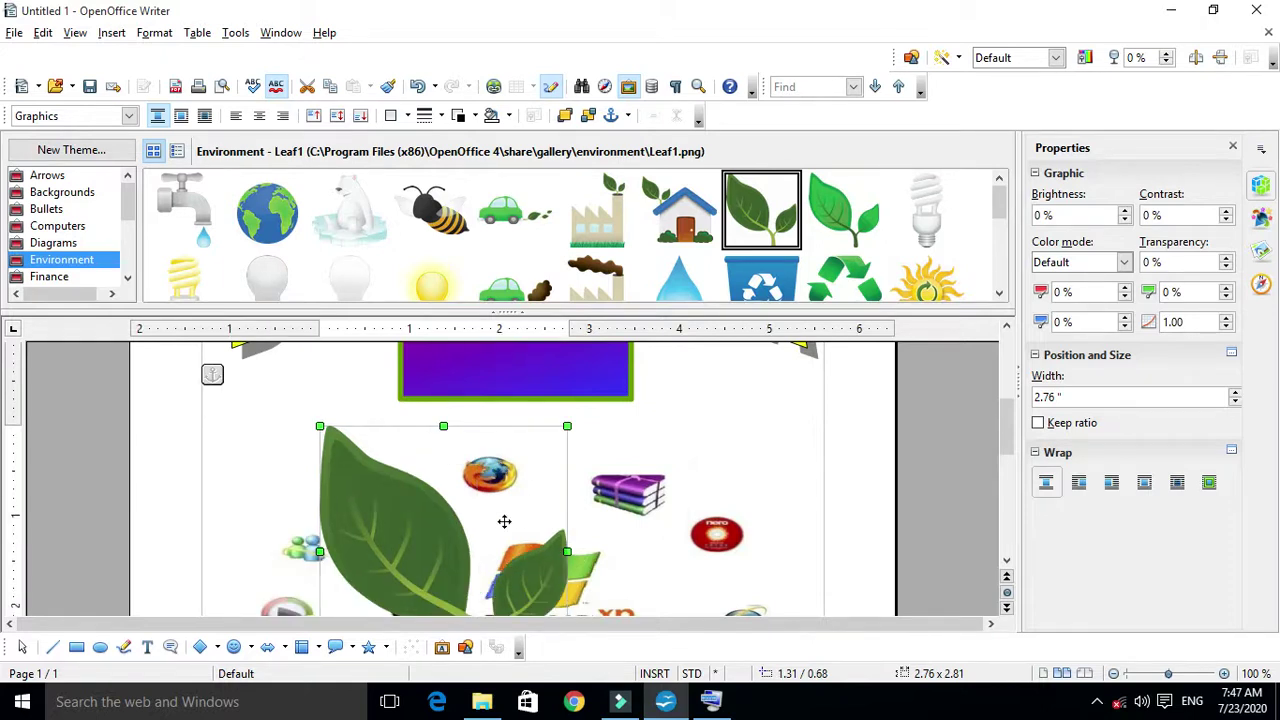
# Insert LightBulb-Flourescent-Off from the Environment theme, shrink it to about 1.98 × 5.19 inches, and close the Gallery.
pyautogui.moveTo(926, 210); pyautogui.dragTo(755, 522)
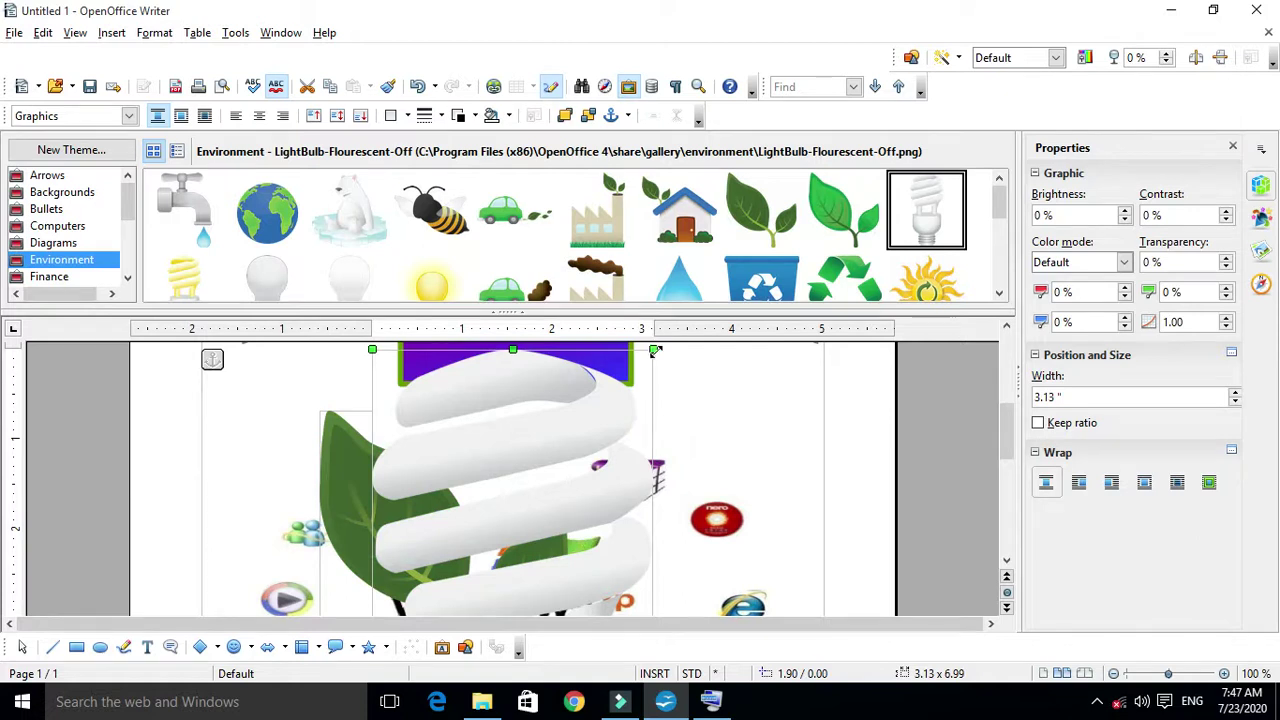
pyautogui.moveTo(655, 351); pyautogui.dragTo(811, 514)
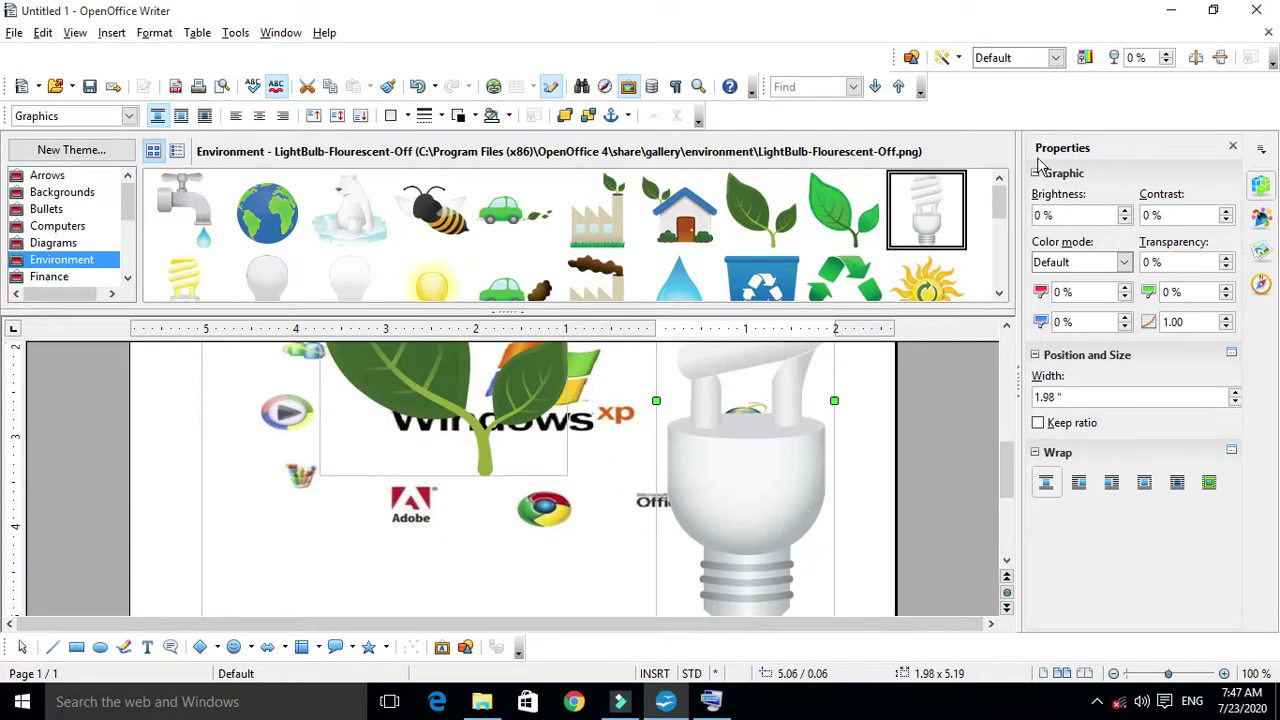
pyautogui.click(627, 87)
# Shrink the light bulb image to about 0.89 × 2.08 inches and place it in the page's lower-left corner.
pyautogui.moveTo(762, 411); pyautogui.dragTo(540, 492)
pyautogui.moveTo(573, 438); pyautogui.dragTo(573, 476)
pyautogui.moveTo(643, 188); pyautogui.dragTo(332, 271)
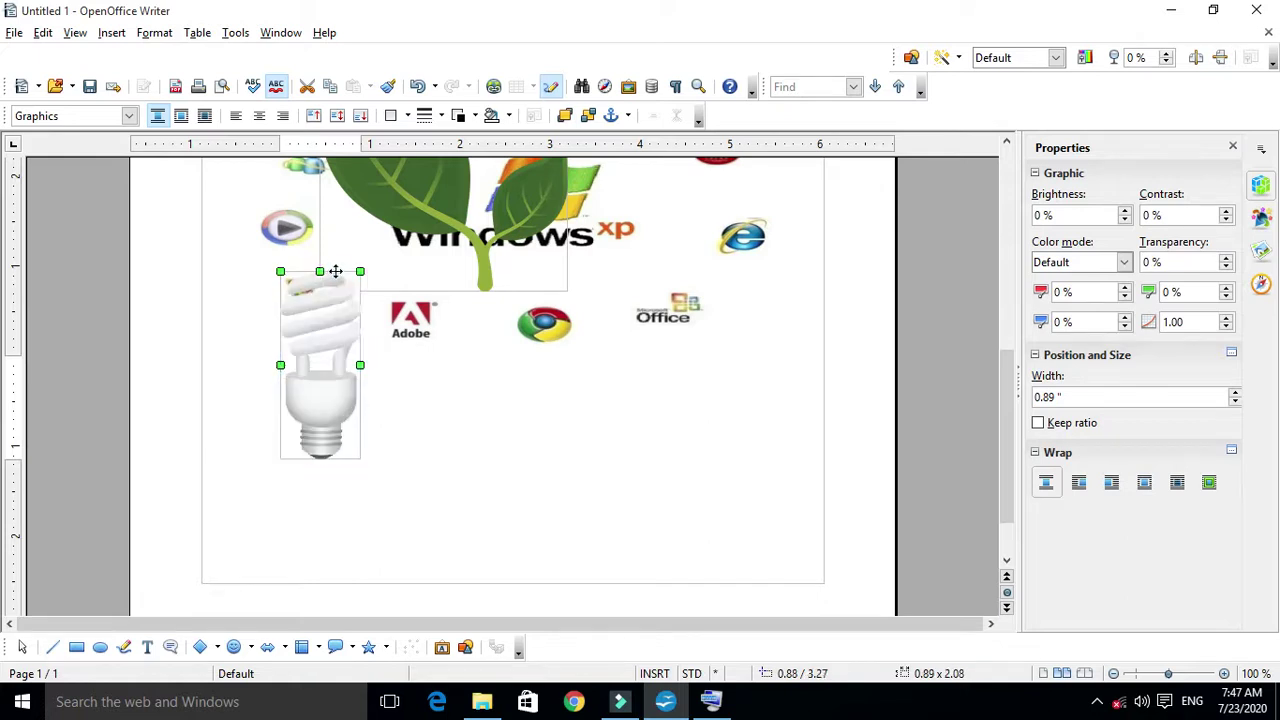
pyautogui.moveTo(341, 382); pyautogui.dragTo(255, 481)
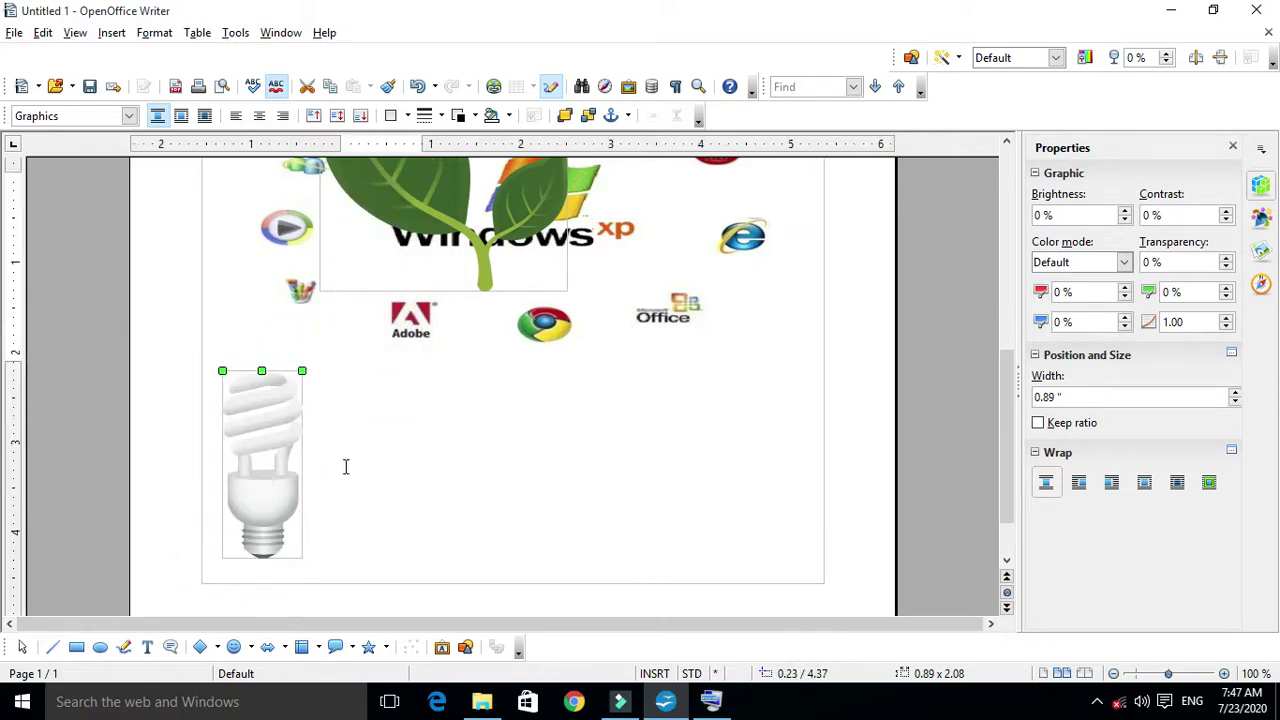
# Resize the leaf image to about 1.89 × 1.97 inches and place it beside the light bulb, below the software-logo picture.
pyautogui.click(415, 209)
pyautogui.moveTo(411, 448); pyautogui.dragTo(558, 472)
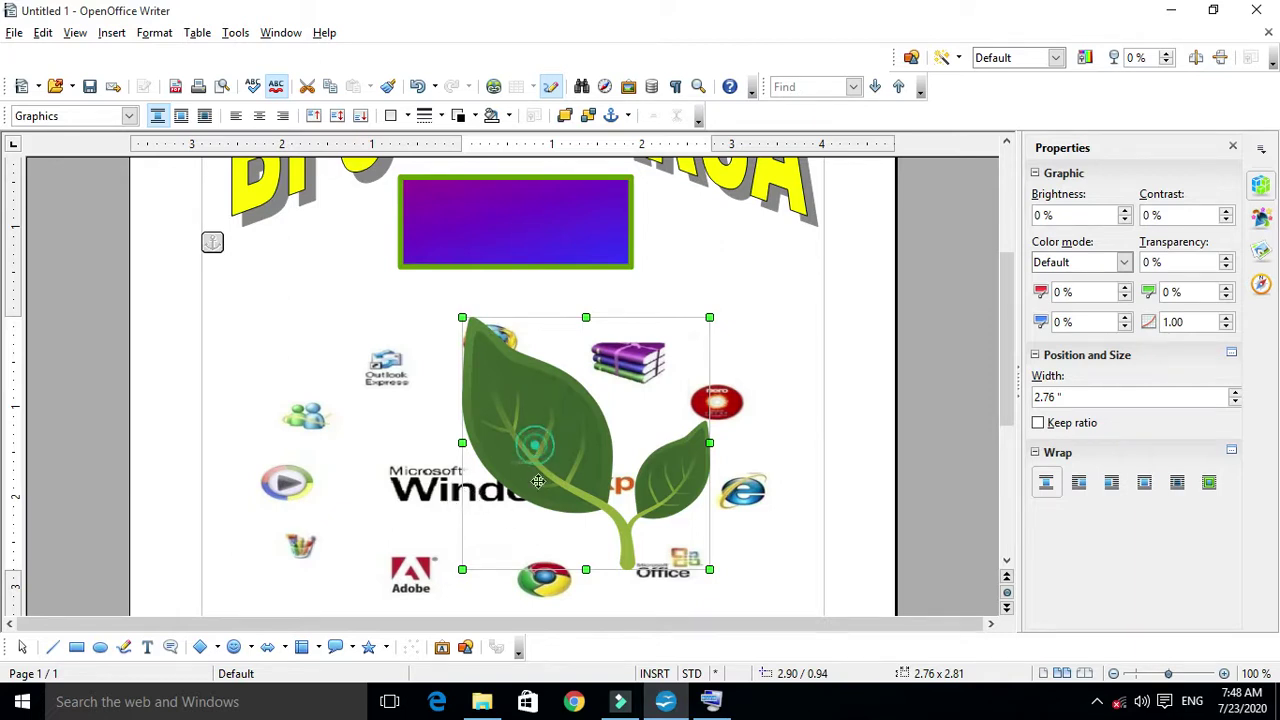
pyautogui.moveTo(545, 432); pyautogui.dragTo(516, 540)
pyautogui.moveTo(556, 431); pyautogui.dragTo(556, 481)
pyautogui.moveTo(681, 337); pyautogui.dragTo(602, 446)
pyautogui.moveTo(543, 480); pyautogui.dragTo(515, 532)
pyautogui.scroll(-3, 600, 490)
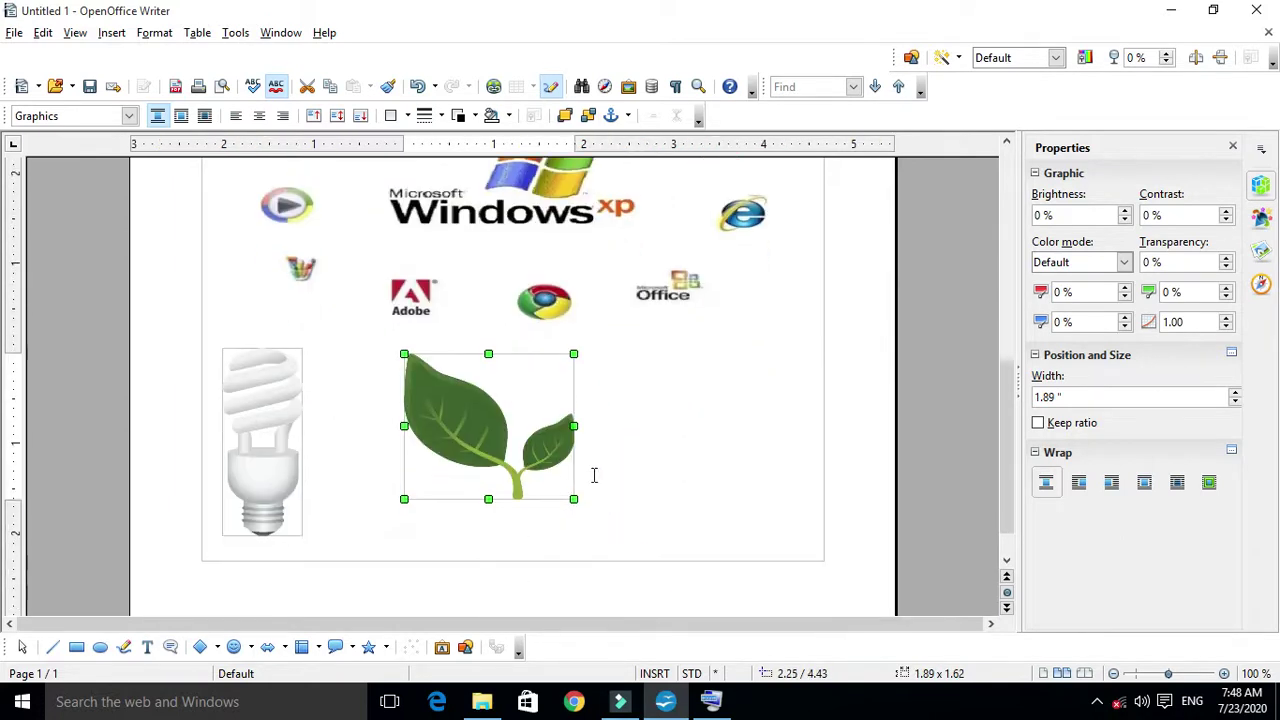
pyautogui.moveTo(488, 498); pyautogui.dragTo(488, 531)
# Browse the Gallery's Arrows, Sounds and Symbols themes, and close the Gallery.
pyautogui.click(629, 88)
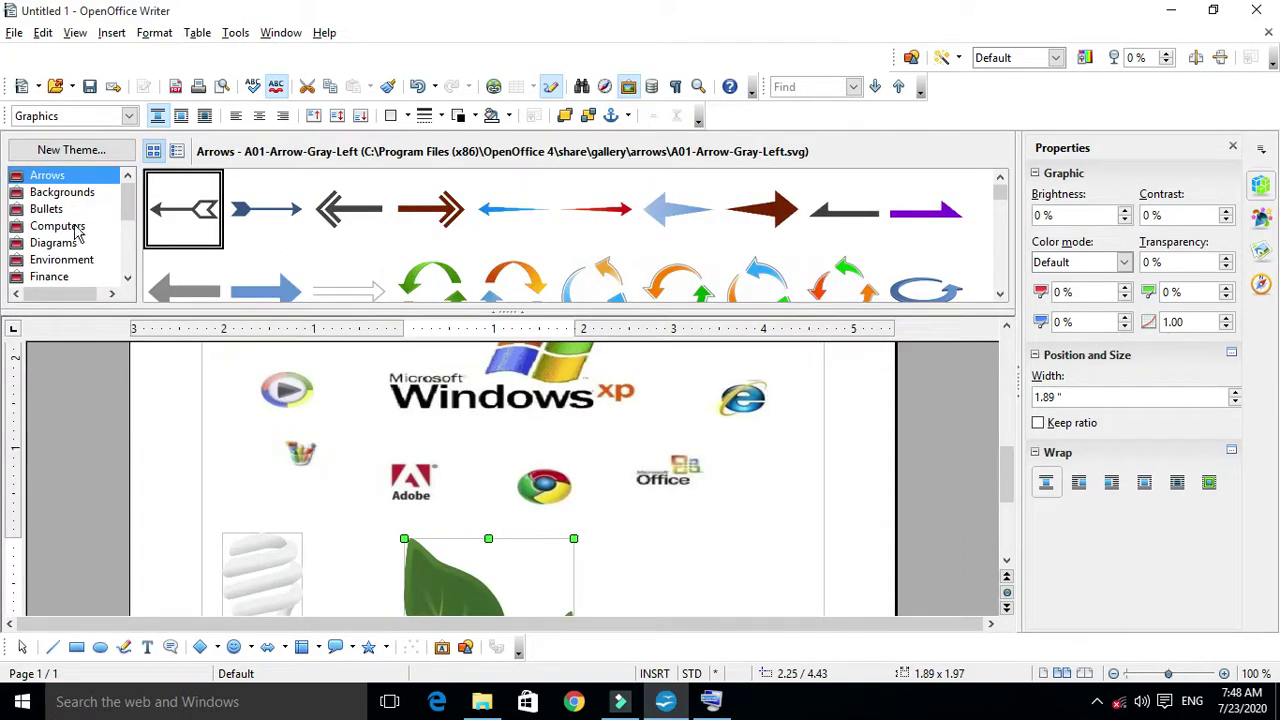
pyautogui.scroll(-2, 793, 207)
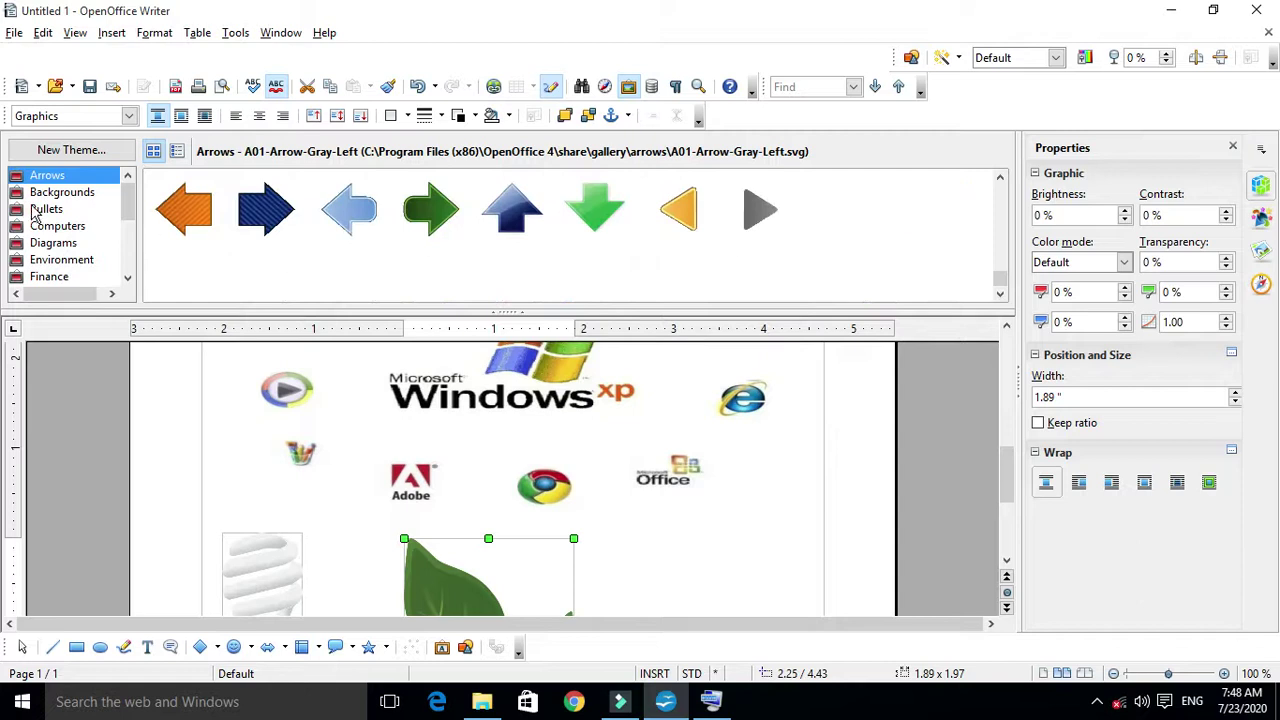
pyautogui.scroll(-1, 62, 222)
pyautogui.scroll(-2, 64, 224)
pyautogui.click(69, 210)
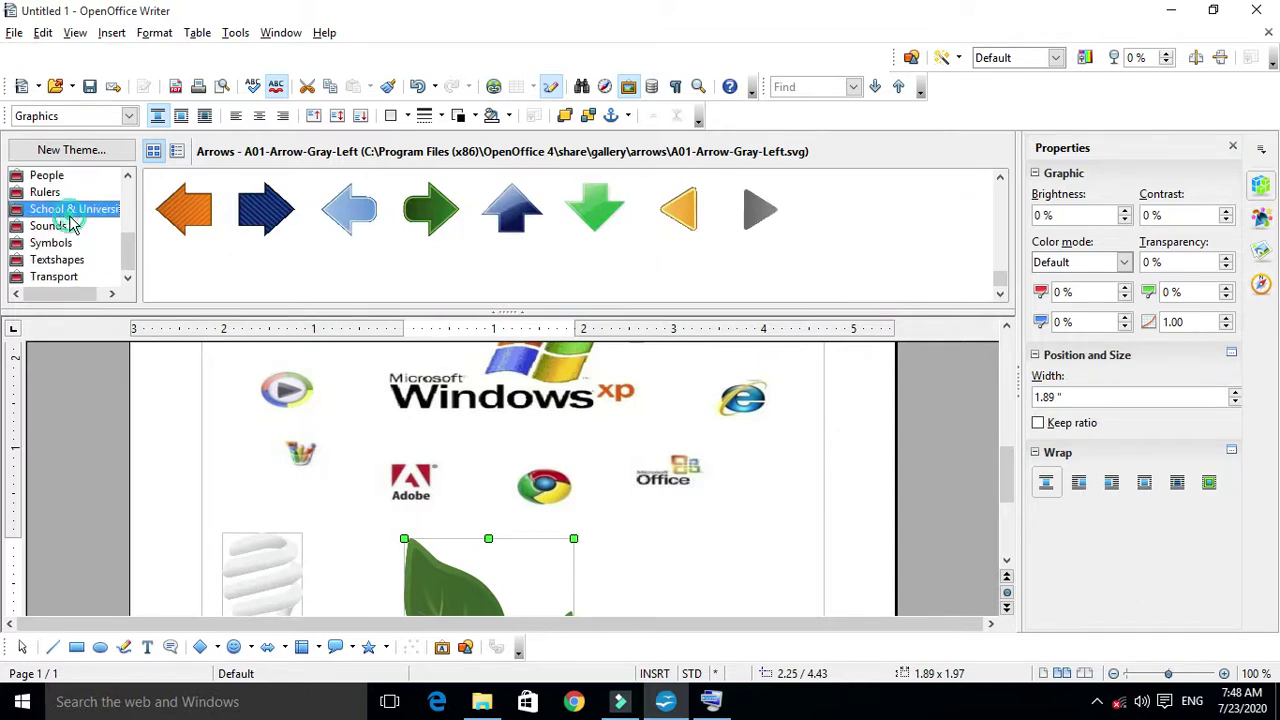
pyautogui.click(62, 228)
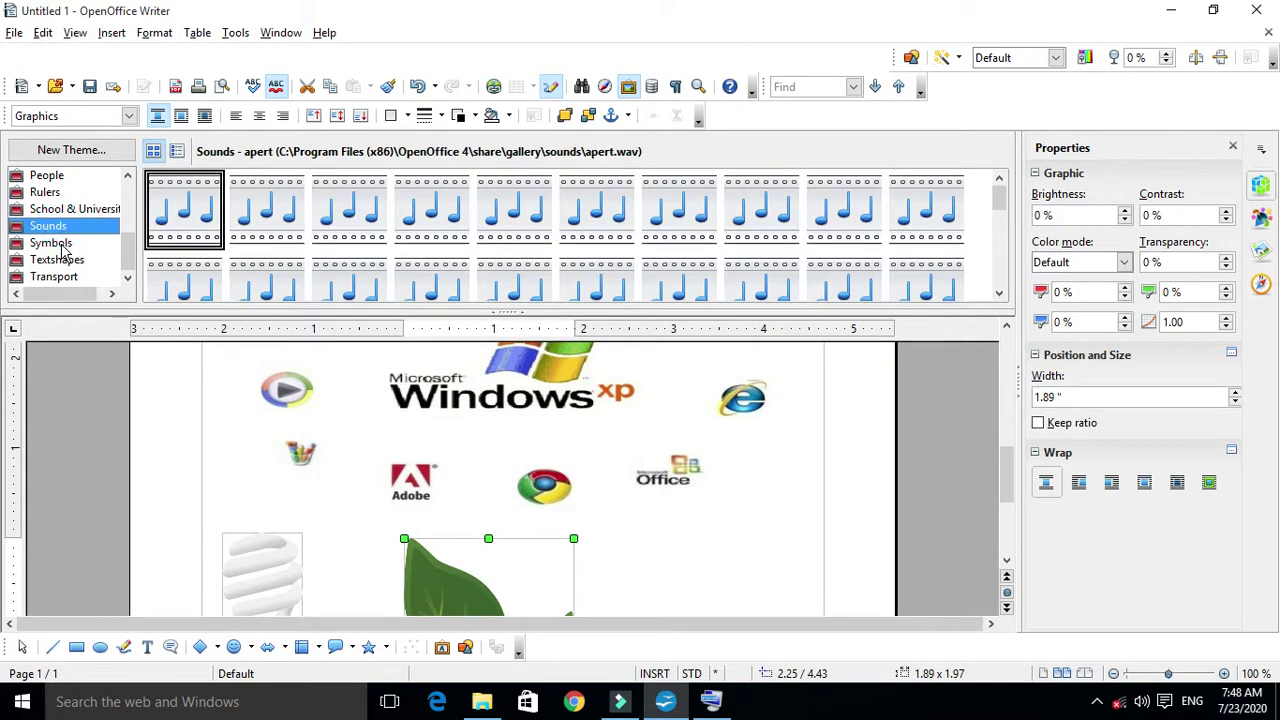
pyautogui.click(62, 244)
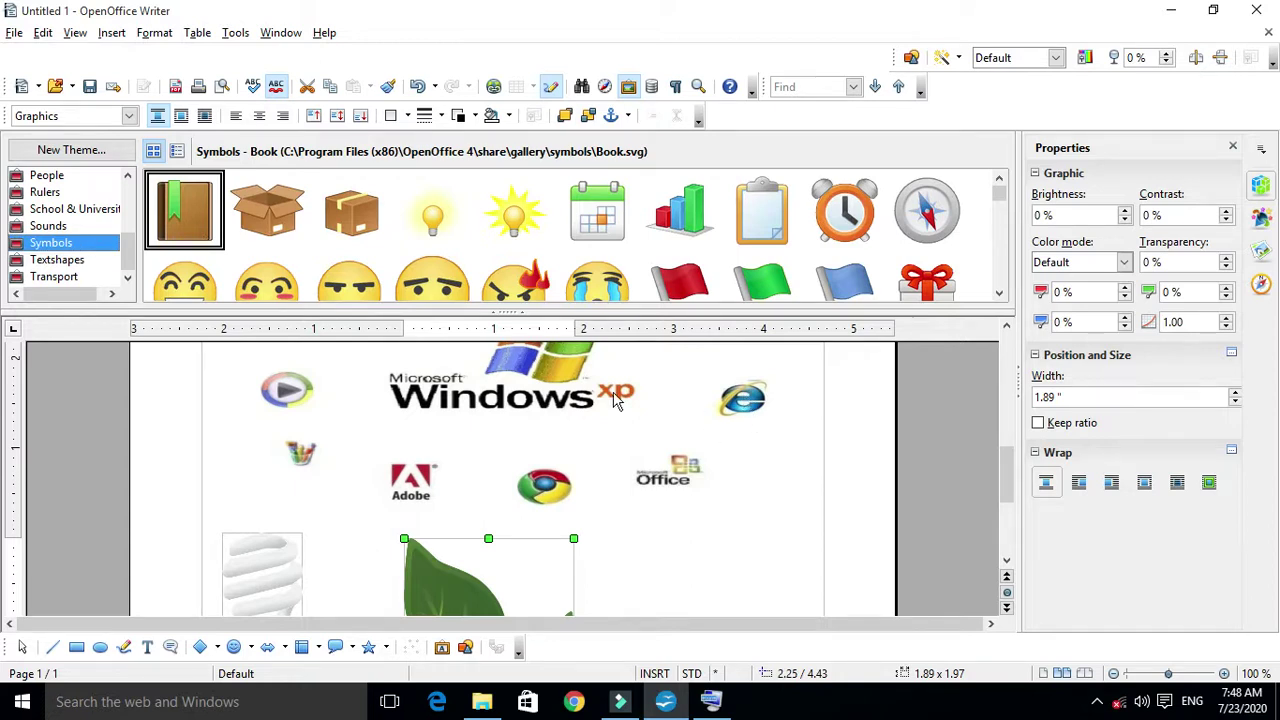
pyautogui.click(629, 87)
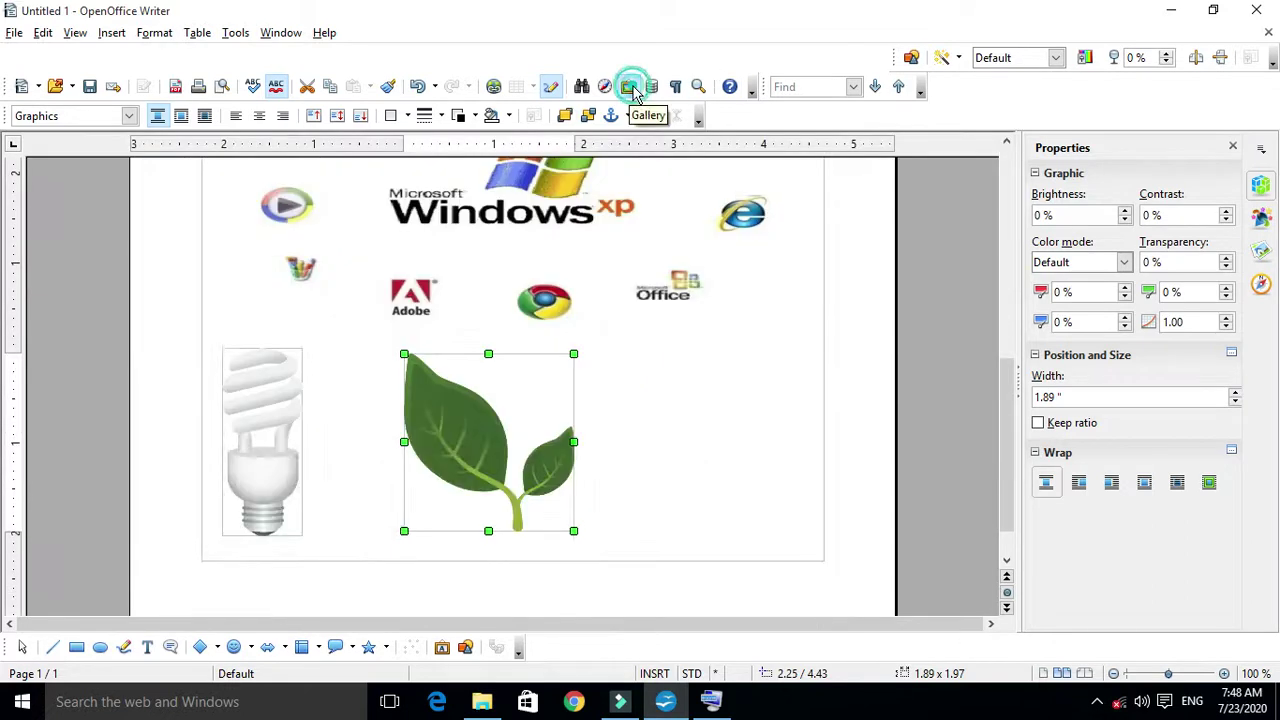
# Shrink the leaf image to about 1.80 × 1.47 inches.
pyautogui.scroll(-1, 709, 350)
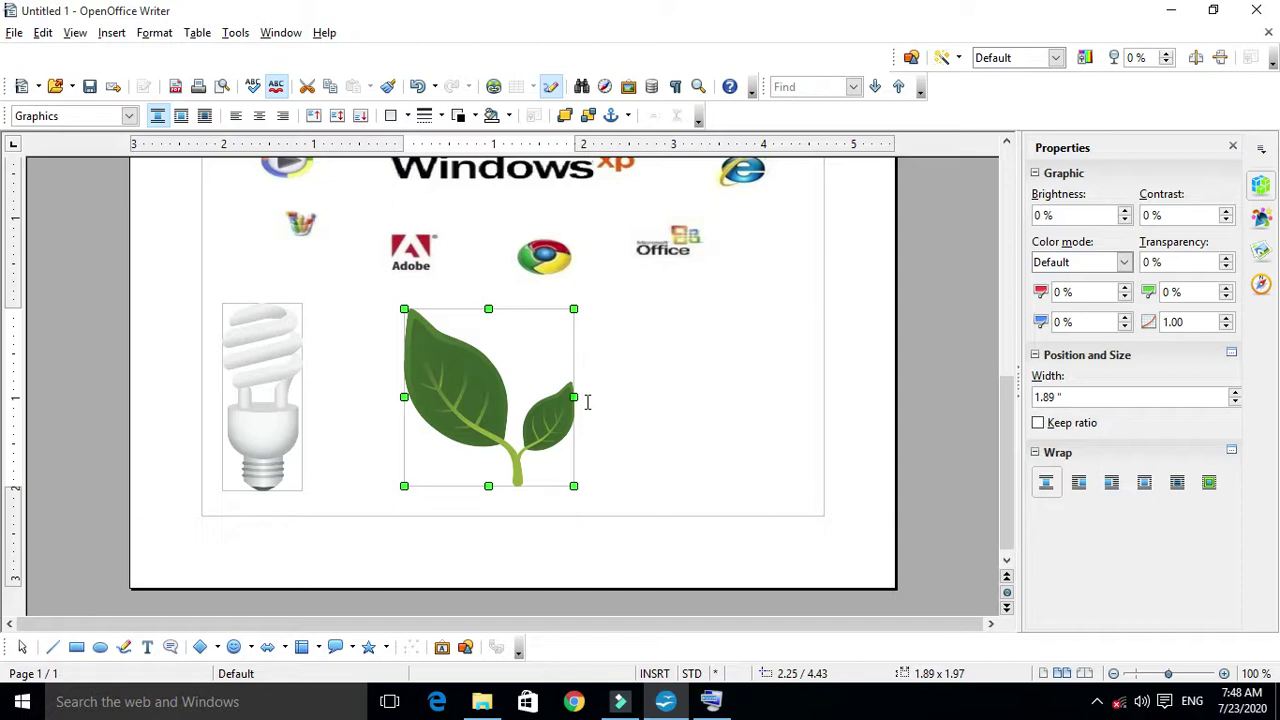
pyautogui.moveTo(574, 308); pyautogui.dragTo(563, 355)
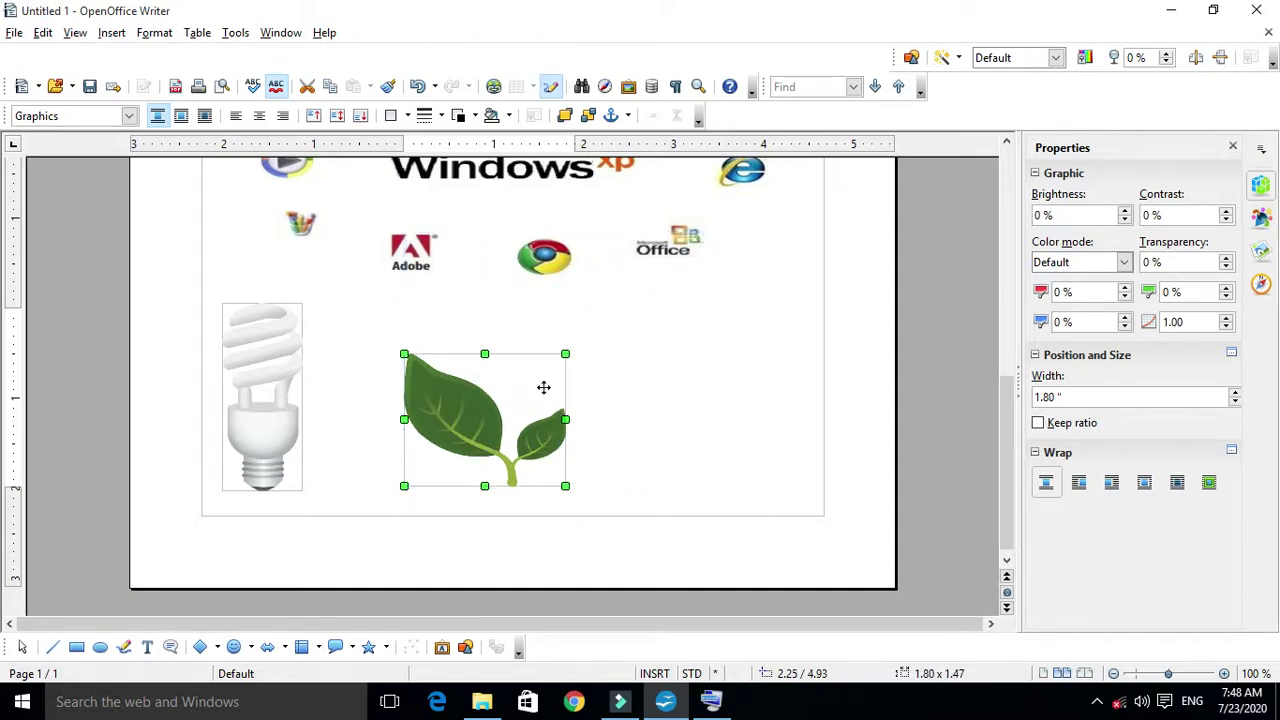
# Open the crop settings of the software-logo picture and choose to keep the image size.
pyautogui.scroll(4, 608, 394)
pyautogui.click(568, 345)
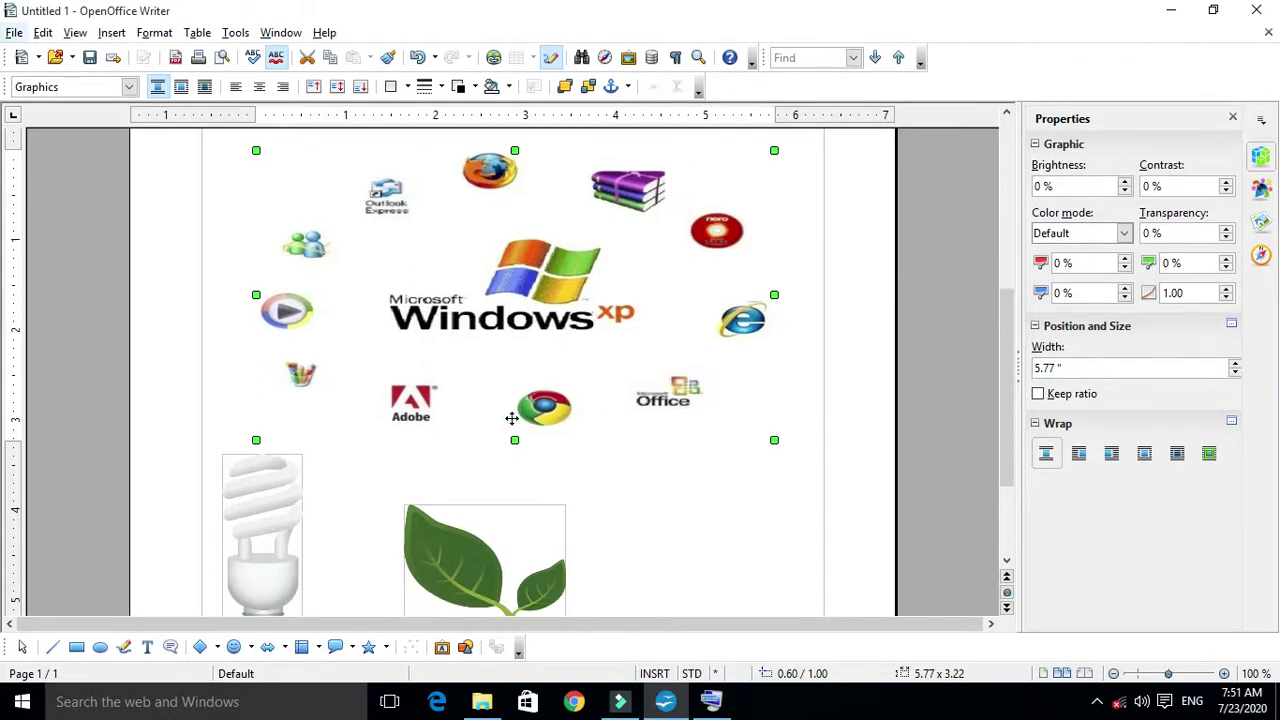
pyautogui.rightClick(504, 244)
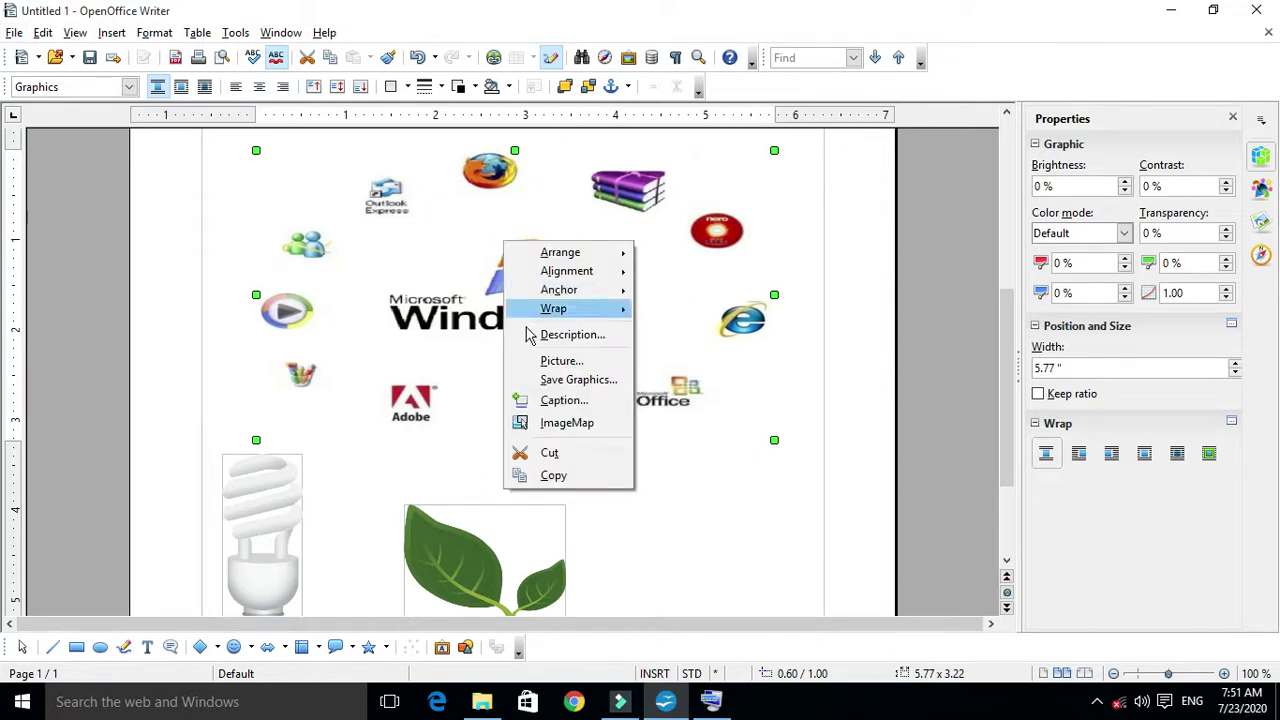
pyautogui.click(576, 370)
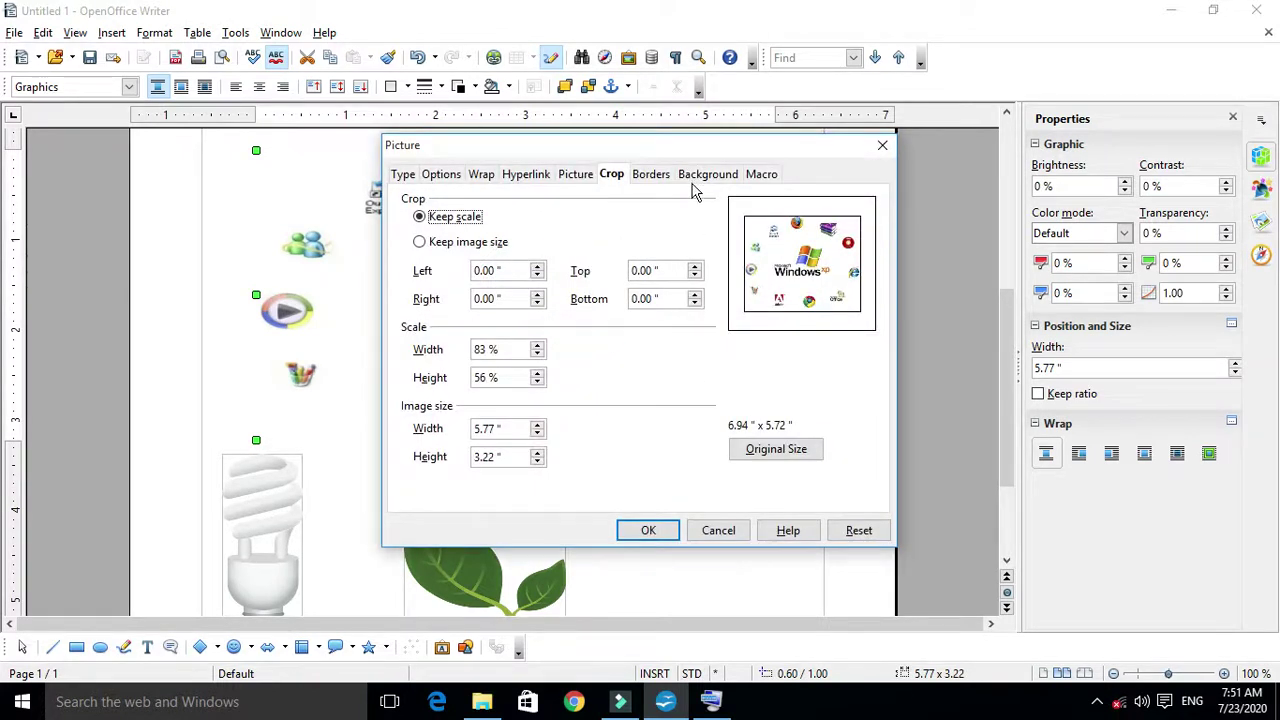
pyautogui.moveTo(678, 155); pyautogui.dragTo(643, 195)
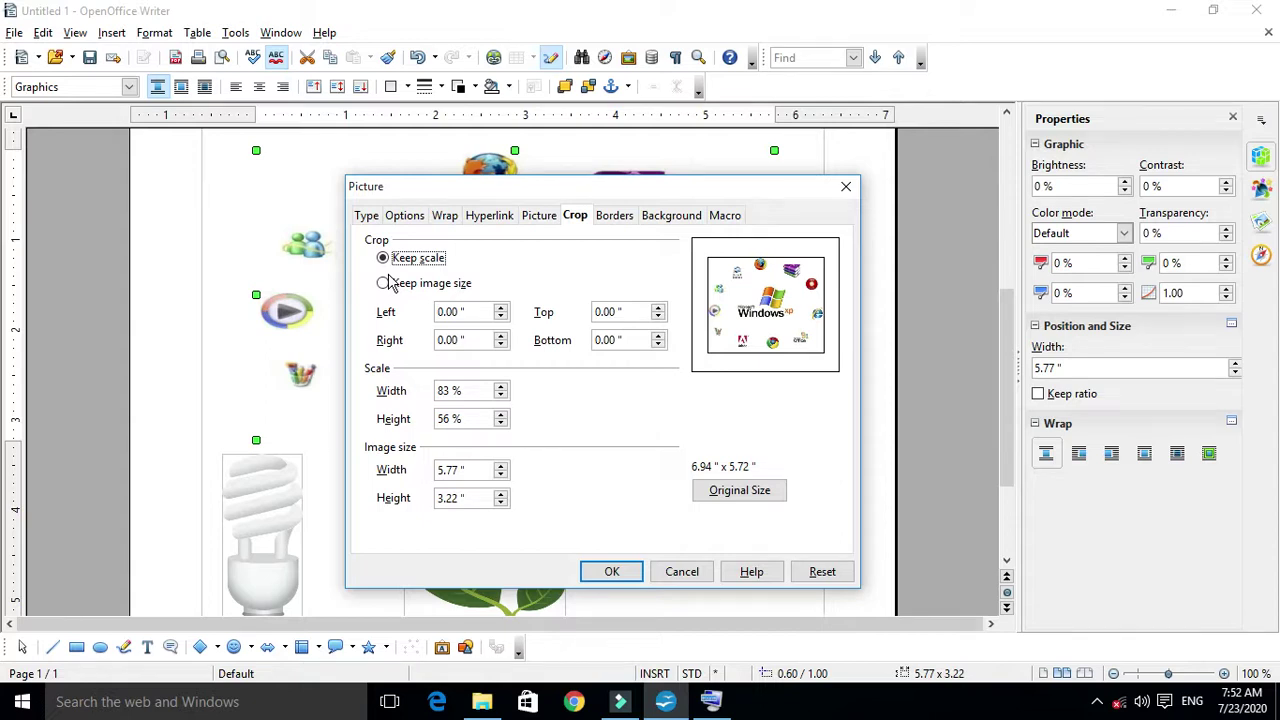
pyautogui.click(383, 284)
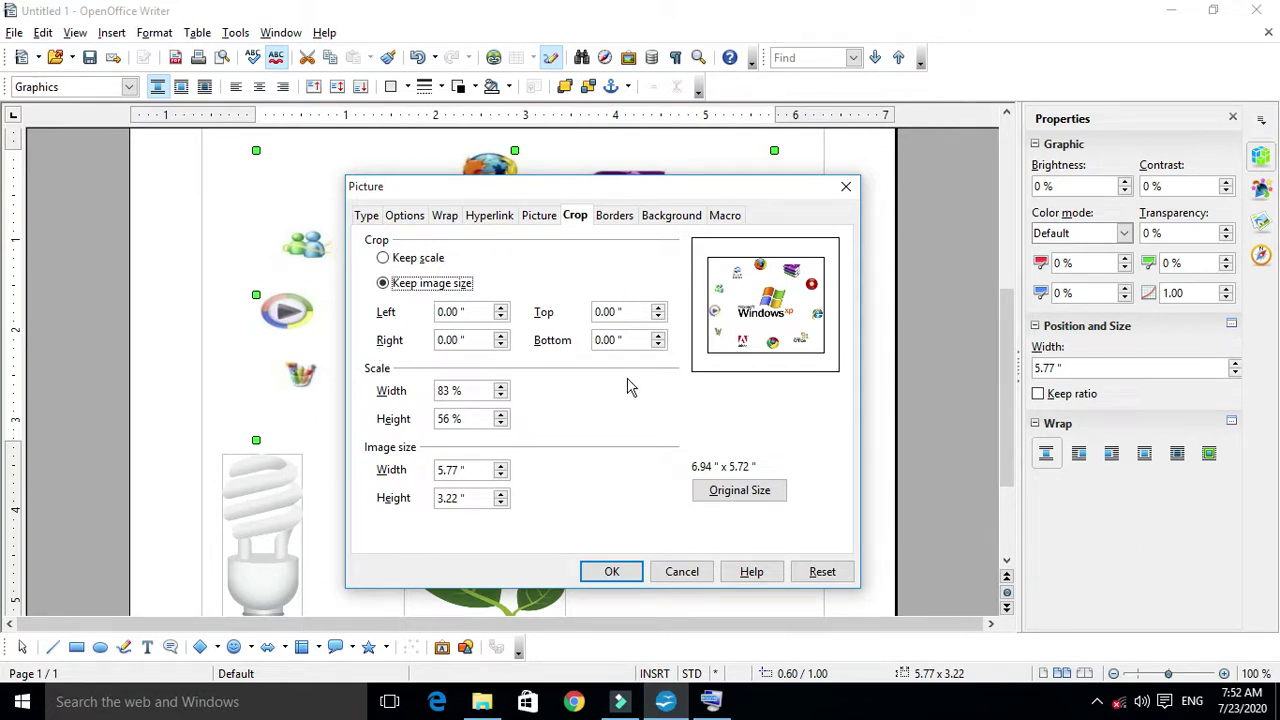
# Set the picture's left and right crop to 0.70 inches each.
pyautogui.click(501, 310)
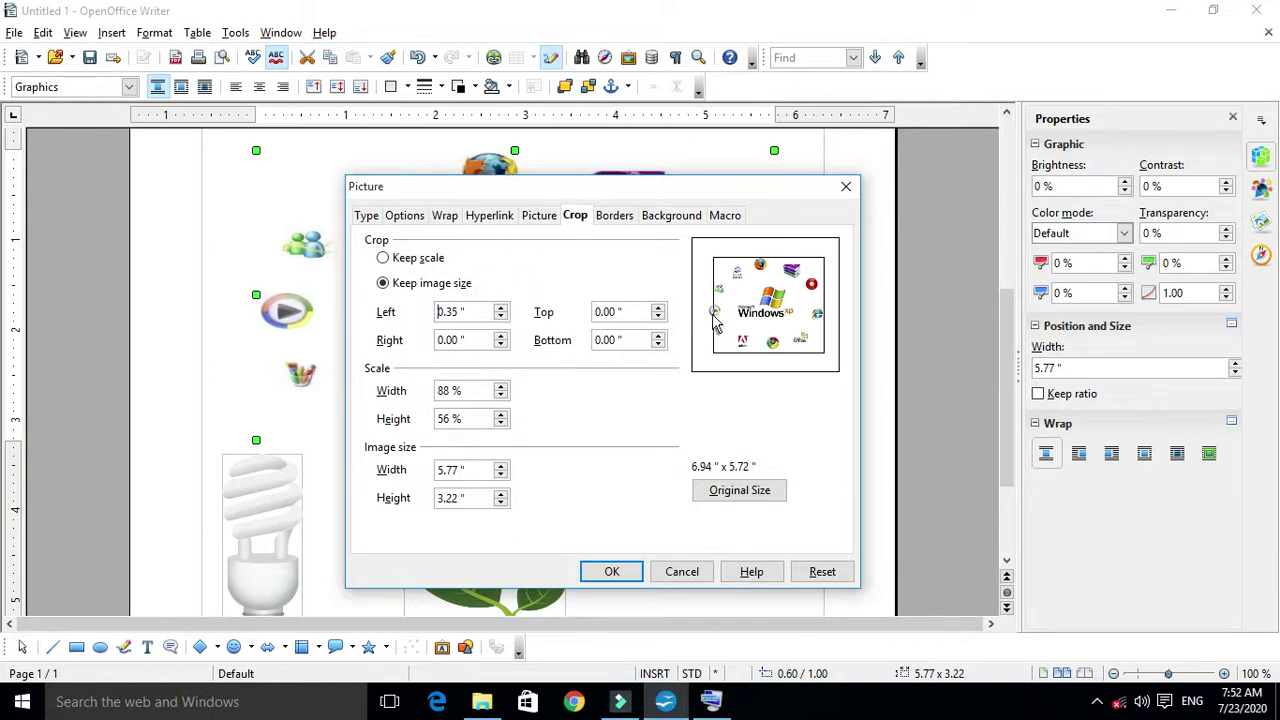
pyautogui.click(501, 337)
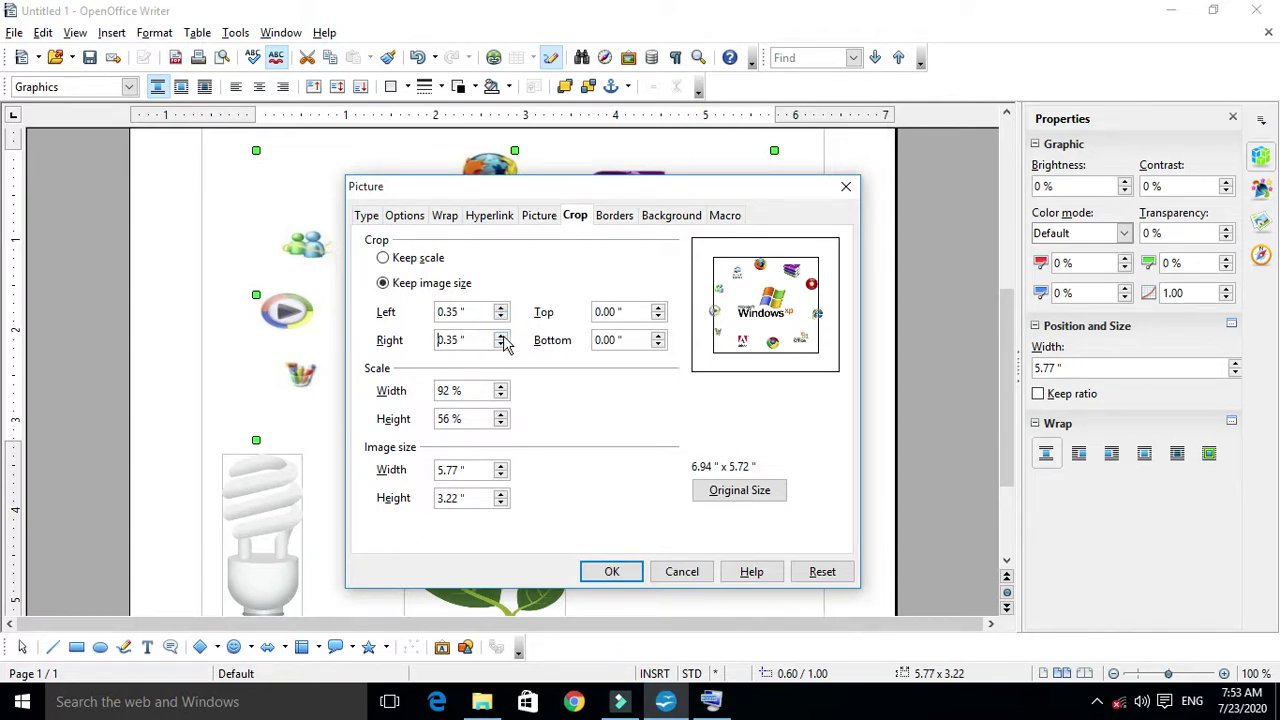
pyautogui.click(501, 337)
pyautogui.click(502, 311)
pyautogui.click(501, 311)
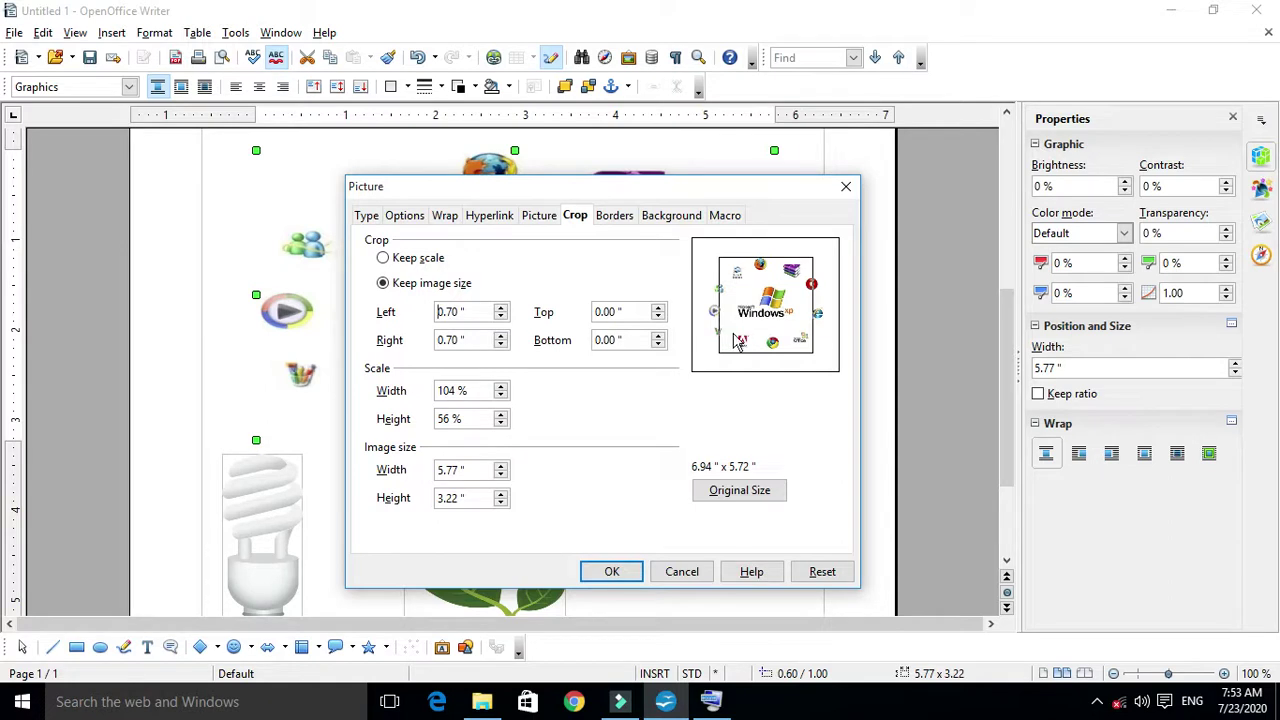
# Set the picture's top and bottom crop to 0.58 inches each and apply the crop.
pyautogui.click(658, 308)
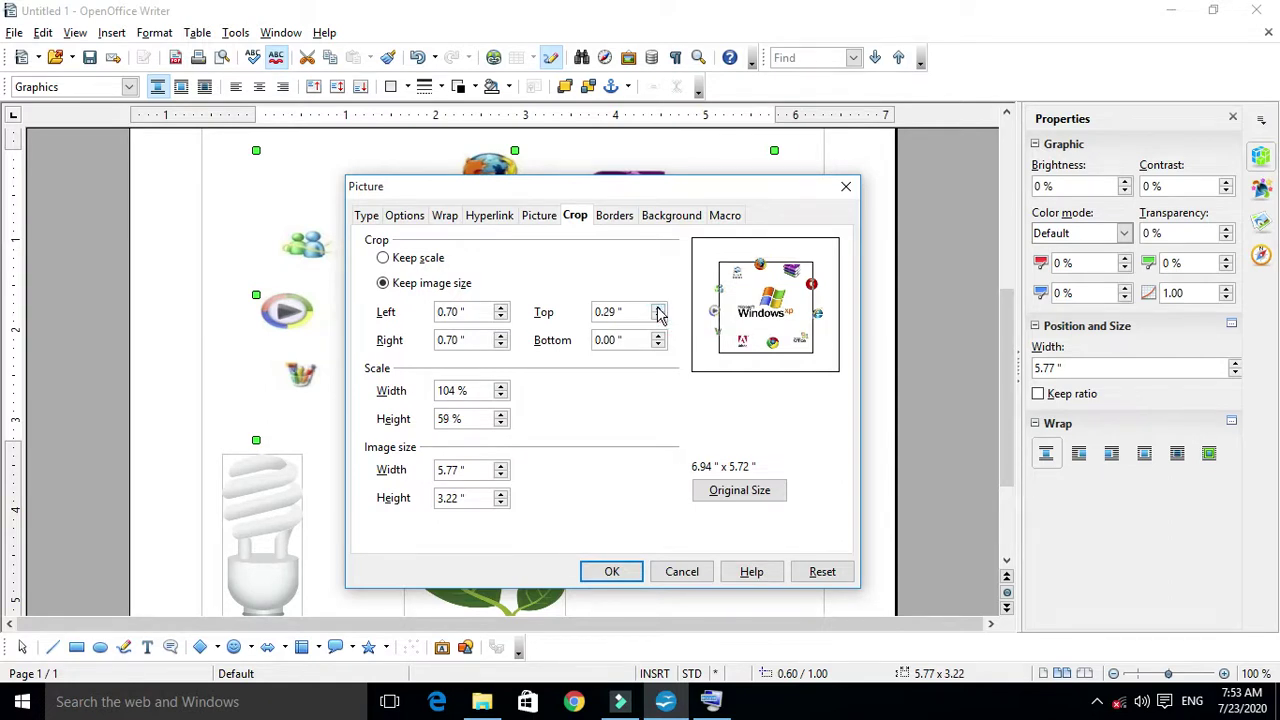
pyautogui.click(658, 310)
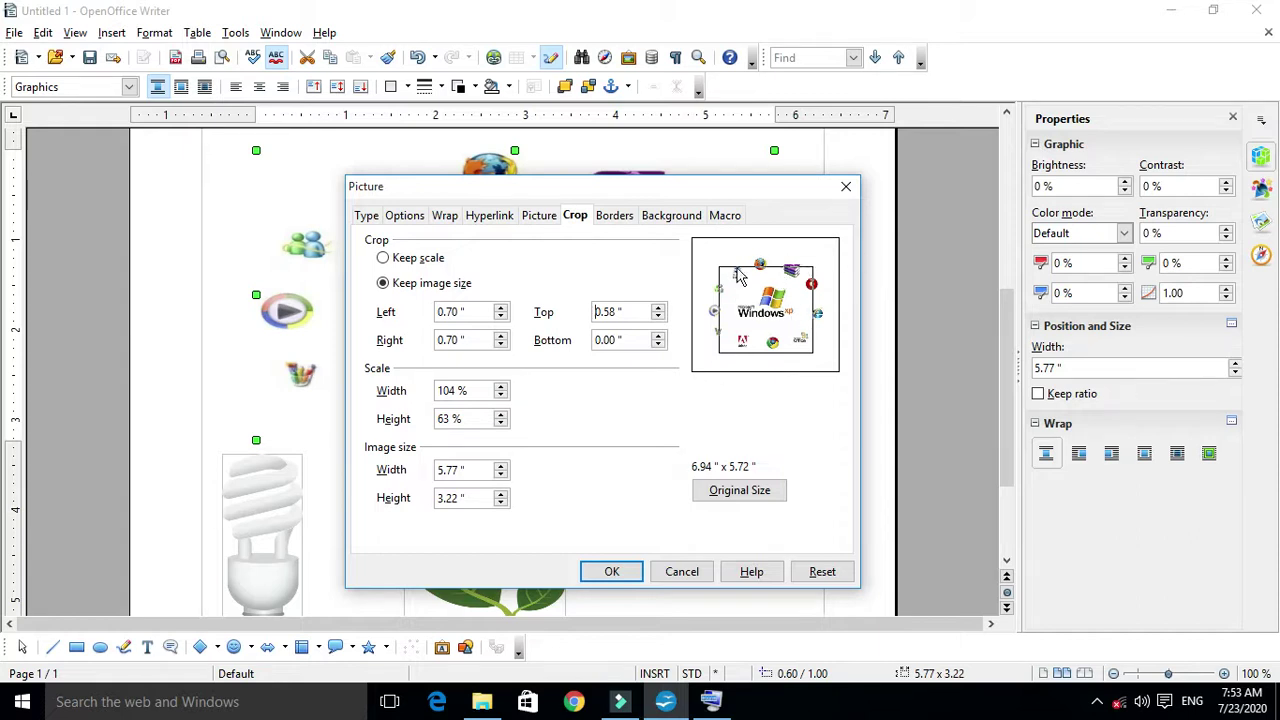
pyautogui.click(658, 336)
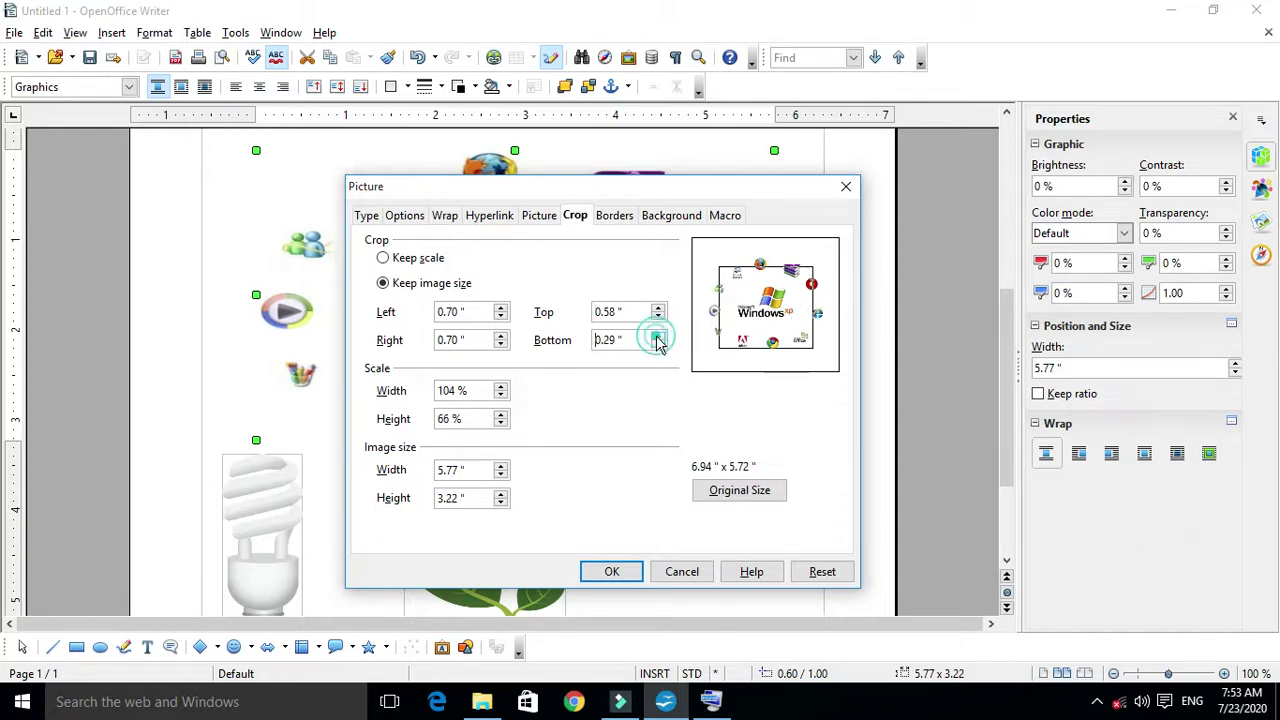
pyautogui.click(658, 339)
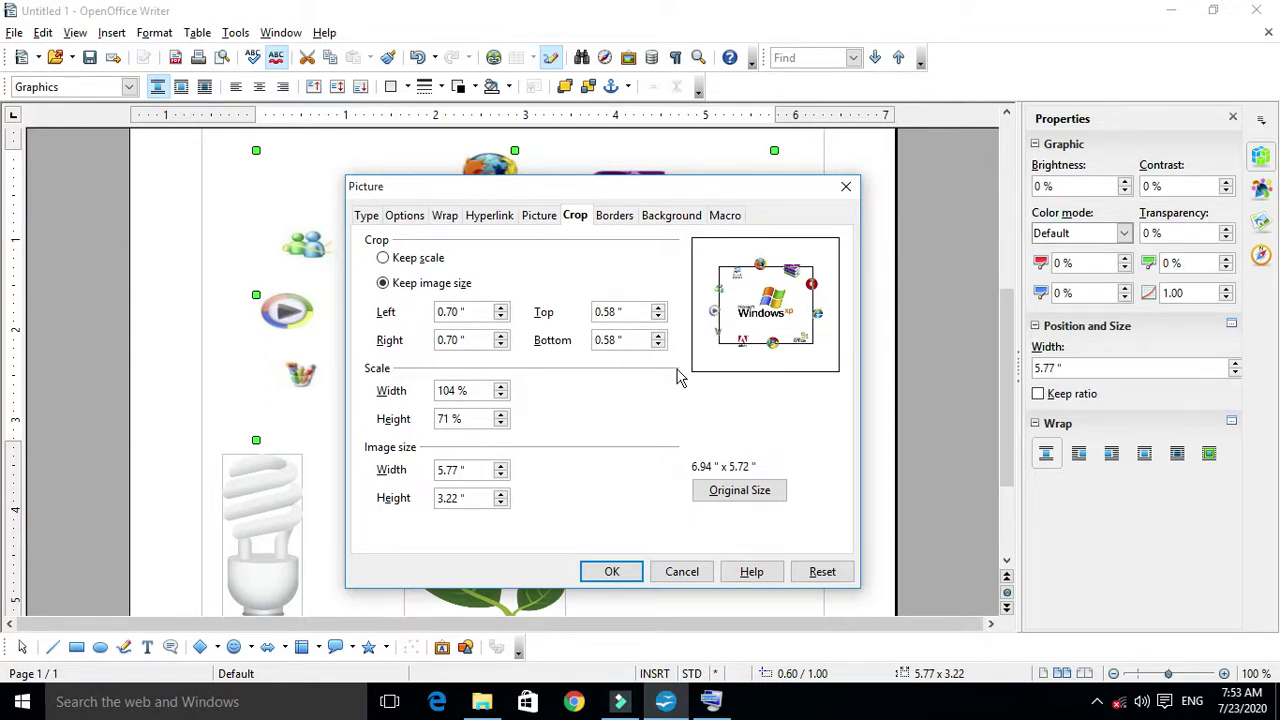
pyautogui.click(612, 573)
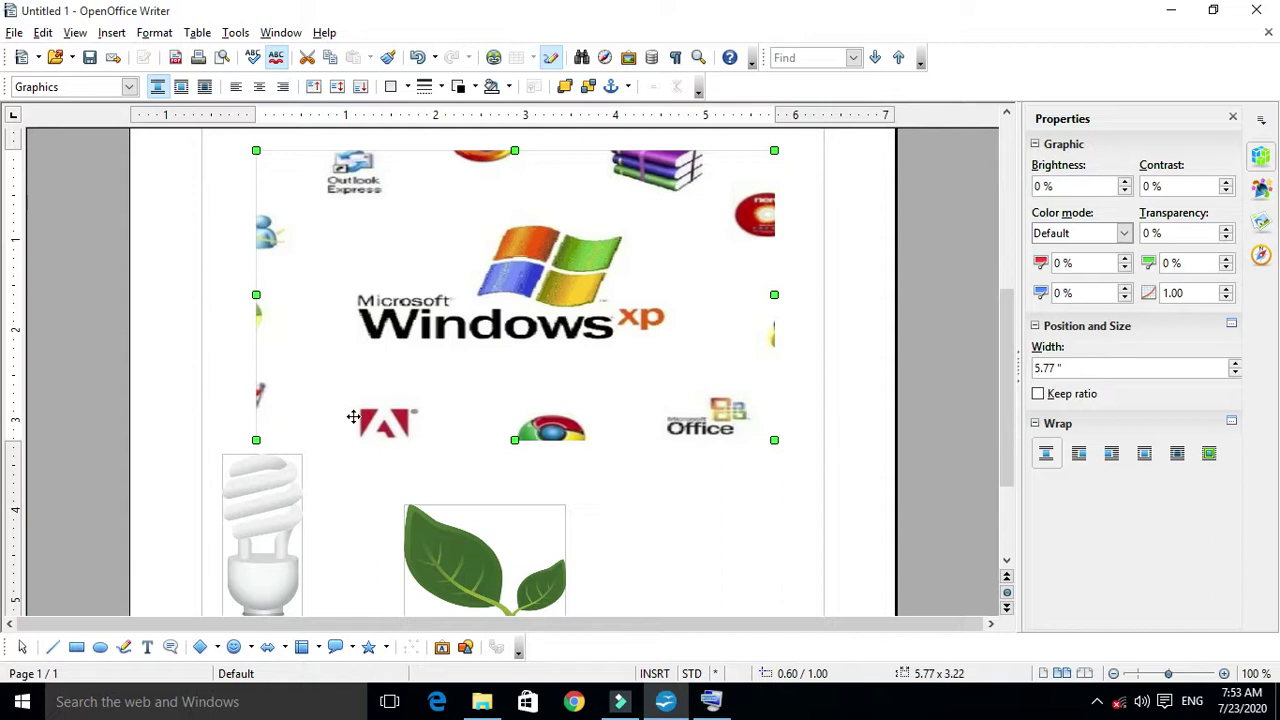
# Check the cropped software-logo picture's crop settings and close them without changes.
pyautogui.rightClick(518, 290)
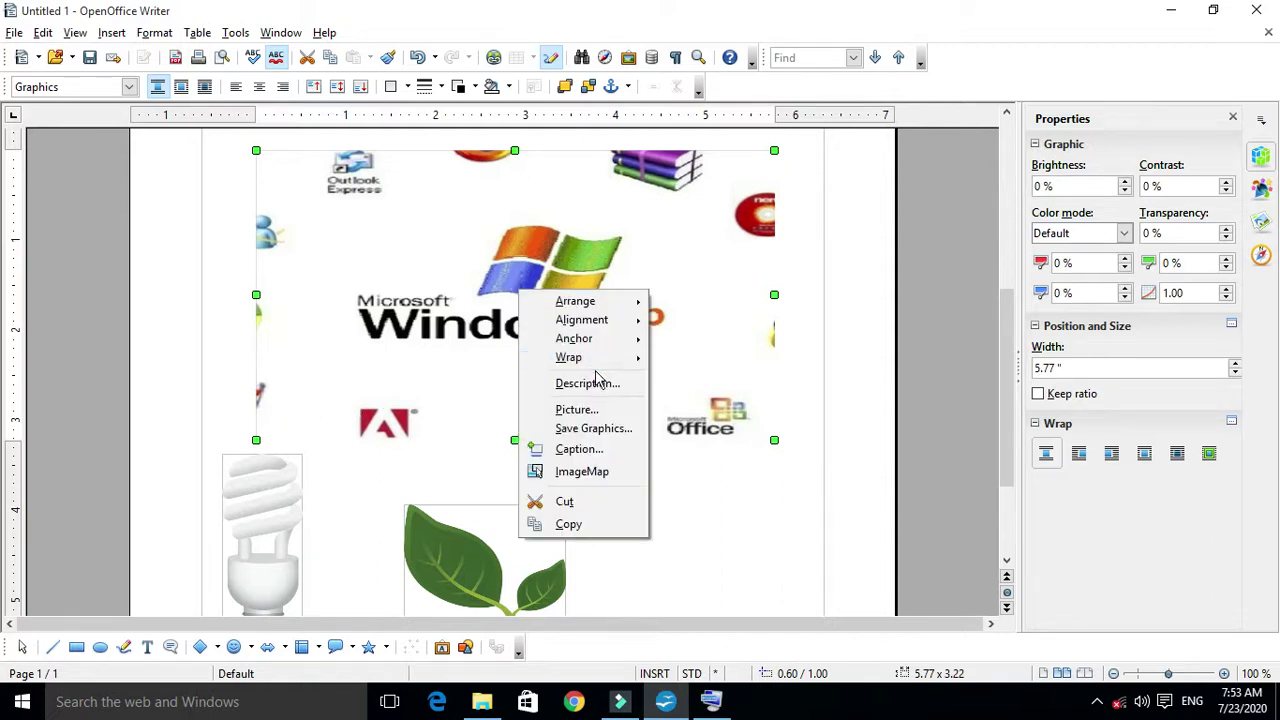
pyautogui.click(580, 428)
pyautogui.click(618, 38)
pyautogui.rightClick(586, 266)
pyautogui.click(674, 390)
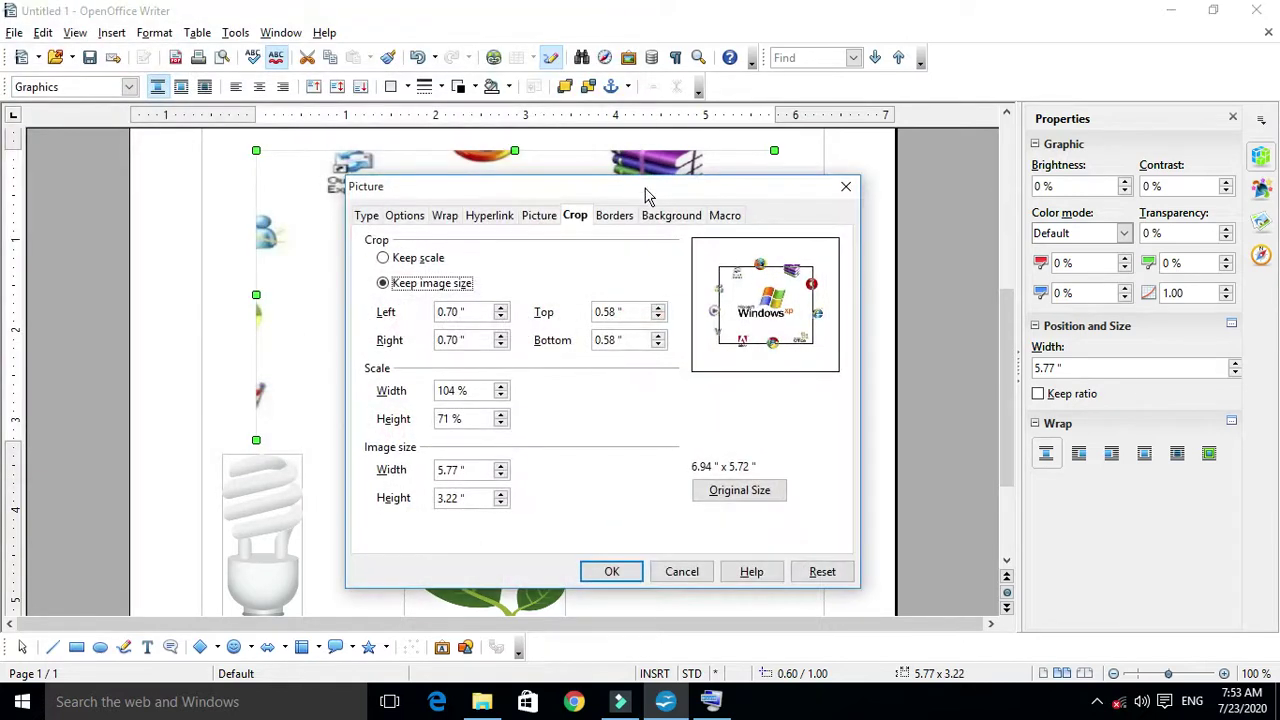
pyautogui.moveTo(643, 194); pyautogui.dragTo(755, 202)
pyautogui.click(957, 196)
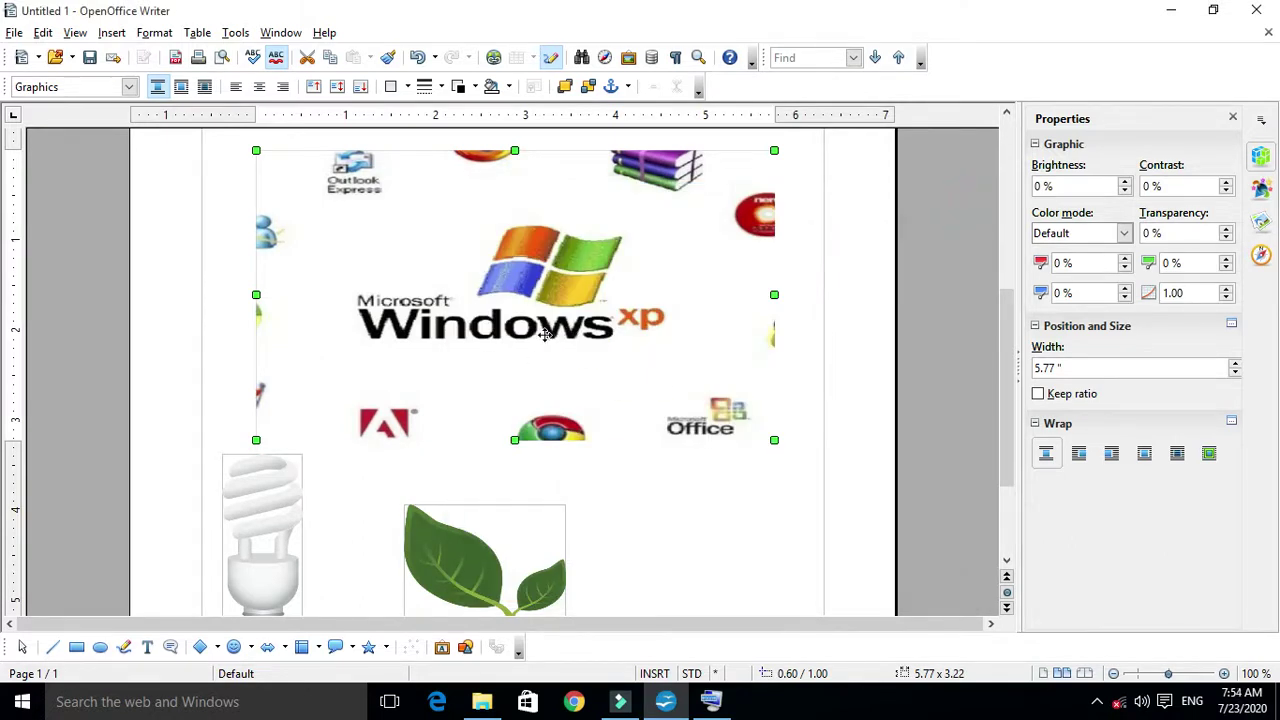
# Review the software-logo picture's type, wrap, hyperlink, picture, border and crop settings.
pyautogui.rightClick(544, 256)
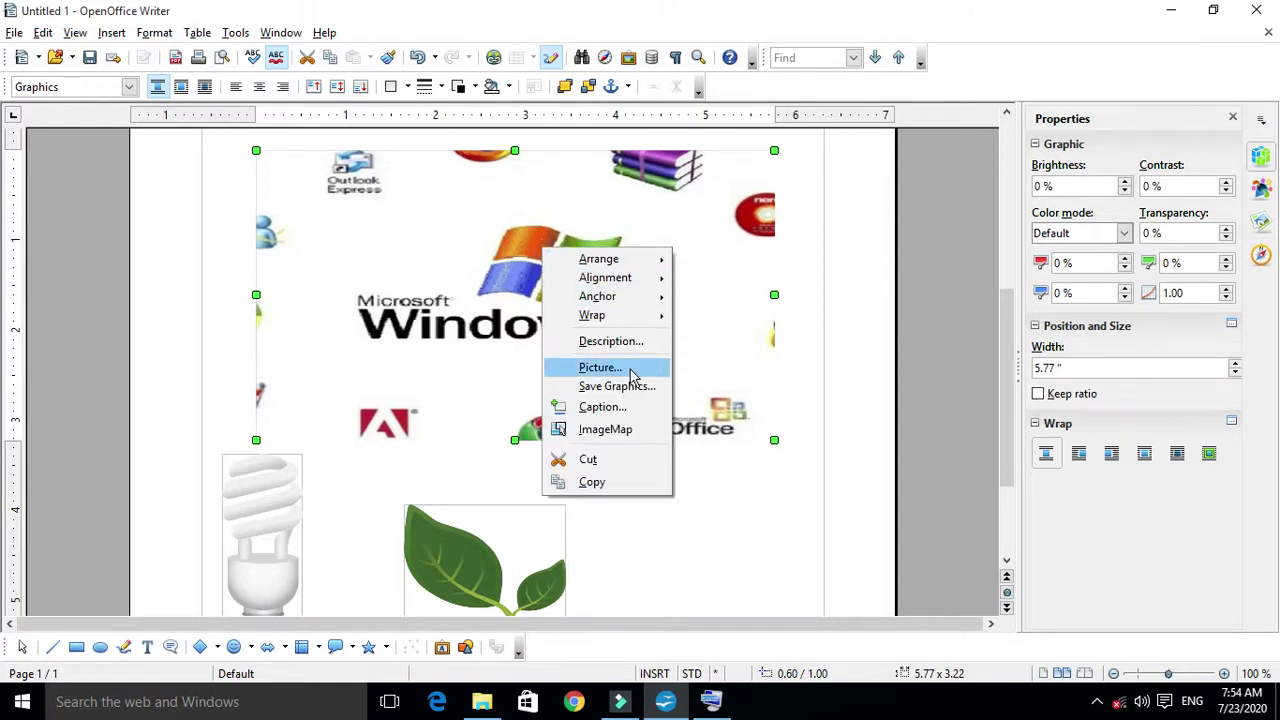
pyautogui.click(600, 367)
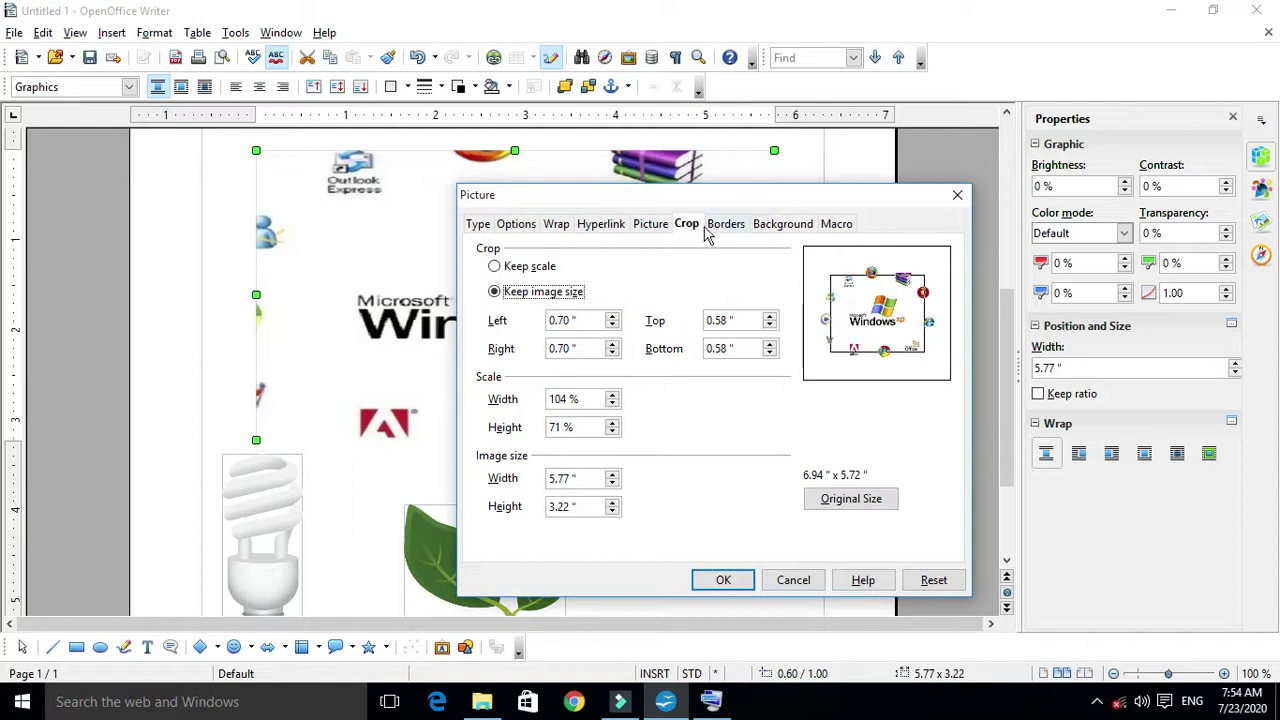
pyautogui.click(477, 224)
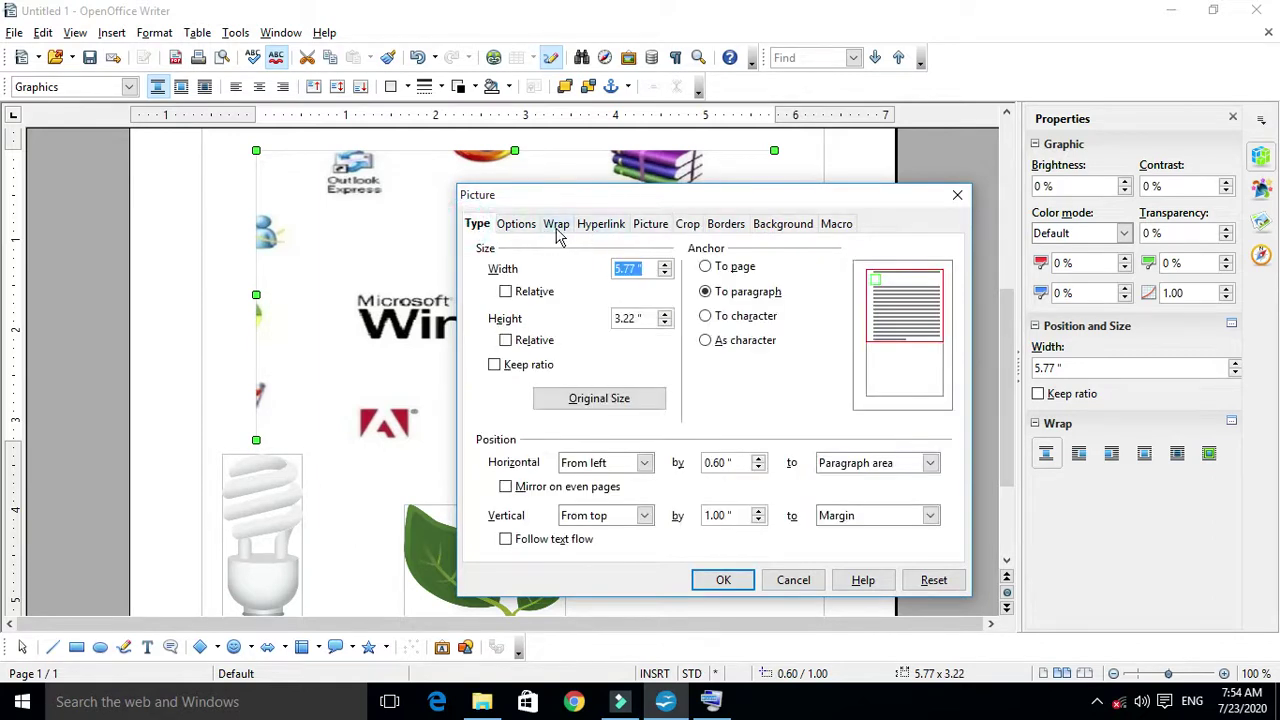
pyautogui.click(556, 224)
pyautogui.click(598, 224)
pyautogui.click(652, 224)
pyautogui.click(687, 224)
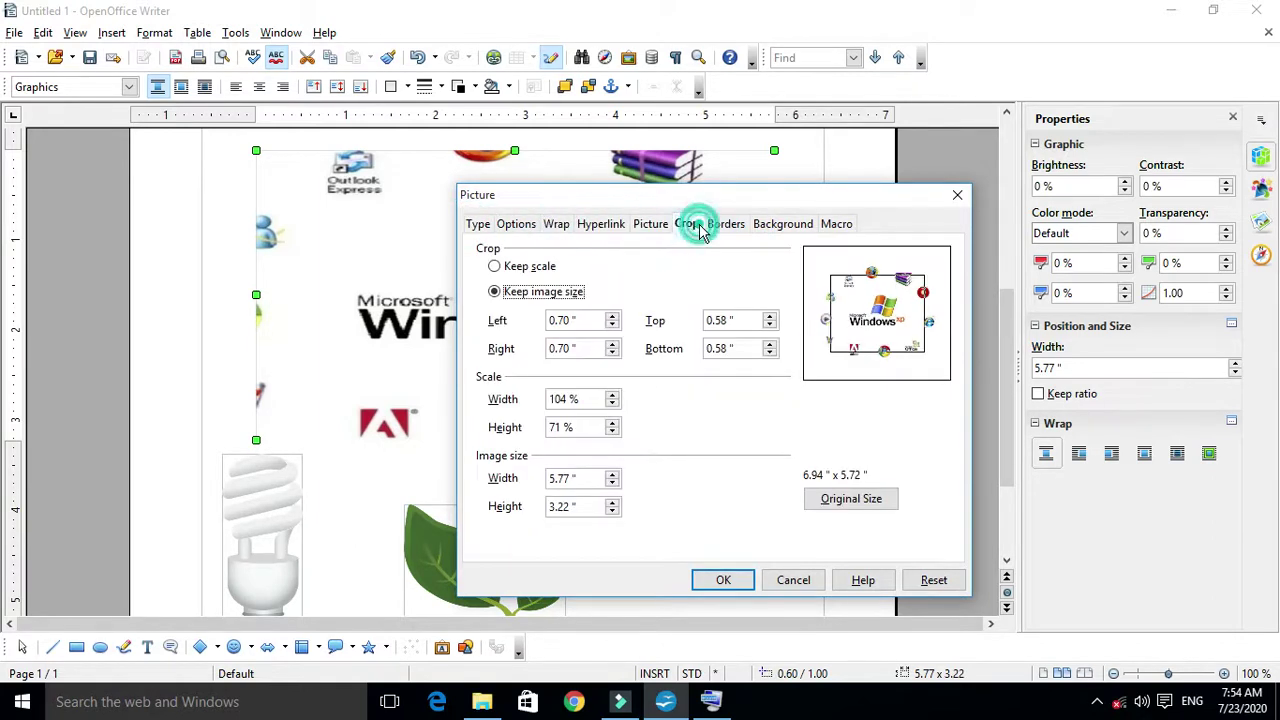
pyautogui.click(724, 224)
pyautogui.click(686, 226)
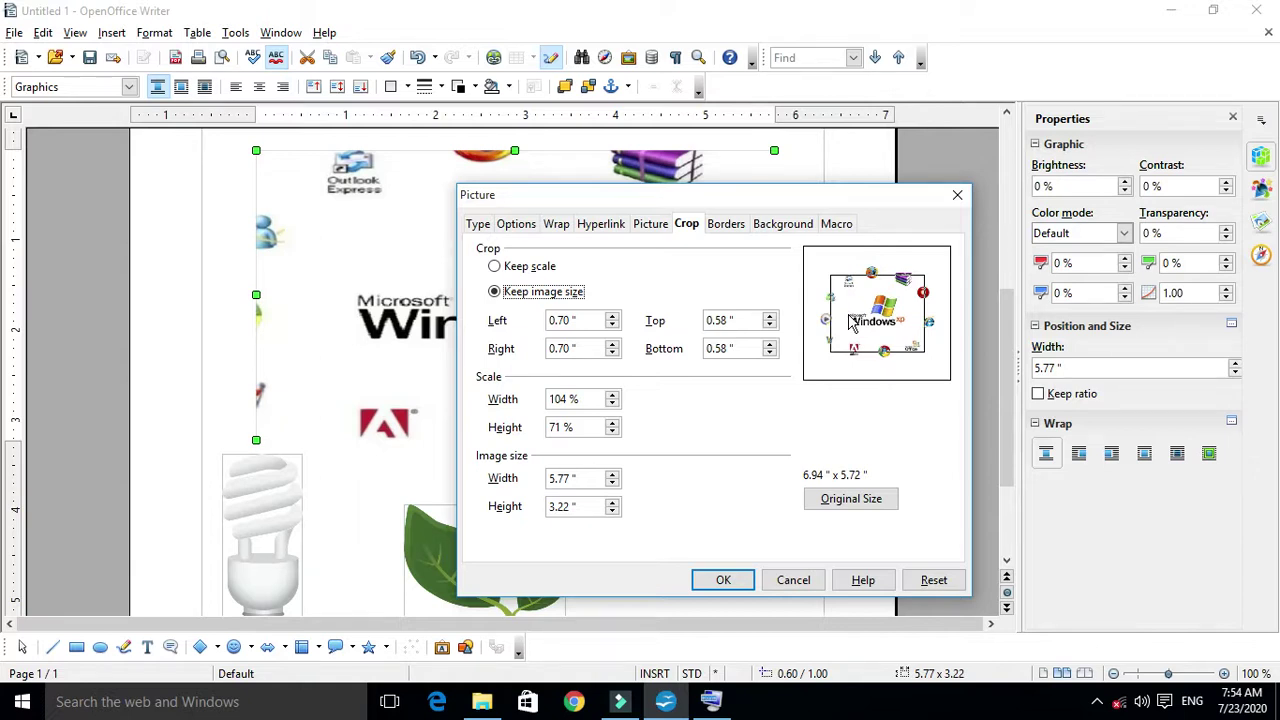
pyautogui.click(736, 582)
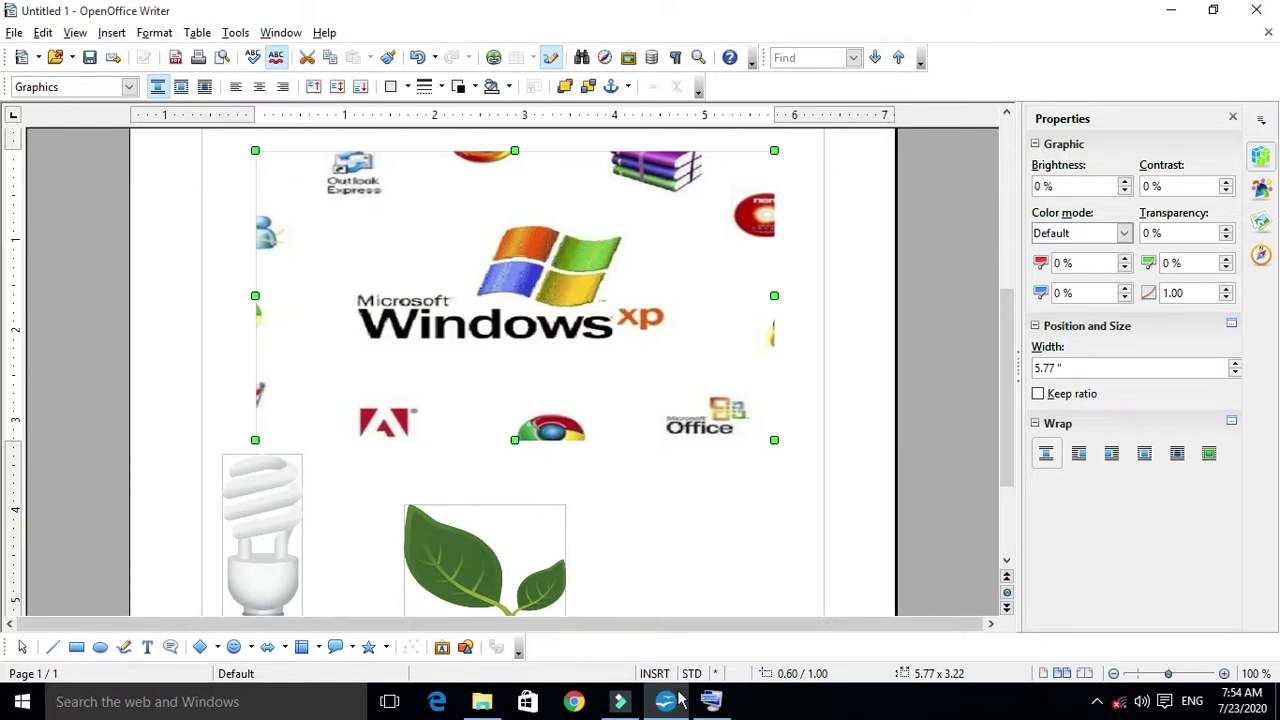
# Bring up the On-Screen Keyboard and delete the selected software-logo picture with it.
pyautogui.click(711, 701)
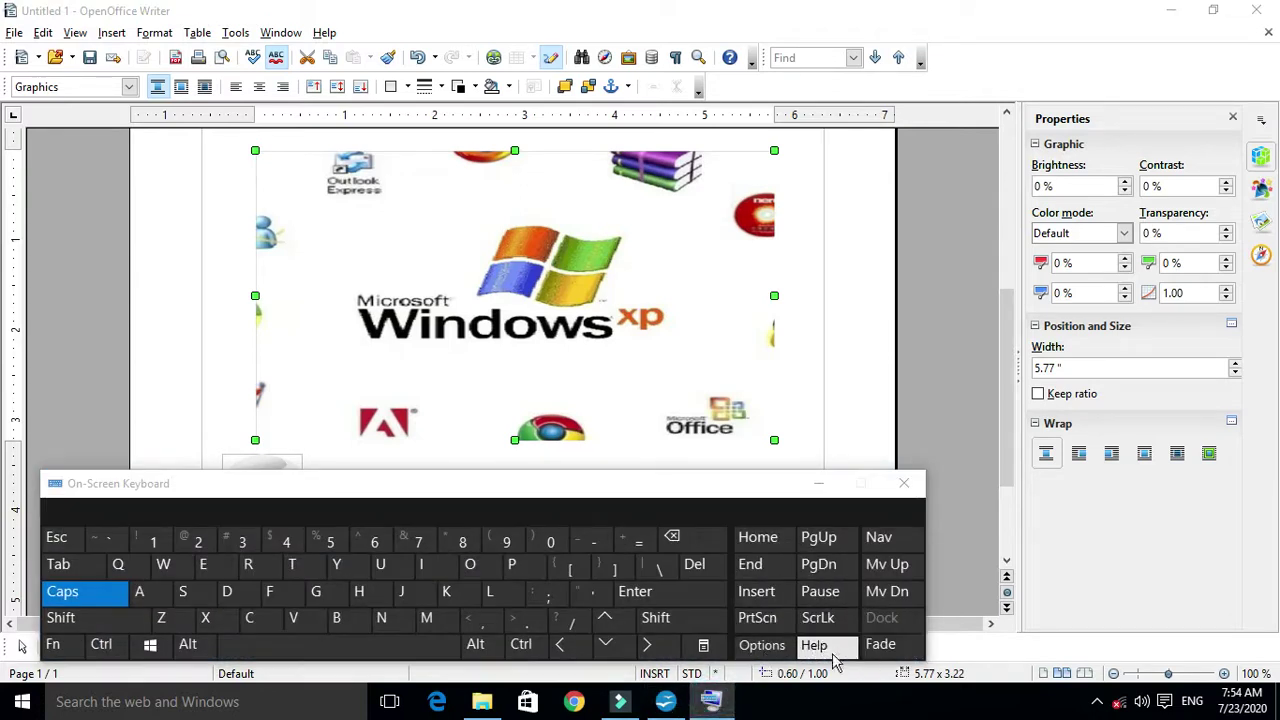
pyautogui.click(707, 569)
pyautogui.scroll(-8, 585, 373)
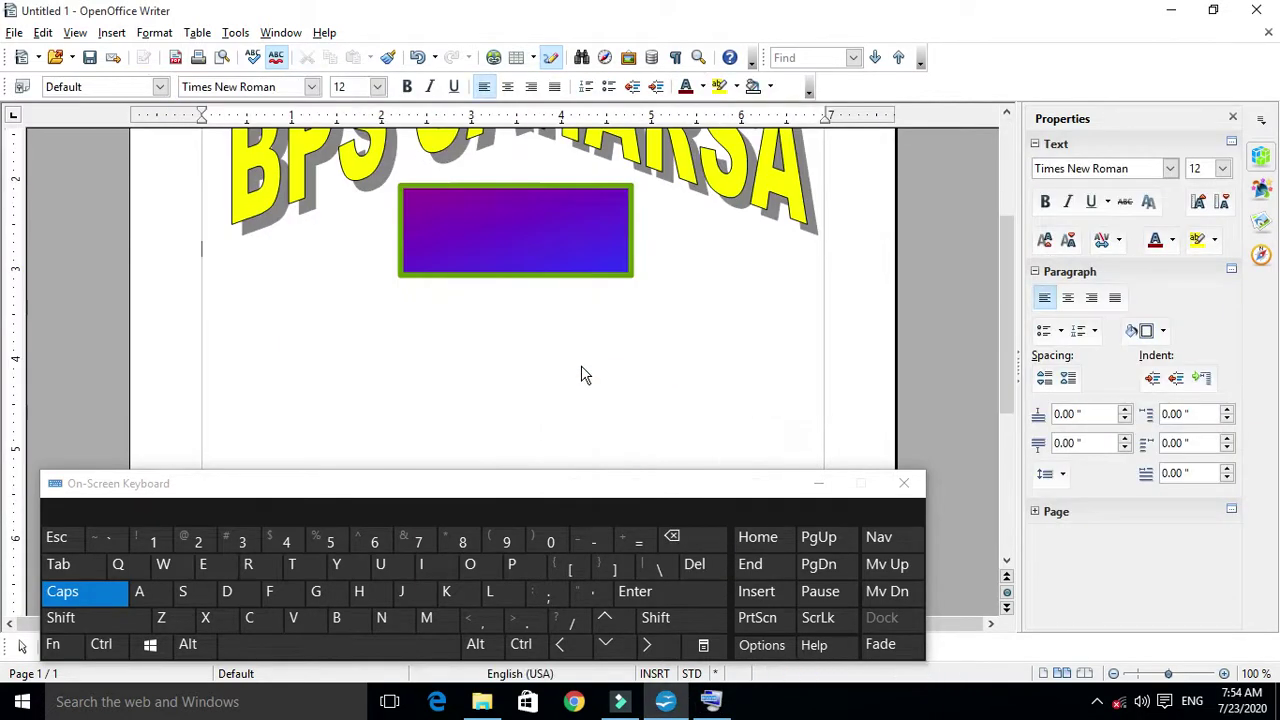
pyautogui.scroll(-3, 585, 375)
pyautogui.scroll(9, 585, 375)
pyautogui.scroll(-5, 585, 375)
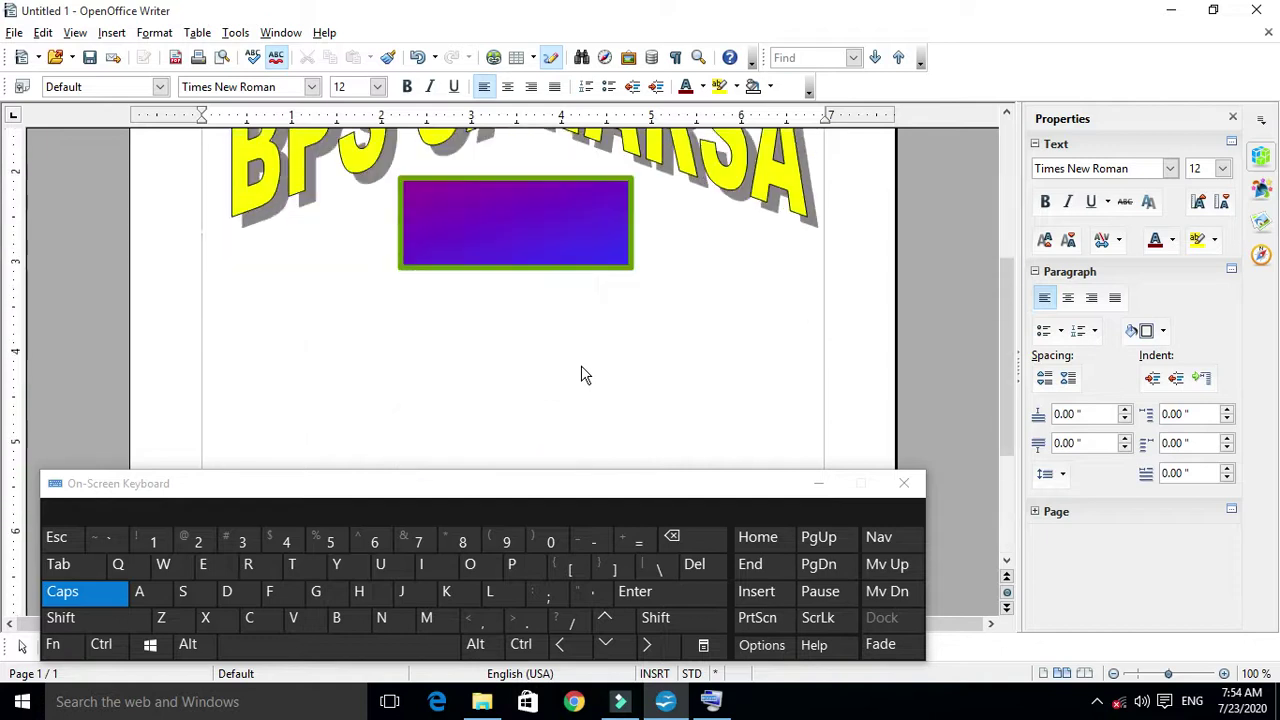
# Undo the deletion of the software-logo picture using the On-Screen Keyboard.
pyautogui.click(101, 644)
pyautogui.click(165, 618)
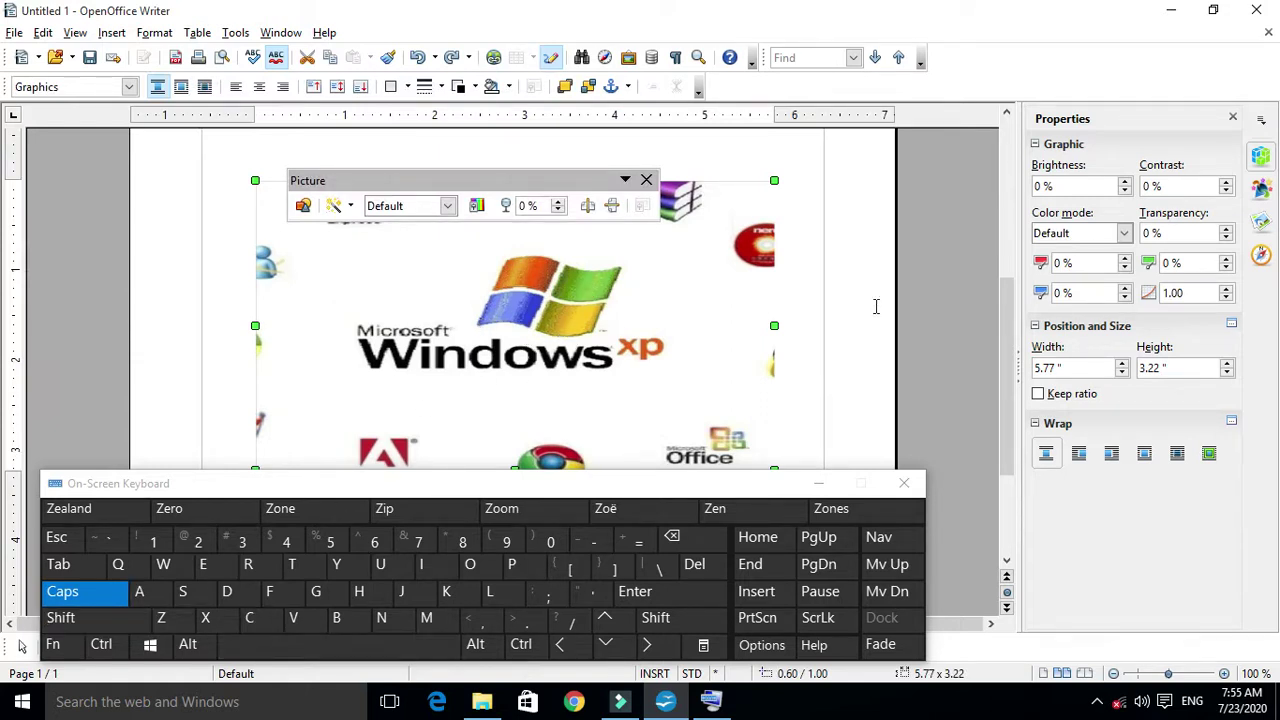
pyautogui.rightClick(630, 336)
pyautogui.scroll(-1, 549, 331)
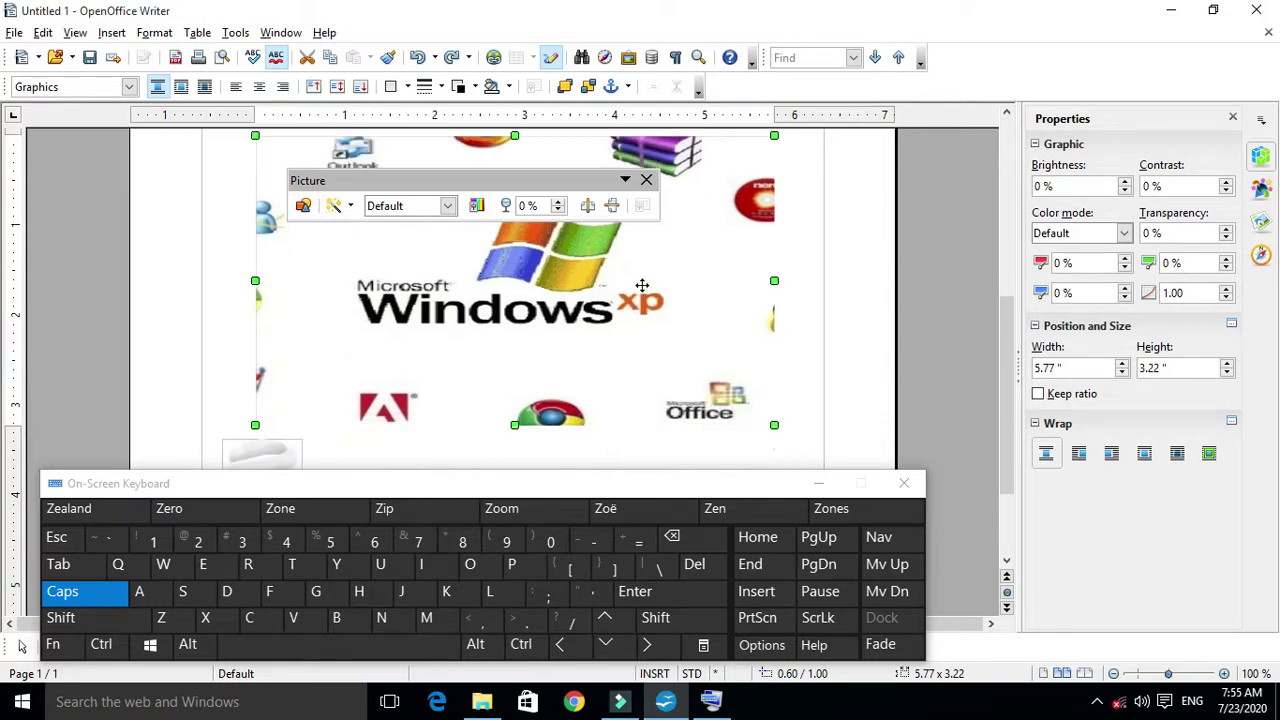
# Close the floating Picture toolbar and cut the software-logo picture out of the document.
pyautogui.click(646, 180)
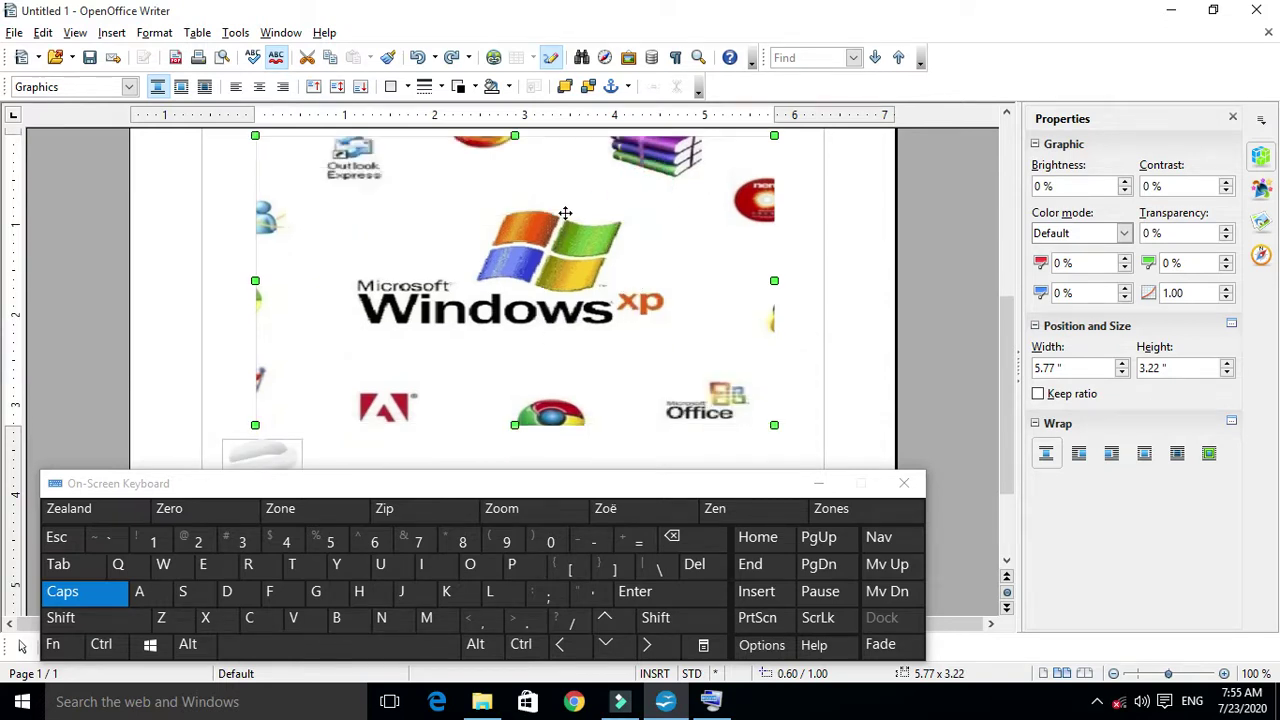
pyautogui.rightClick(476, 195)
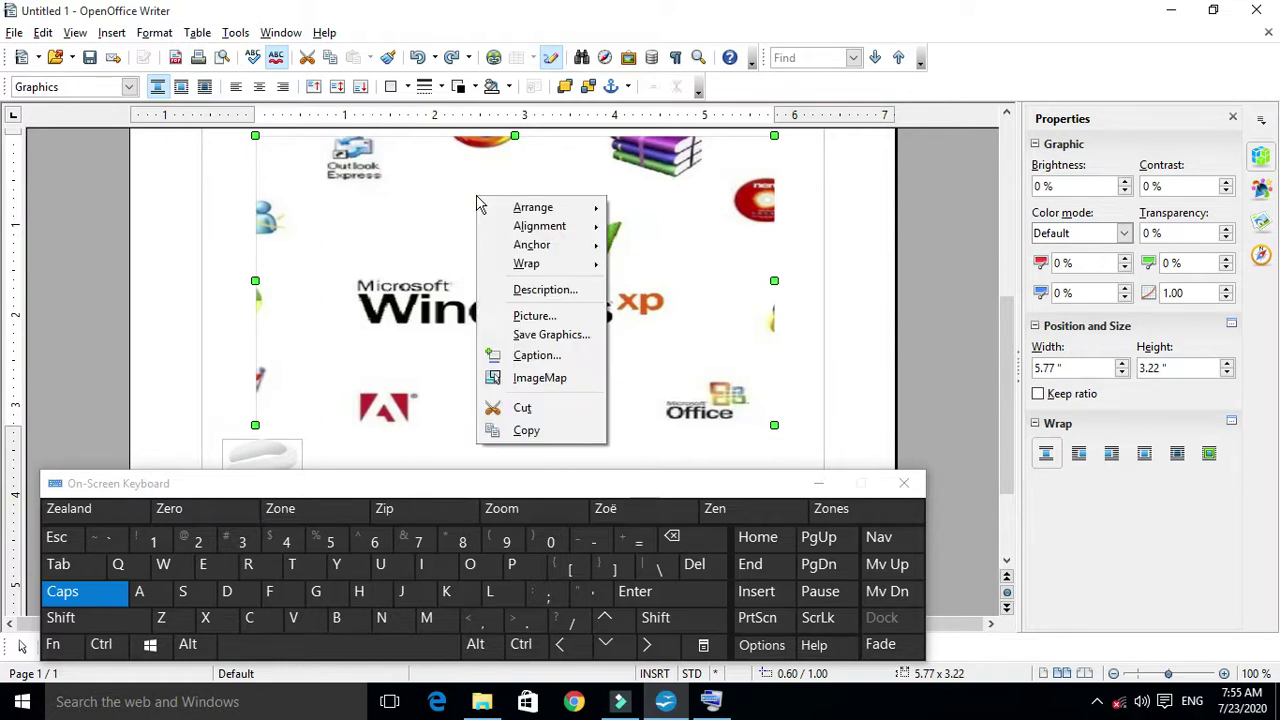
pyautogui.click(728, 311)
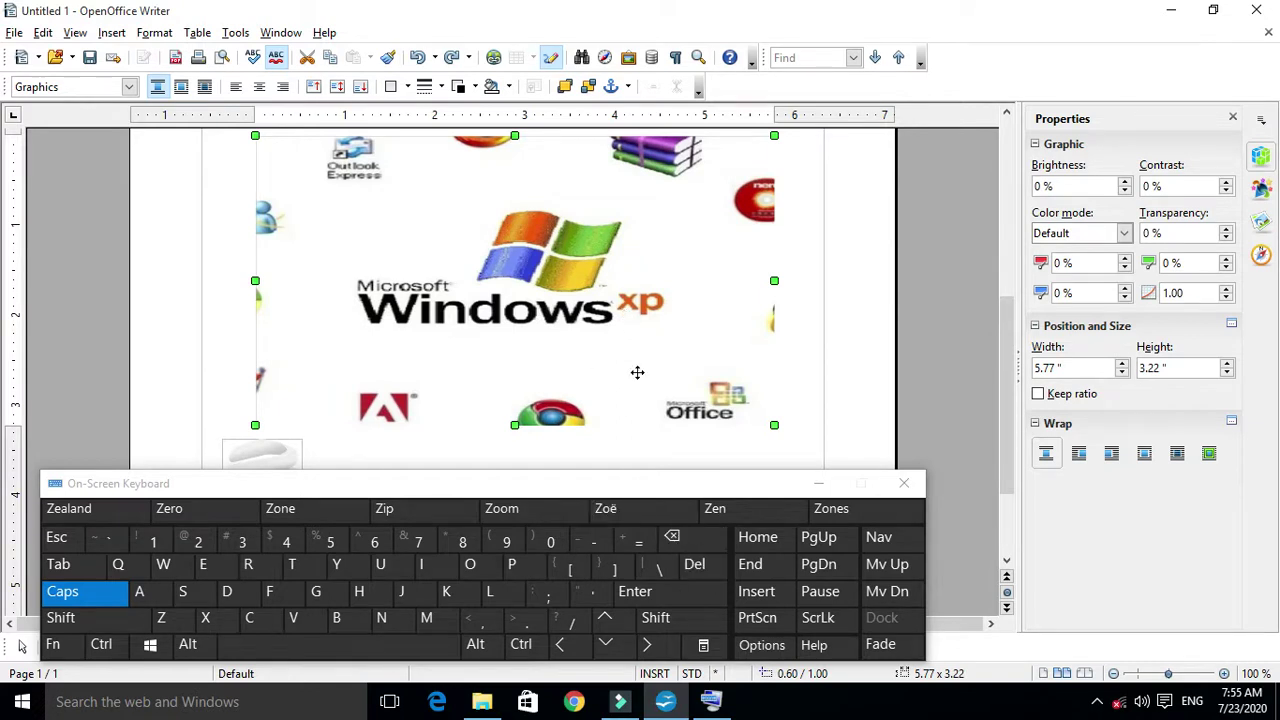
pyautogui.rightClick(527, 242)
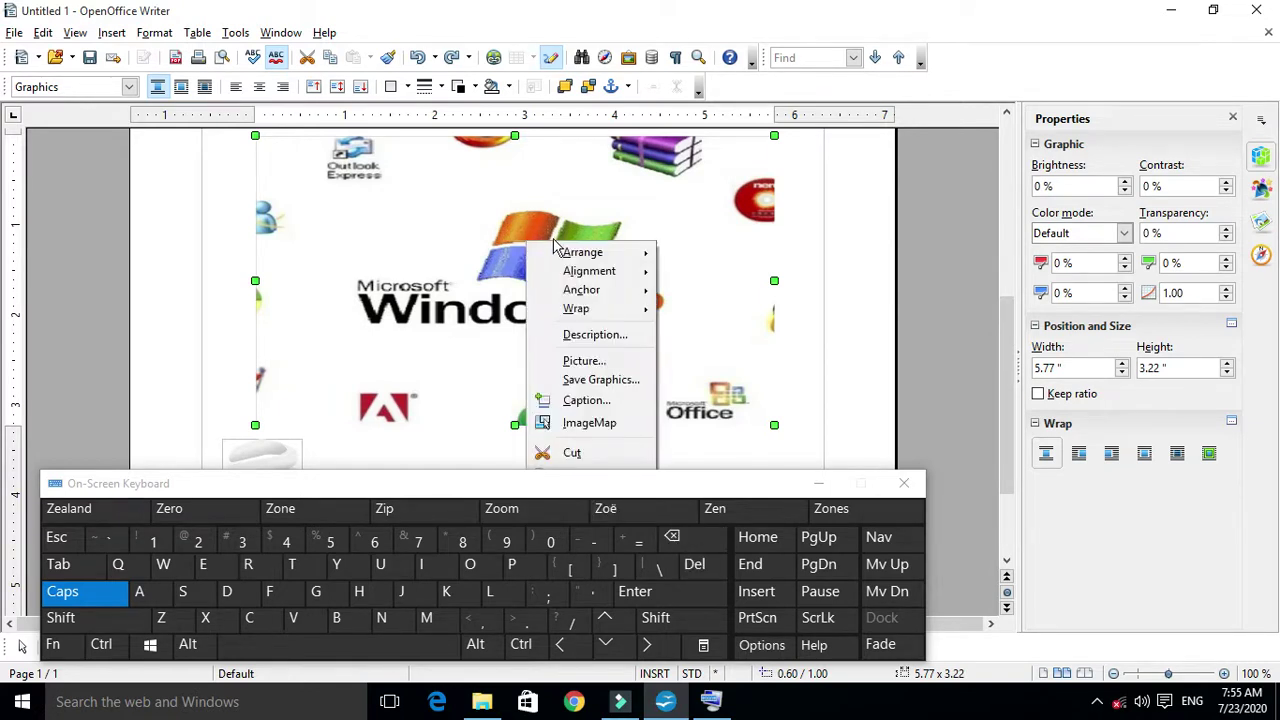
pyautogui.click(734, 313)
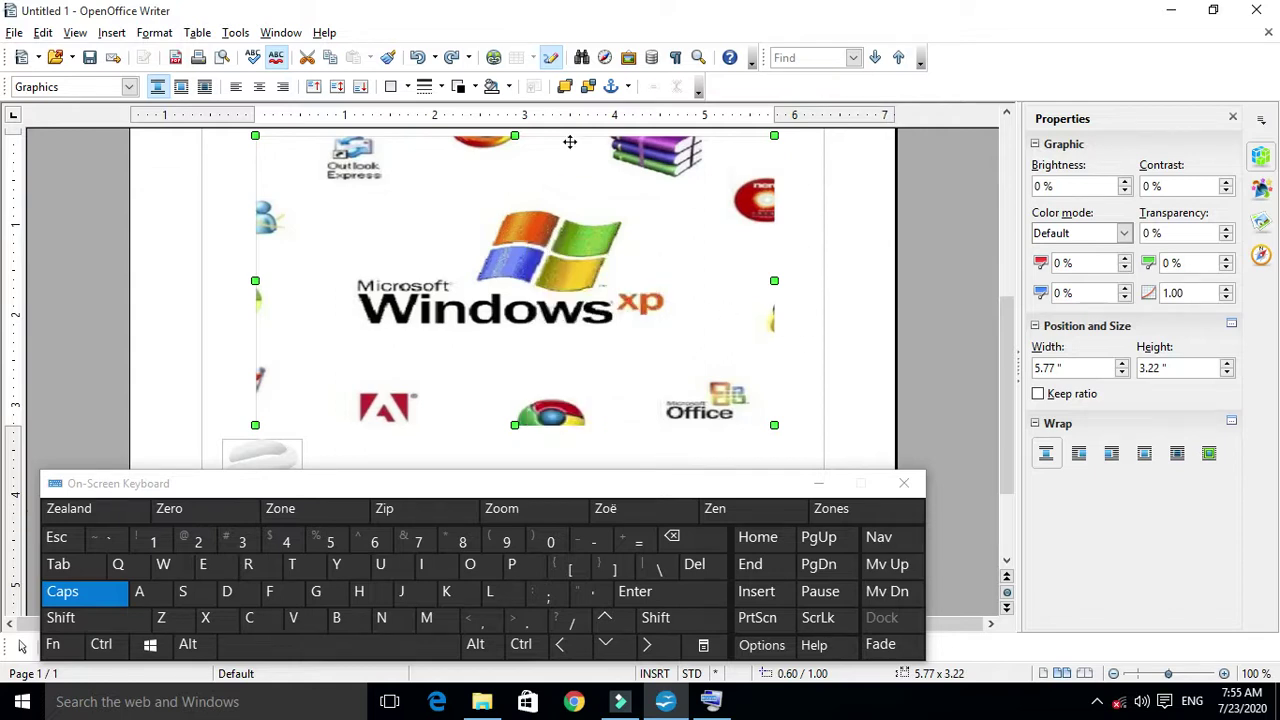
pyautogui.rightClick(530, 180)
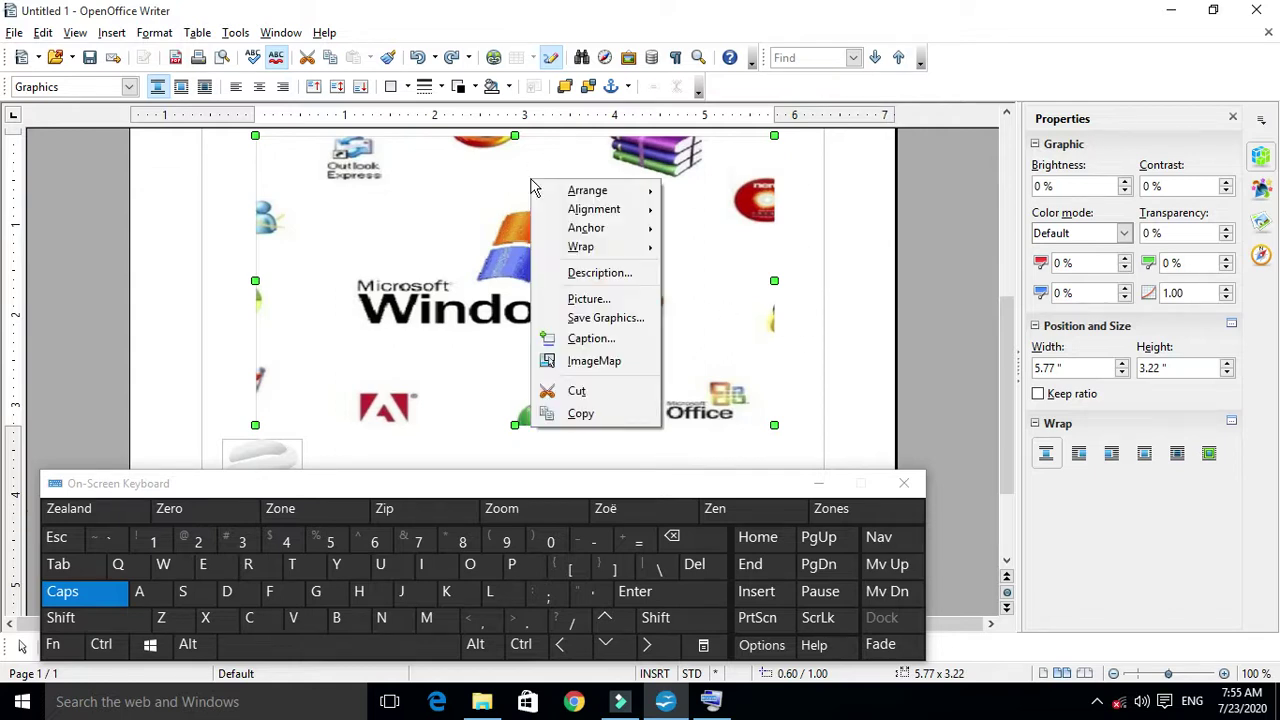
pyautogui.click(614, 391)
pyautogui.scroll(-5, 570, 345)
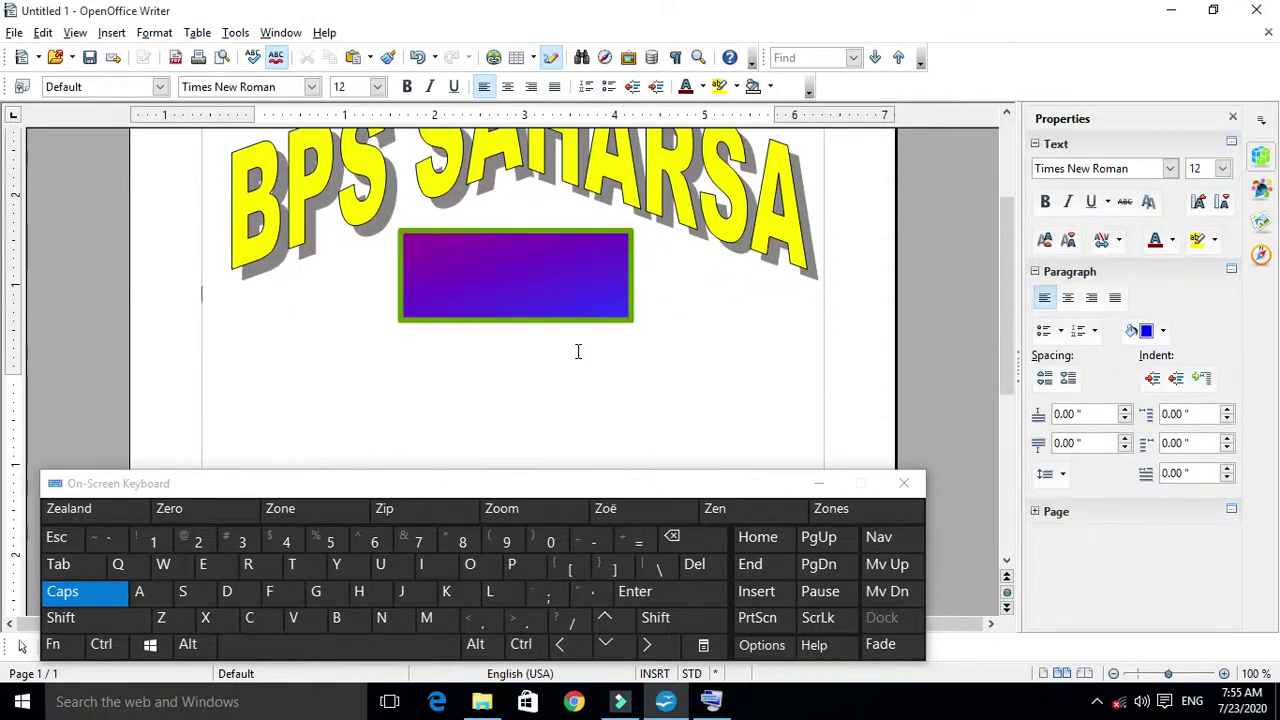
pyautogui.scroll(-1, 574, 267)
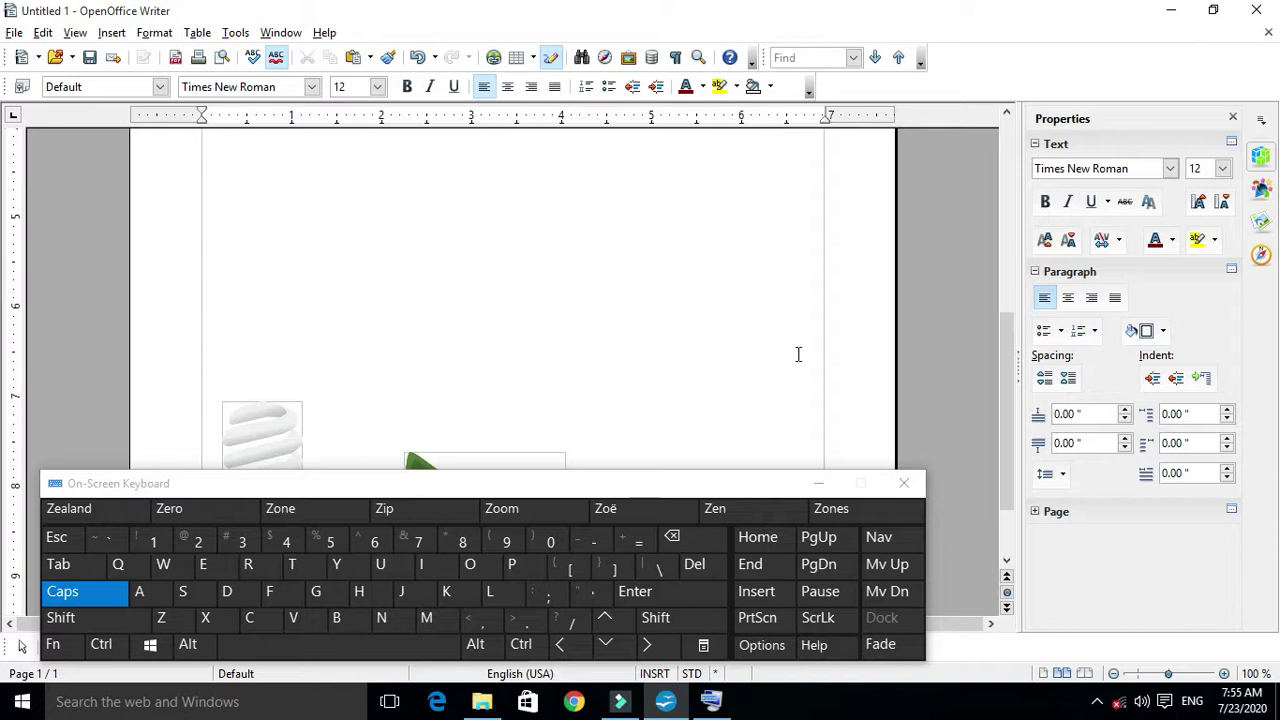
pyautogui.scroll(2, 557, 354)
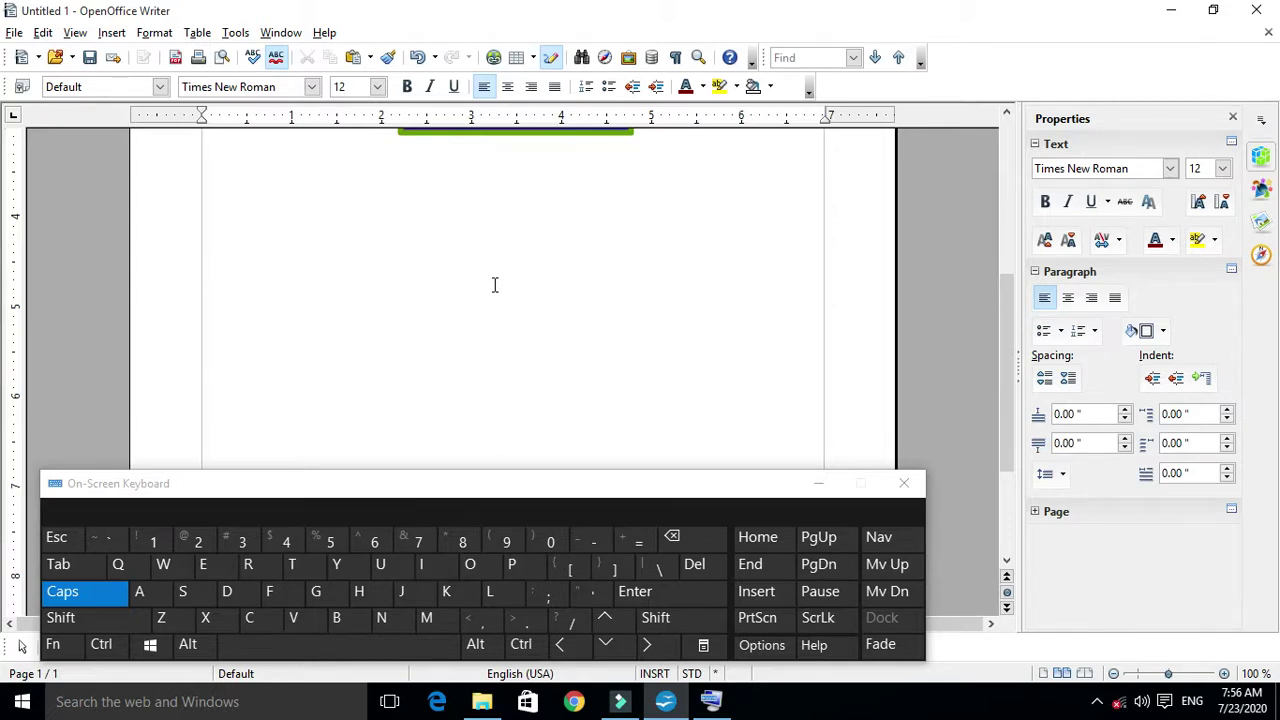
# Undo the cut of the software-logo picture with the On-Screen Keyboard, and clear the keyboard and Picture toolbar out of the way.
pyautogui.click(101, 644)
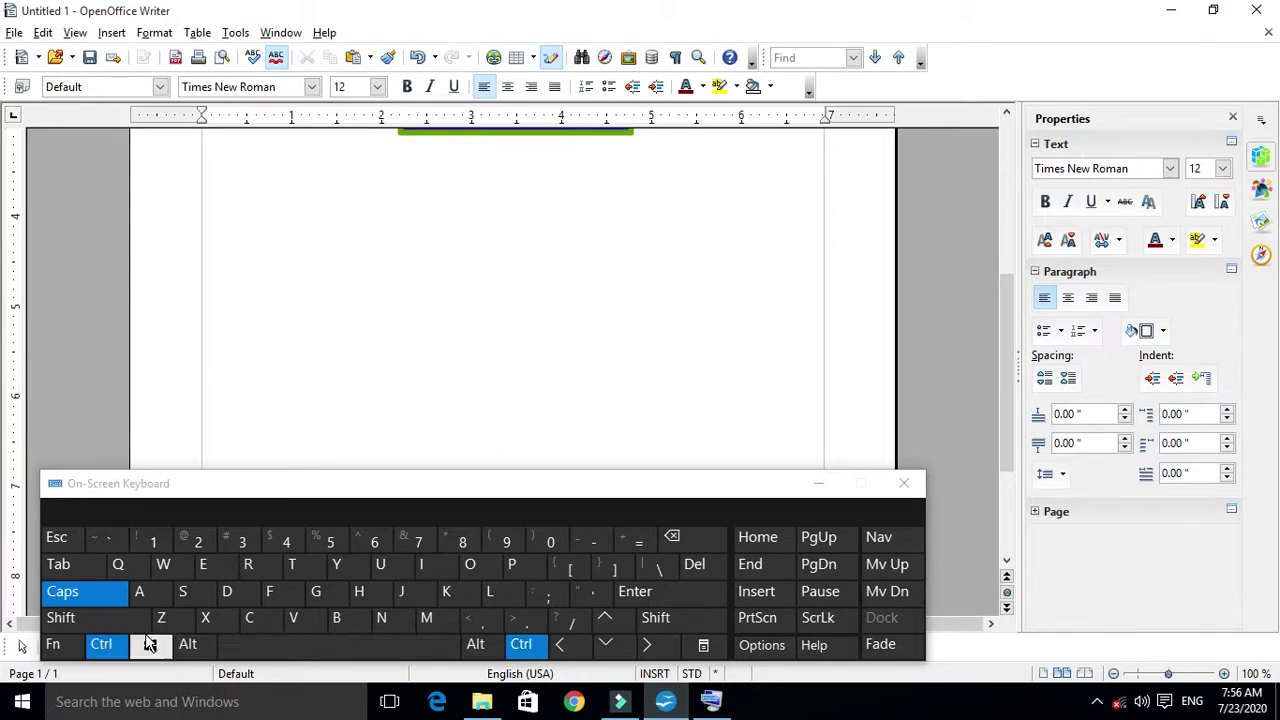
pyautogui.click(161, 618)
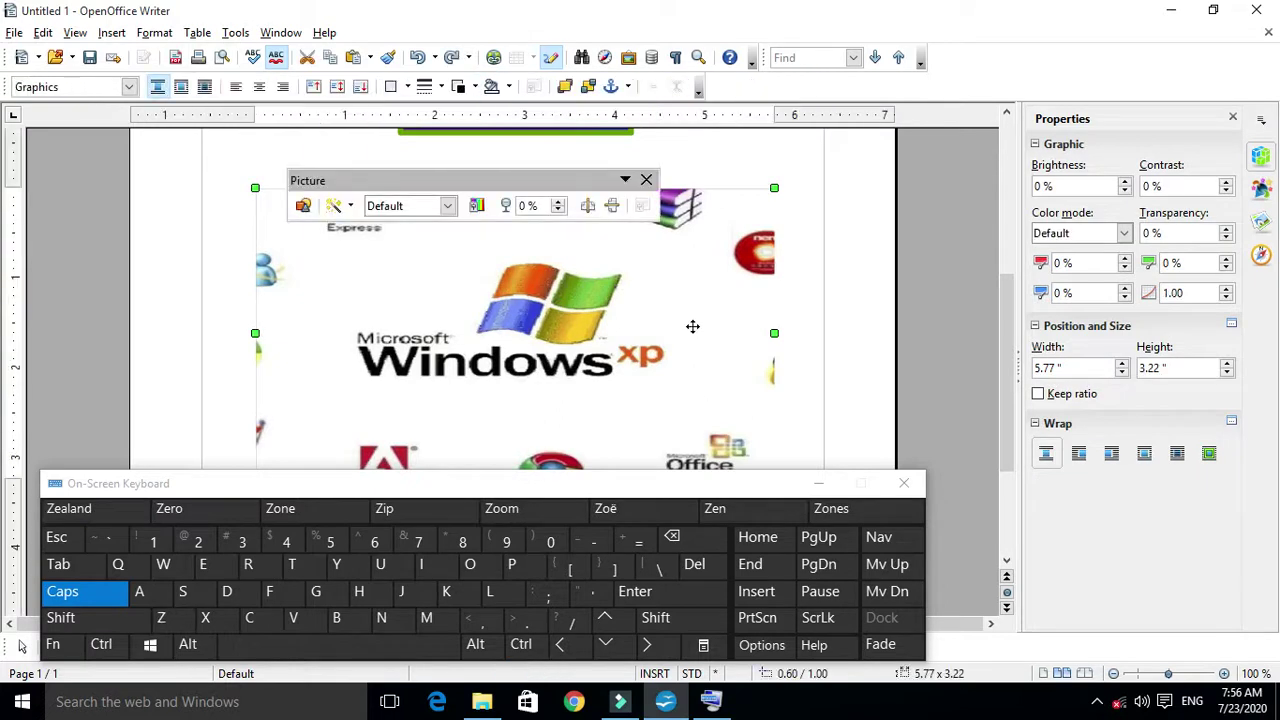
pyautogui.click(816, 484)
pyautogui.click(645, 180)
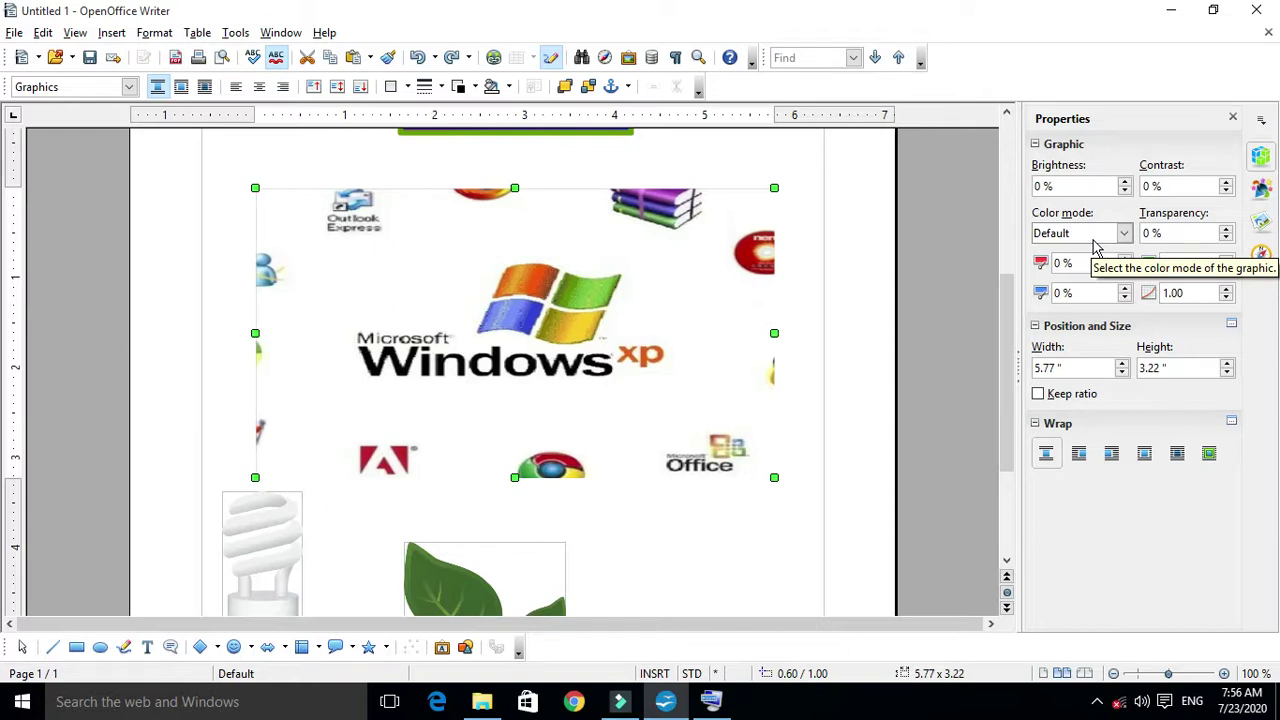
# Raise the software-logo picture's brightness to 14%.
pyautogui.click(1125, 182)
pyautogui.click(1125, 182)
pyautogui.click(1125, 182)
pyautogui.click(1125, 182)
pyautogui.click(1125, 182)
pyautogui.click(1125, 182)
pyautogui.click(1125, 182)
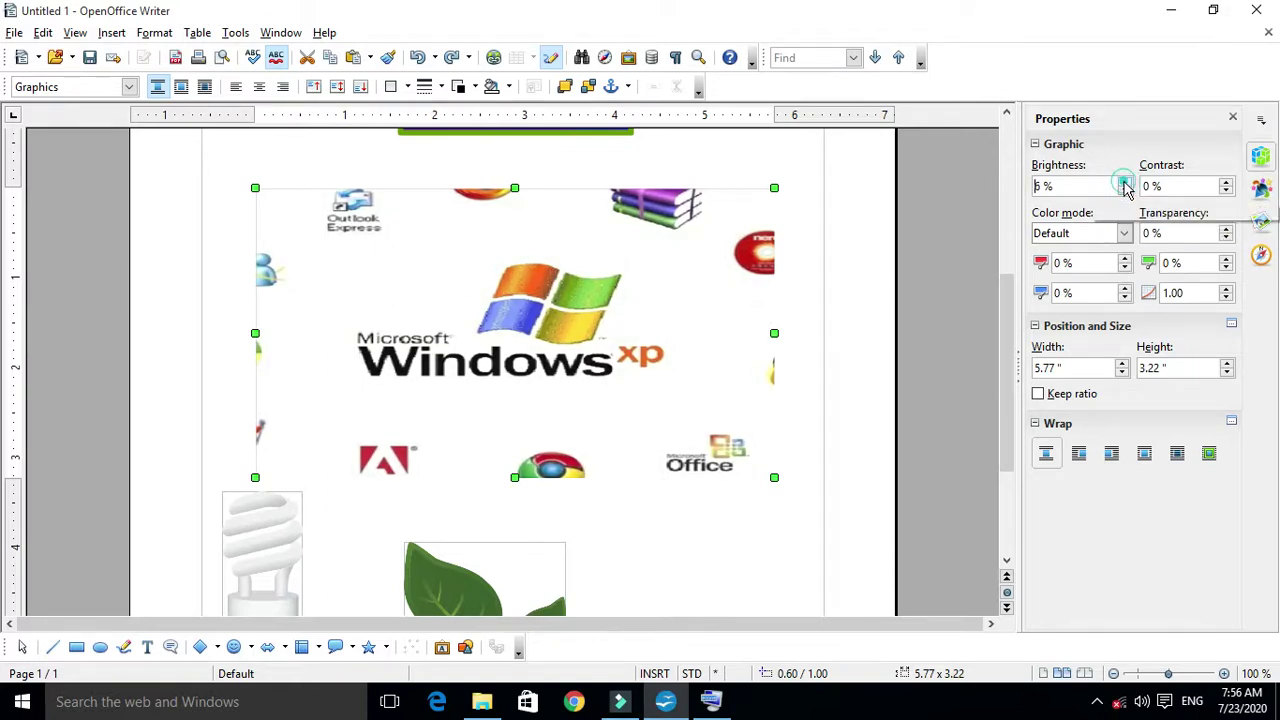
pyautogui.click(1125, 182)
pyautogui.click(1125, 182)
pyautogui.click(1125, 182)
pyautogui.click(1125, 182)
pyautogui.click(1125, 182)
pyautogui.click(1125, 182)
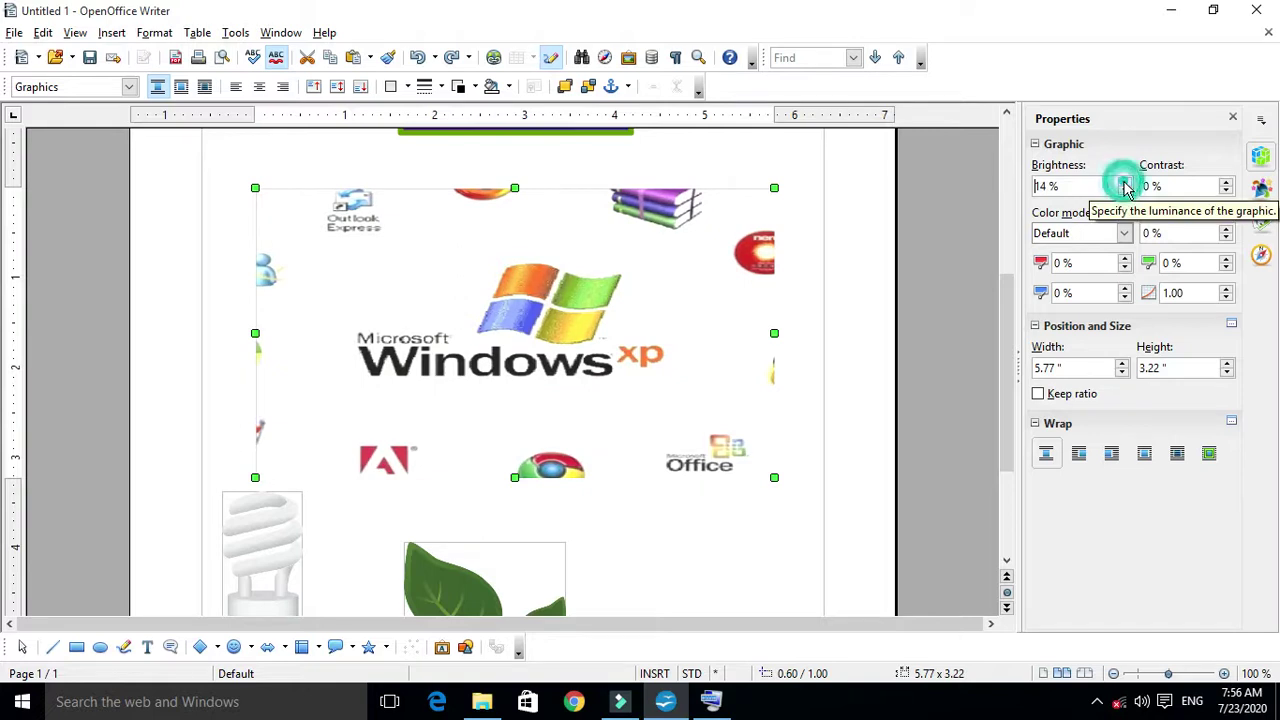
# Raise the software-logo picture's contrast to 12%.
pyautogui.click(1227, 189)
pyautogui.click(1226, 184)
pyautogui.click(1226, 184)
pyautogui.click(1226, 184)
pyautogui.click(1226, 184)
pyautogui.click(1226, 184)
pyautogui.click(1226, 184)
pyautogui.click(1226, 184)
pyautogui.click(1226, 184)
pyautogui.click(1226, 184)
pyautogui.click(1226, 184)
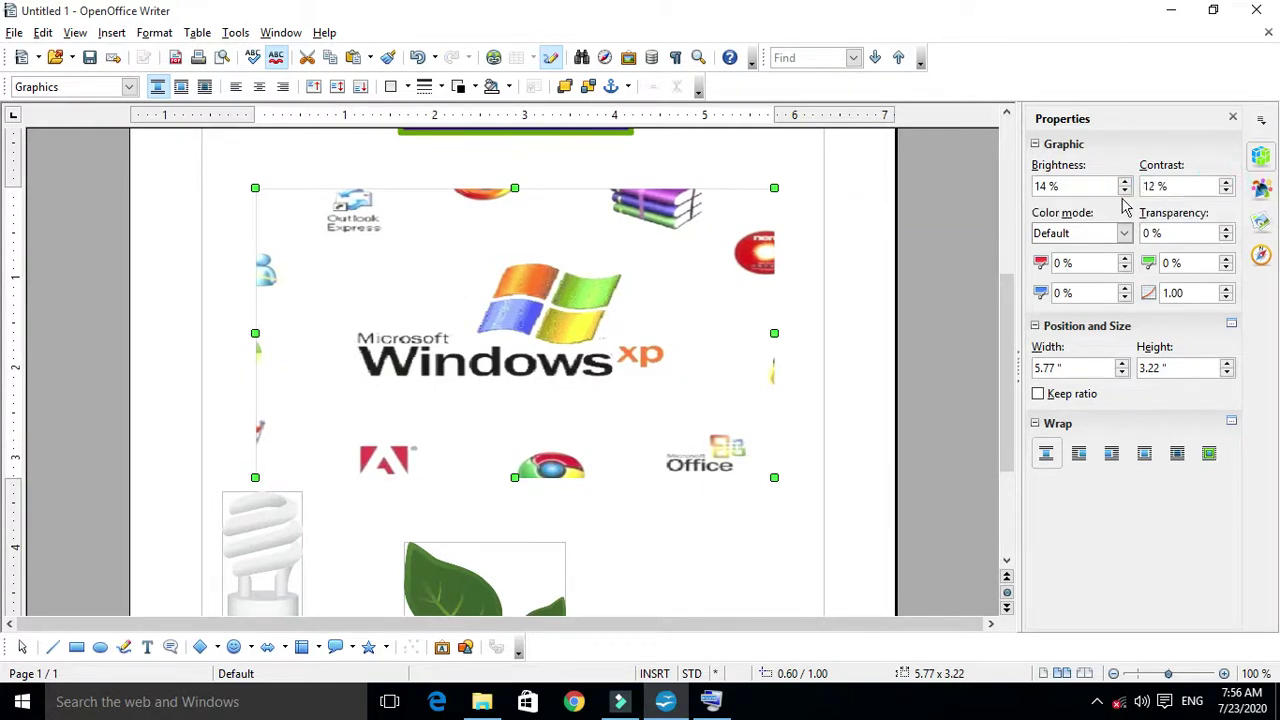
# Lower the software-logo picture's brightness to -5% and bring it back to 0%.
pyautogui.click(1128, 194)
pyautogui.click(1125, 191)
pyautogui.click(1125, 191)
pyautogui.click(1125, 191)
pyautogui.click(1125, 191)
pyautogui.click(1125, 191)
pyautogui.click(1125, 191)
pyautogui.click(1125, 191)
pyautogui.click(1125, 191)
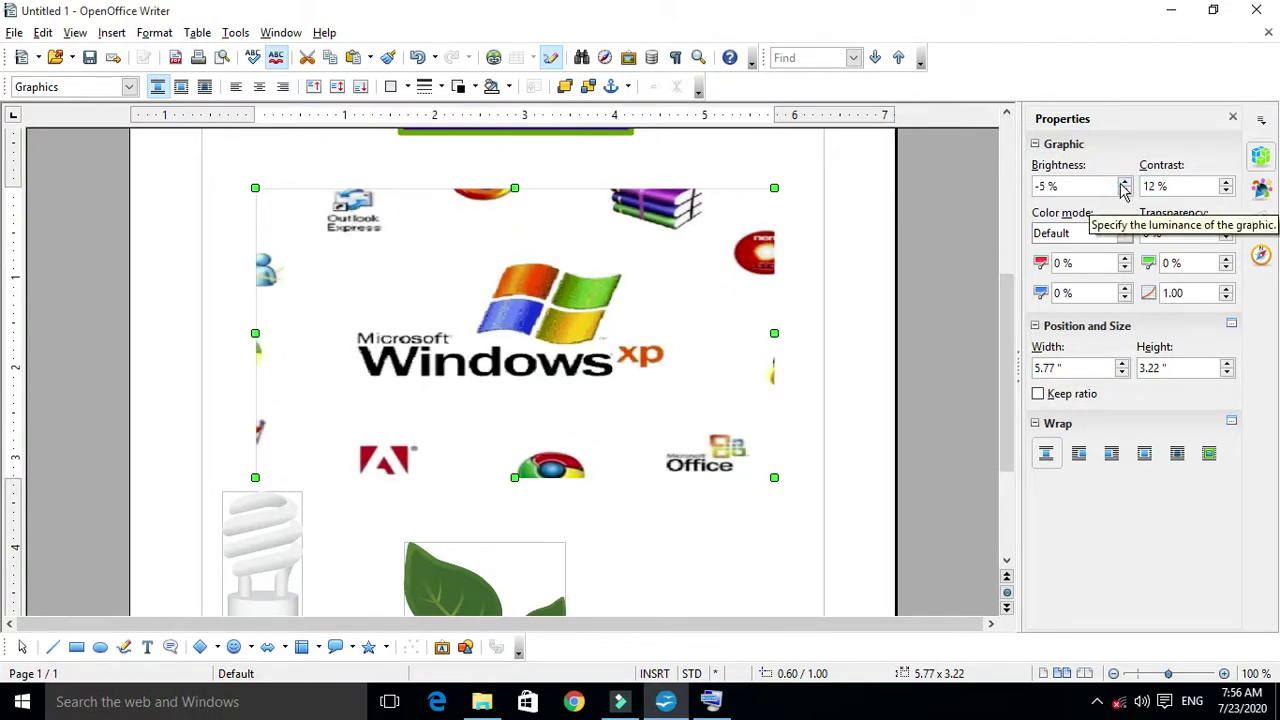
pyautogui.click(1122, 183)
pyautogui.click(1122, 184)
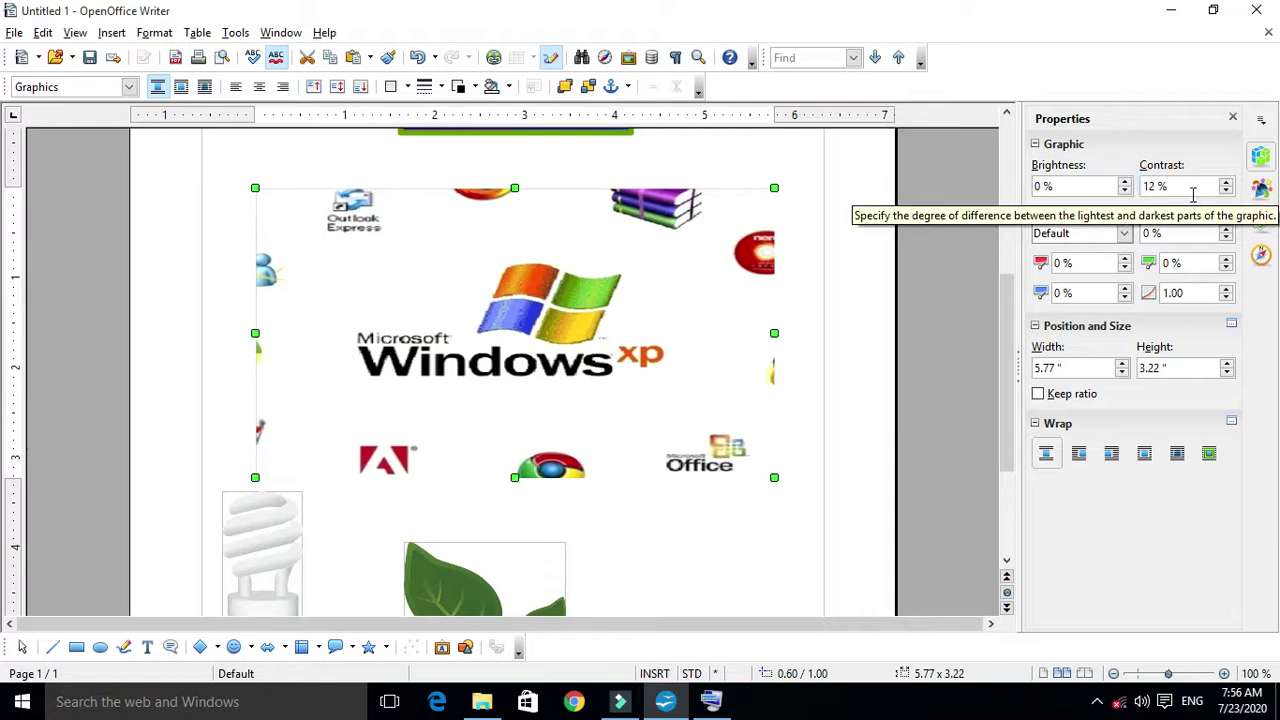
# Reset the software-logo picture's contrast to 0%.
pyautogui.click(1226, 191)
pyautogui.click(1226, 191)
pyautogui.click(1226, 191)
pyautogui.click(1226, 191)
pyautogui.click(1226, 191)
pyautogui.click(1226, 191)
pyautogui.click(1226, 191)
pyautogui.click(1226, 191)
pyautogui.click(1226, 192)
pyautogui.click(1226, 191)
pyautogui.click(1226, 191)
pyautogui.click(1226, 191)
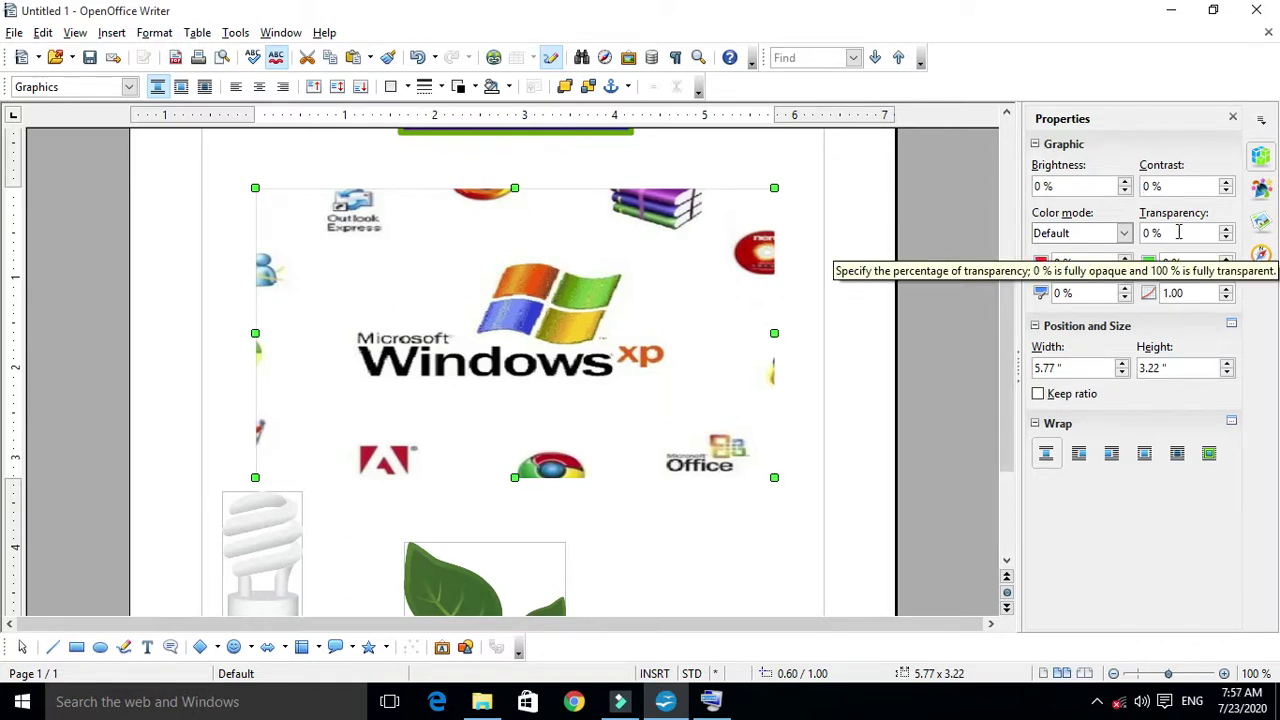
# Try the Grayscale, Black/White and Watermark color modes on the software-logo picture, and set it back to Default.
pyautogui.click(1118, 234)
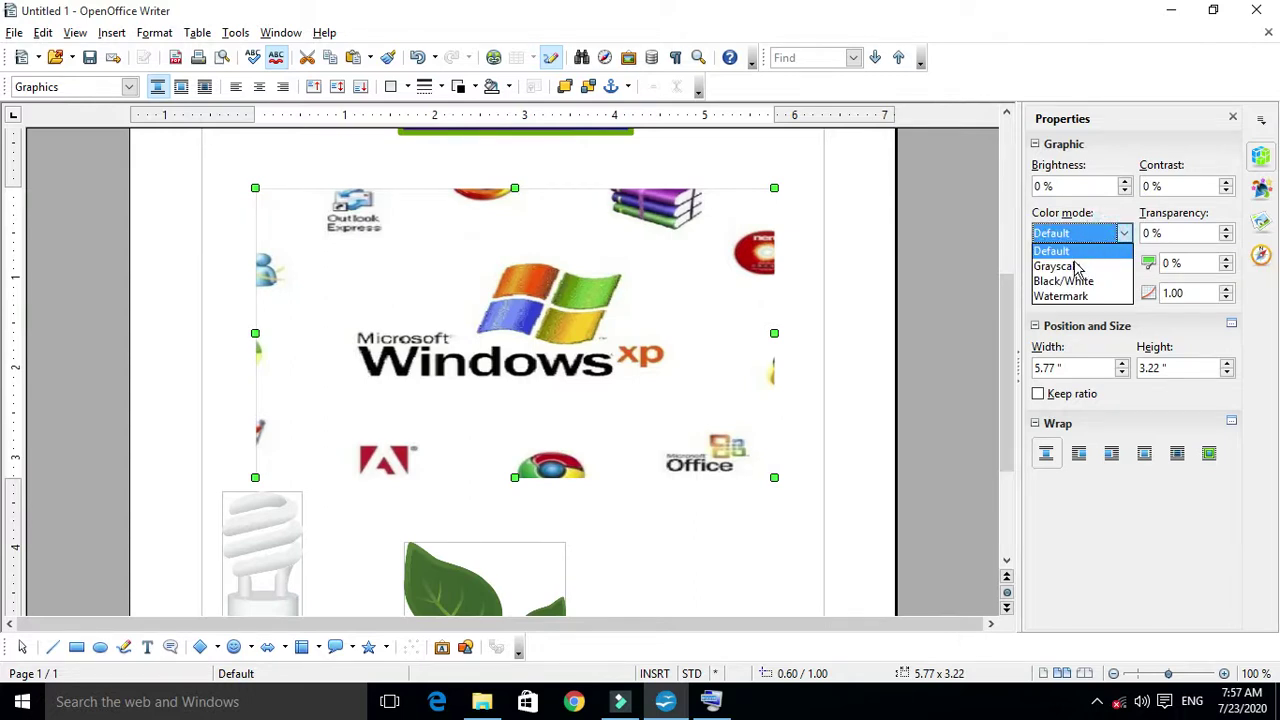
pyautogui.click(1076, 267)
pyautogui.click(1121, 238)
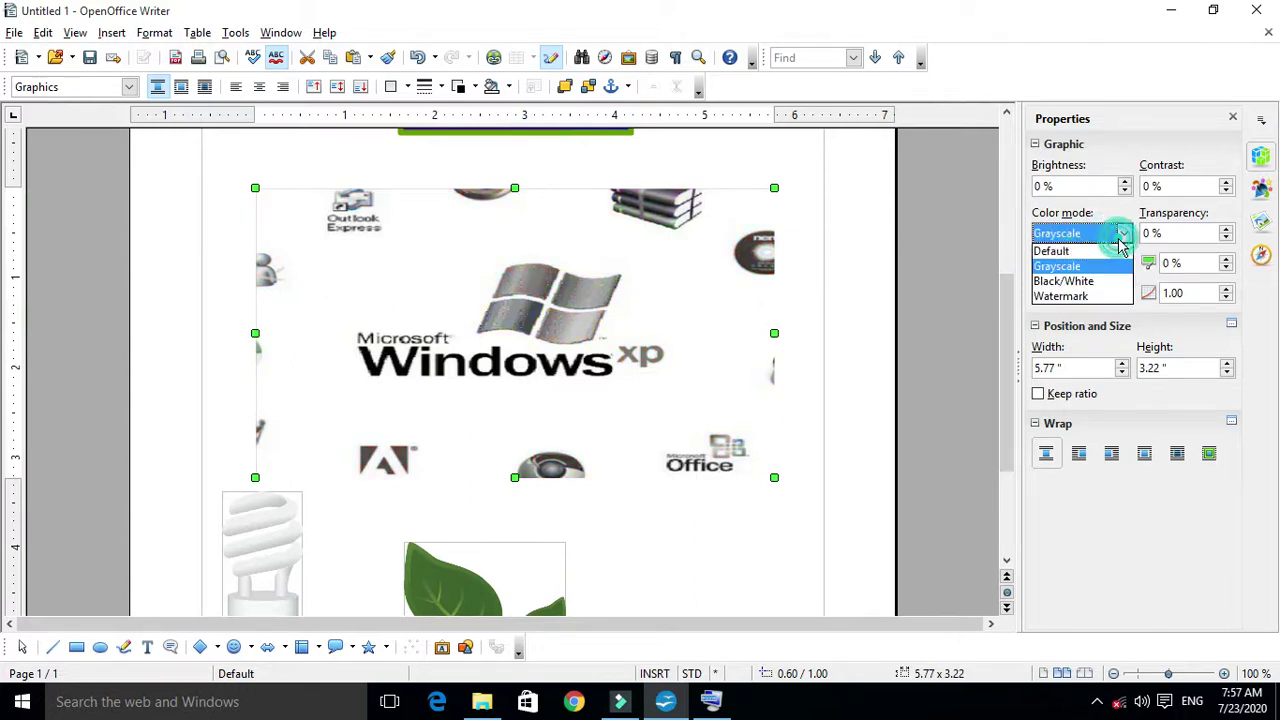
pyautogui.click(1068, 281)
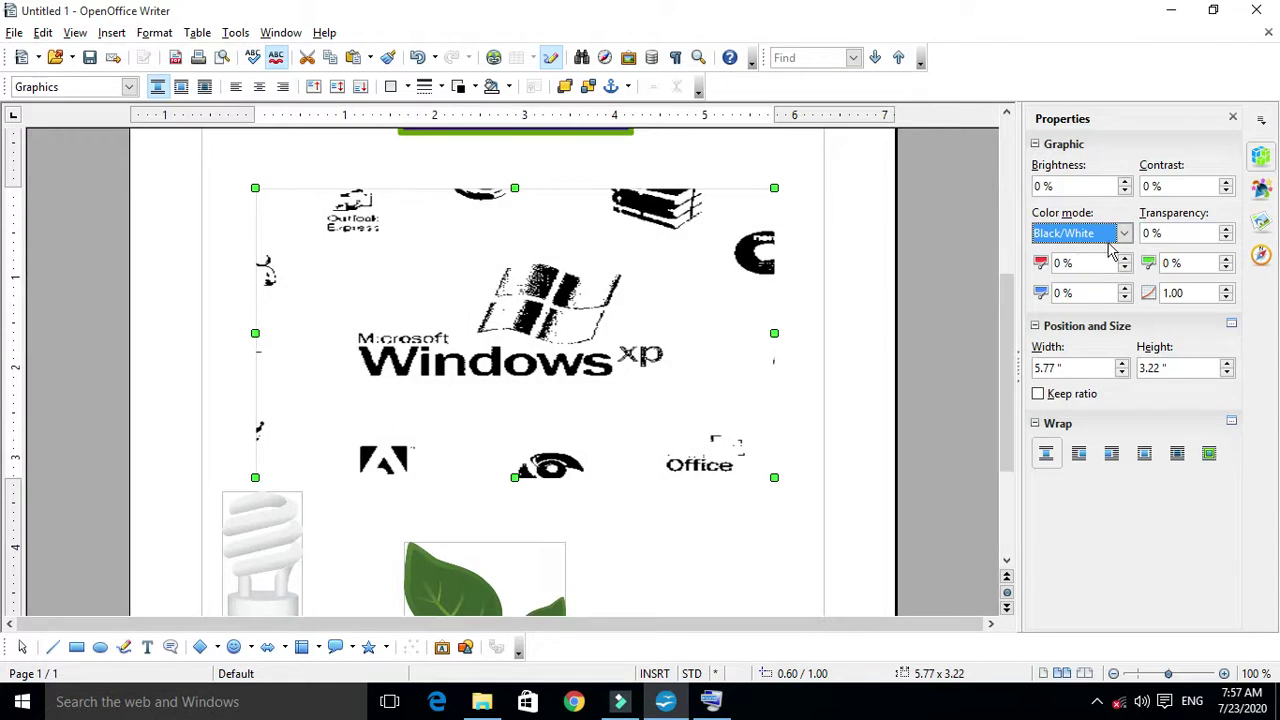
pyautogui.click(1116, 238)
pyautogui.click(1062, 293)
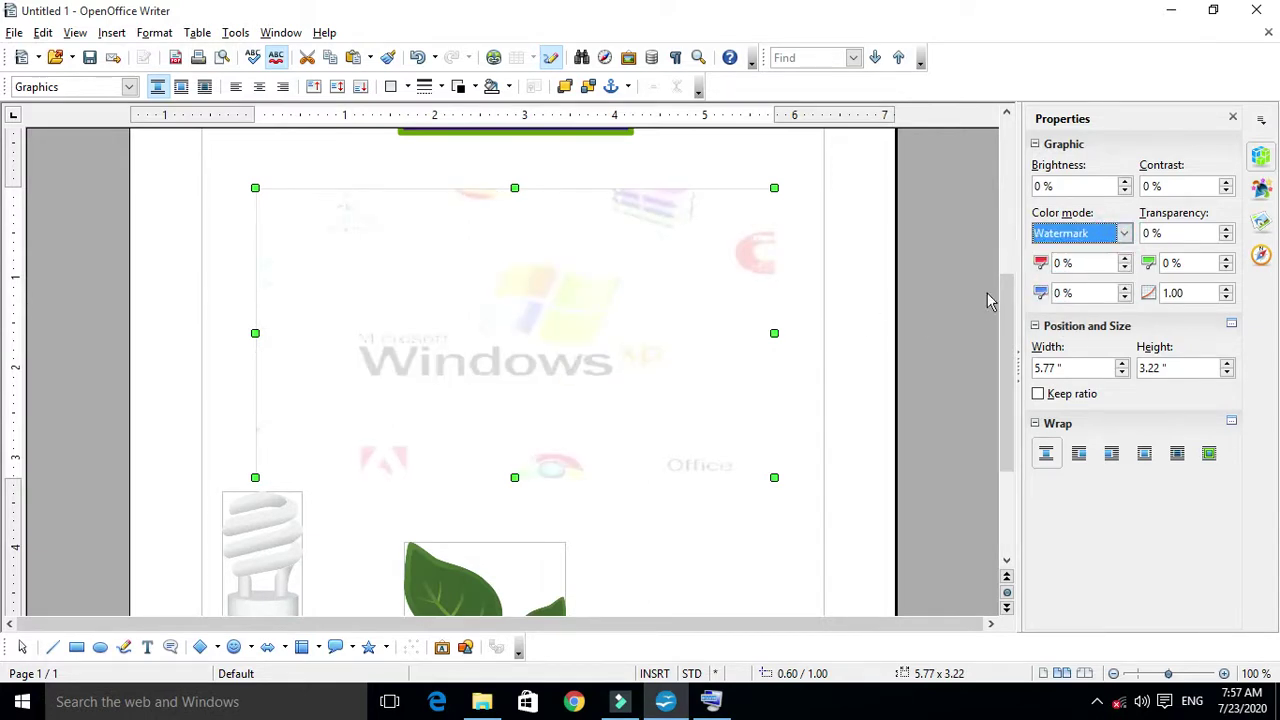
pyautogui.click(1122, 234)
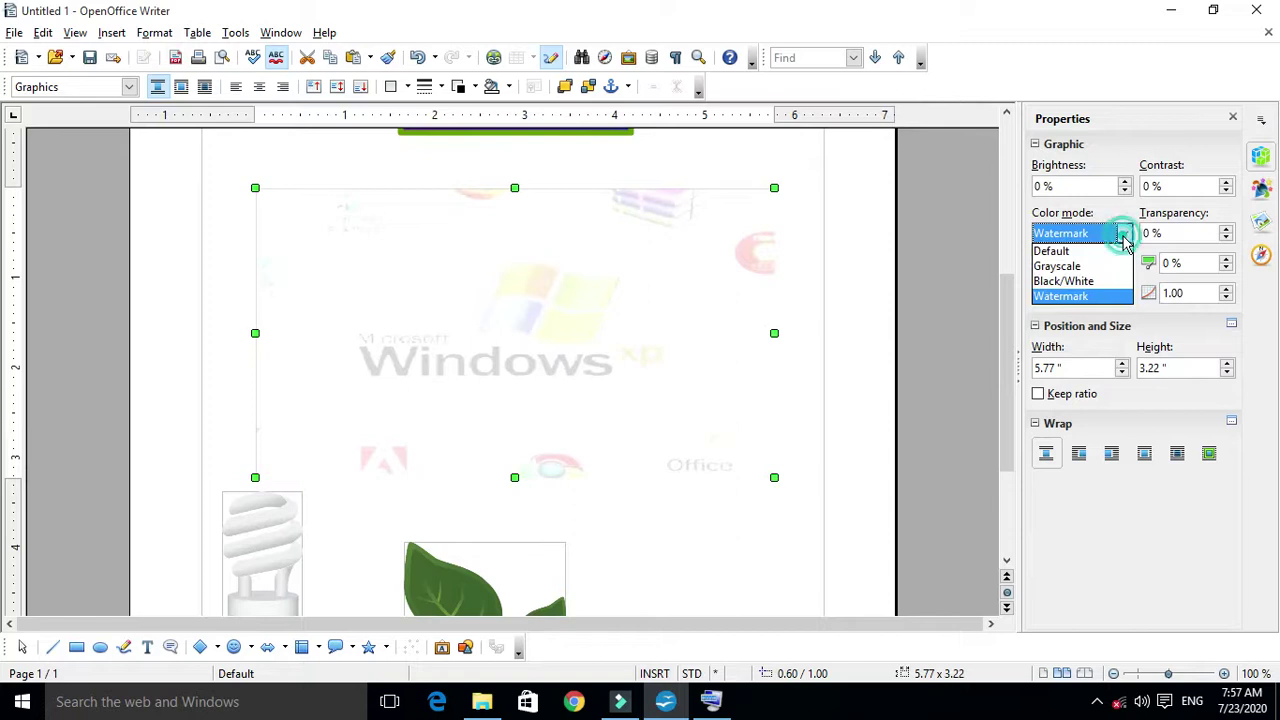
pyautogui.click(1062, 251)
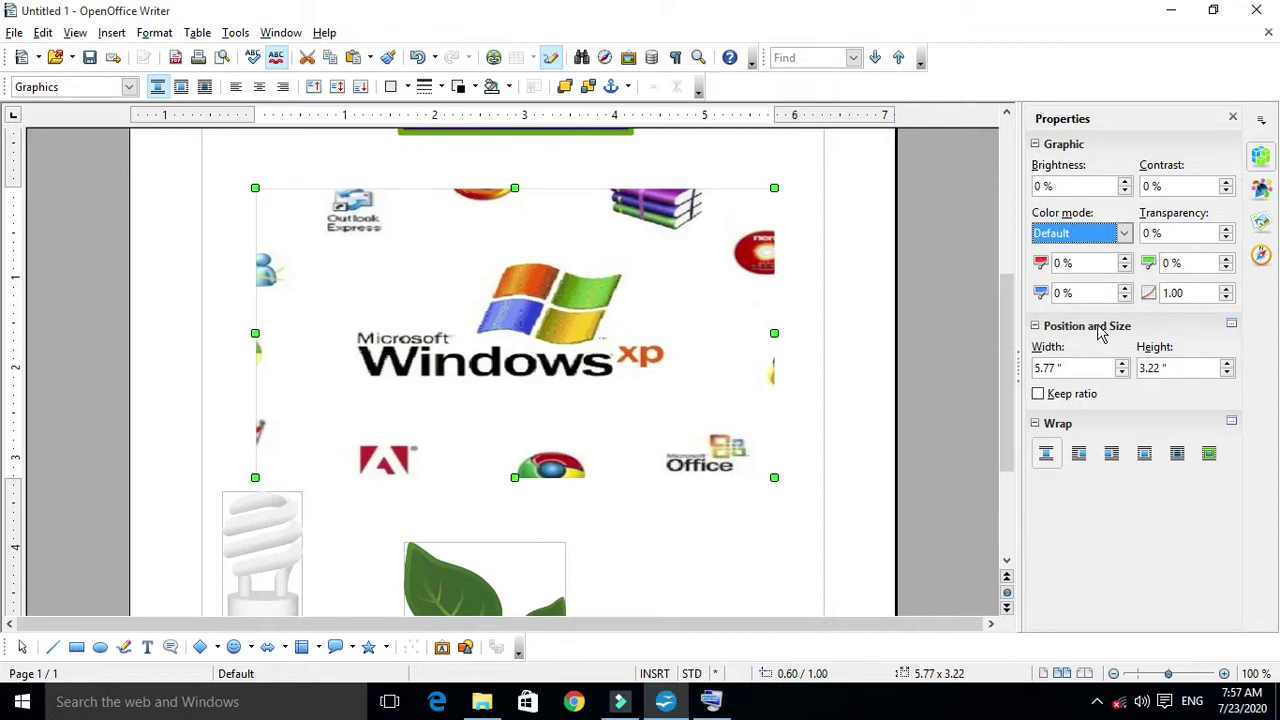
# Raise the software-logo picture's red component slightly and return it to 0%.
pyautogui.click(1124, 258)
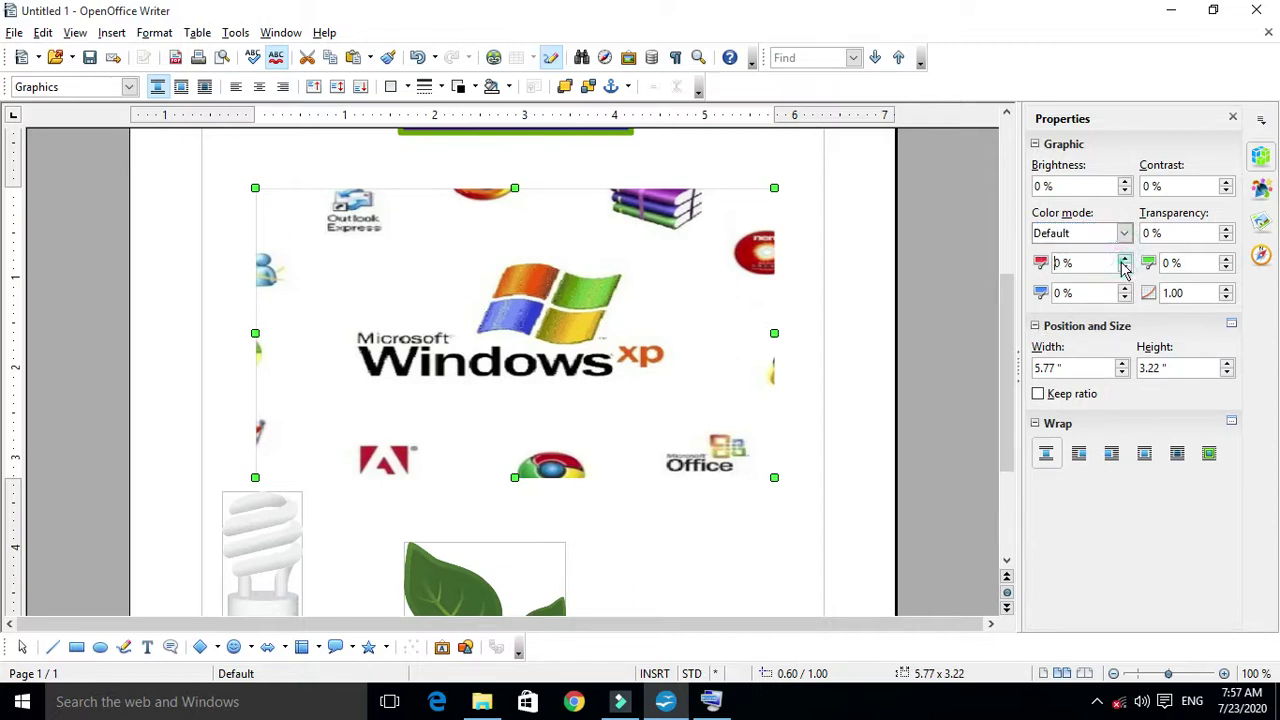
pyautogui.click(1124, 258)
pyautogui.click(1124, 267)
pyautogui.click(1124, 267)
# Adjust the software-logo picture's width to 5.73" and step its height up and back to 3.22".
pyautogui.click(1123, 366)
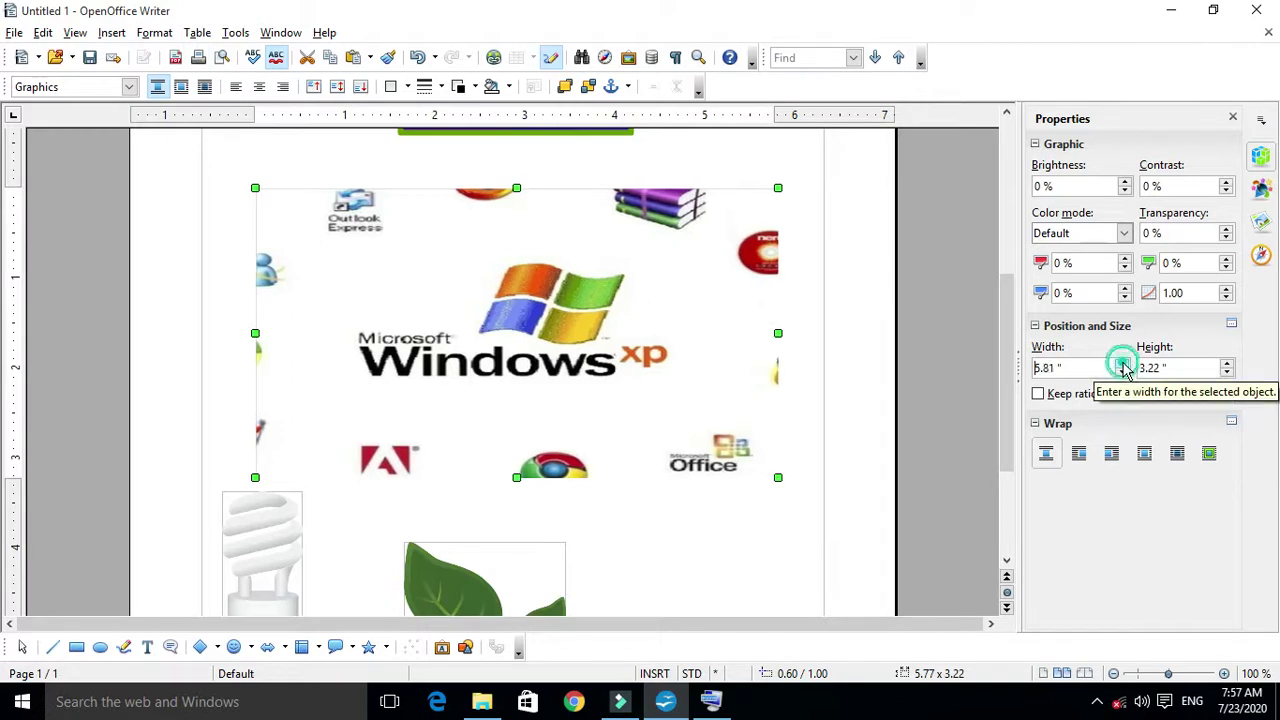
pyautogui.click(1122, 373)
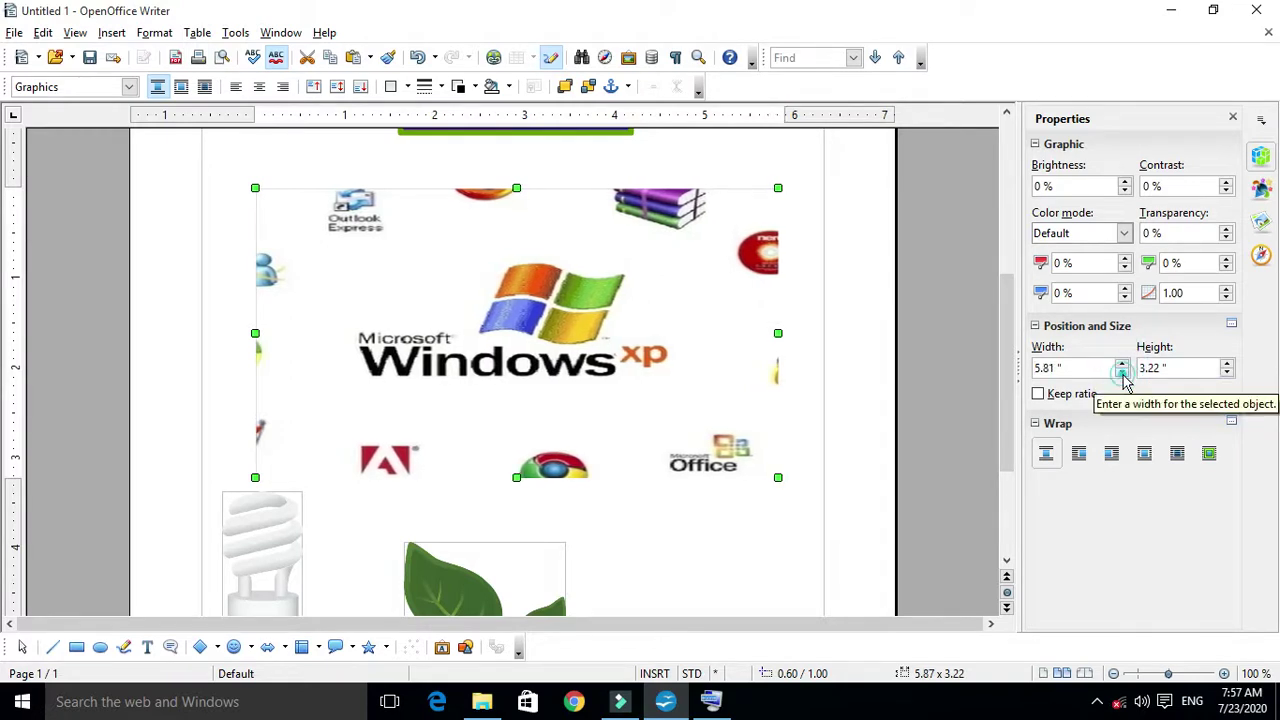
pyautogui.click(1227, 364)
pyautogui.click(1227, 372)
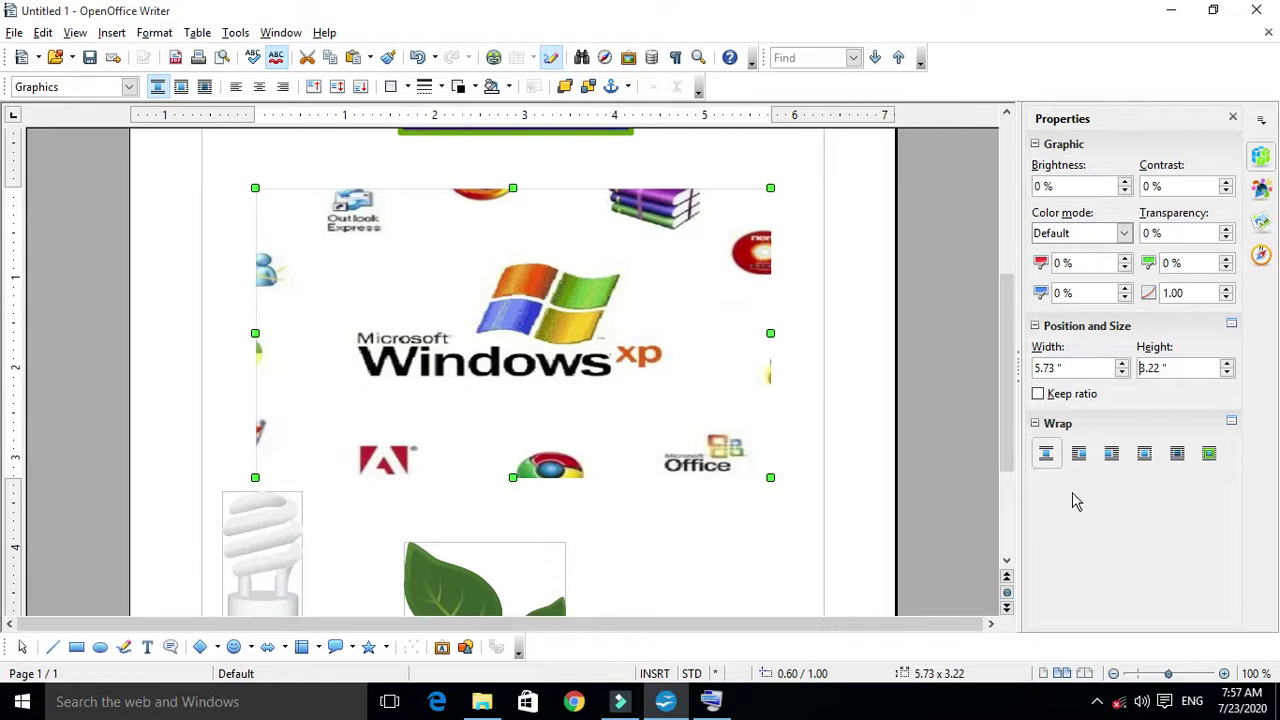
# Try the Before wrap on the software-logo picture while moving it down, and set its wrap to After while moving it back up.
pyautogui.click(1079, 455)
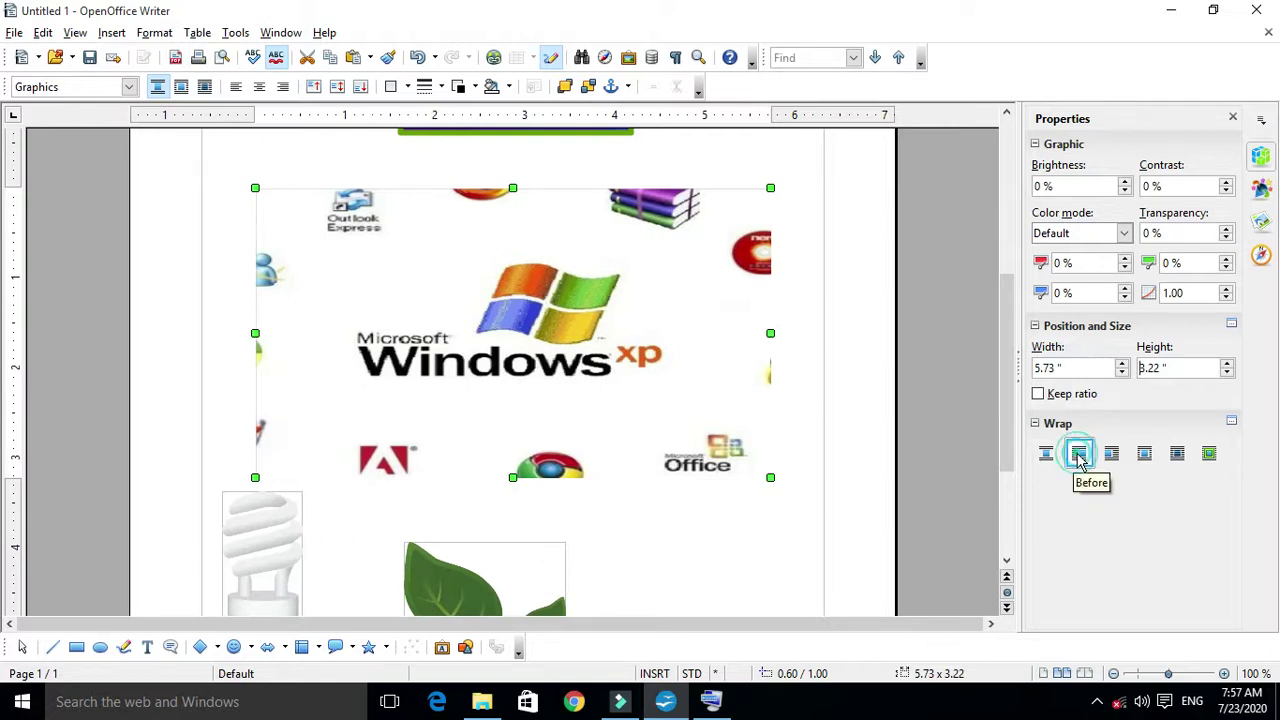
pyautogui.moveTo(647, 384); pyautogui.dragTo(649, 443)
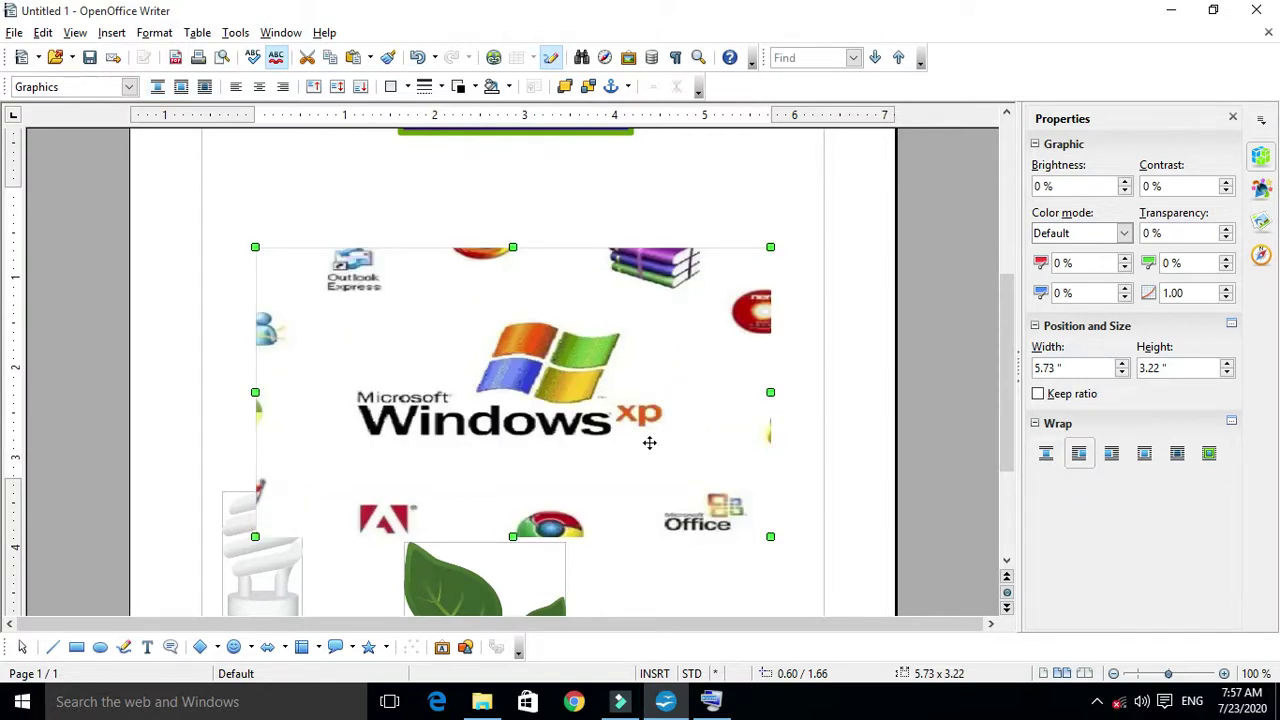
pyautogui.click(1112, 458)
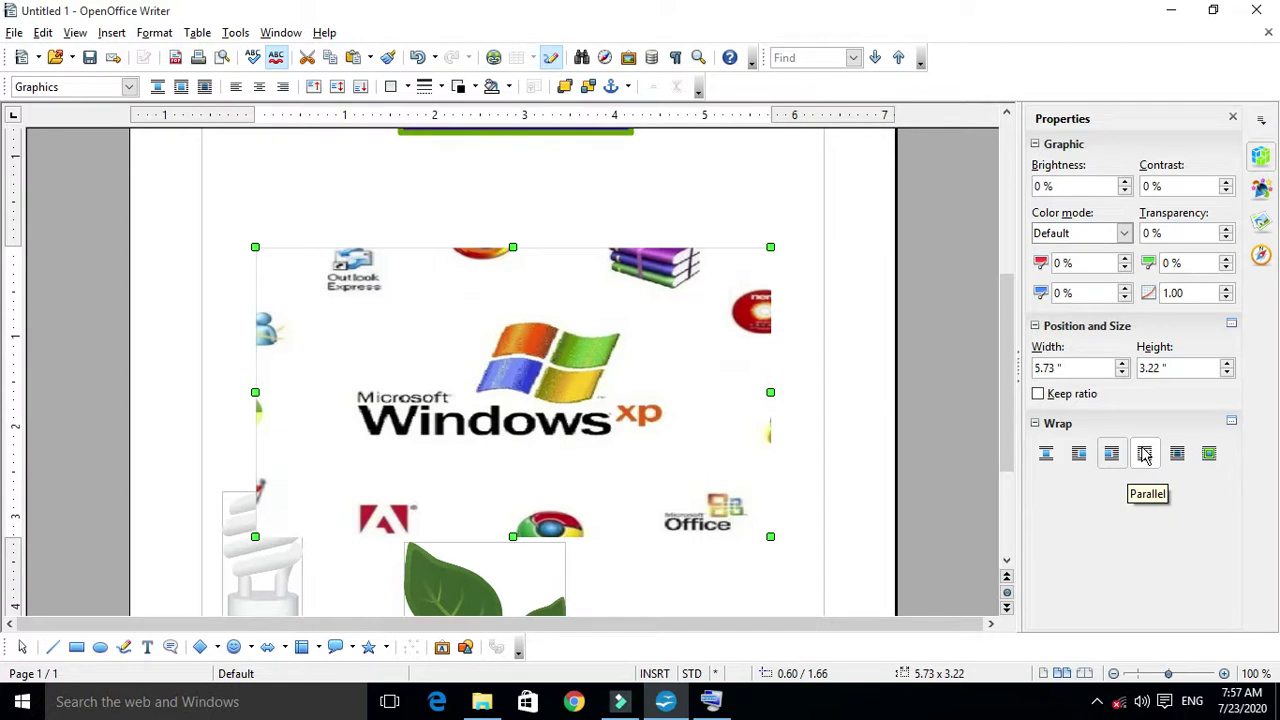
pyautogui.moveTo(439, 288); pyautogui.dragTo(445, 226)
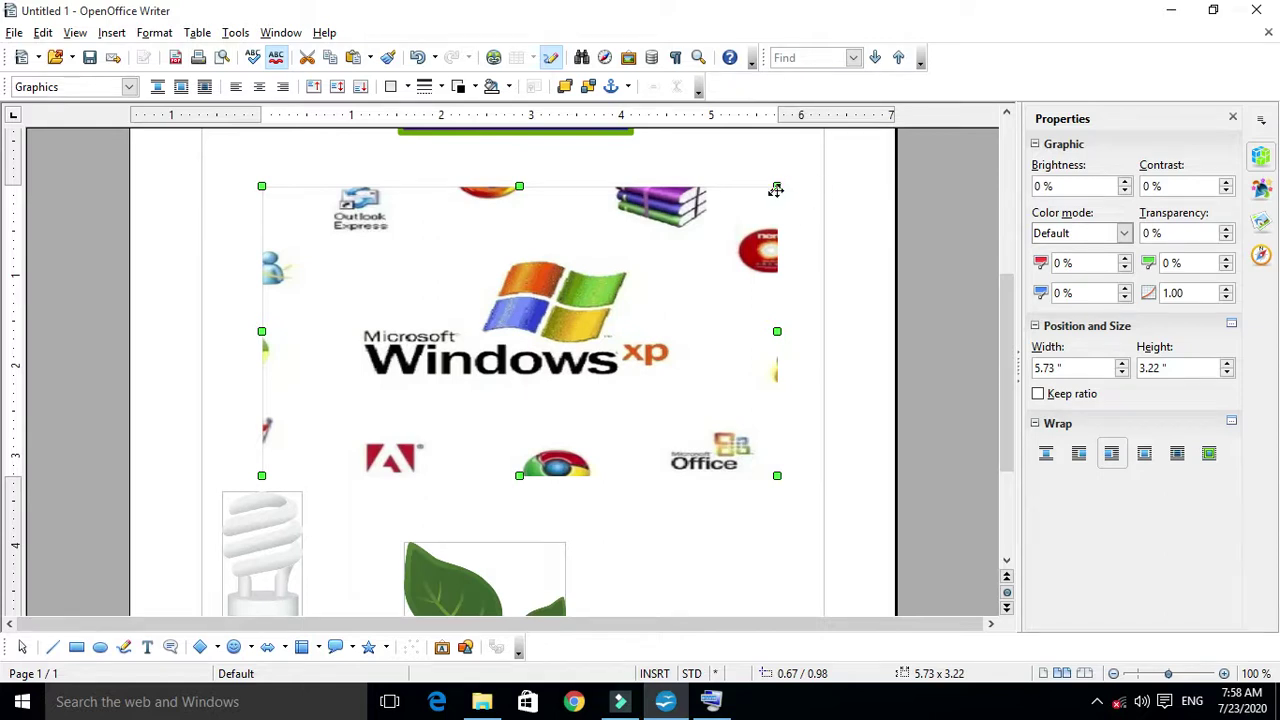
# Shrink the software-logo picture to about 2.12 by 2.19 inches, and enlarge it again to about 5.47 by 3.24 inches.
pyautogui.moveTo(777, 186); pyautogui.dragTo(423, 279)
pyautogui.moveTo(421, 377); pyautogui.dragTo(453, 377)
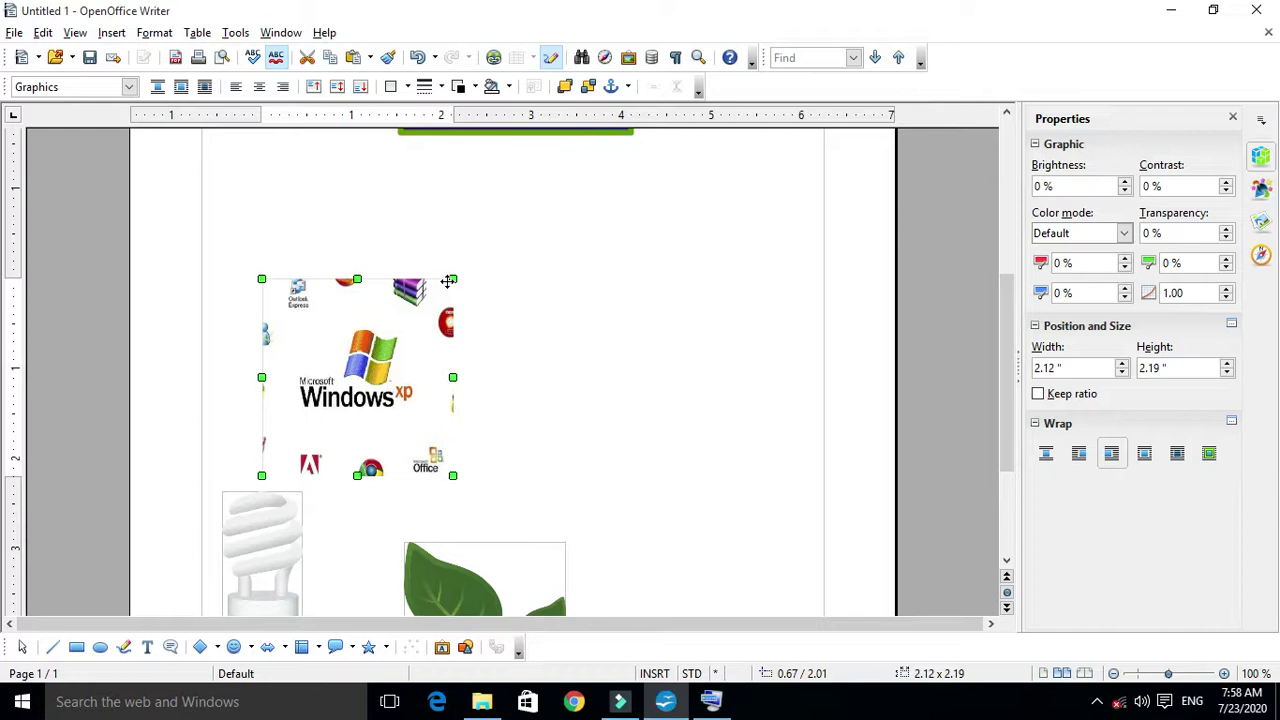
pyautogui.moveTo(450, 277); pyautogui.dragTo(753, 184)
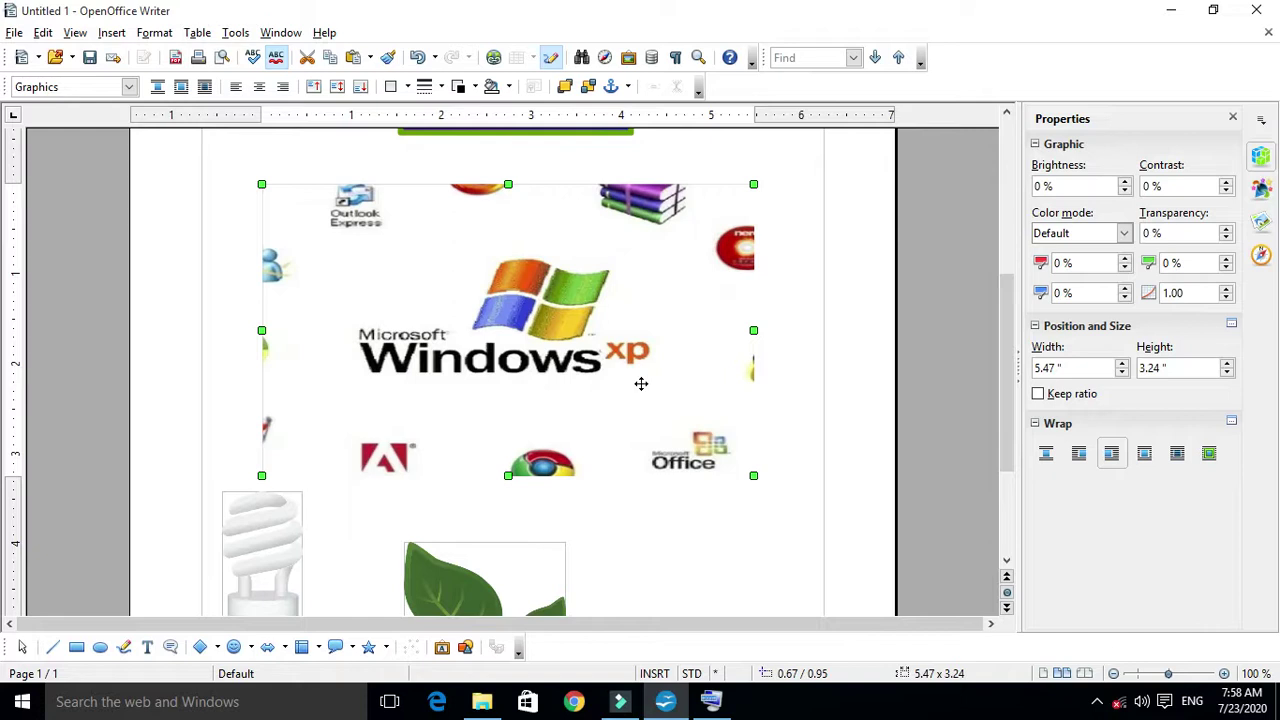
# Try holding Shift on the on-screen keyboard with the software-logo picture selected, and close the keyboard and the floating Picture toolbar.
pyautogui.click(708, 699)
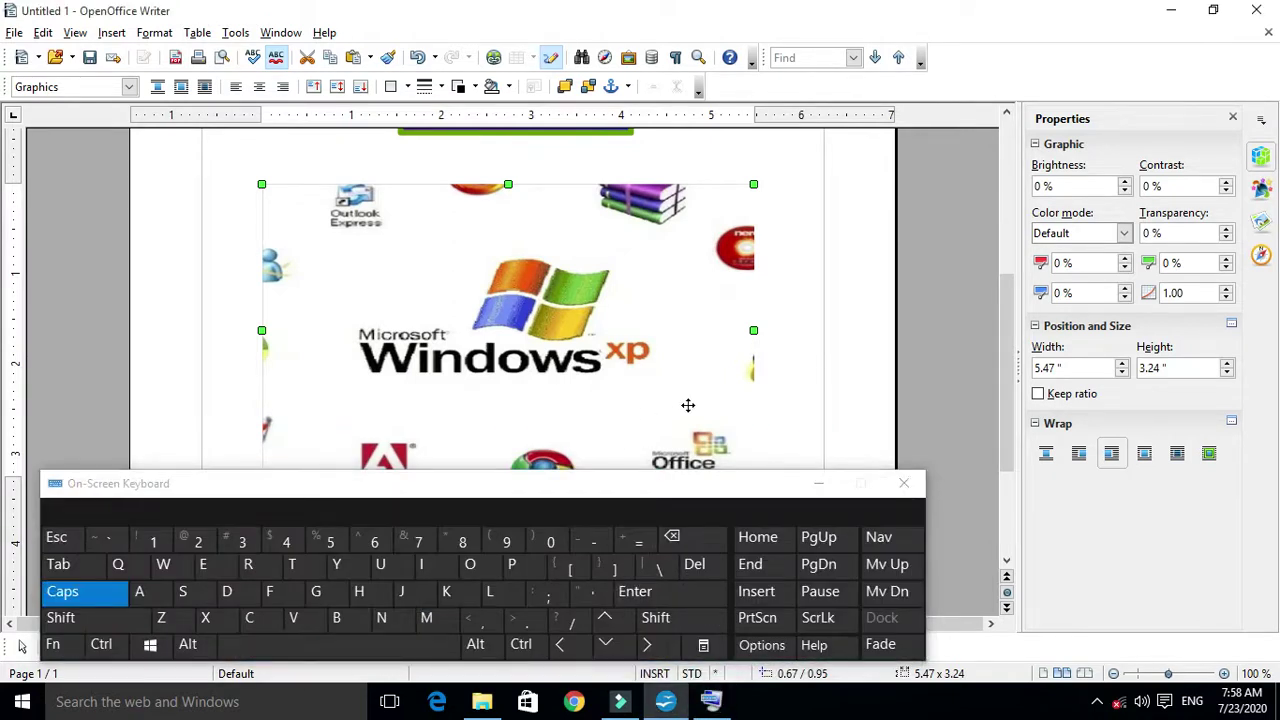
pyautogui.scroll(-3, 688, 401)
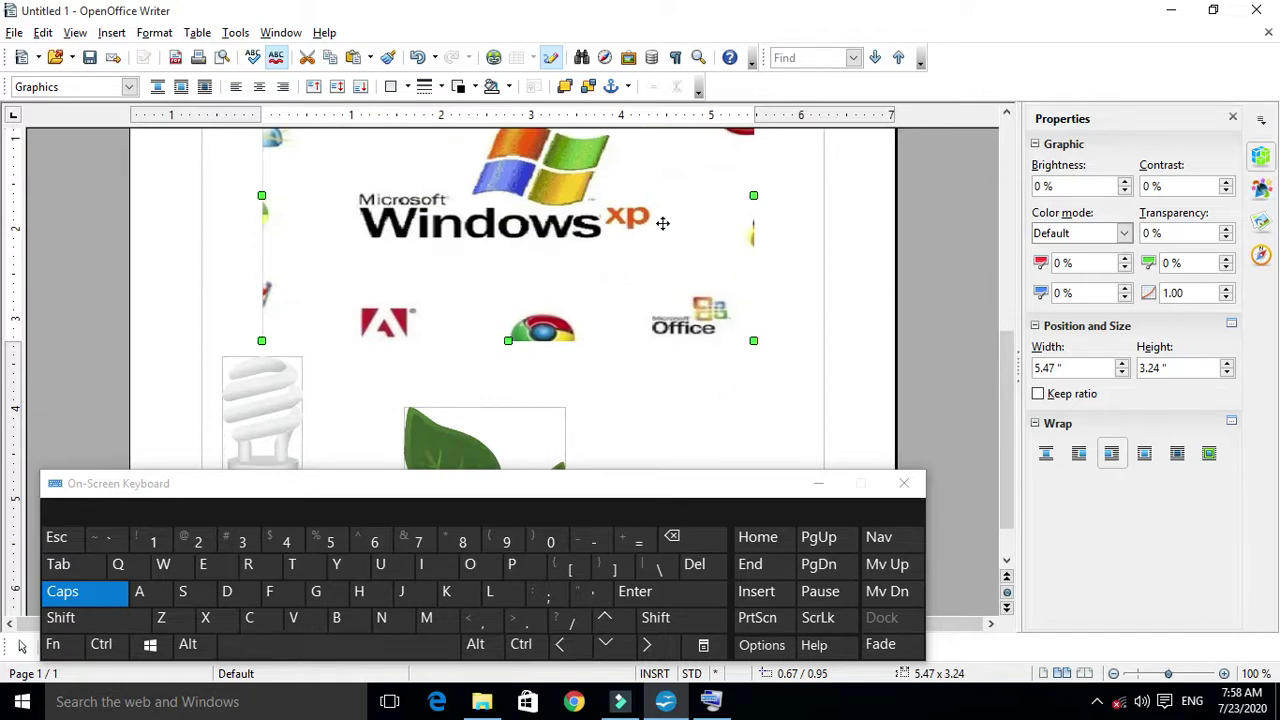
pyautogui.click(797, 353)
pyautogui.scroll(-5, 792, 370)
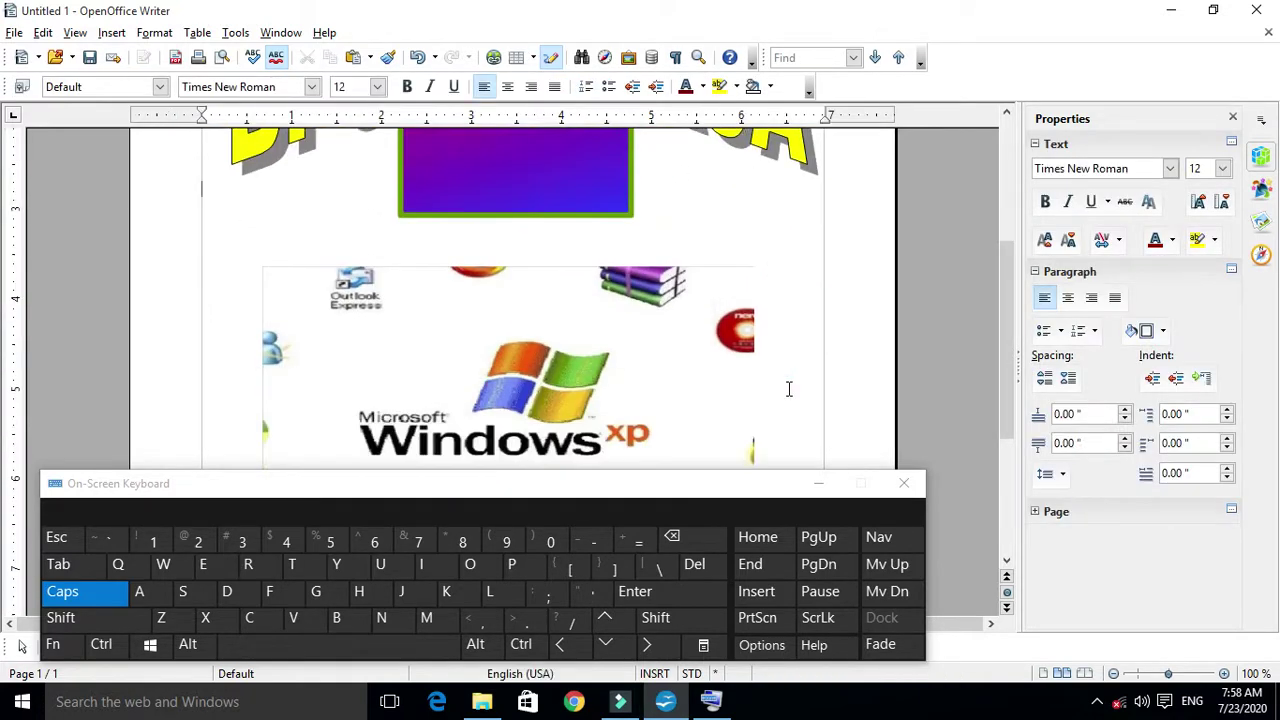
pyautogui.scroll(-4, 789, 389)
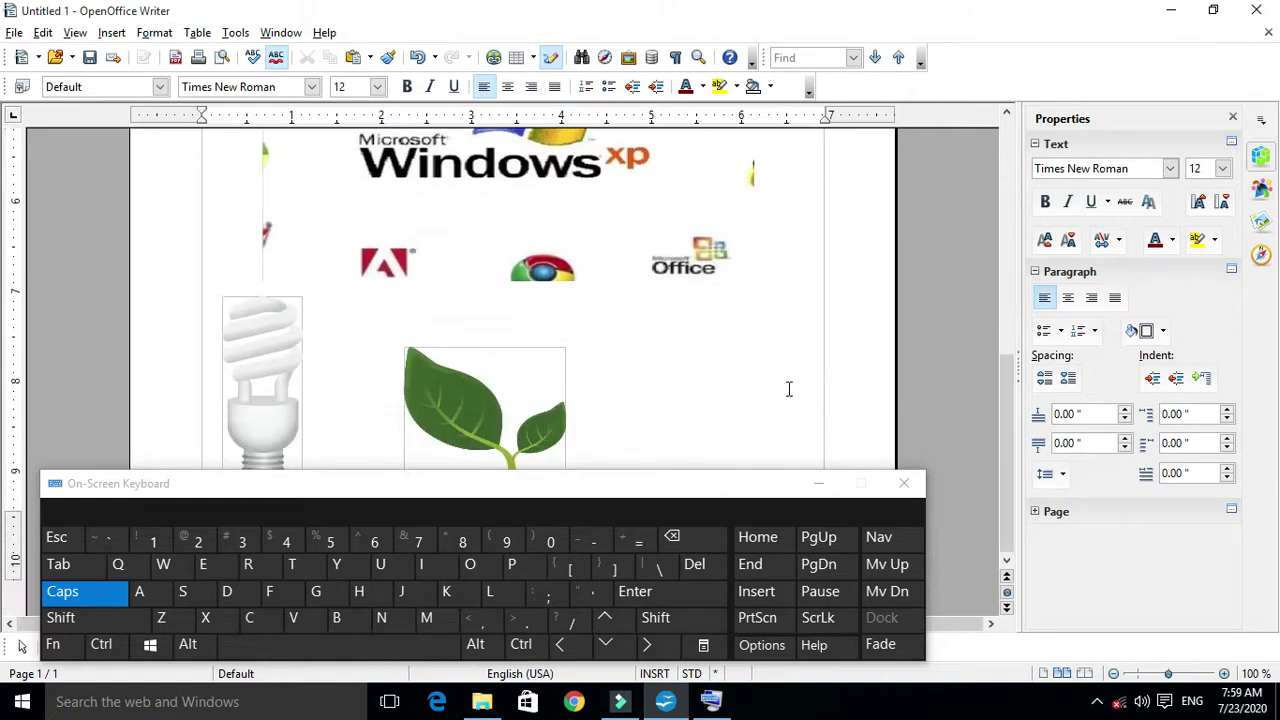
pyautogui.click(568, 243)
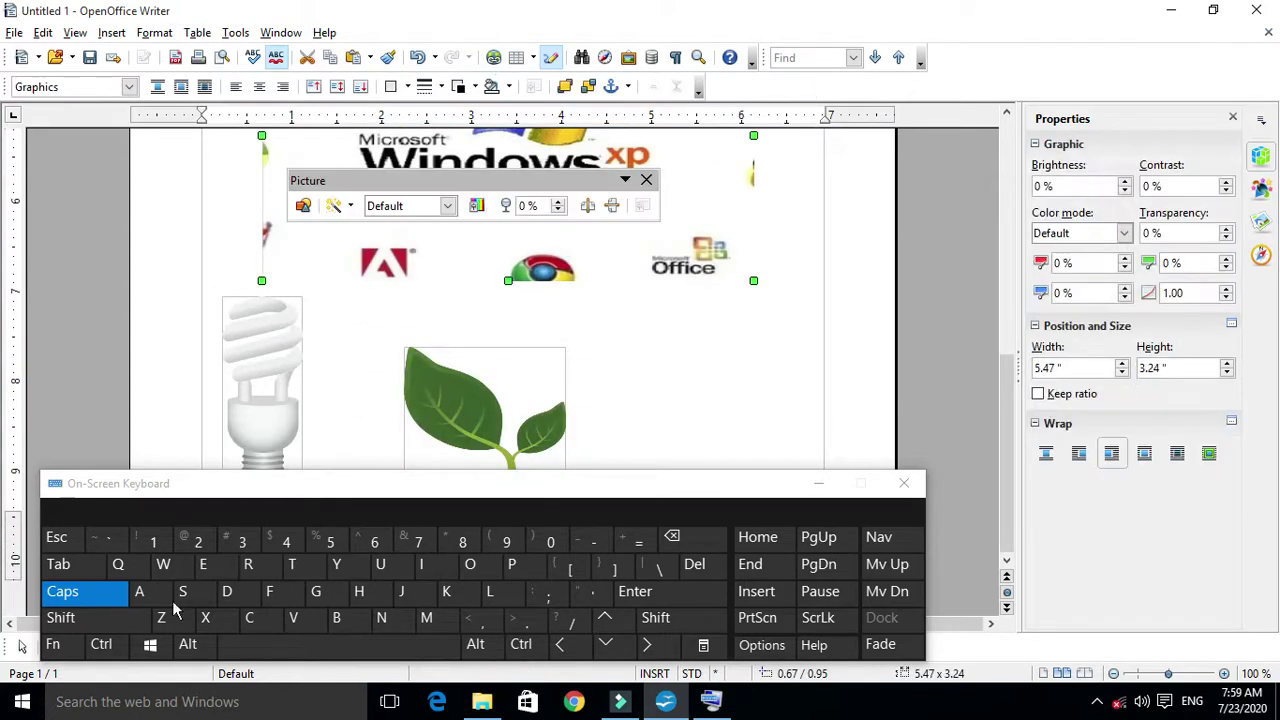
pyautogui.click(80, 625)
pyautogui.scroll(4, 265, 380)
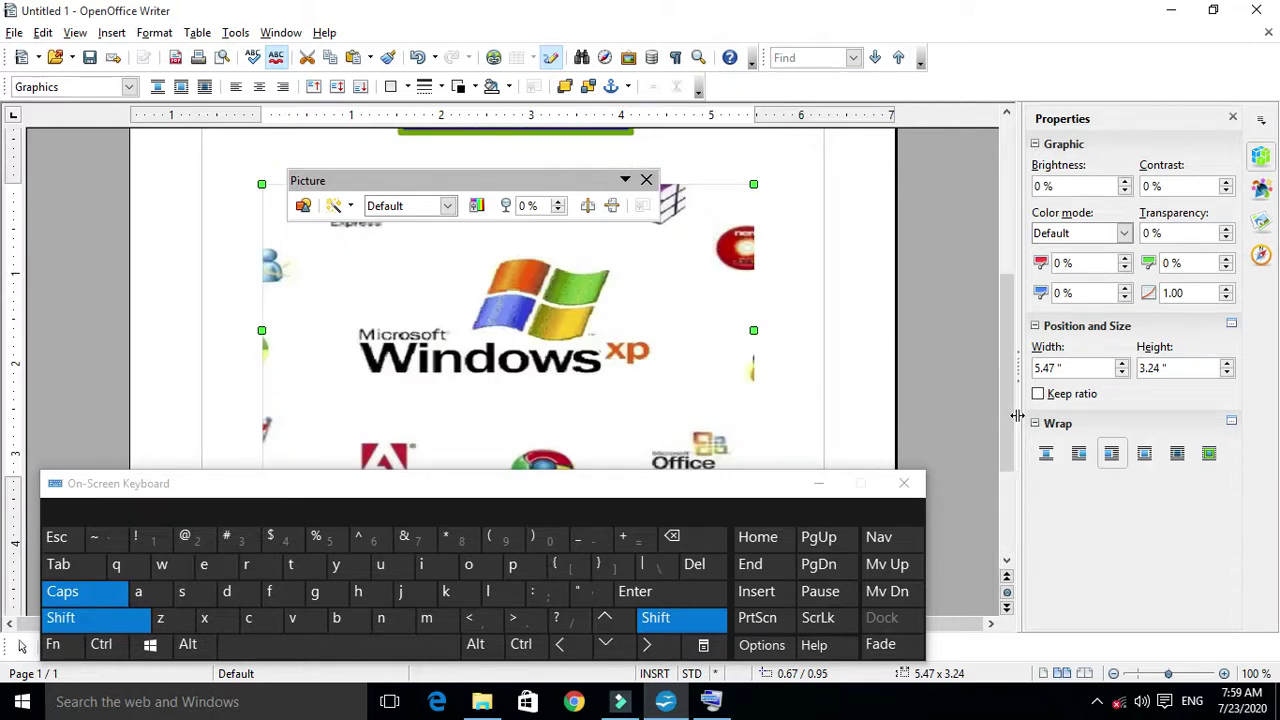
pyautogui.scroll(-4, 1014, 420)
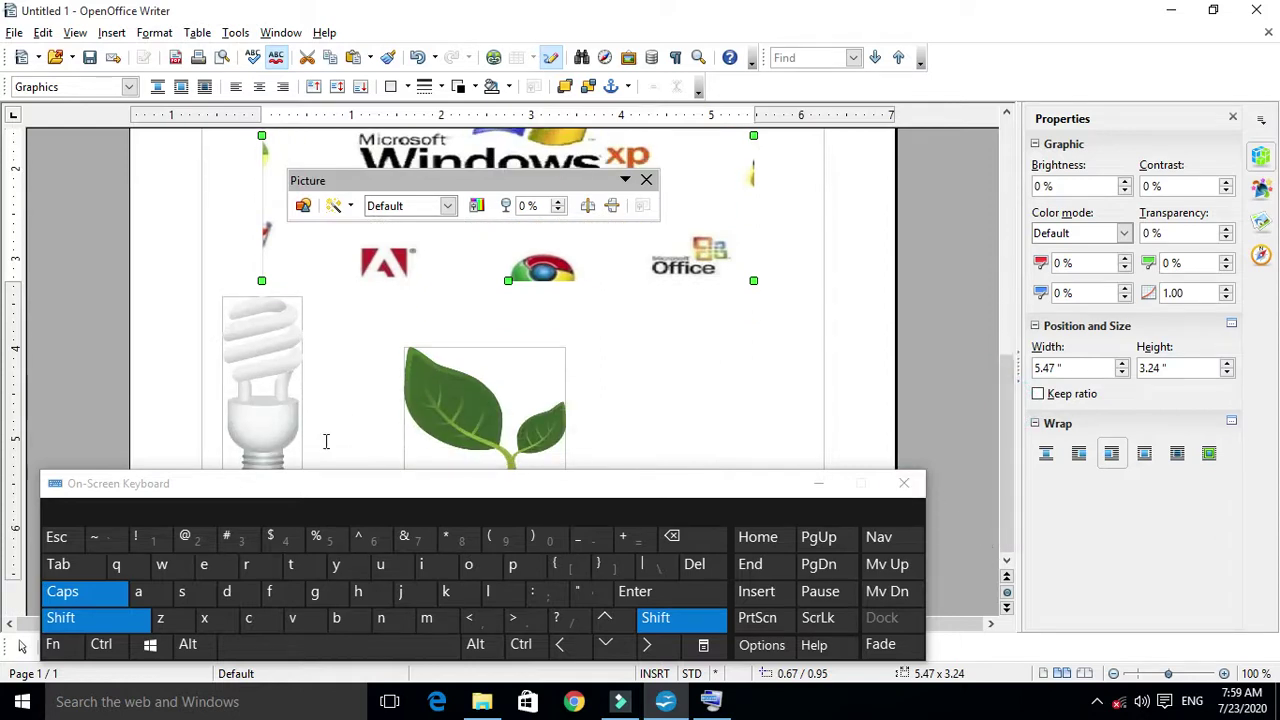
pyautogui.scroll(4, 266, 360)
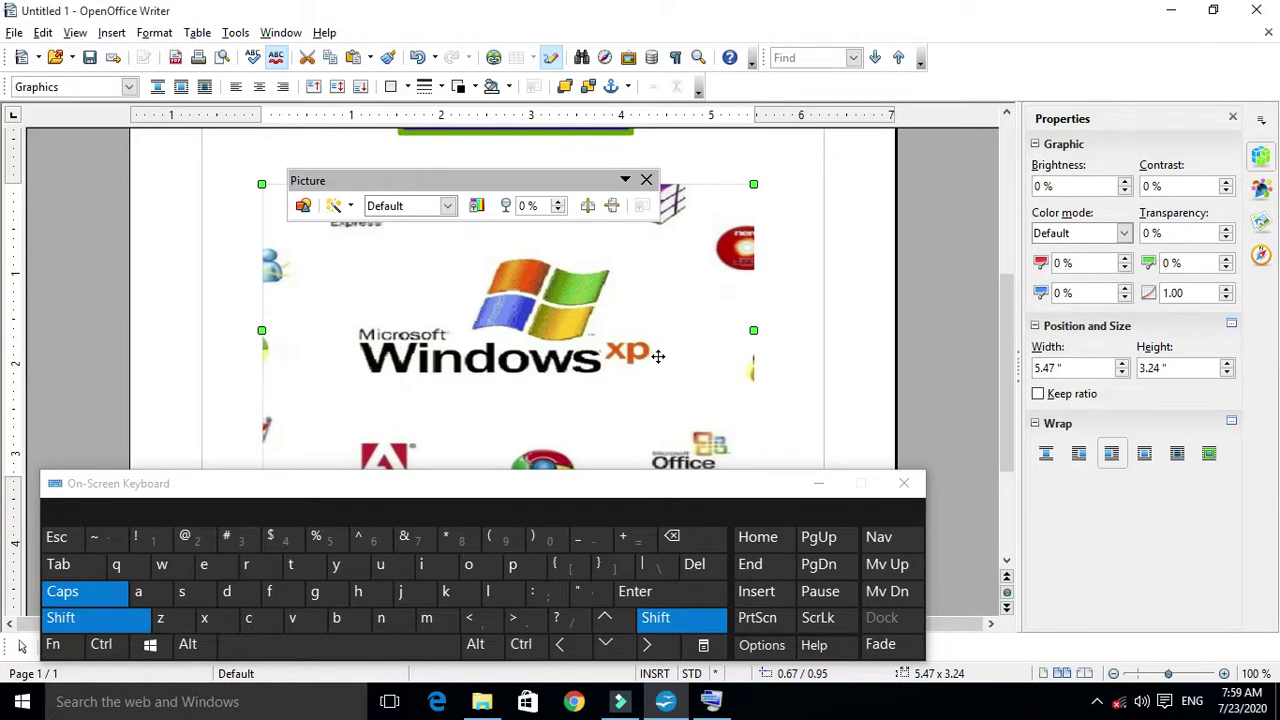
pyautogui.click(906, 487)
pyautogui.click(646, 180)
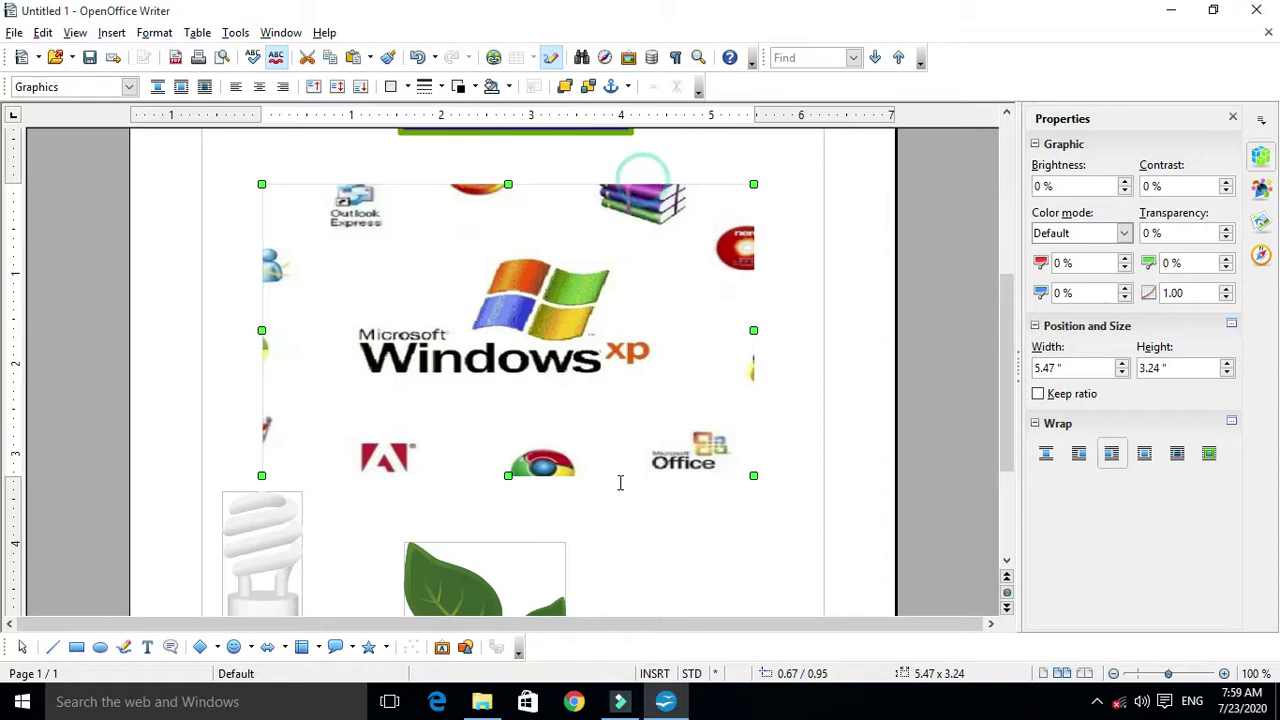
# Select the gradient rectangle, the software-logo picture, the leaf picture and the light-bulb picture one after another.
pyautogui.scroll(5, 620, 483)
pyautogui.click(600, 345)
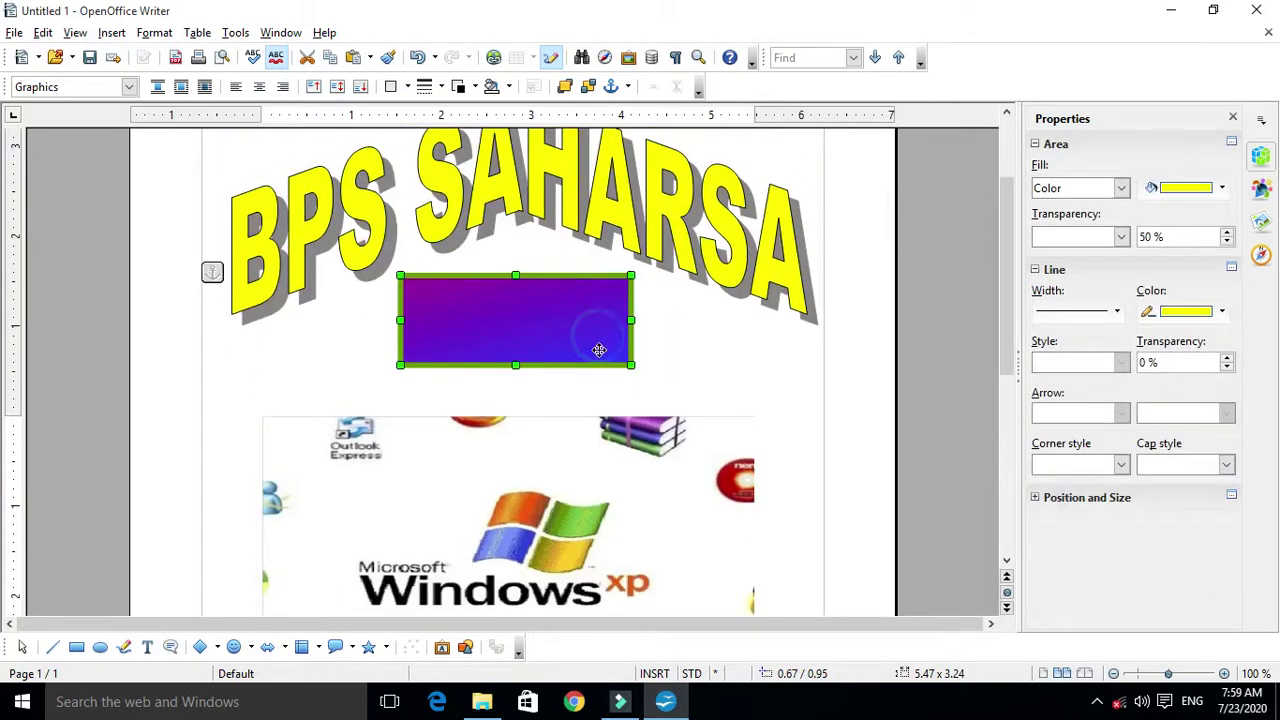
pyautogui.scroll(-5, 620, 443)
pyautogui.click(620, 443)
pyautogui.scroll(2, 645, 445)
pyautogui.scroll(2, 645, 445)
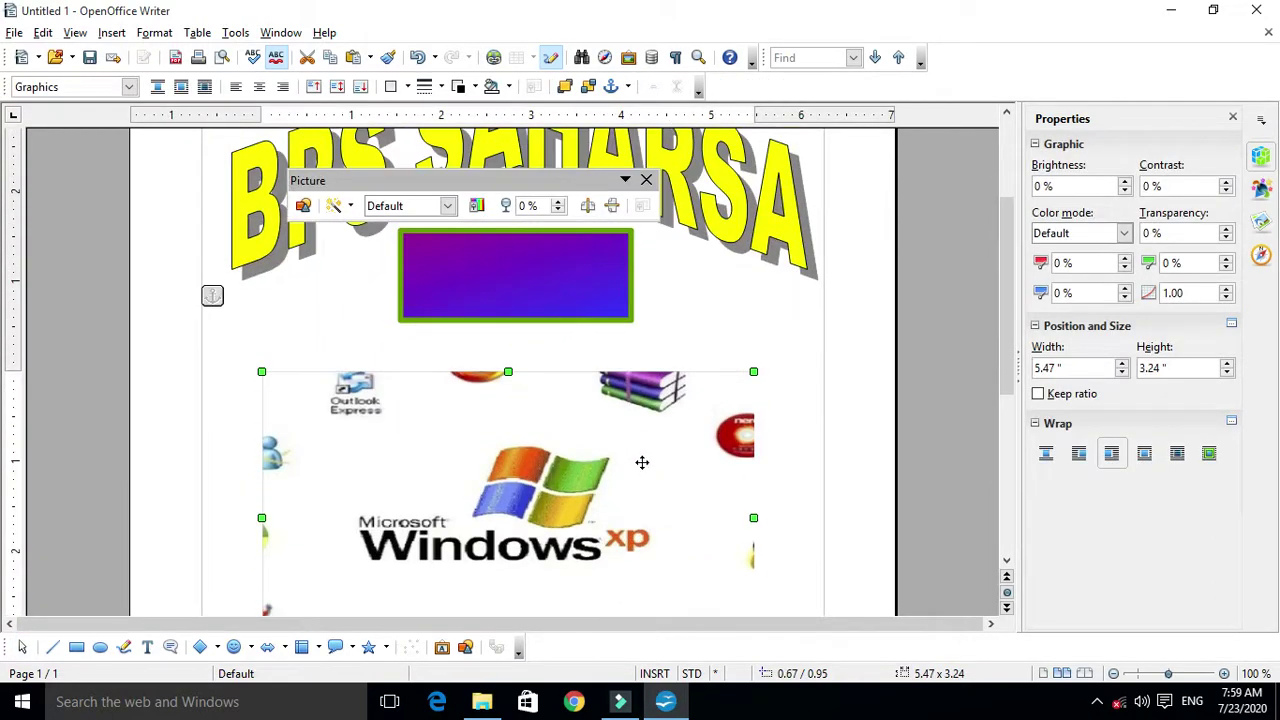
pyautogui.scroll(-2, 655, 550)
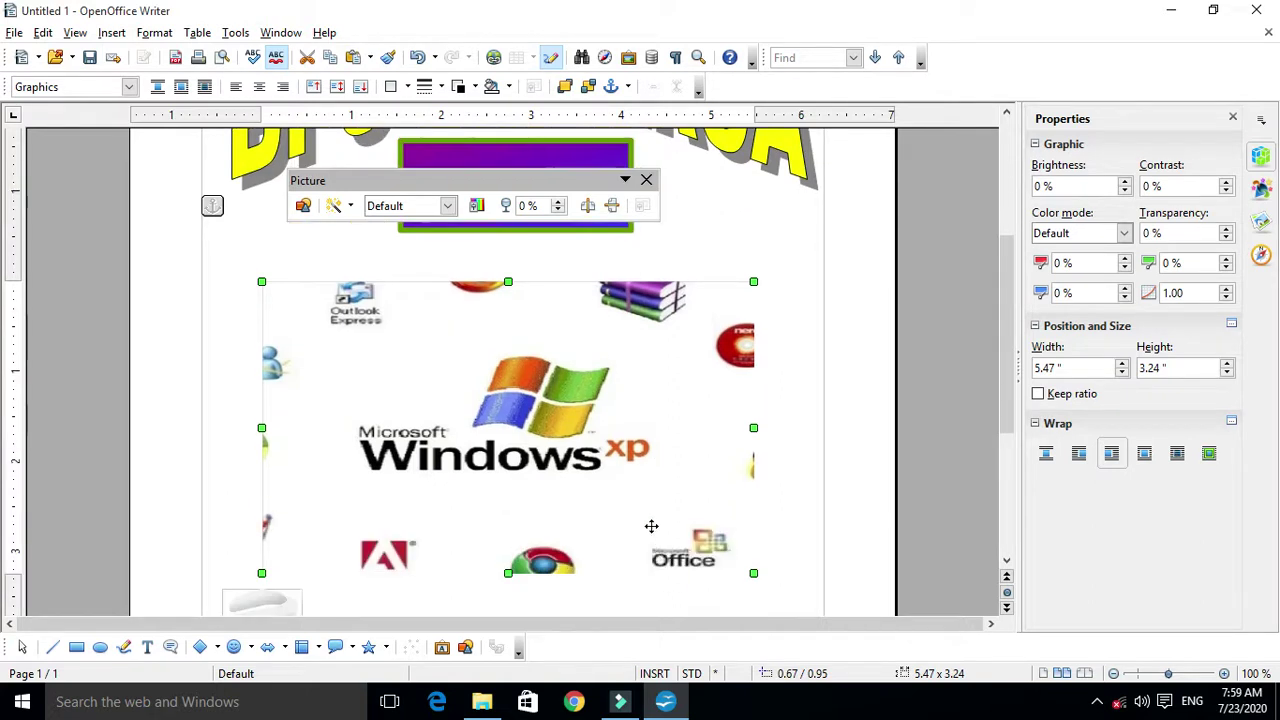
pyautogui.scroll(-4, 659, 532)
pyautogui.click(528, 500)
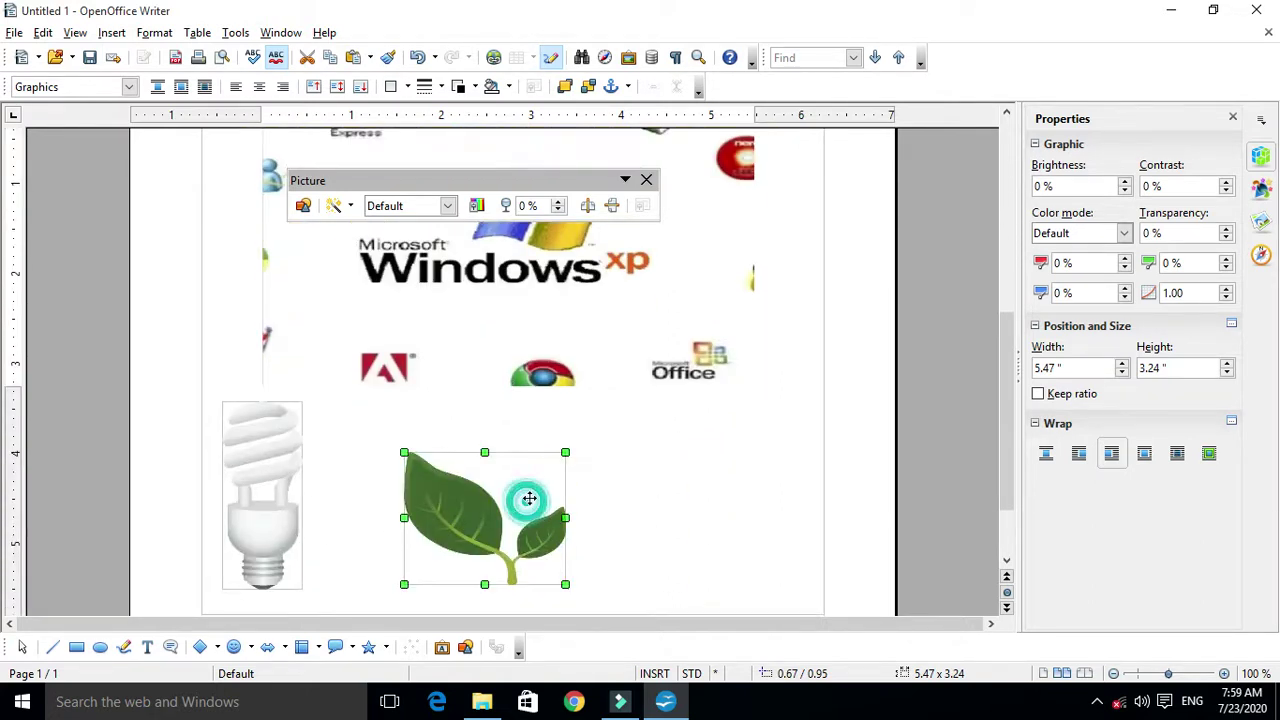
pyautogui.click(290, 472)
pyautogui.click(446, 499)
# Select the gradient rectangle and the software-logo picture again while reviewing the page, and end with the rectangle selected.
pyautogui.scroll(6, 648, 505)
pyautogui.click(590, 358)
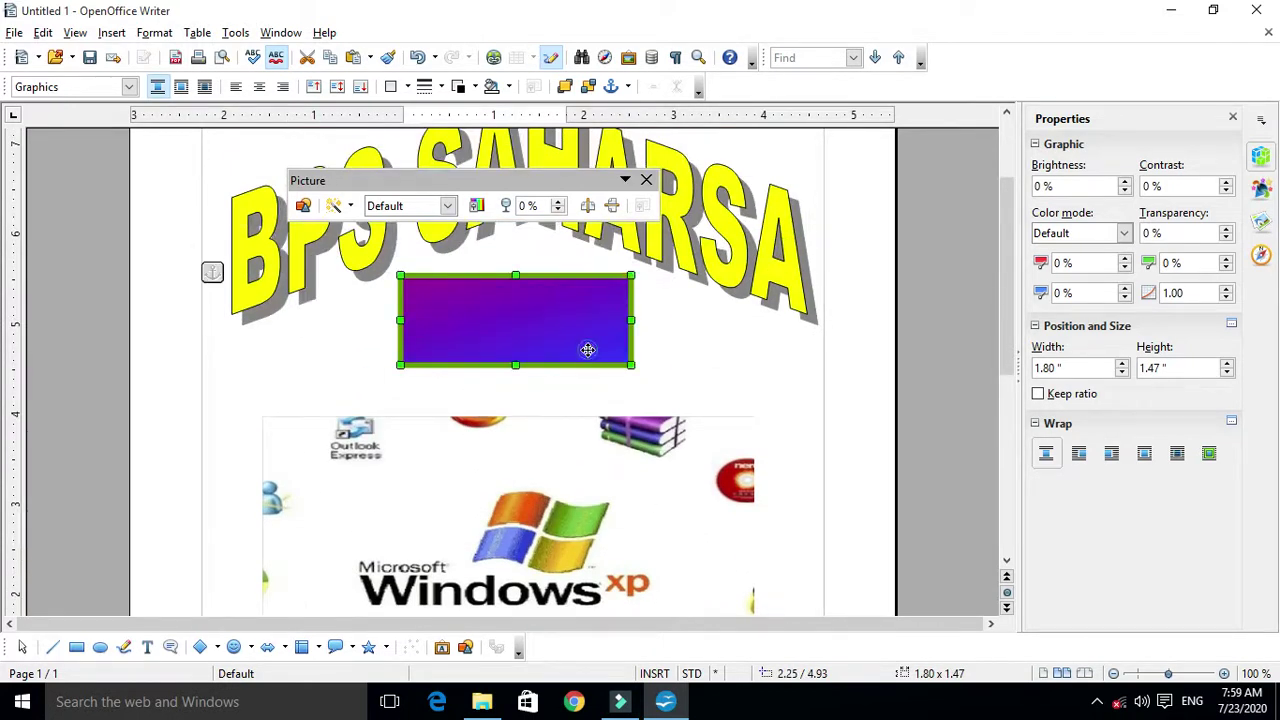
pyautogui.scroll(-5, 609, 443)
pyautogui.click(609, 443)
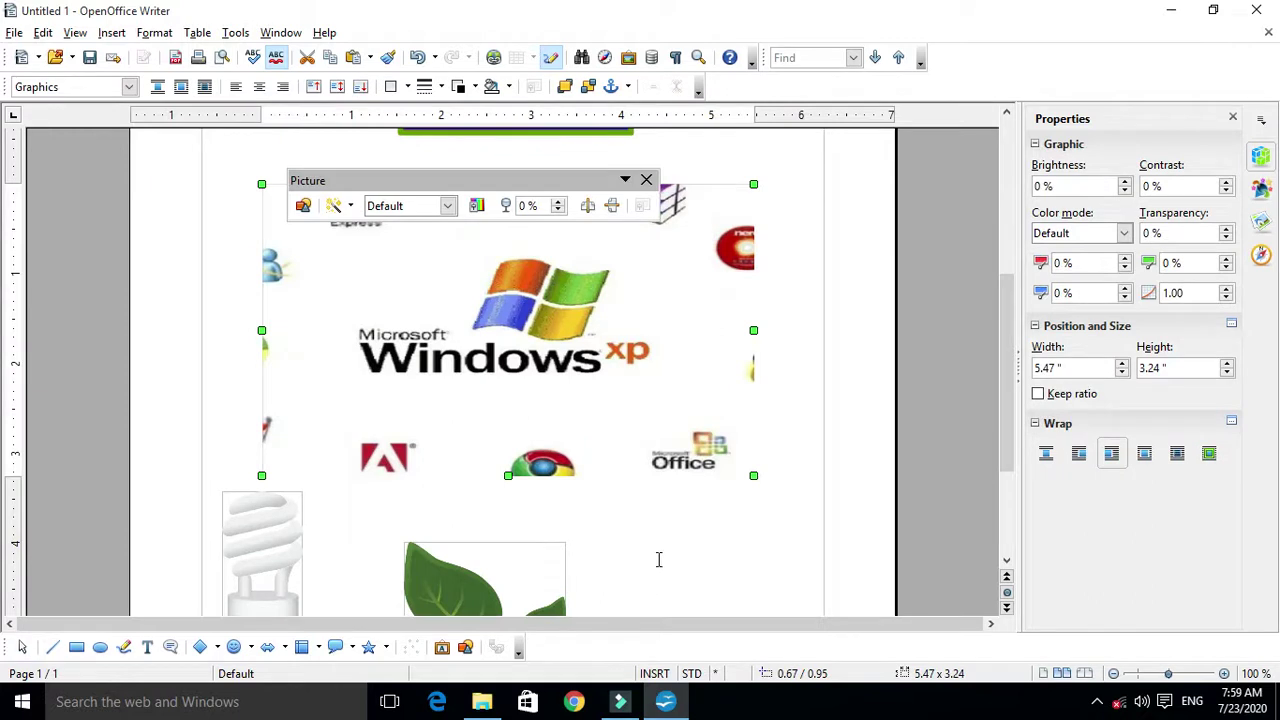
pyautogui.scroll(3, 597, 537)
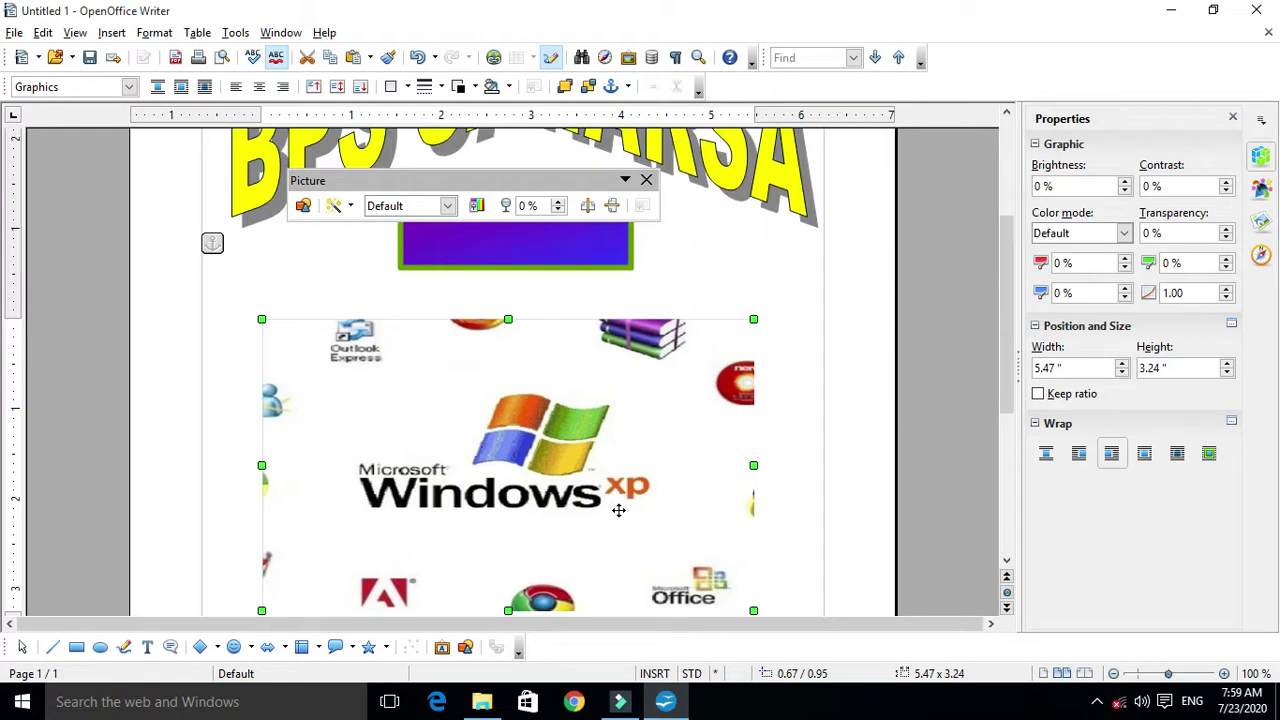
pyautogui.scroll(-3, 642, 488)
pyautogui.scroll(6, 642, 488)
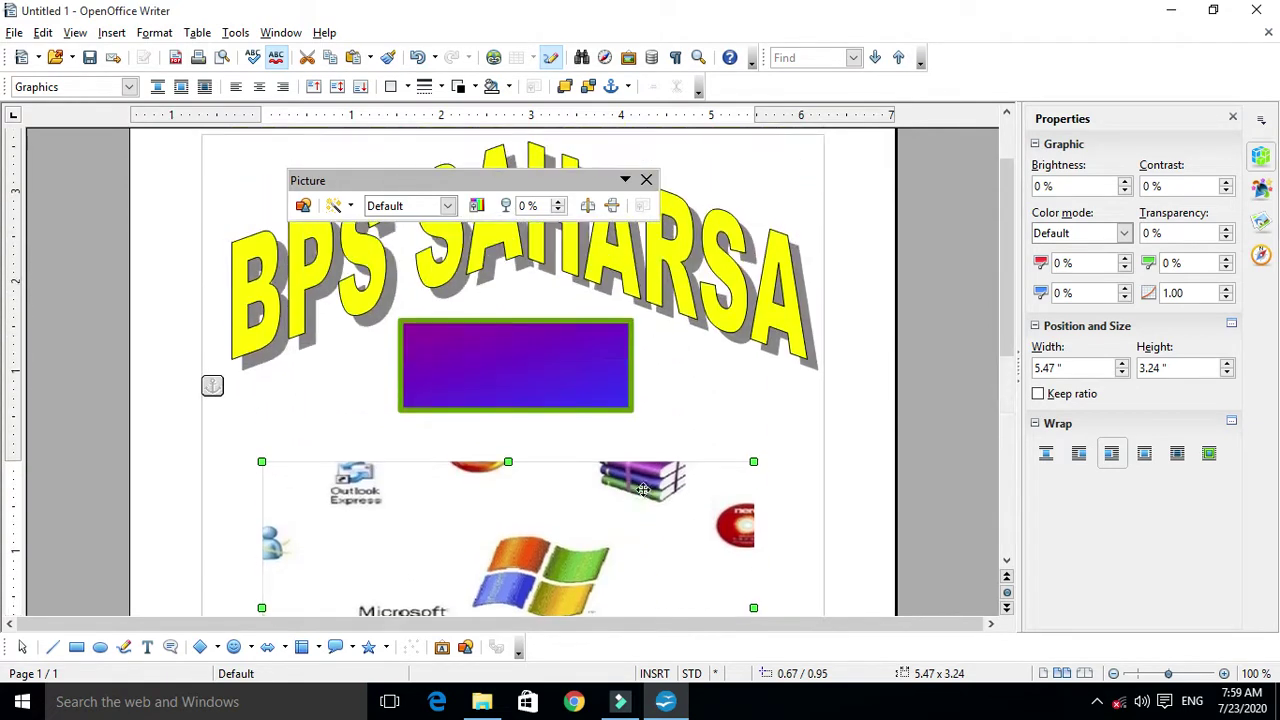
pyautogui.click(630, 386)
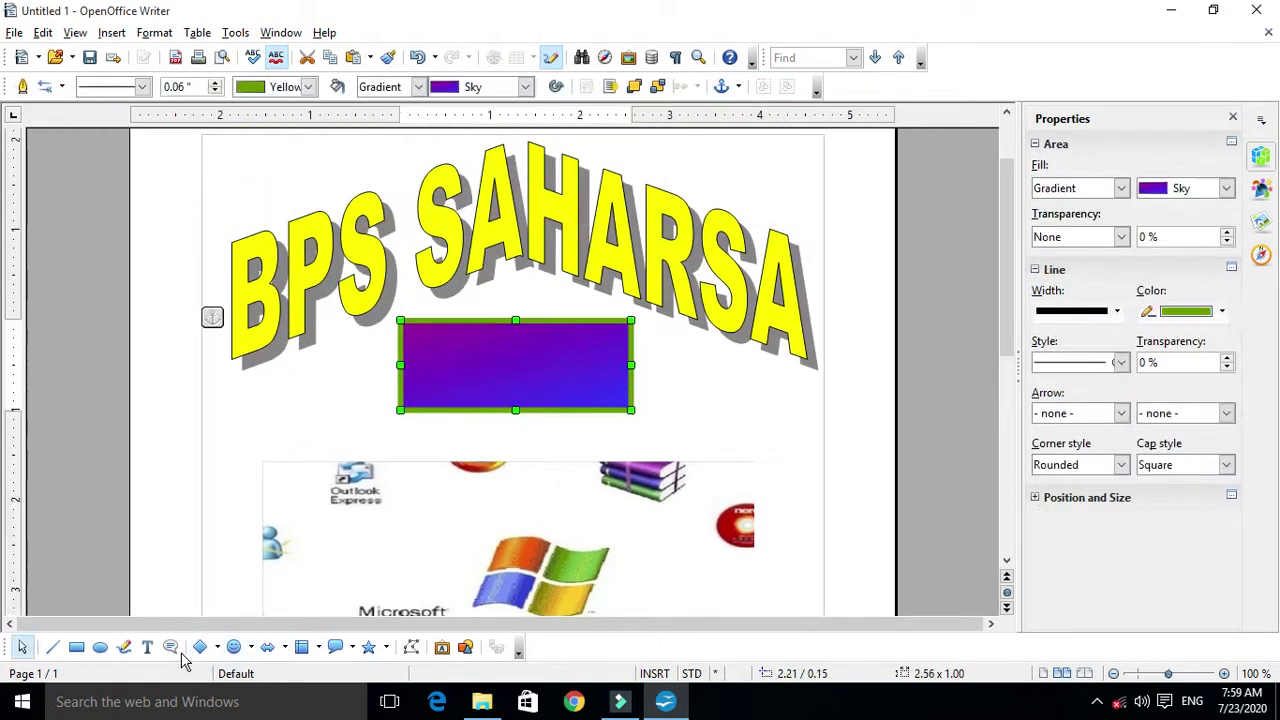
# Draw an ellipse about 0.59 by 0.51 inches right of the gradient rectangle and a diamond about 0.59 by 0.73 inches left of it.
pyautogui.click(100, 647)
pyautogui.moveTo(736, 378); pyautogui.dragTo(789, 423)
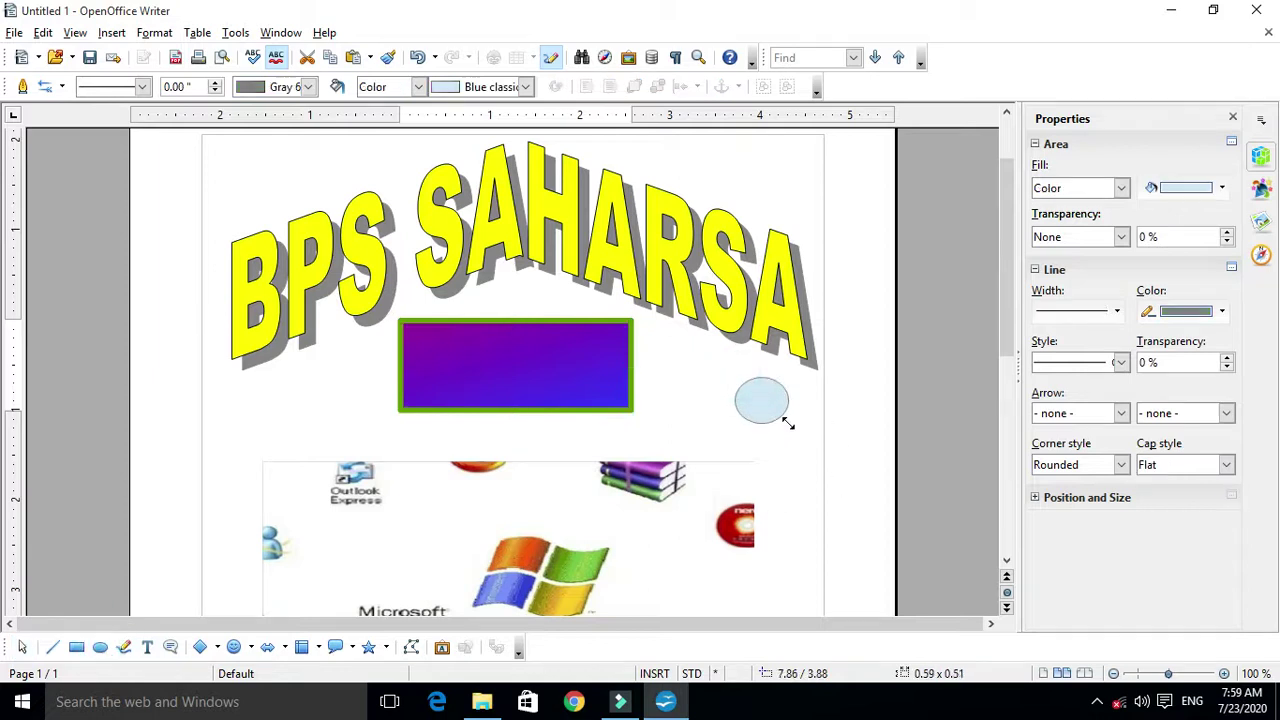
pyautogui.click(201, 647)
pyautogui.moveTo(275, 370); pyautogui.dragTo(328, 436)
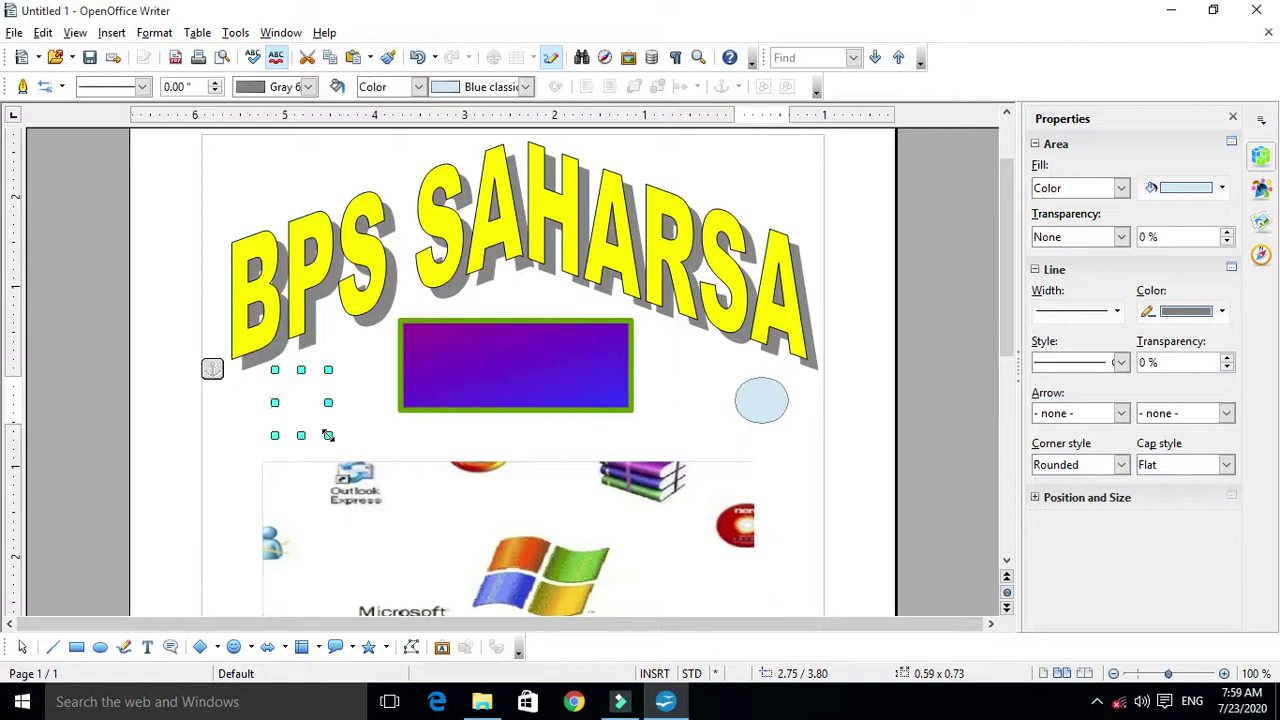
# Search Windows for KEY, open the On-Screen Keyboard and move it slightly lower, clear of the new shapes.
pyautogui.click(153, 701)
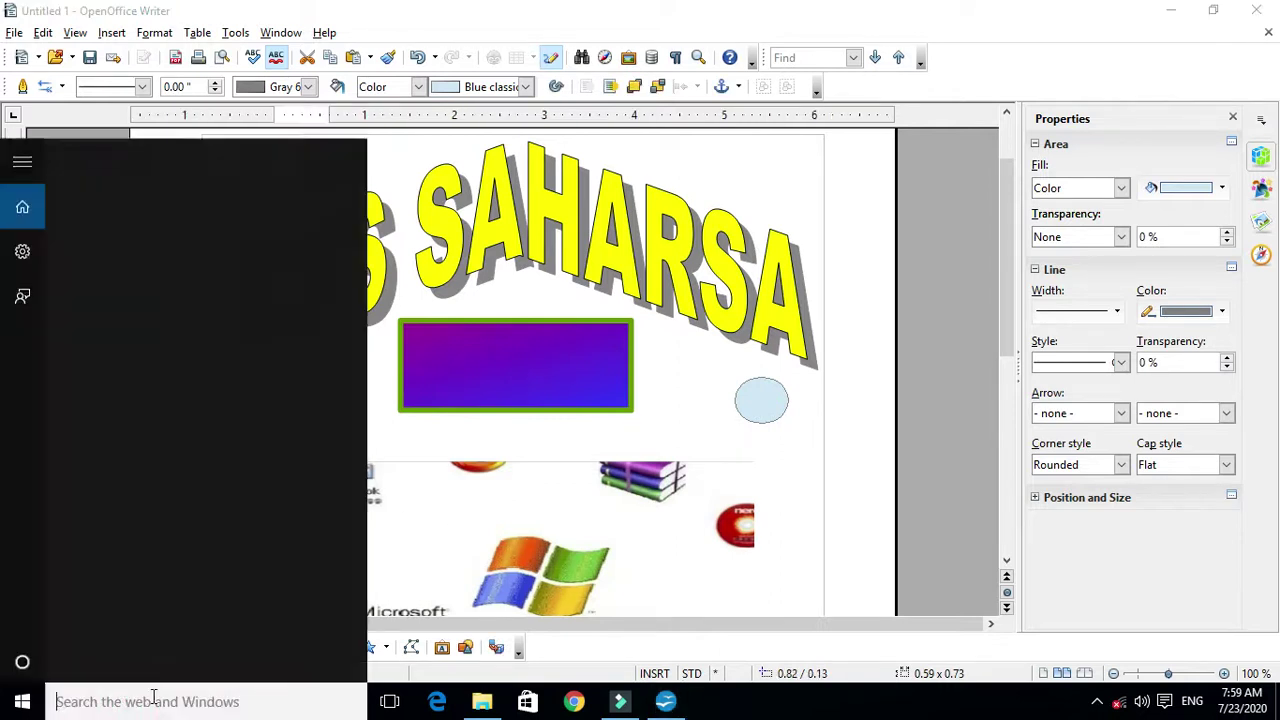
pyautogui.write('KEY')
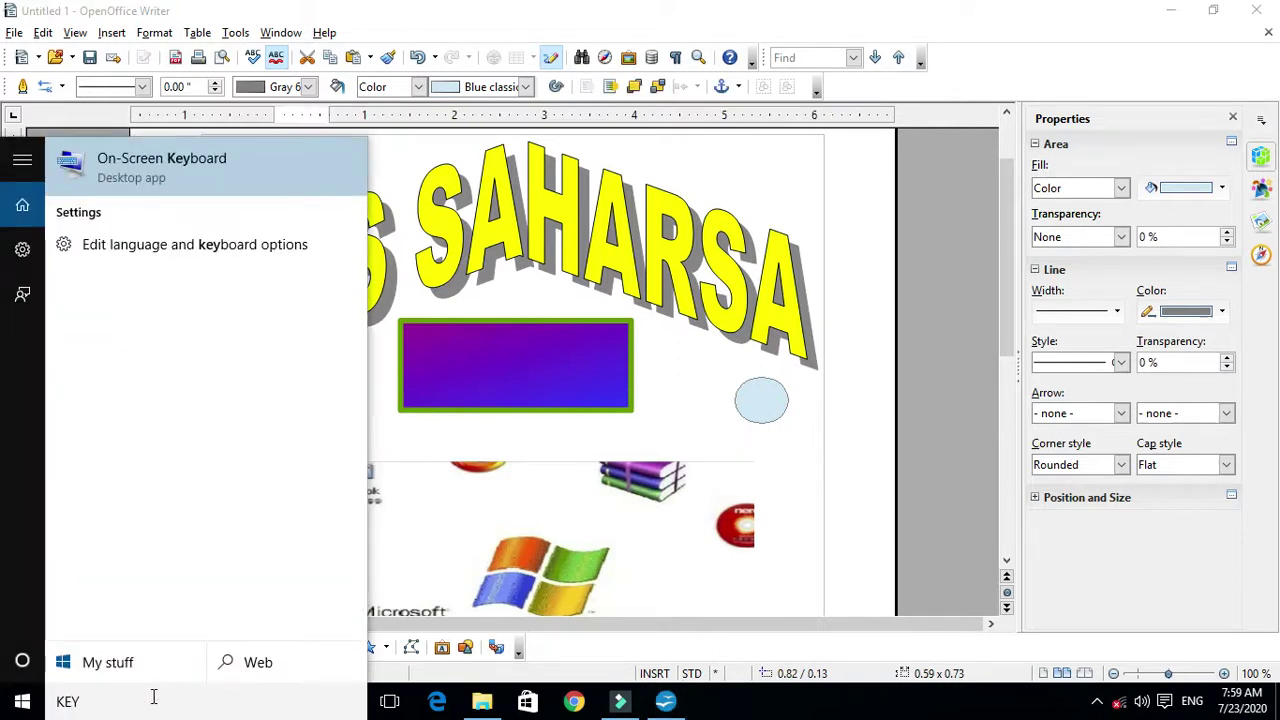
pyautogui.press('Return')
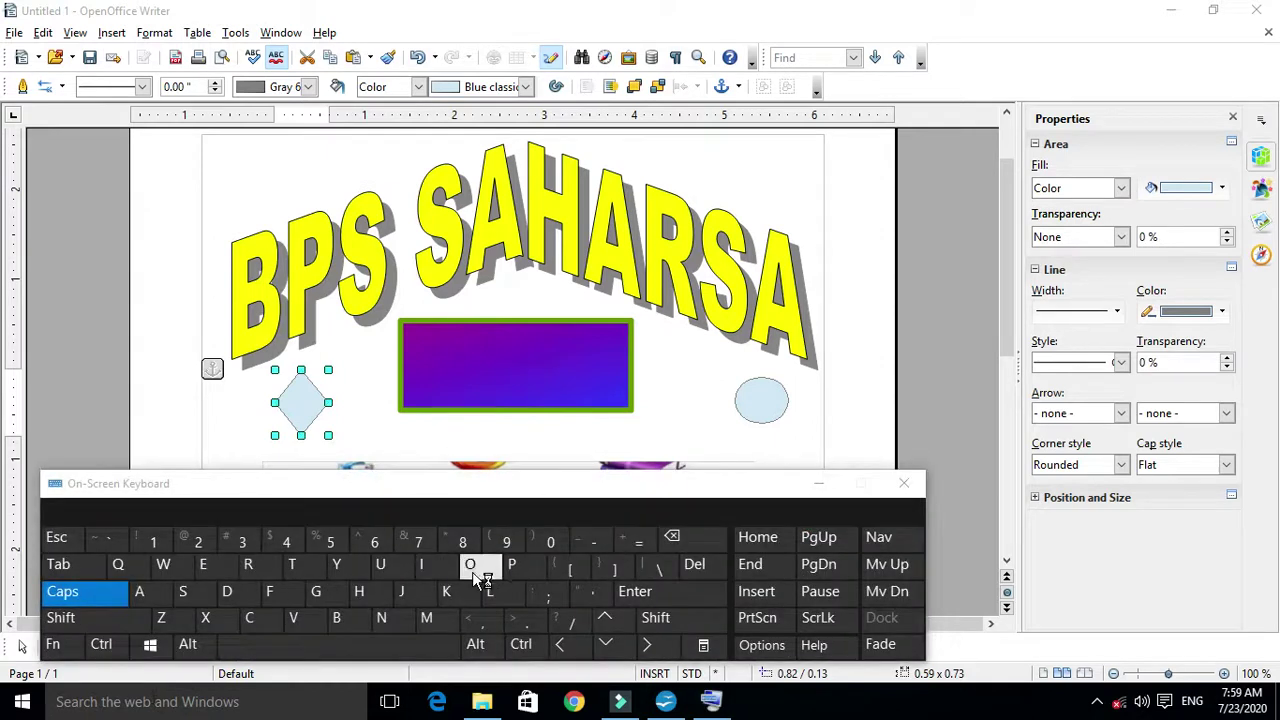
pyautogui.moveTo(644, 498); pyautogui.dragTo(656, 510)
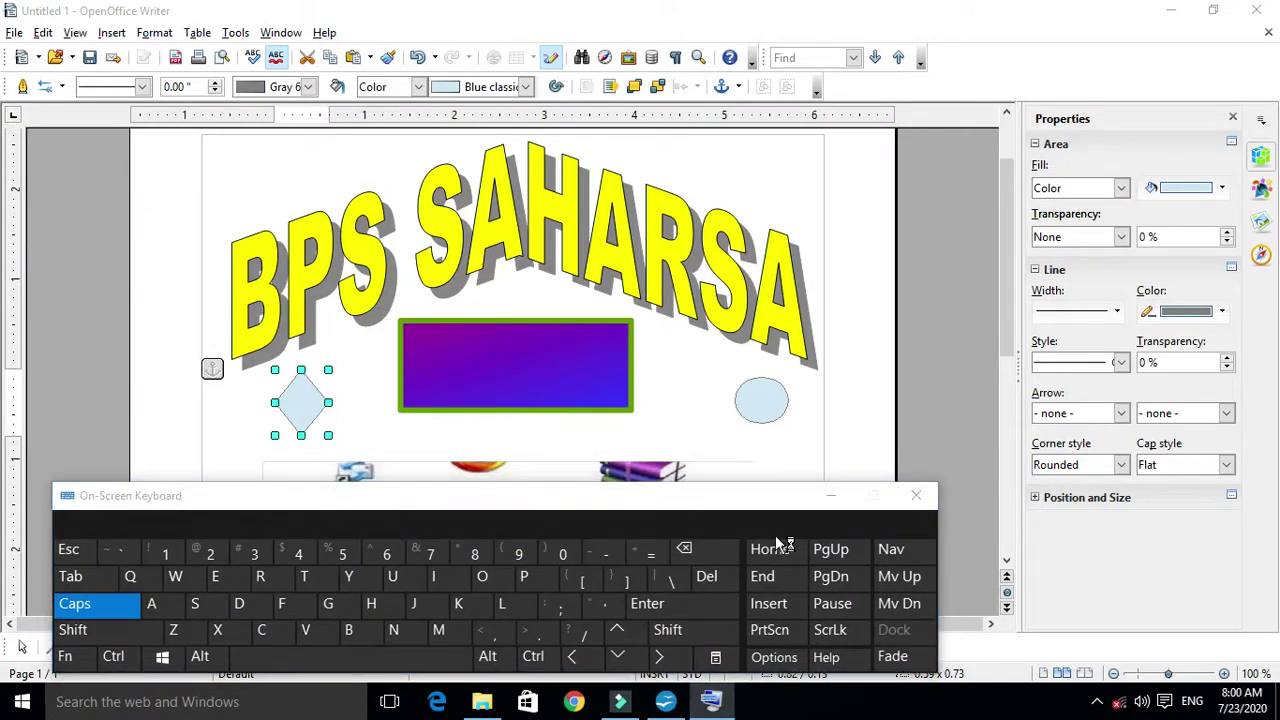
# Select the diamond and try to add another object to the selection with the on-screen keyboard's Shift held.
pyautogui.click(638, 442)
pyautogui.click(299, 401)
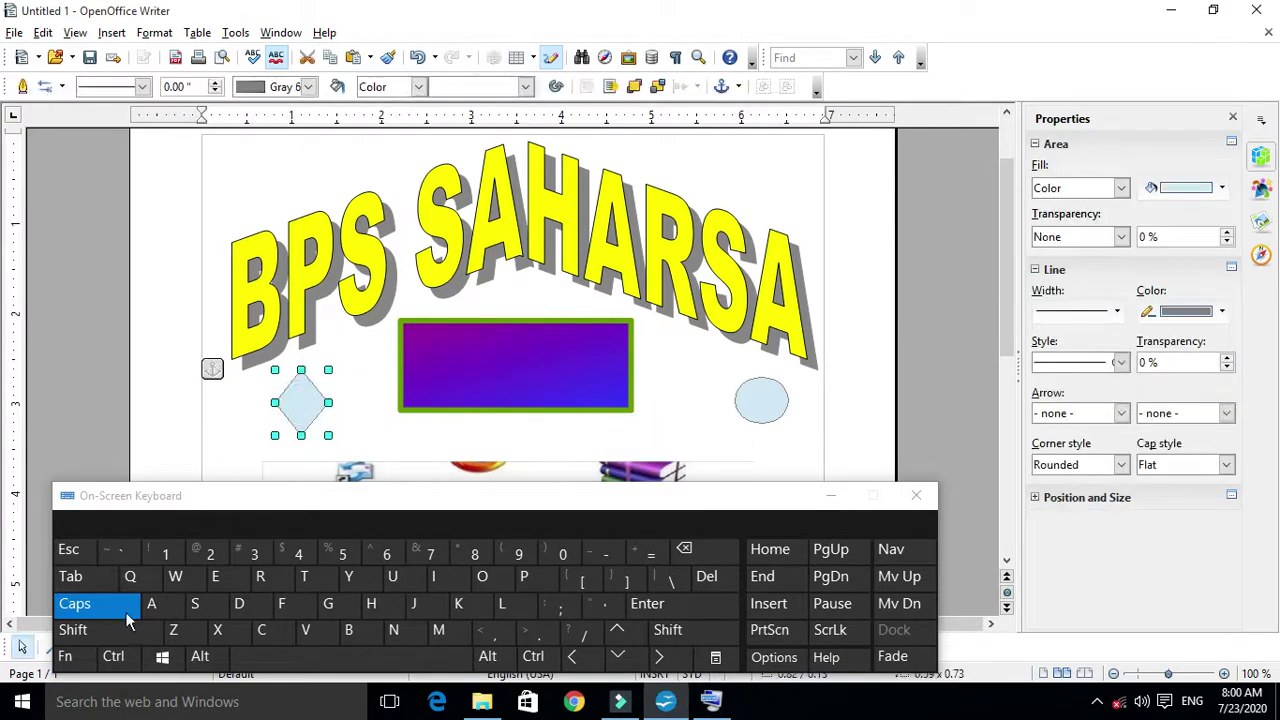
pyautogui.click(100, 628)
pyautogui.click(410, 458)
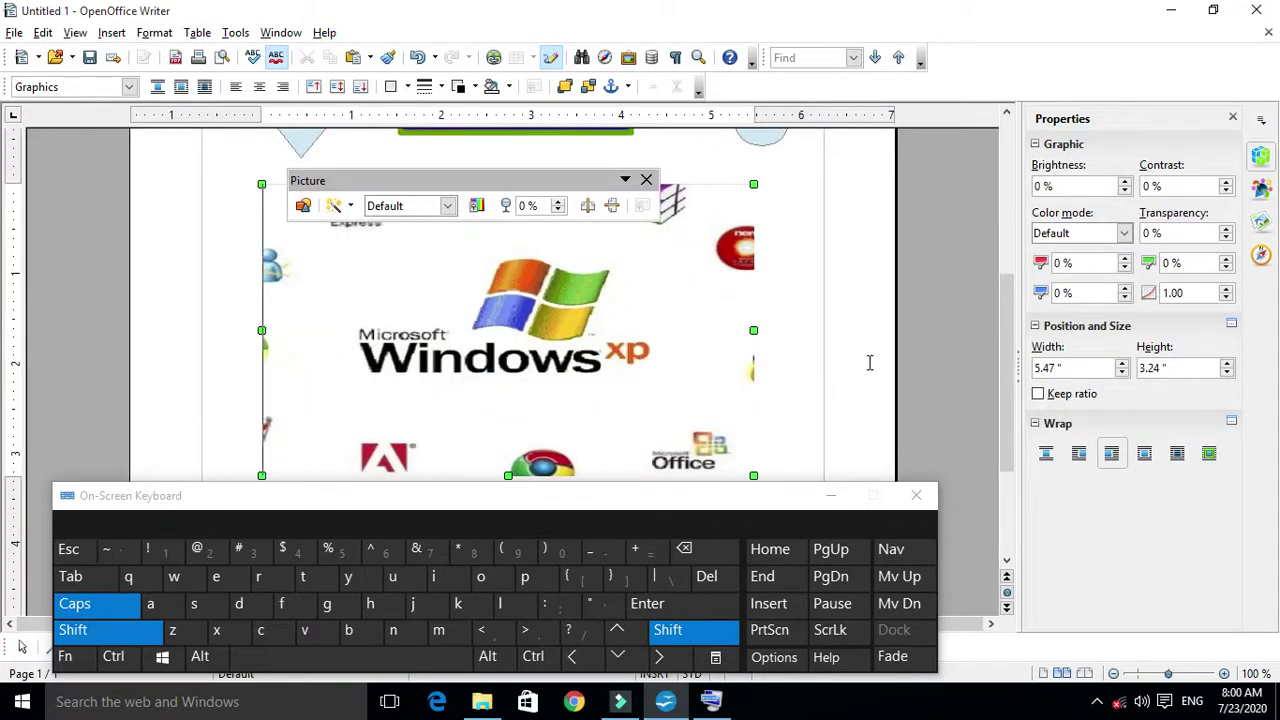
pyautogui.scroll(5, 1000, 247)
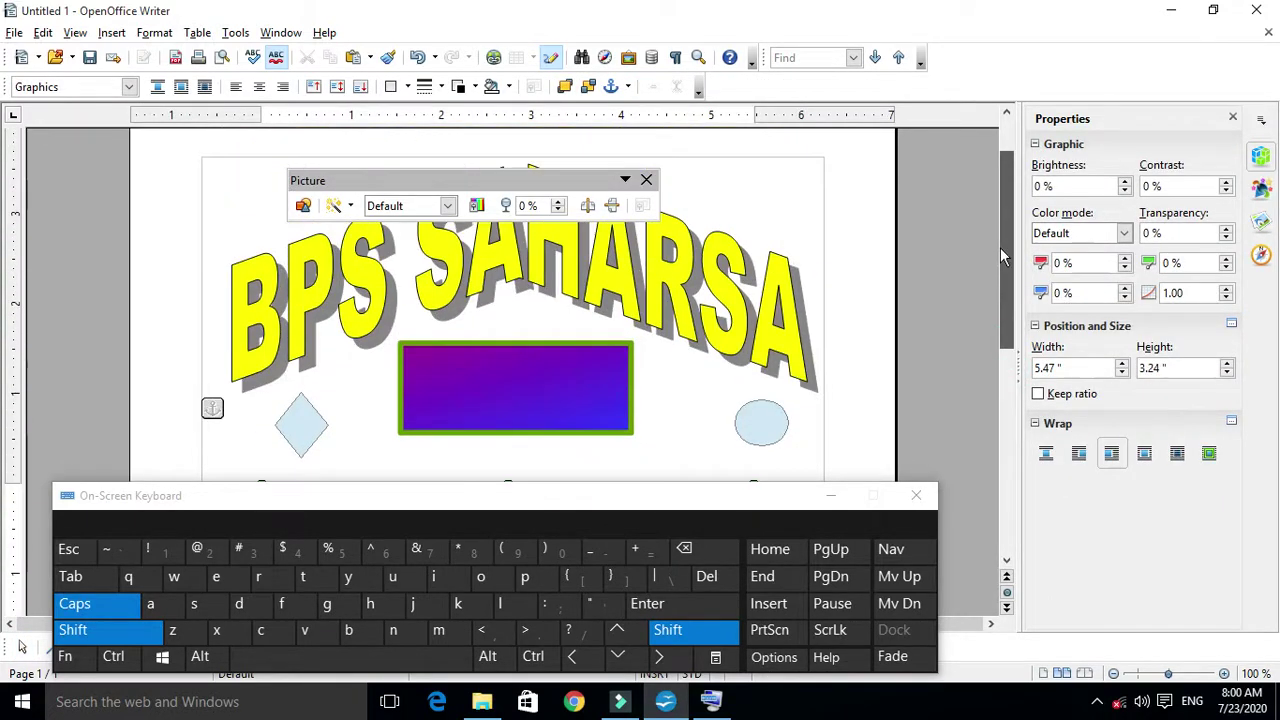
# Try to extend the selection to the gradient rectangle with the on-screen keyboard's Ctrl held as well.
pyautogui.click(113, 656)
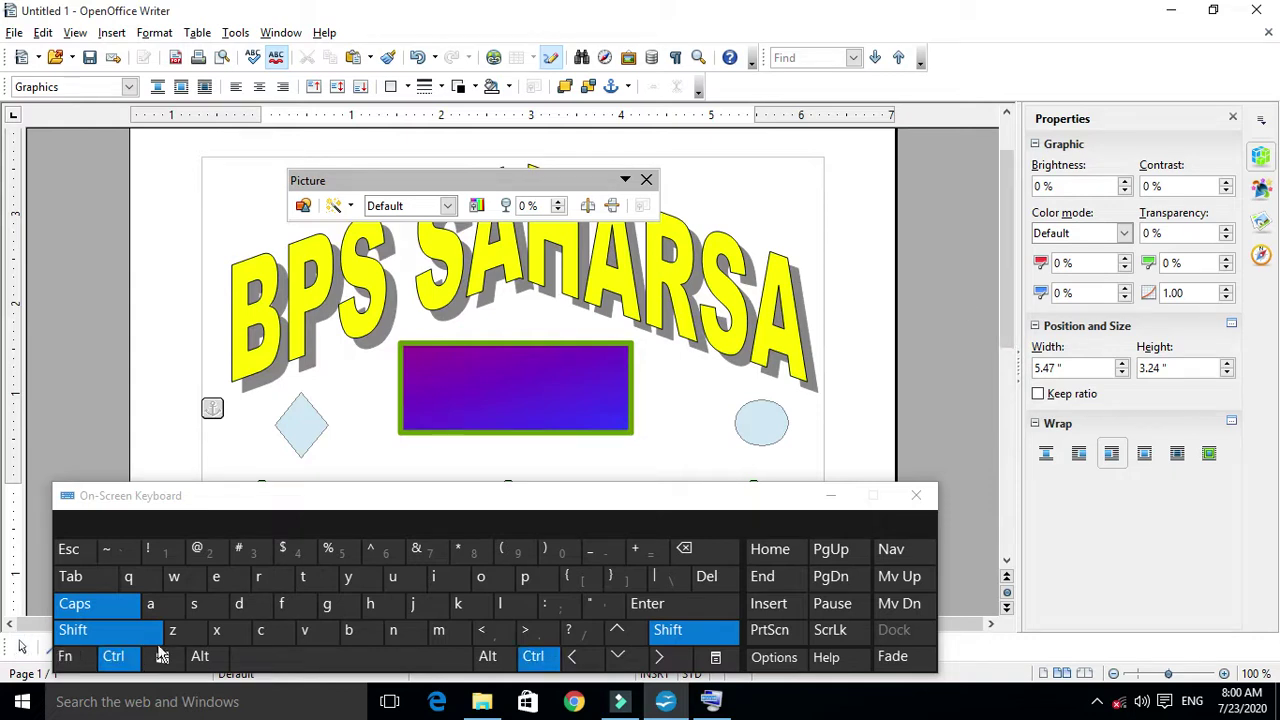
pyautogui.keyDown('ctrl'); pyautogui.click(535, 410); pyautogui.keyUp('ctrl')
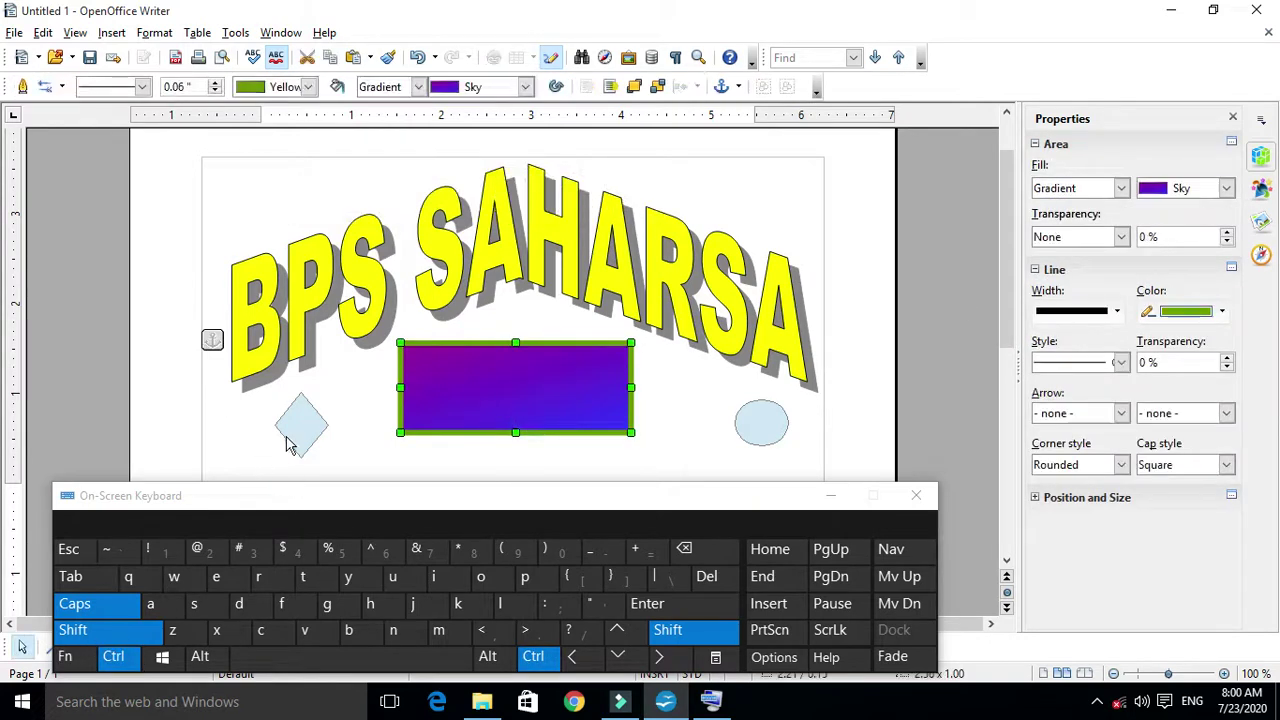
pyautogui.press('Tab')
# Select the diamond, find the On-Screen Keyboard by searching for KEY, bring it up and hold its Shift.
pyautogui.scroll(2, 392, 432)
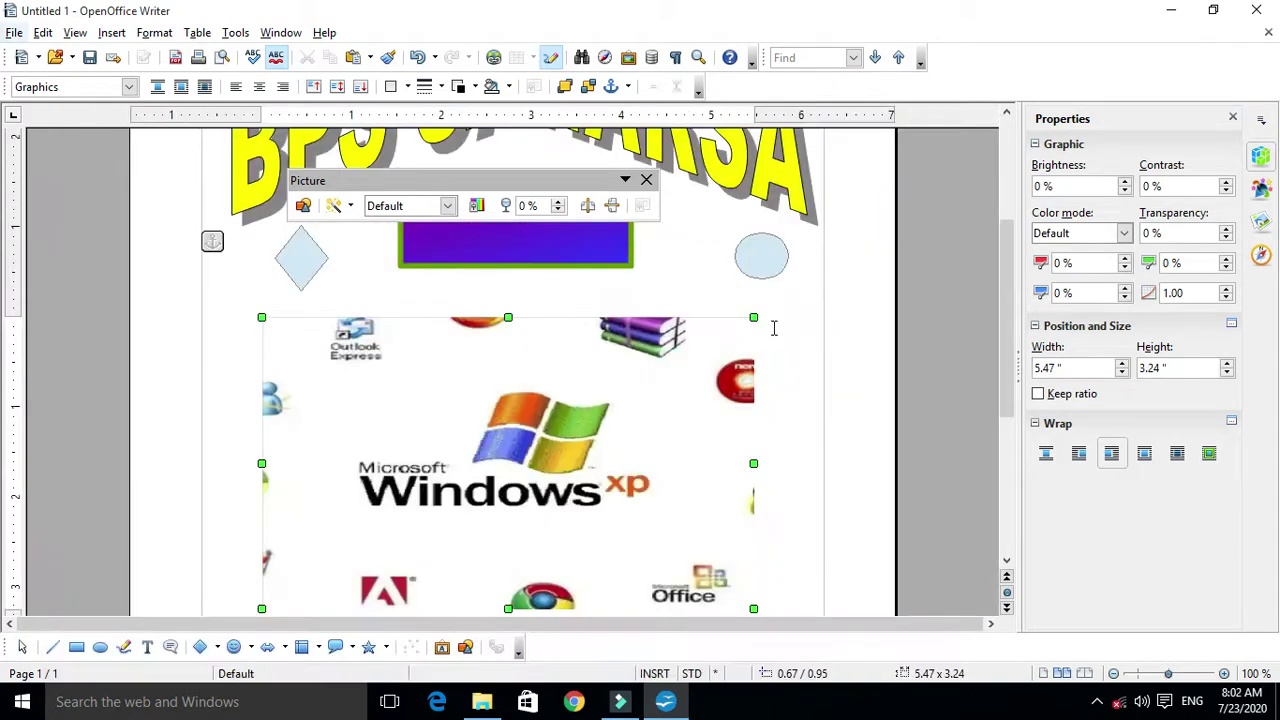
pyautogui.scroll(2, 757, 338)
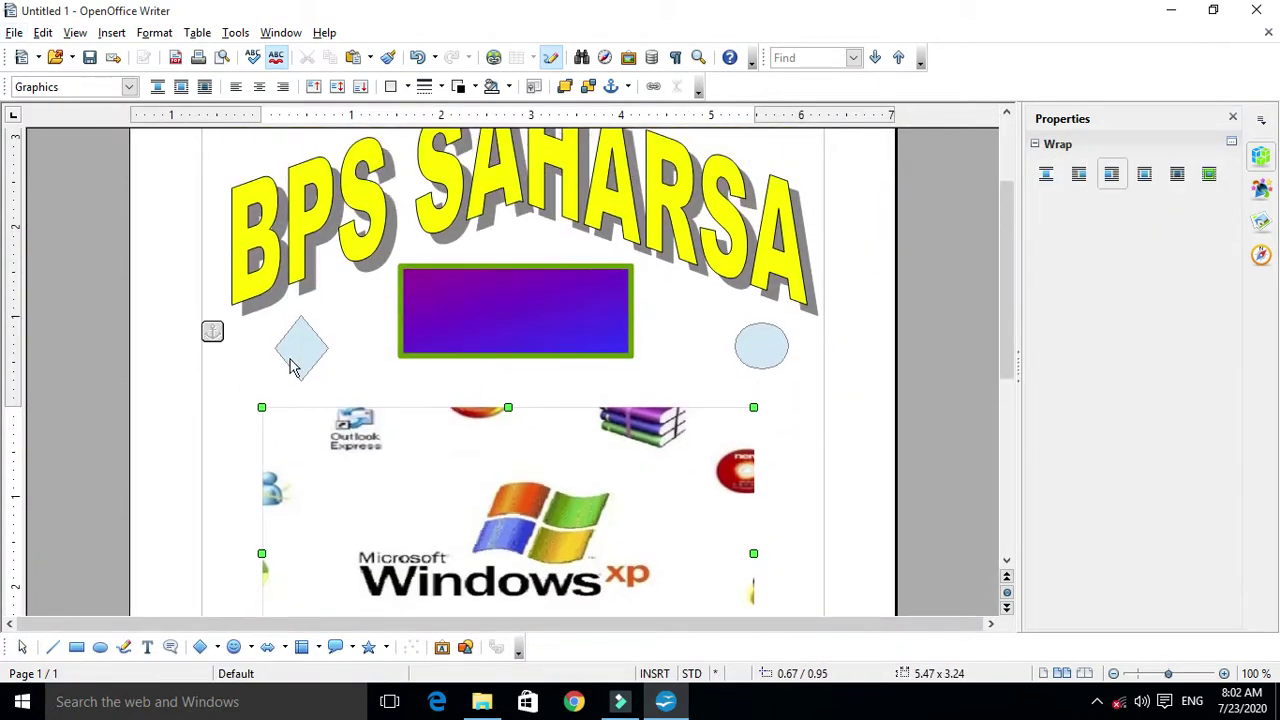
pyautogui.click(295, 350)
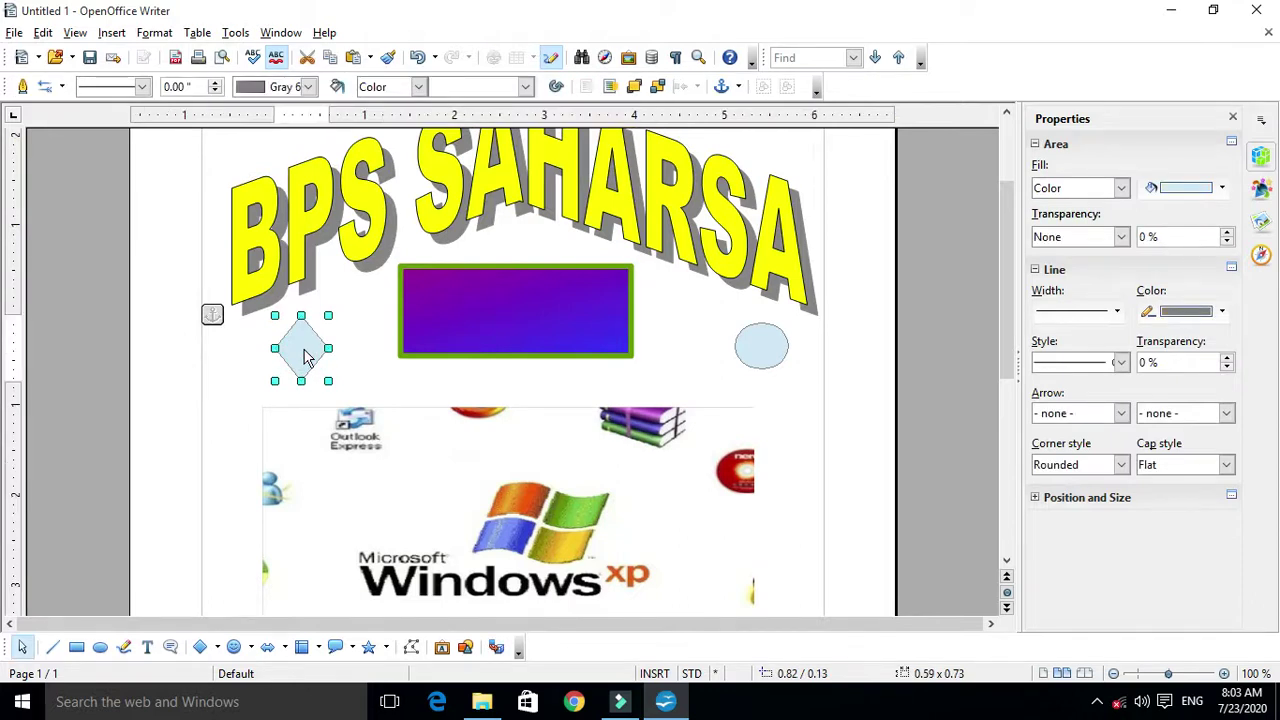
pyautogui.click(160, 700)
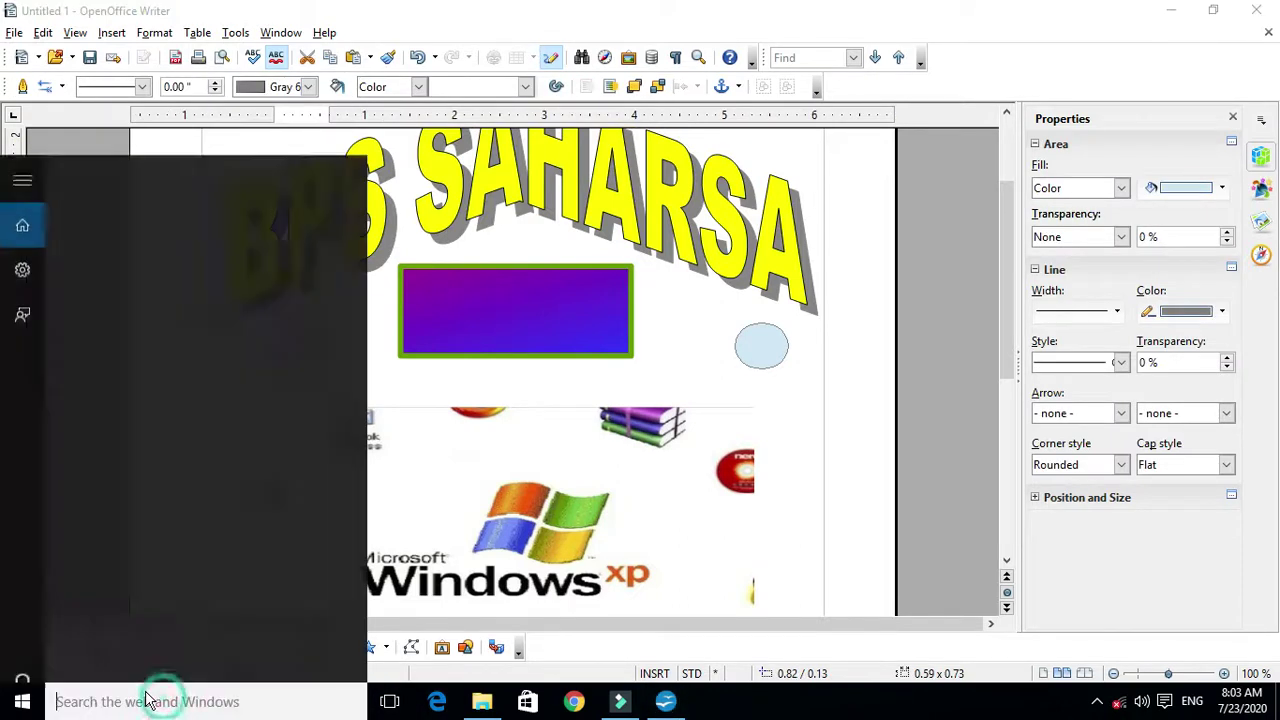
pyautogui.write('KEY')
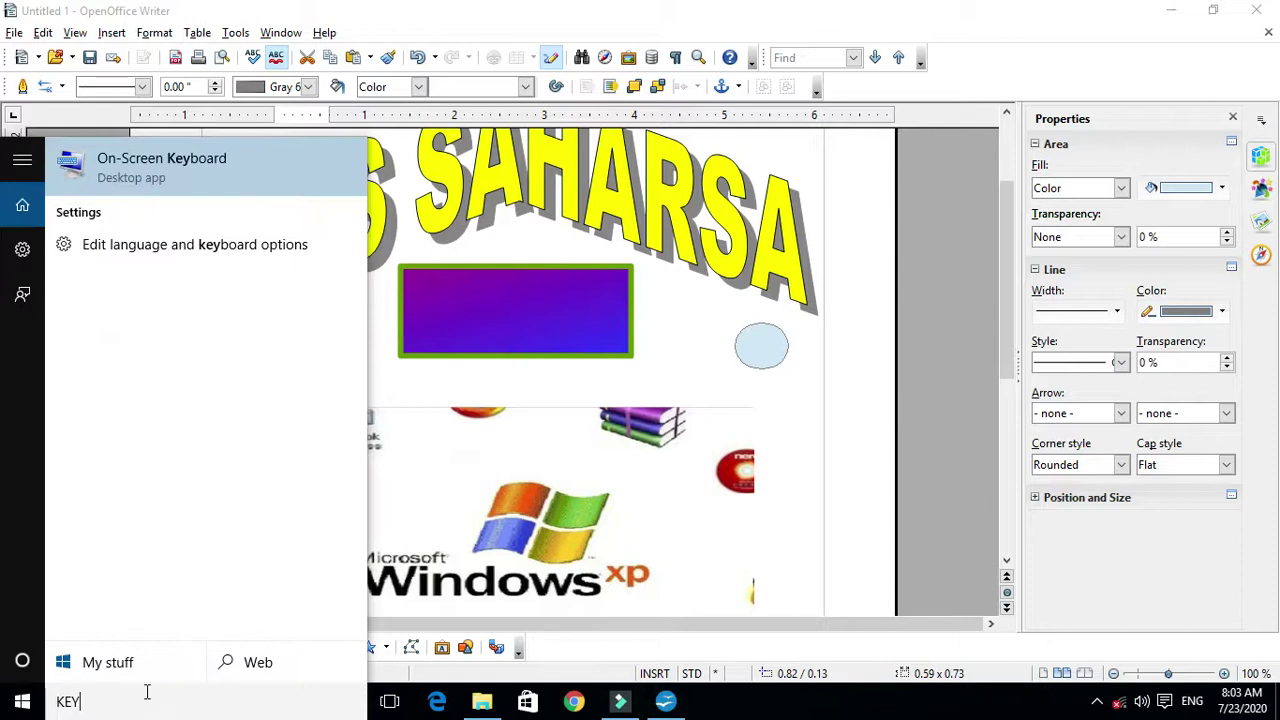
pyautogui.press('Escape')
pyautogui.click(100, 630)
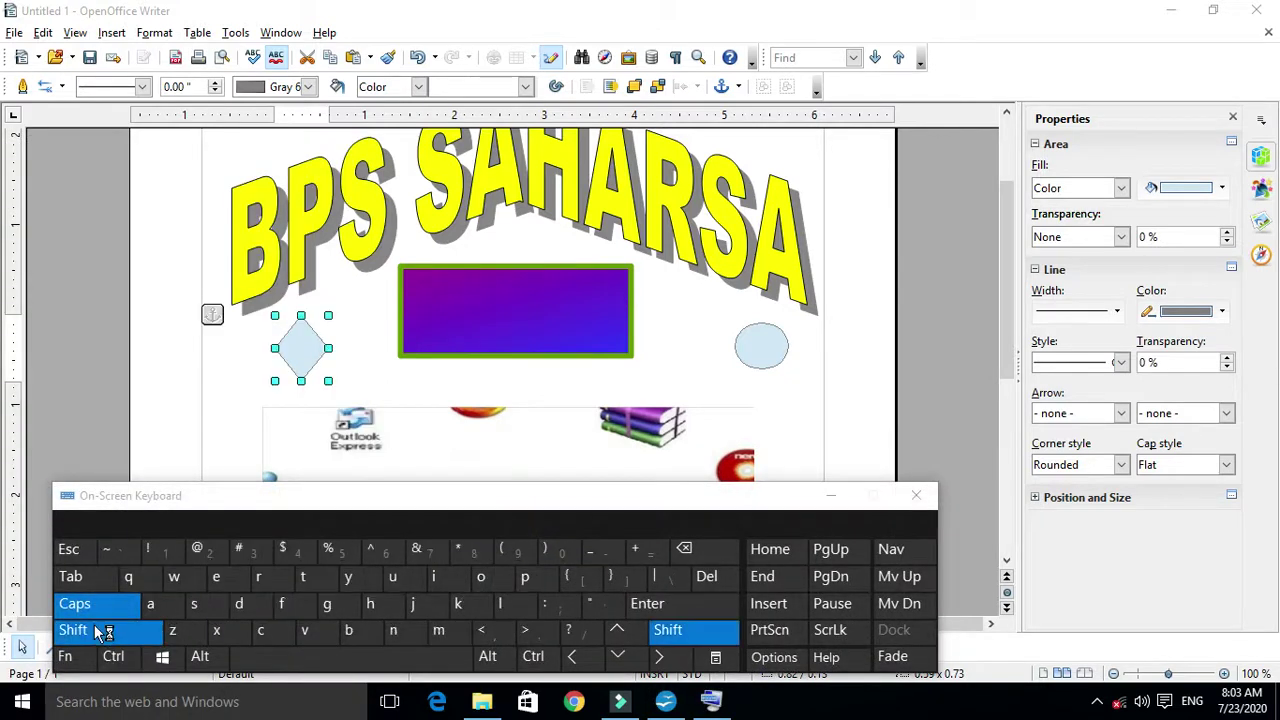
# Try to add the Windows XP picture to the diamond's selection with Shift held, and clear the selection.
pyautogui.scroll(-5, 503, 337)
pyautogui.click(503, 337)
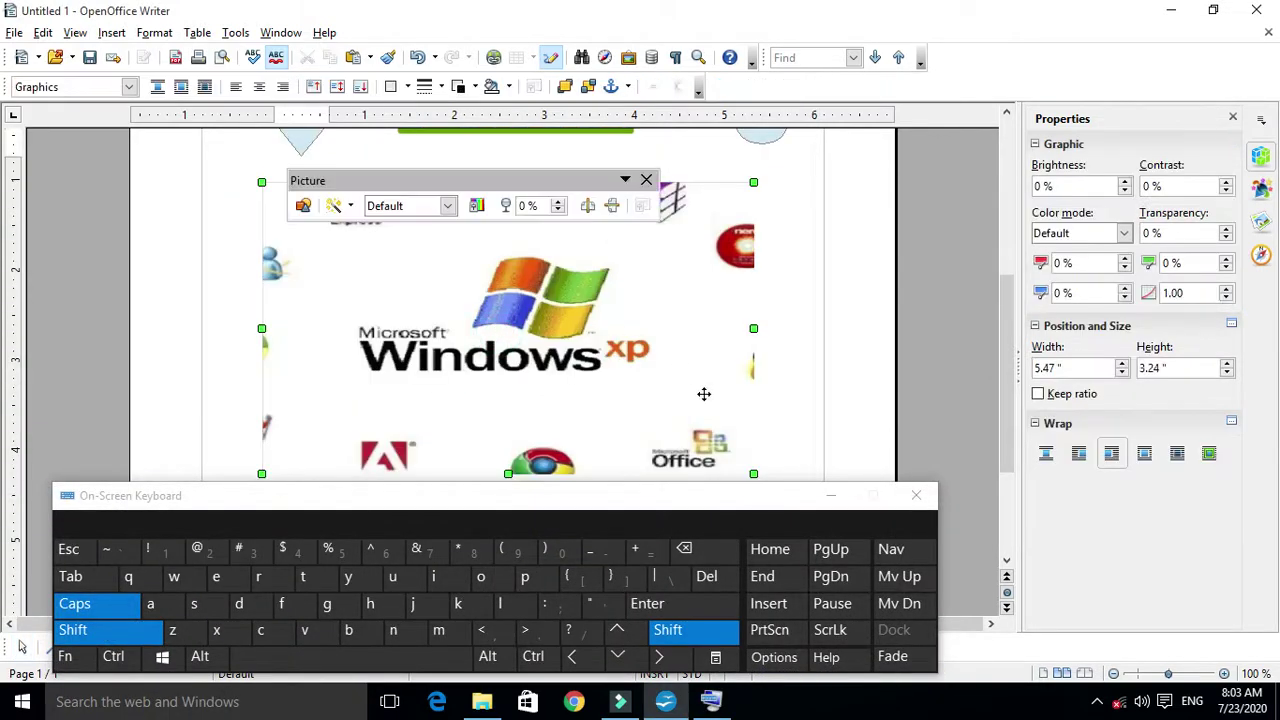
pyautogui.keyDown('shift'); pyautogui.click(862, 324); pyautogui.keyUp('shift')
pyautogui.scroll(4, 862, 324)
pyautogui.click(871, 334)
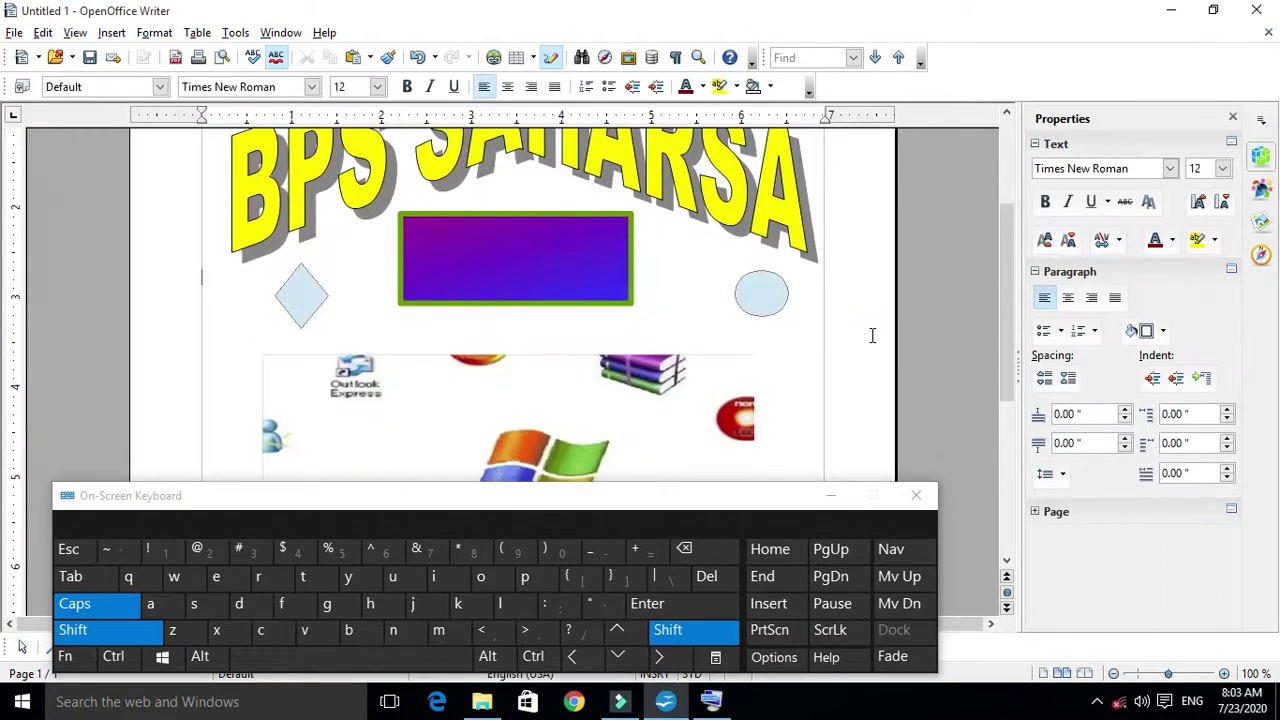
# Minimize the On-Screen Keyboard and create a new blank text document.
pyautogui.hotkey('ctrl', 'shift', 'n')
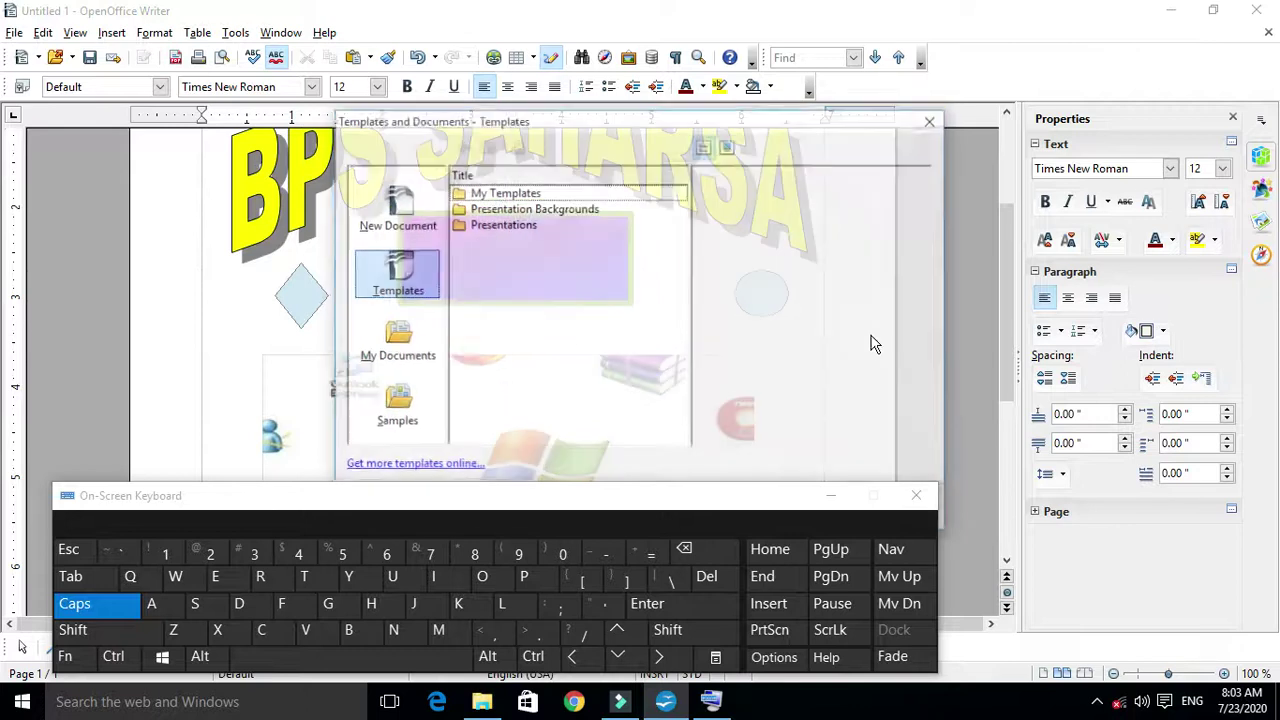
pyautogui.click(933, 120)
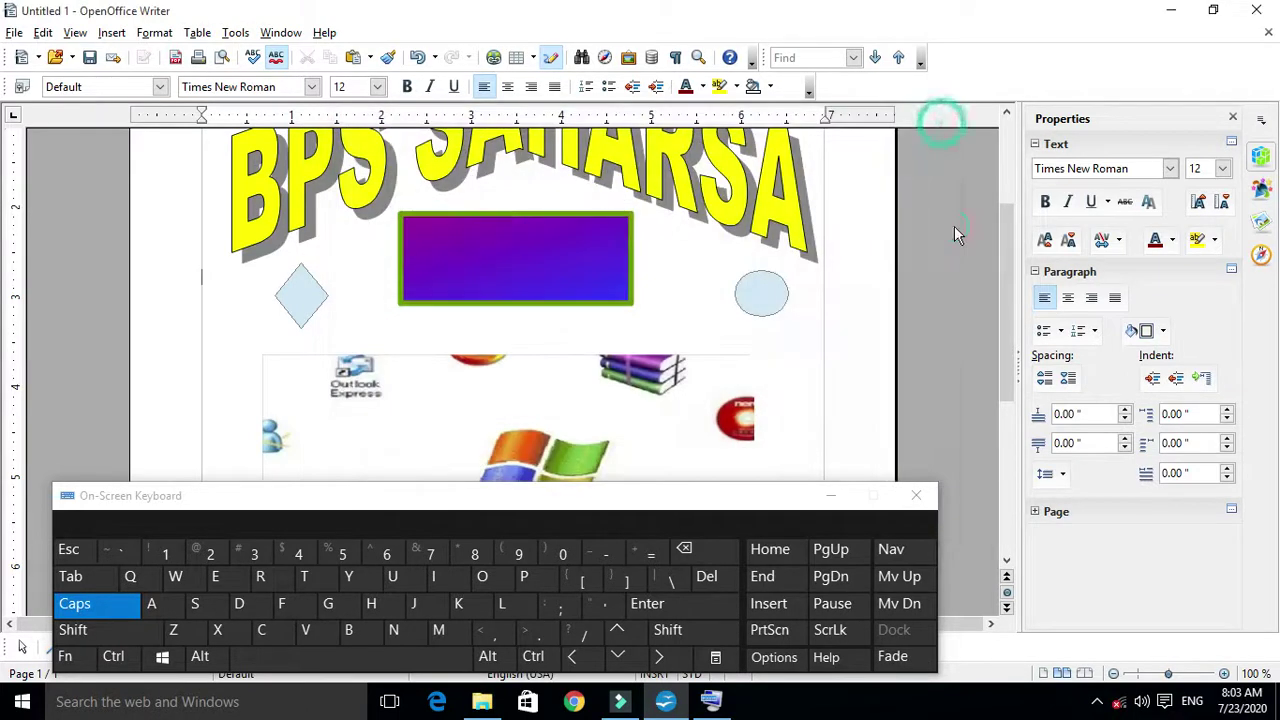
pyautogui.click(836, 498)
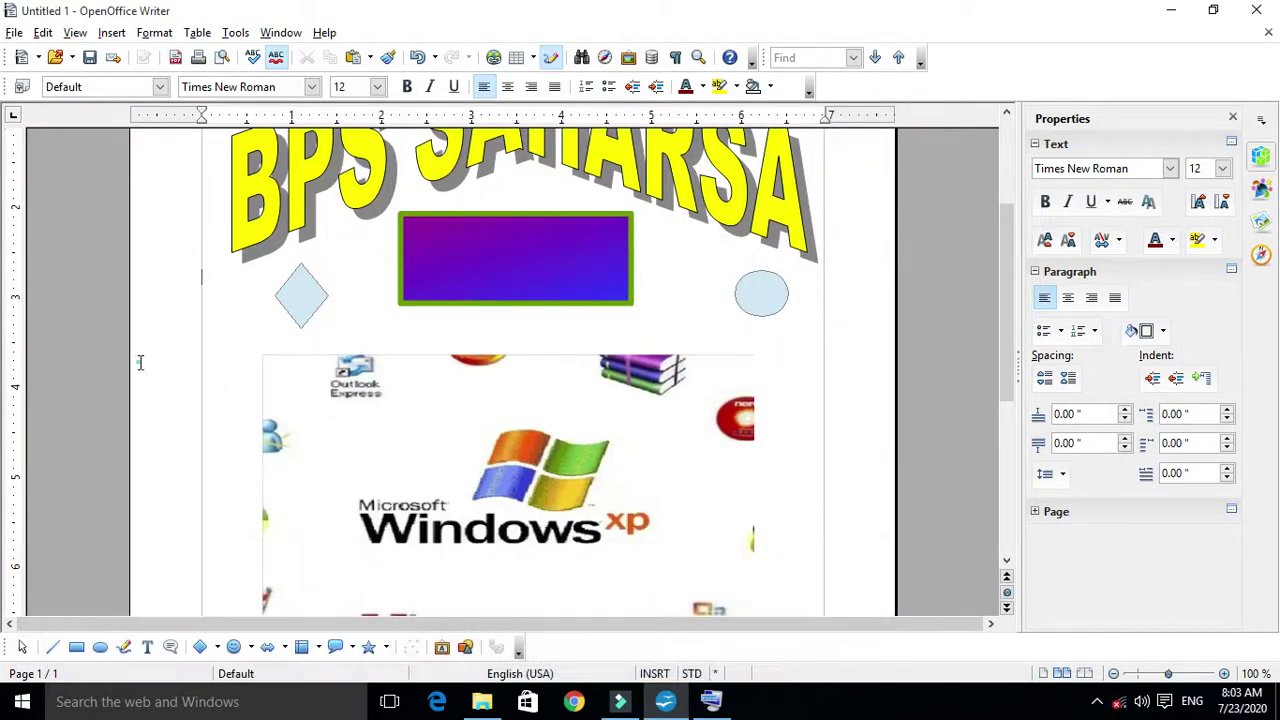
pyautogui.hotkey('ctrl', 'n')
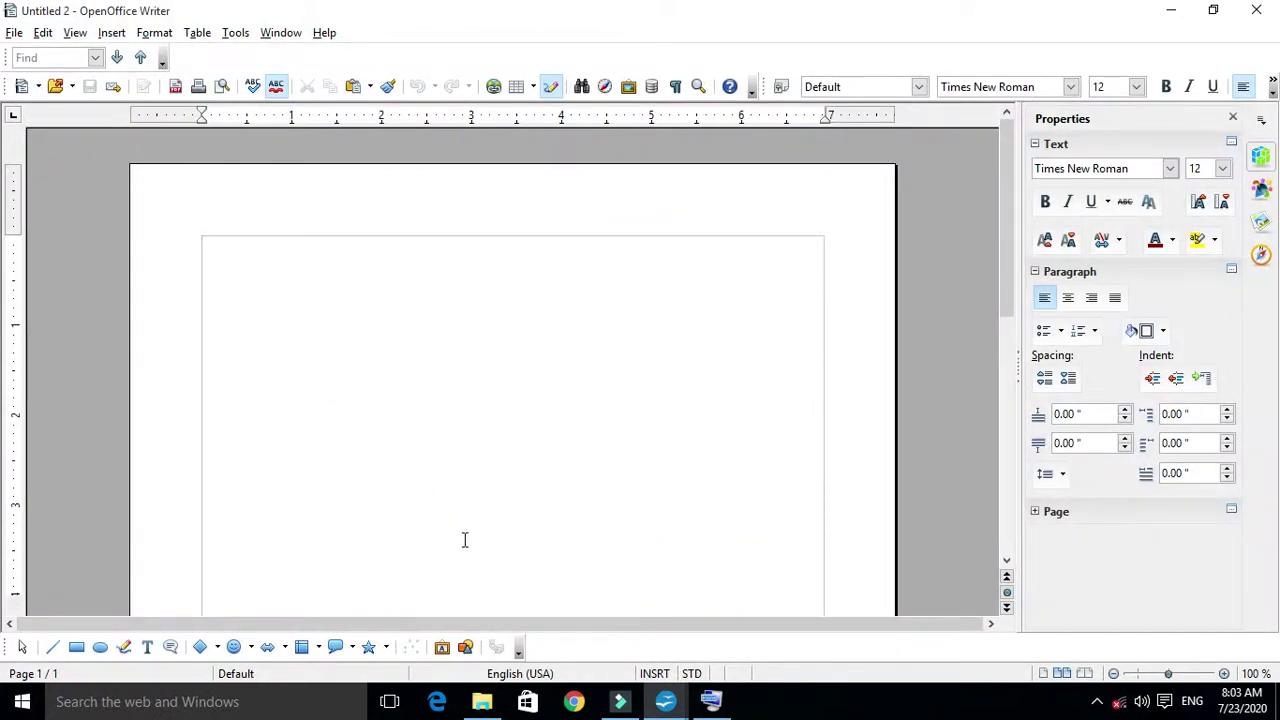
# Draw an ellipse about 0.80 × 0.74 inches near the page's upper-left corner and a rectangle about 1.23 × 1.12 inches beside it.
pyautogui.click(100, 647)
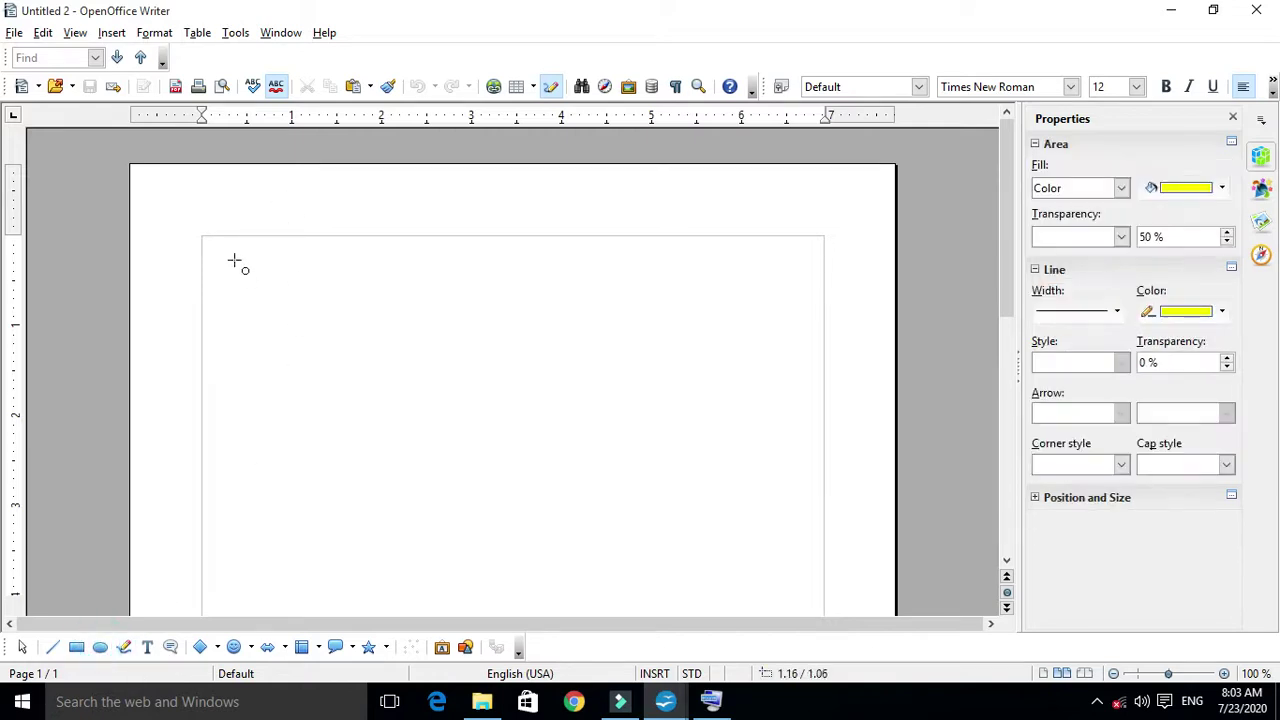
pyautogui.moveTo(237, 260); pyautogui.dragTo(306, 327)
pyautogui.click(76, 647)
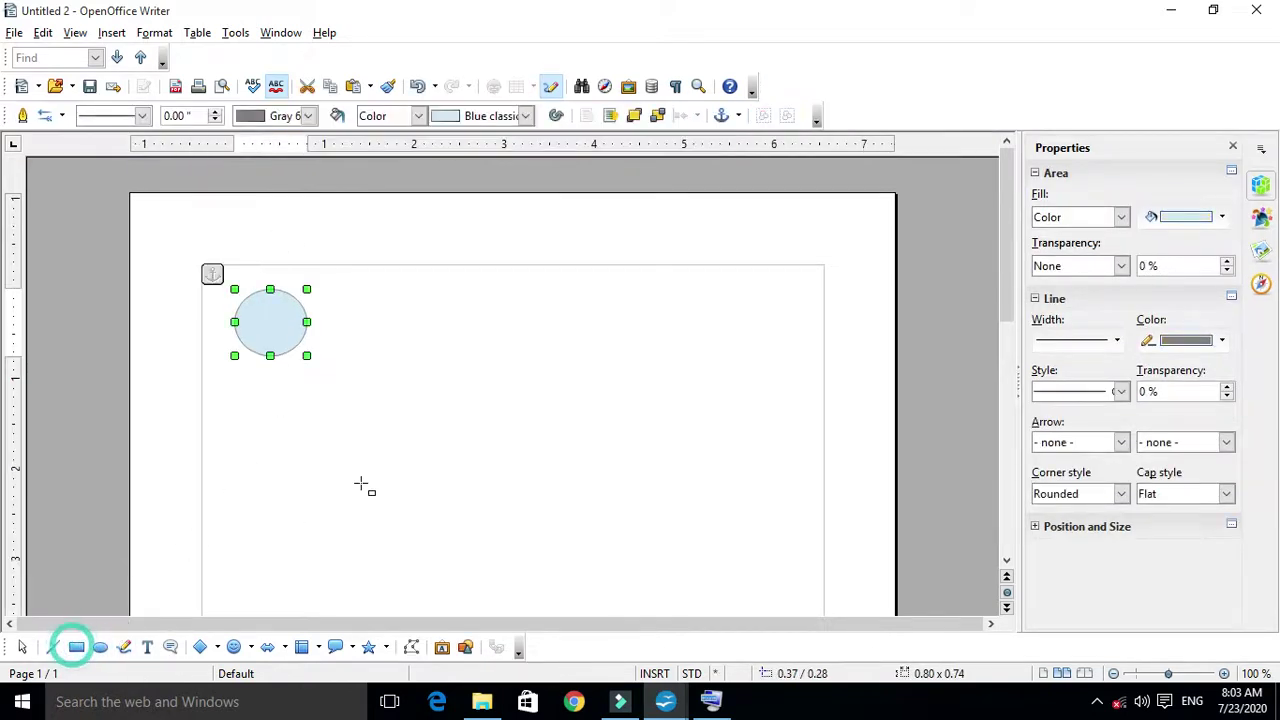
pyautogui.moveTo(404, 375); pyautogui.dragTo(515, 476)
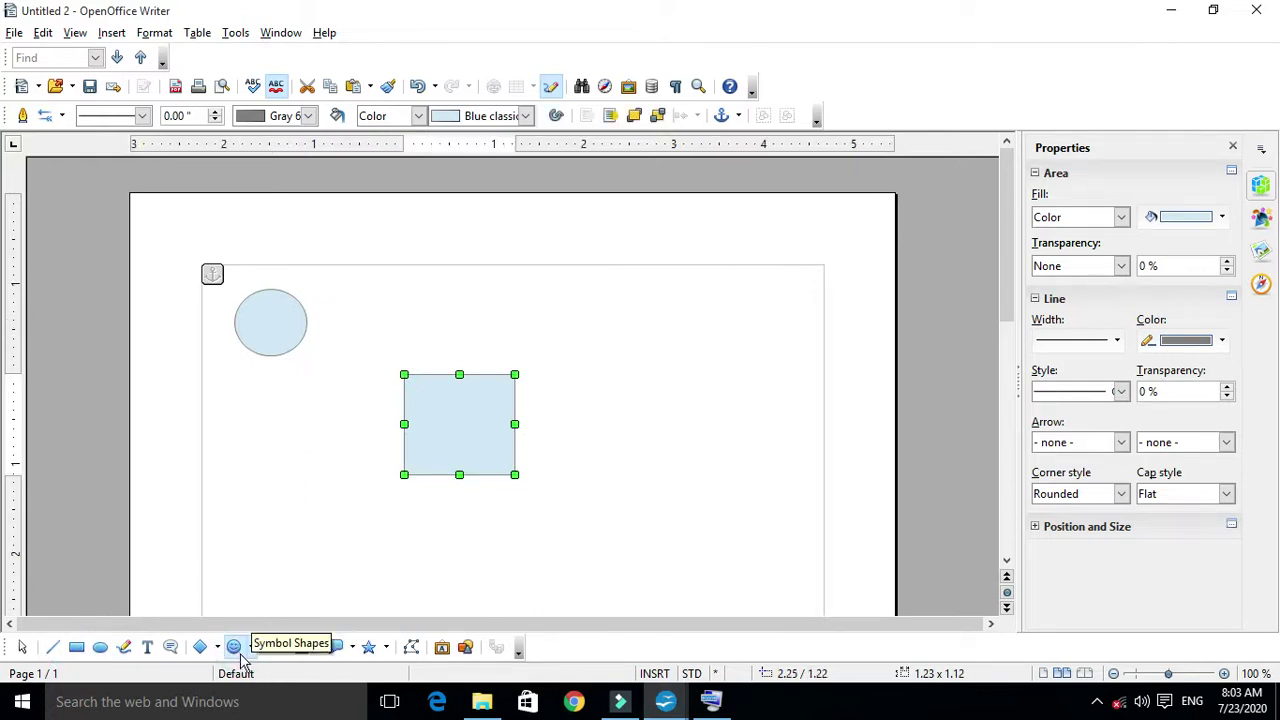
# Draw a prohibited symbol about 1.18 × 1.13 inches to the right of the rectangle.
pyautogui.click(648, 426)
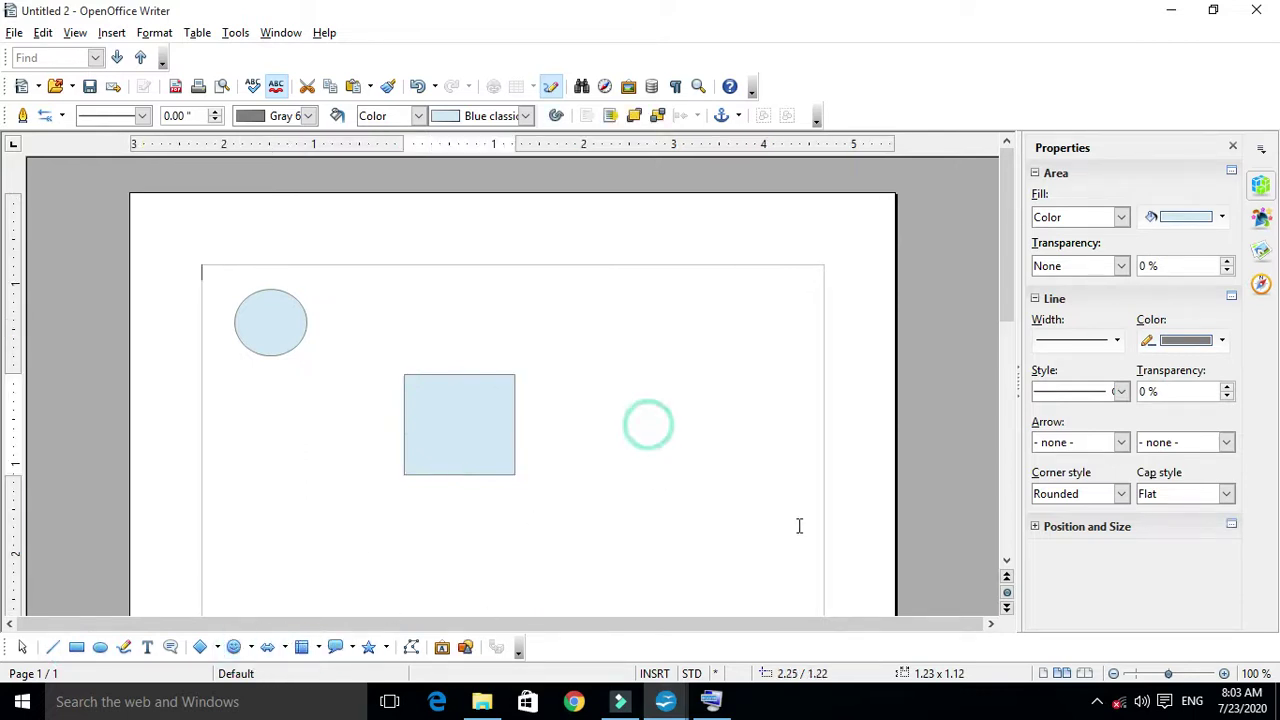
pyautogui.click(251, 647)
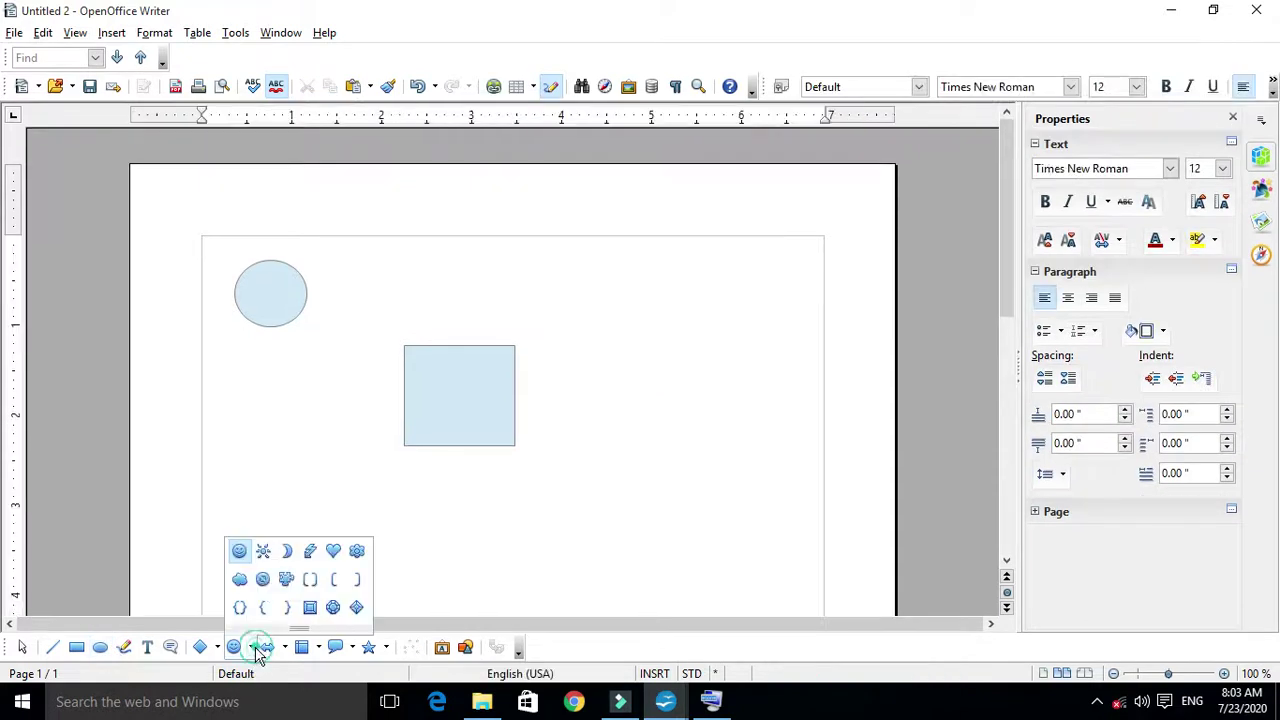
pyautogui.click(264, 580)
pyautogui.moveTo(627, 326); pyautogui.dragTo(736, 430)
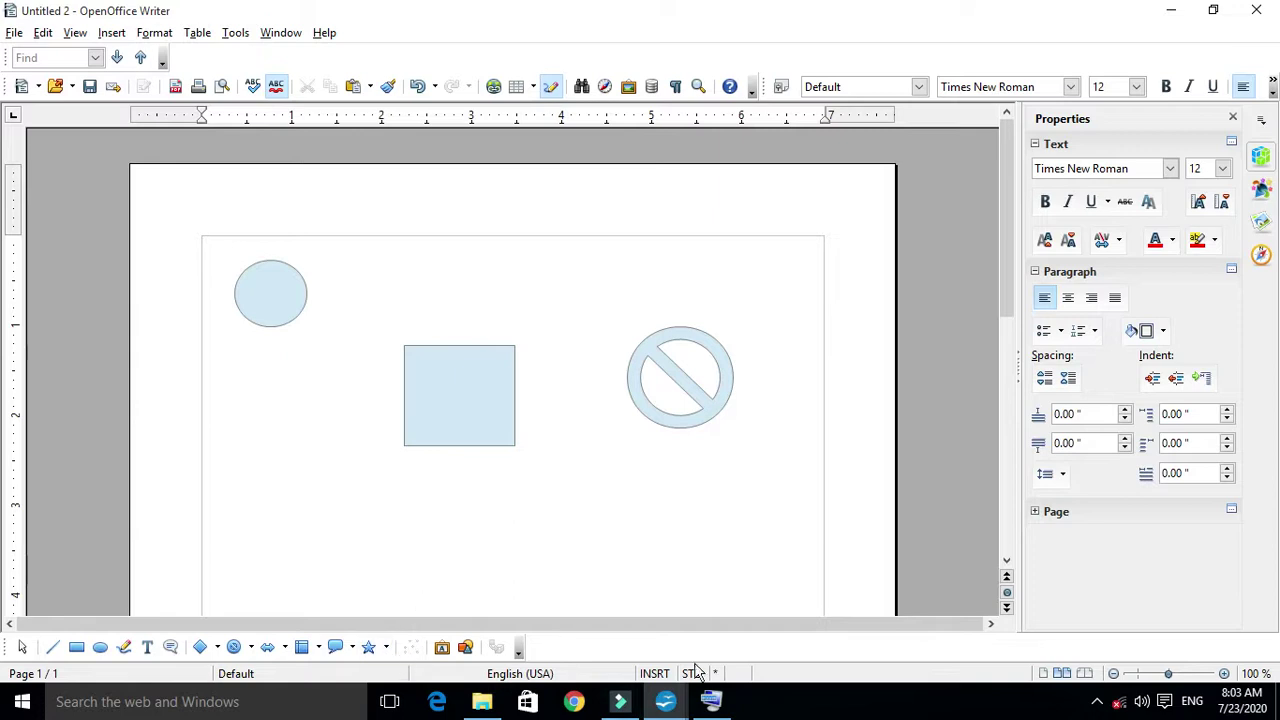
# Bring back the On-Screen Keyboard over the new document and select the circle, rectangle and prohibited symbol together with its Shift held.
pyautogui.click(727, 607)
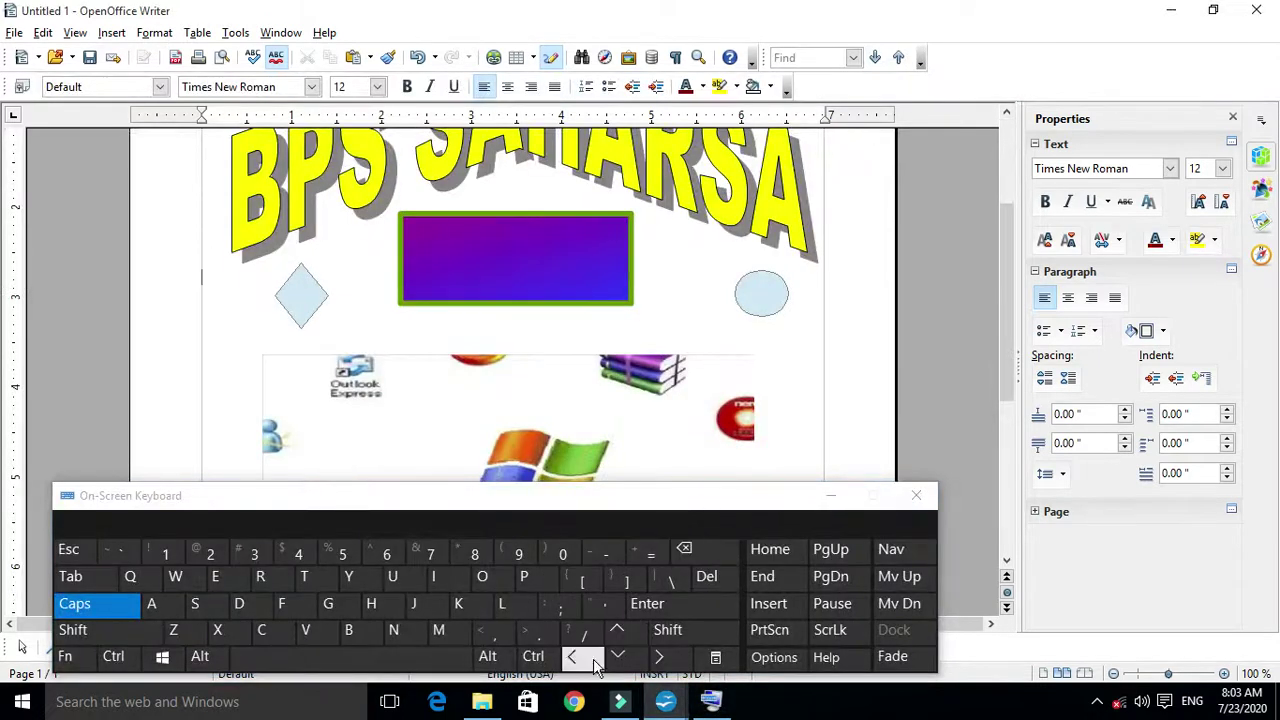
pyautogui.click(1170, 10)
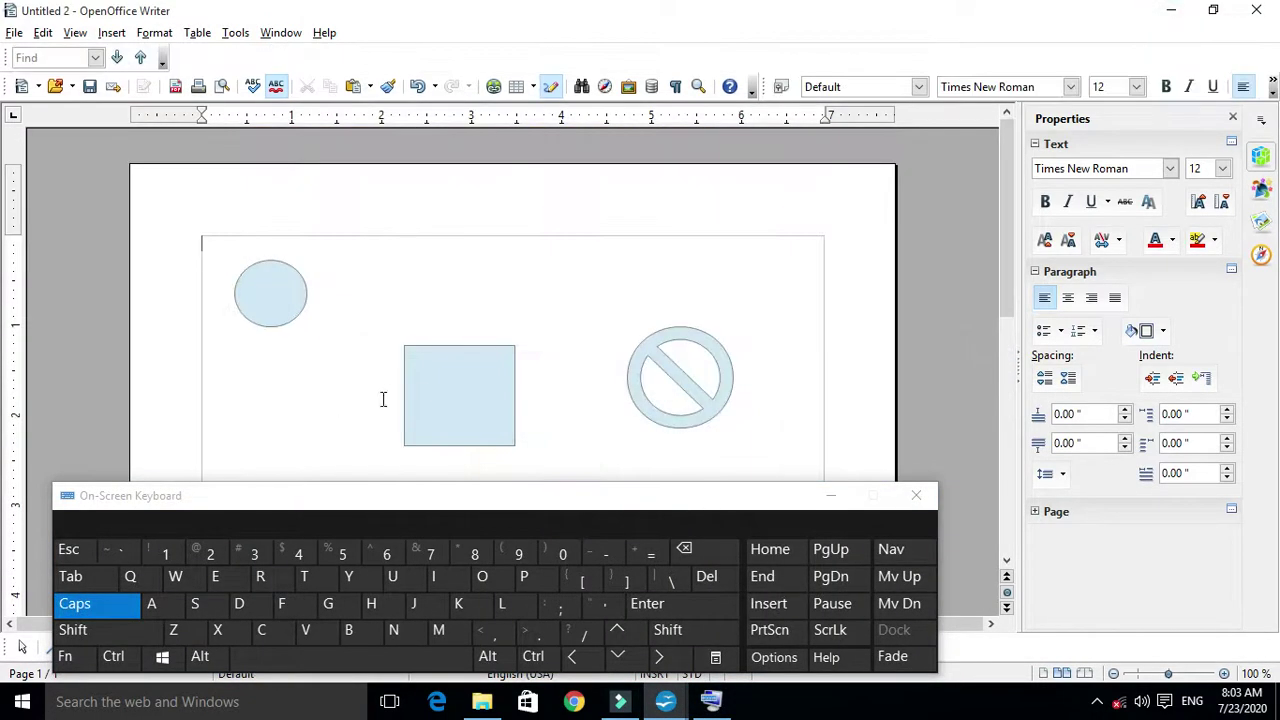
pyautogui.click(263, 314)
pyautogui.click(113, 638)
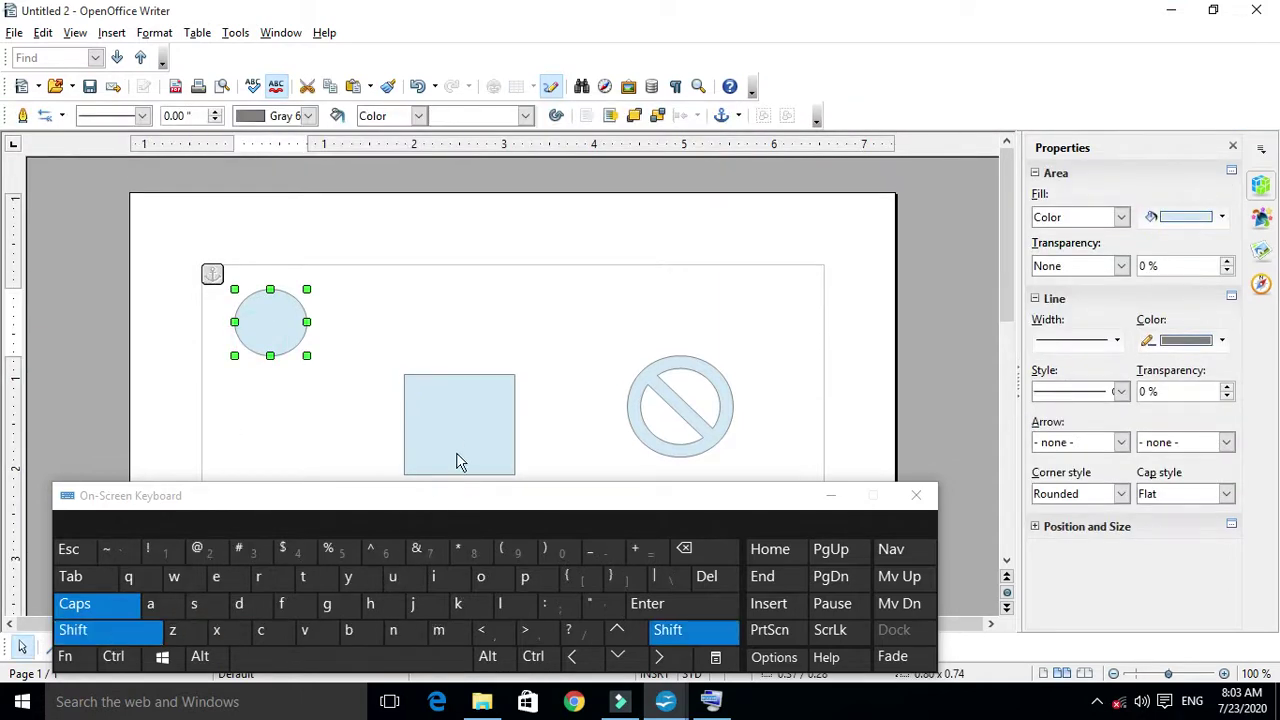
pyautogui.keyDown('shift'); pyautogui.click(470, 424); pyautogui.keyUp('shift')
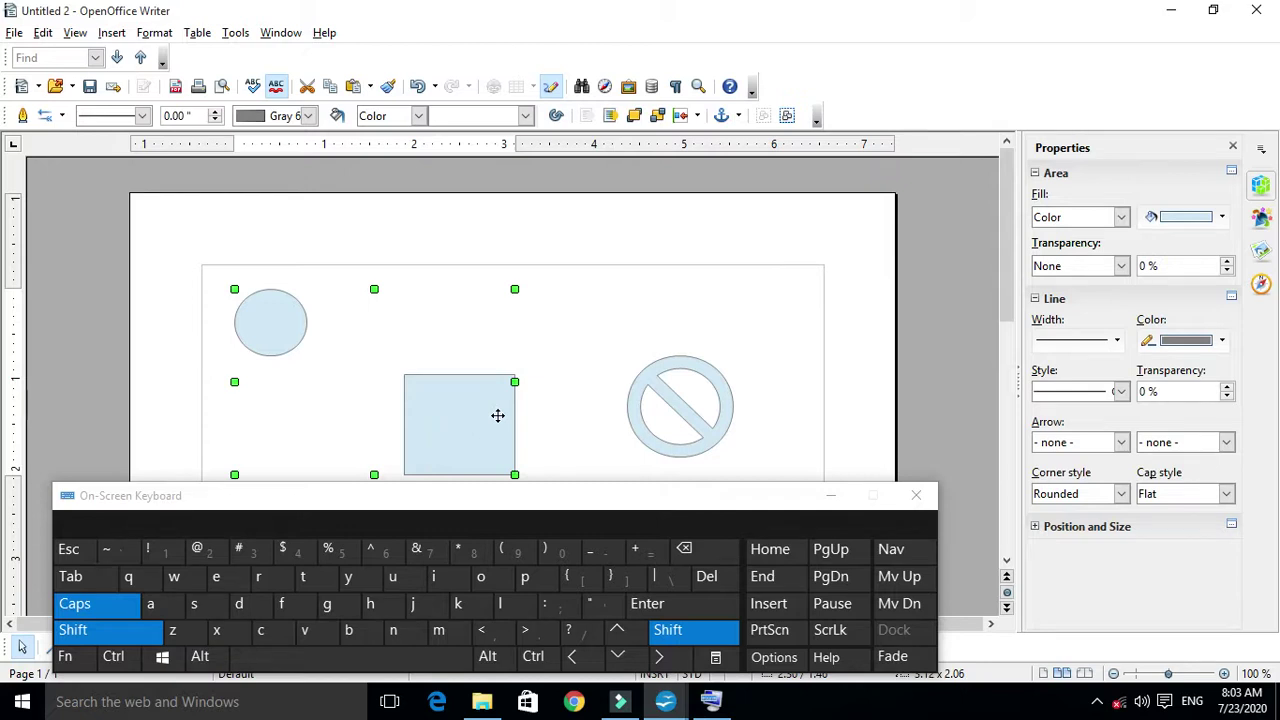
pyautogui.keyDown('shift'); pyautogui.click(712, 435); pyautogui.keyUp('shift')
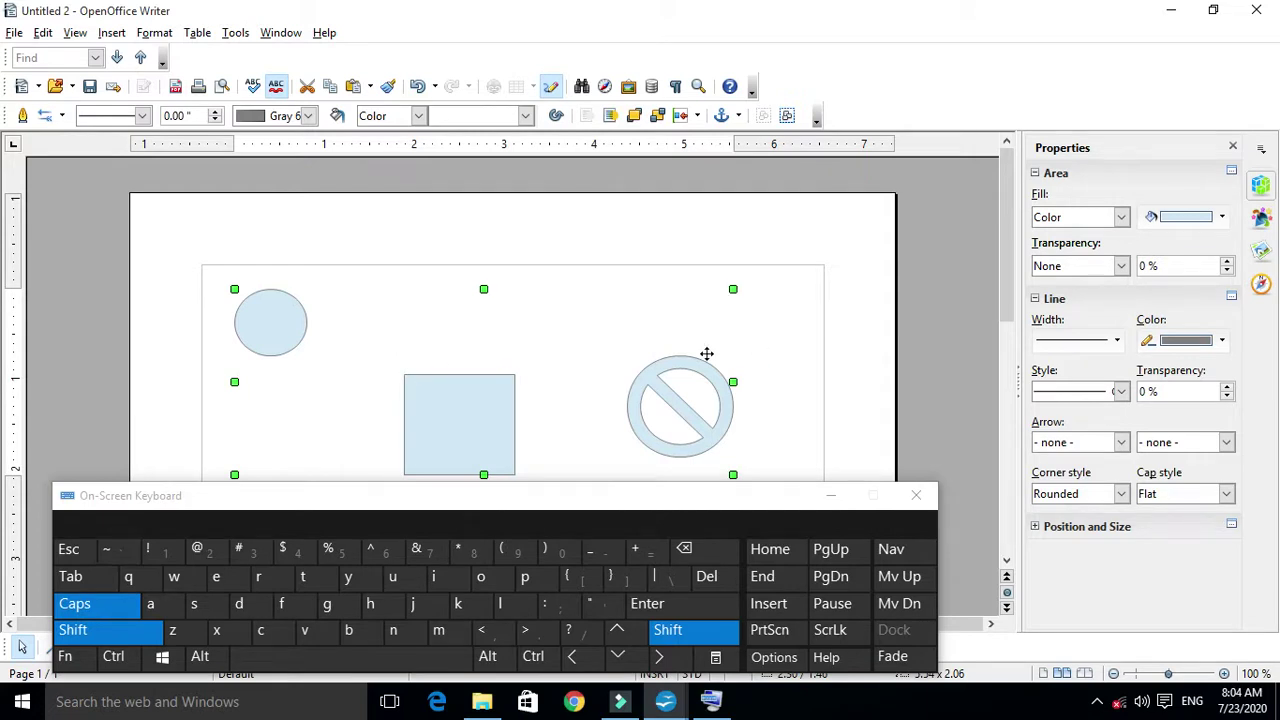
# Minimize the On-Screen Keyboard, deselect the shapes, and move the rectangle and the prohibited symbol separately to new positions near the circle's height.
pyautogui.click(830, 497)
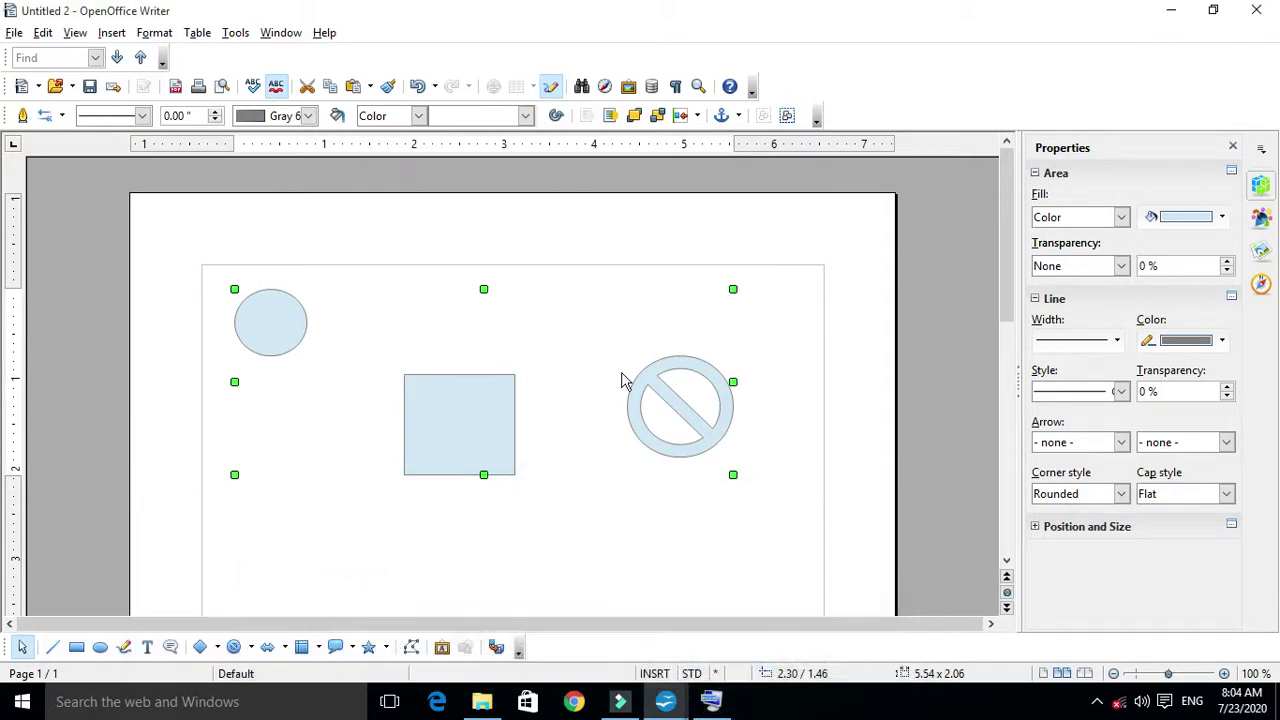
pyautogui.click(614, 517)
pyautogui.click(470, 420)
pyautogui.moveTo(479, 393); pyautogui.dragTo(443, 474)
pyautogui.moveTo(749, 346); pyautogui.dragTo(690, 416)
pyautogui.click(656, 413)
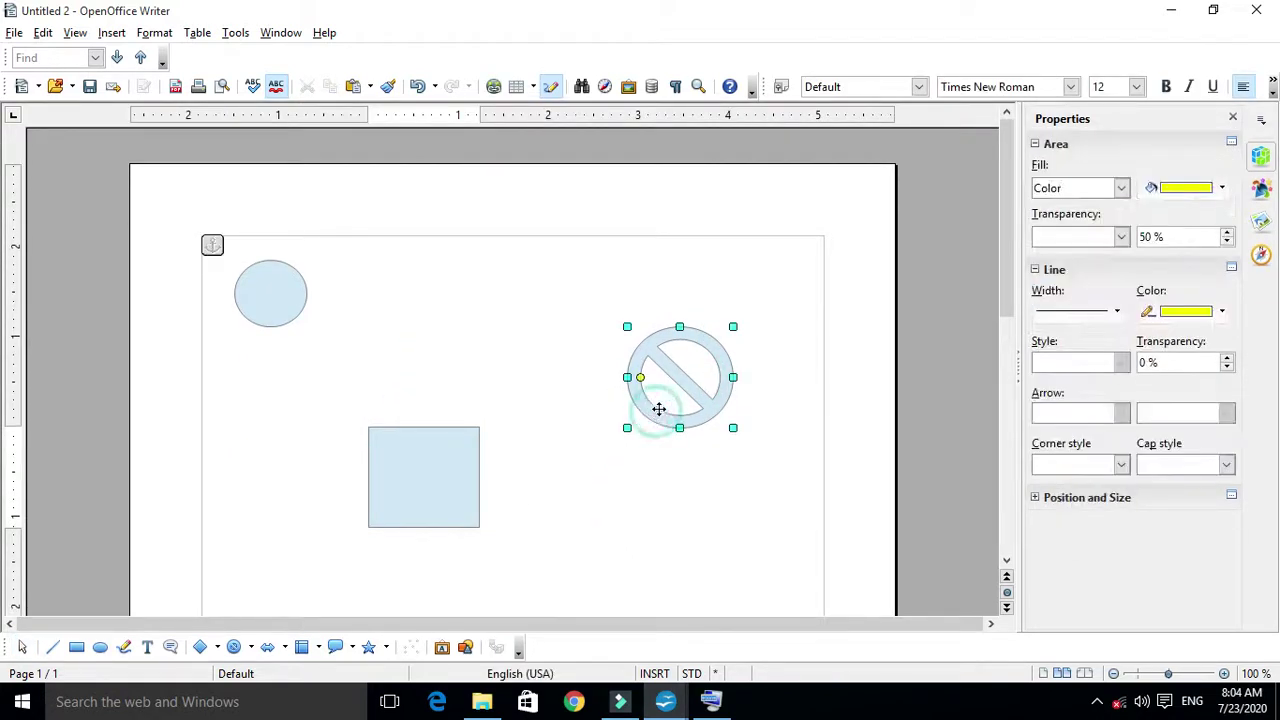
pyautogui.moveTo(703, 404); pyautogui.dragTo(680, 394)
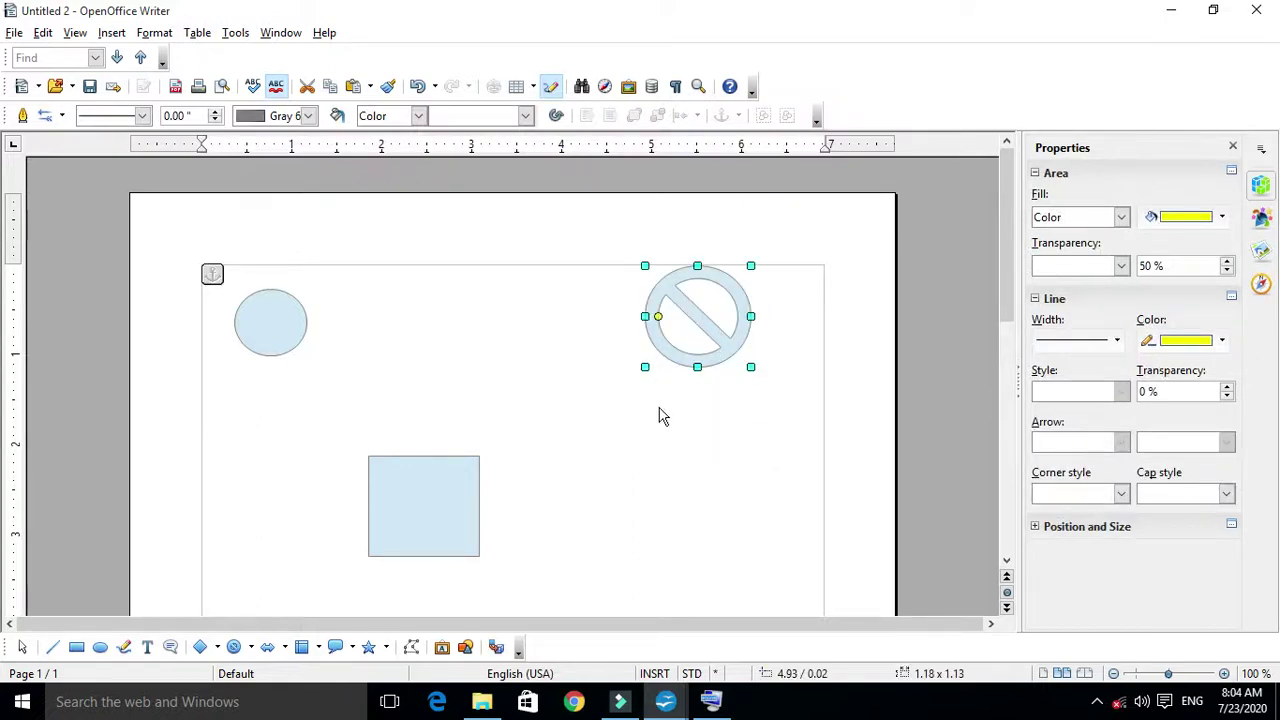
pyautogui.moveTo(434, 478); pyautogui.dragTo(460, 343)
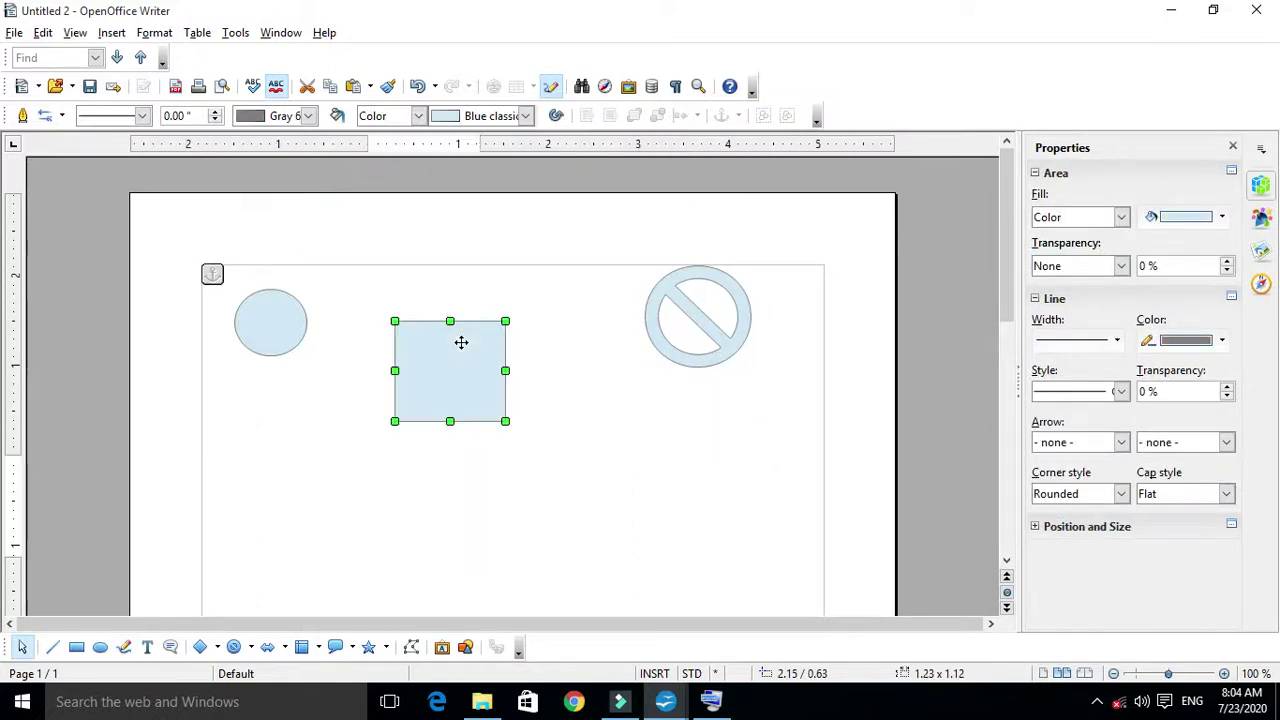
pyautogui.moveTo(684, 359); pyautogui.dragTo(701, 396)
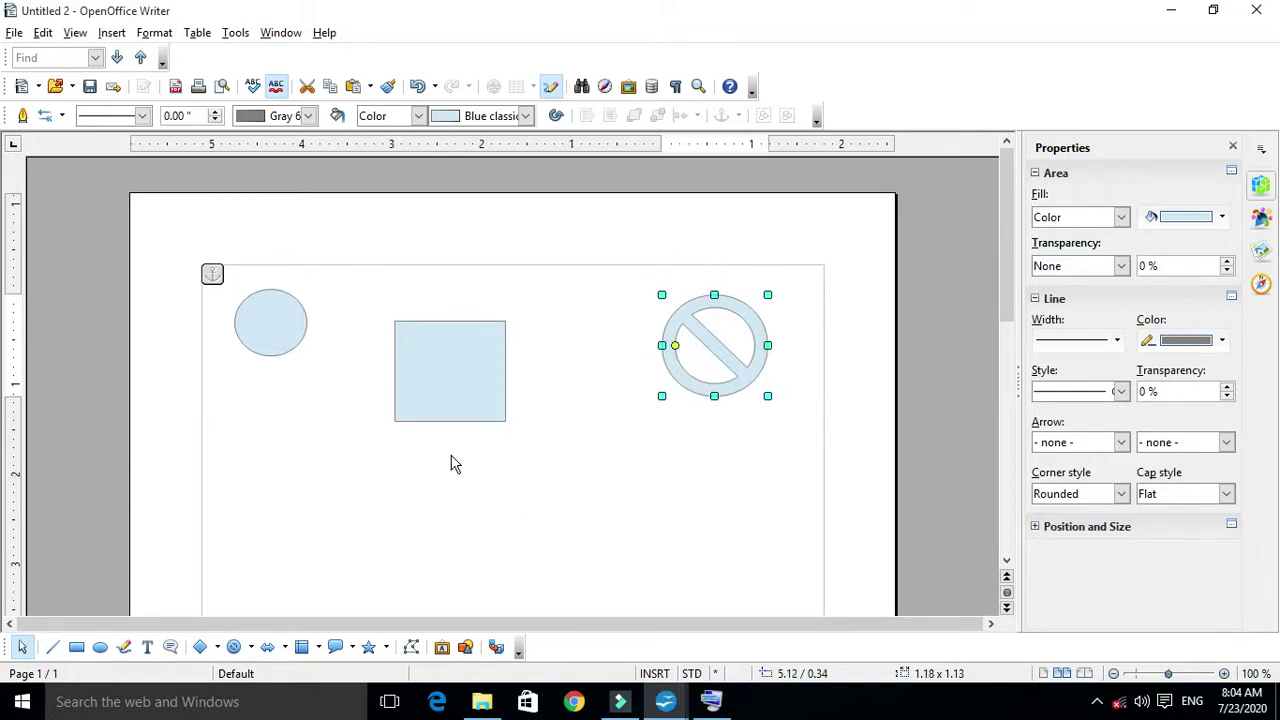
# Reselect the circle, rectangle and prohibited symbol together using the On-Screen Keyboard's Shift, and minimize the keyboard.
pyautogui.click(290, 331)
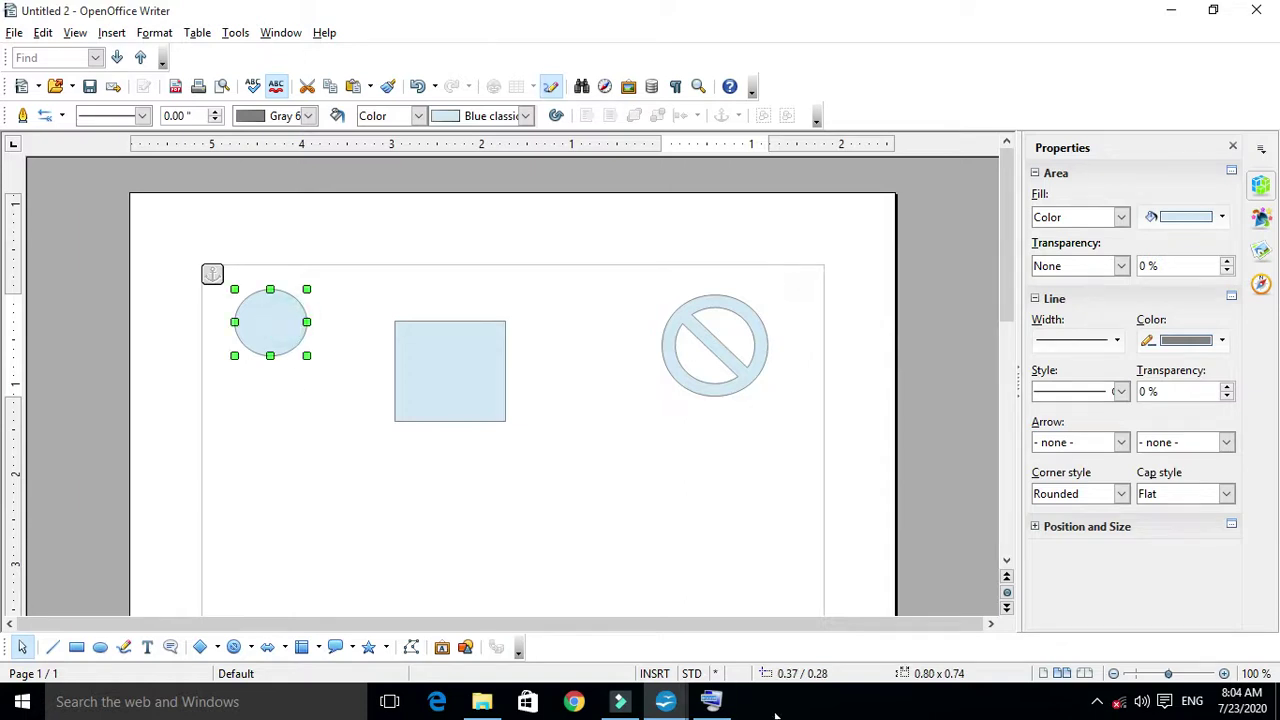
pyautogui.click(711, 701)
pyautogui.click(135, 634)
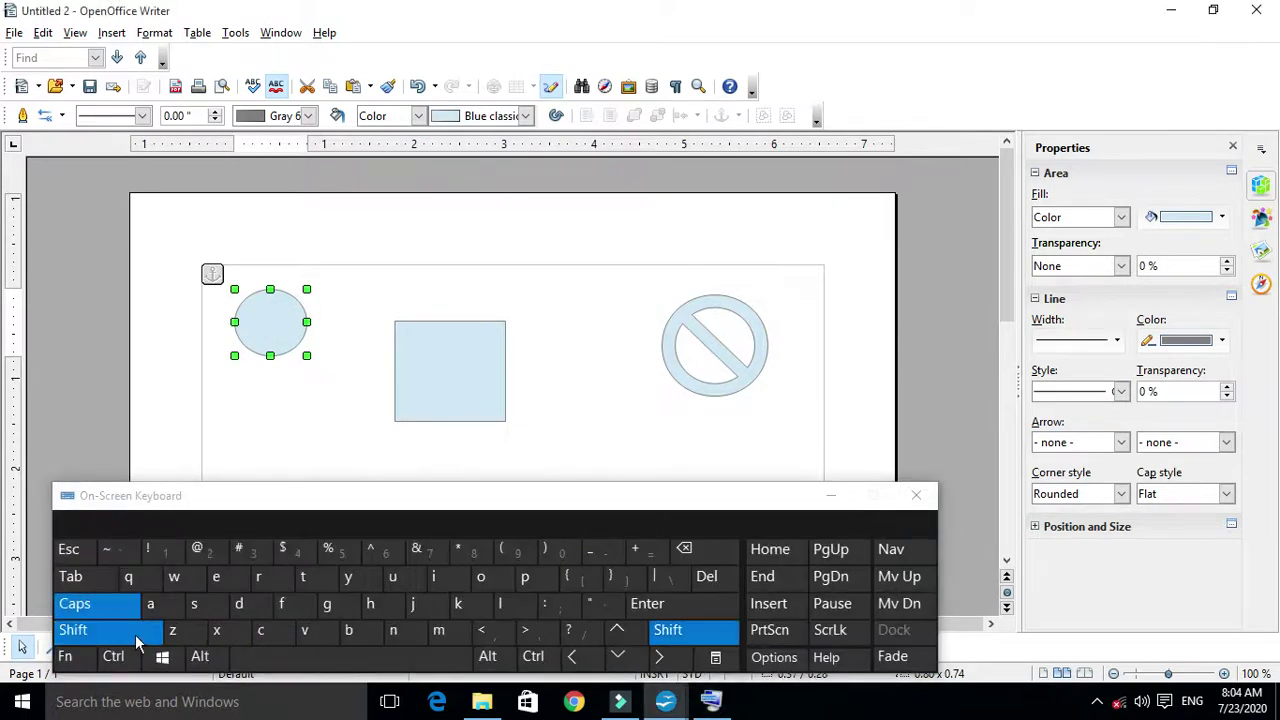
pyautogui.keyDown('shift'); pyautogui.click(434, 372); pyautogui.keyUp('shift')
pyautogui.keyDown('shift'); pyautogui.click(727, 350); pyautogui.keyUp('shift')
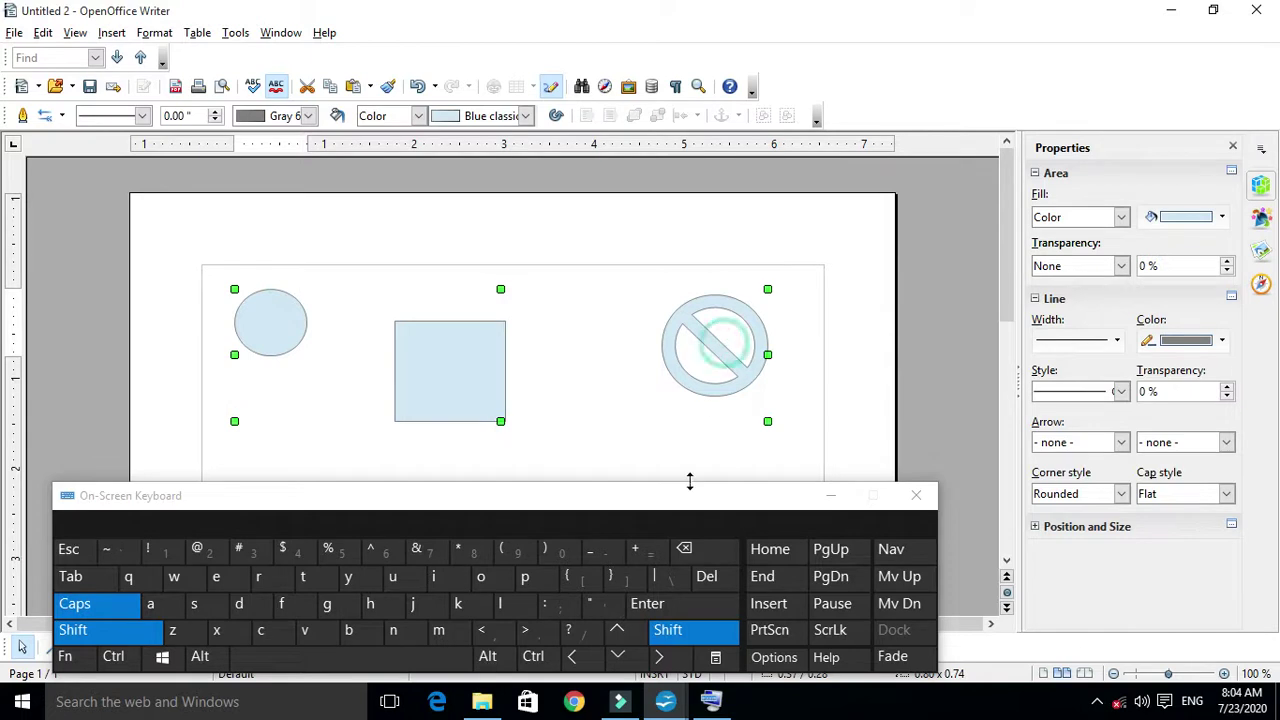
pyautogui.click(831, 496)
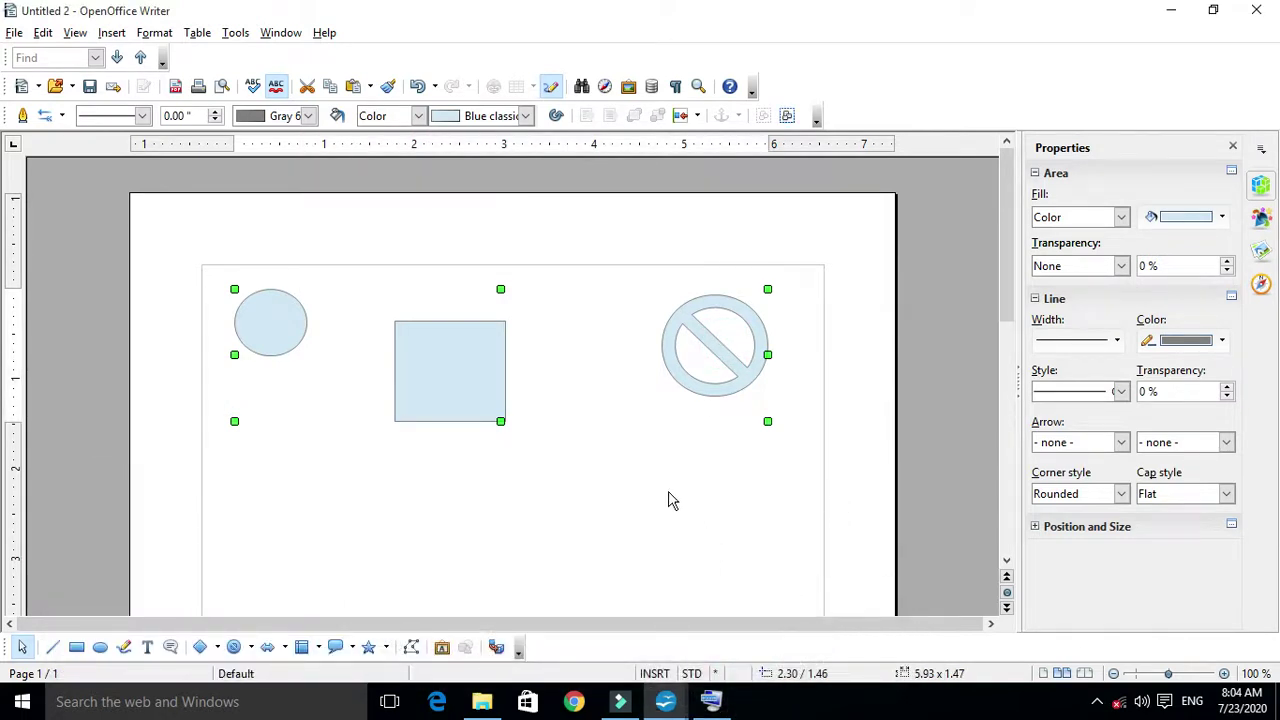
# Group the three selected shapes into one object and deselect it.
pyautogui.rightClick(440, 361)
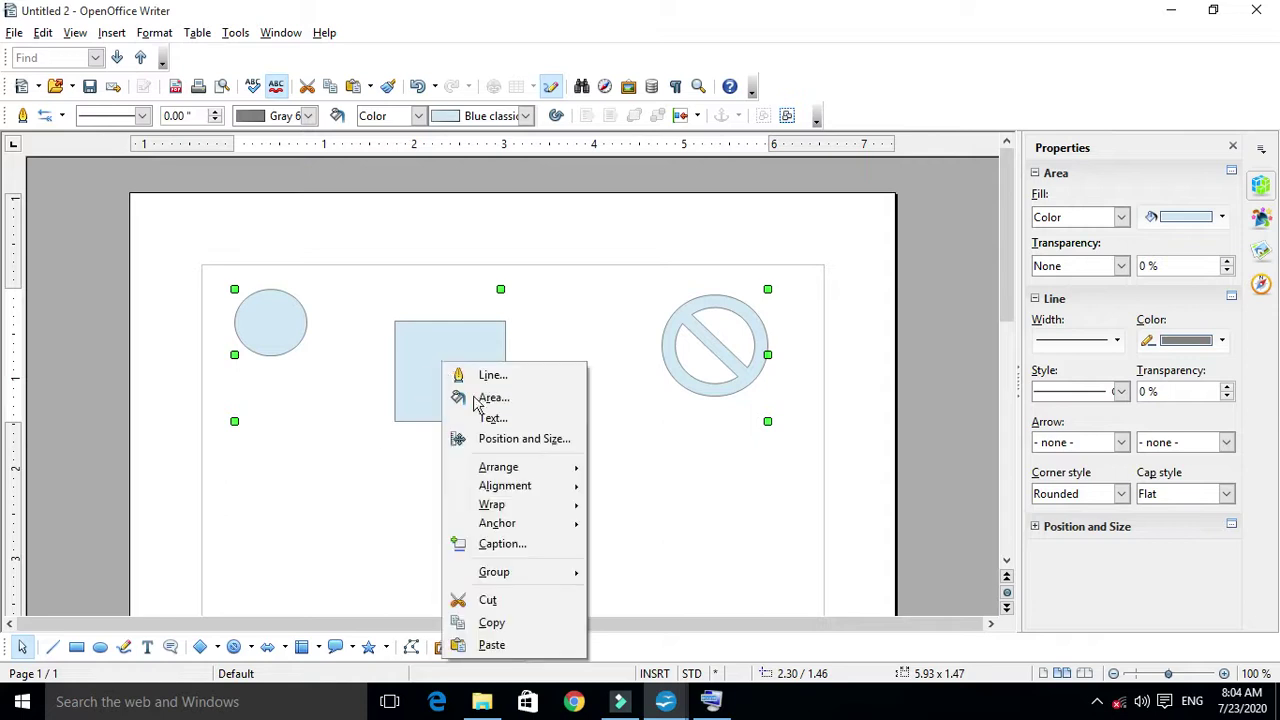
pyautogui.moveTo(539, 578)
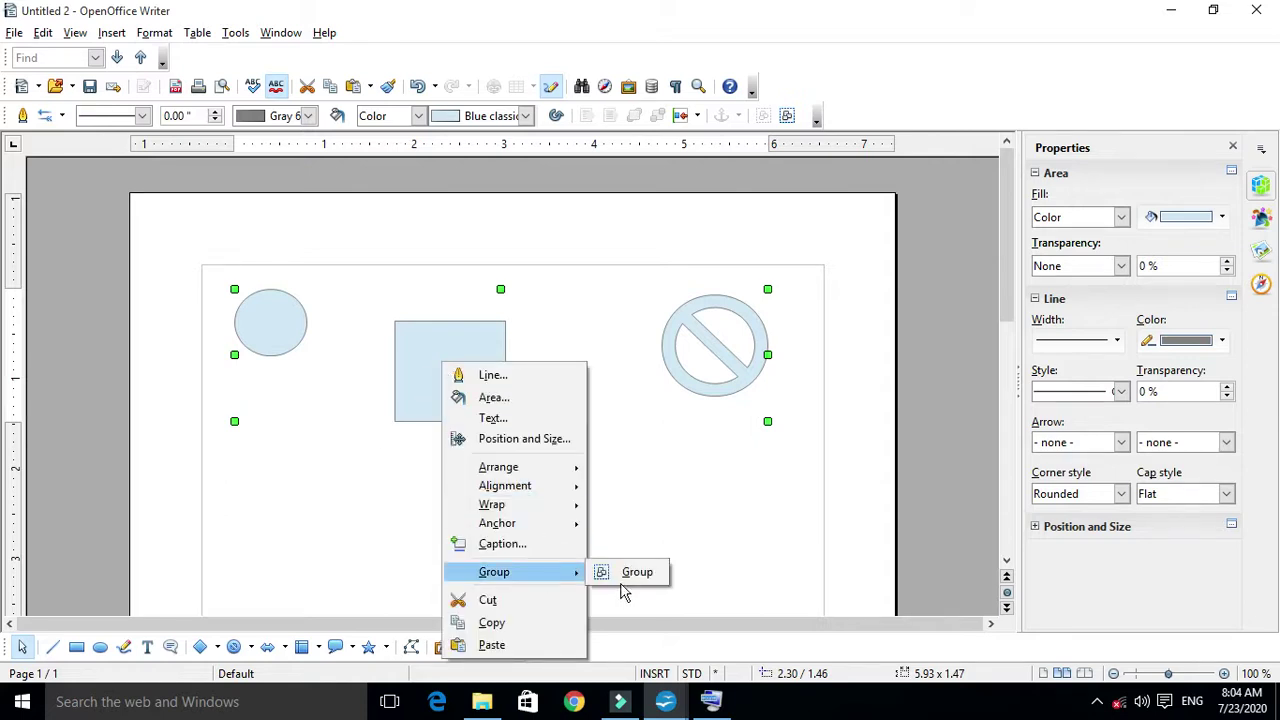
pyautogui.click(618, 574)
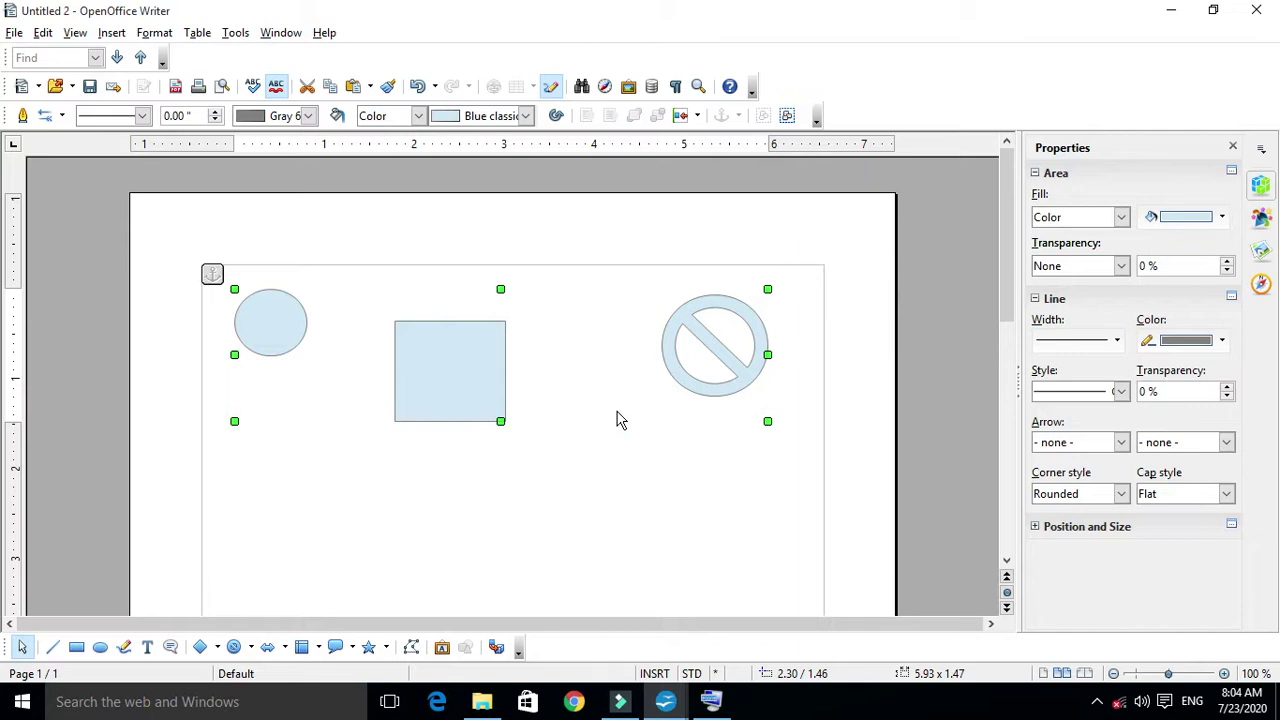
pyautogui.click(506, 522)
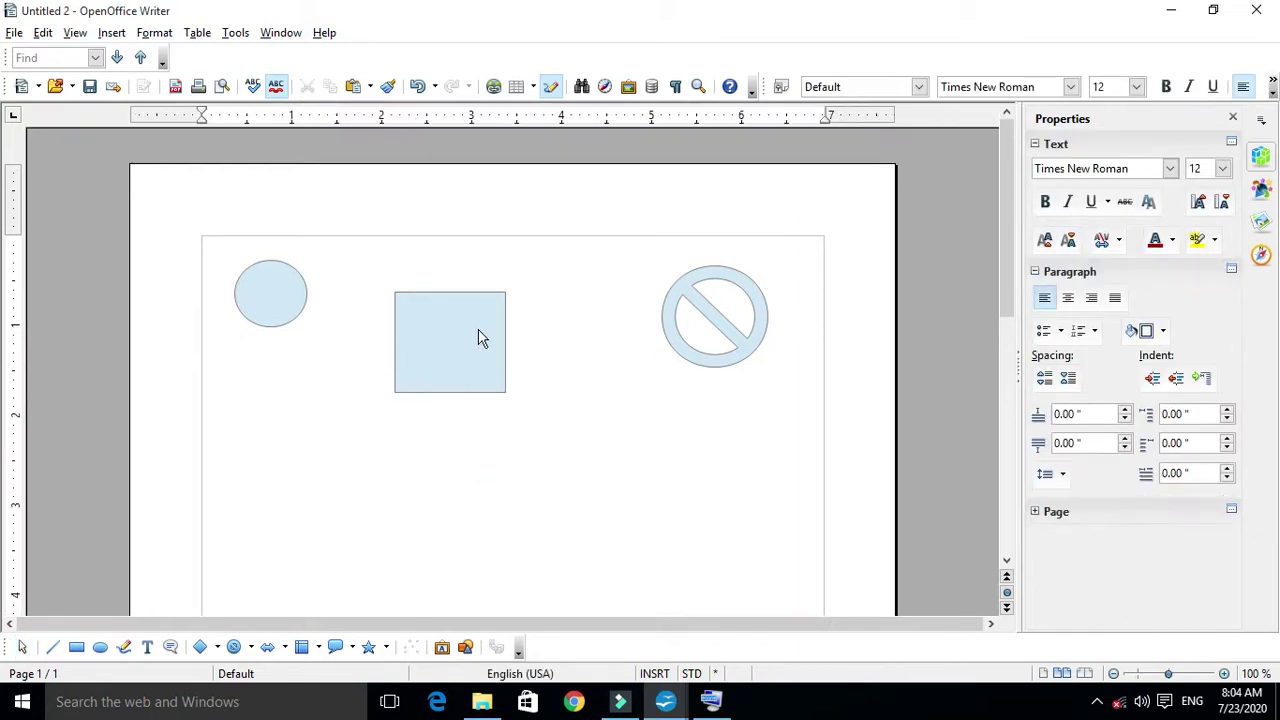
# Move the group around the page by its different shapes, leaving it at about 0.60 / 0.66 inches.
pyautogui.click(478, 334)
pyautogui.moveTo(486, 354)
pyautogui.mouseDown()
pyautogui.moveTo(494, 483)
pyautogui.moveTo(469, 363)
pyautogui.moveTo(543, 534)
pyautogui.moveTo(438, 398)
pyautogui.moveTo(609, 466)
pyautogui.mouseUp()
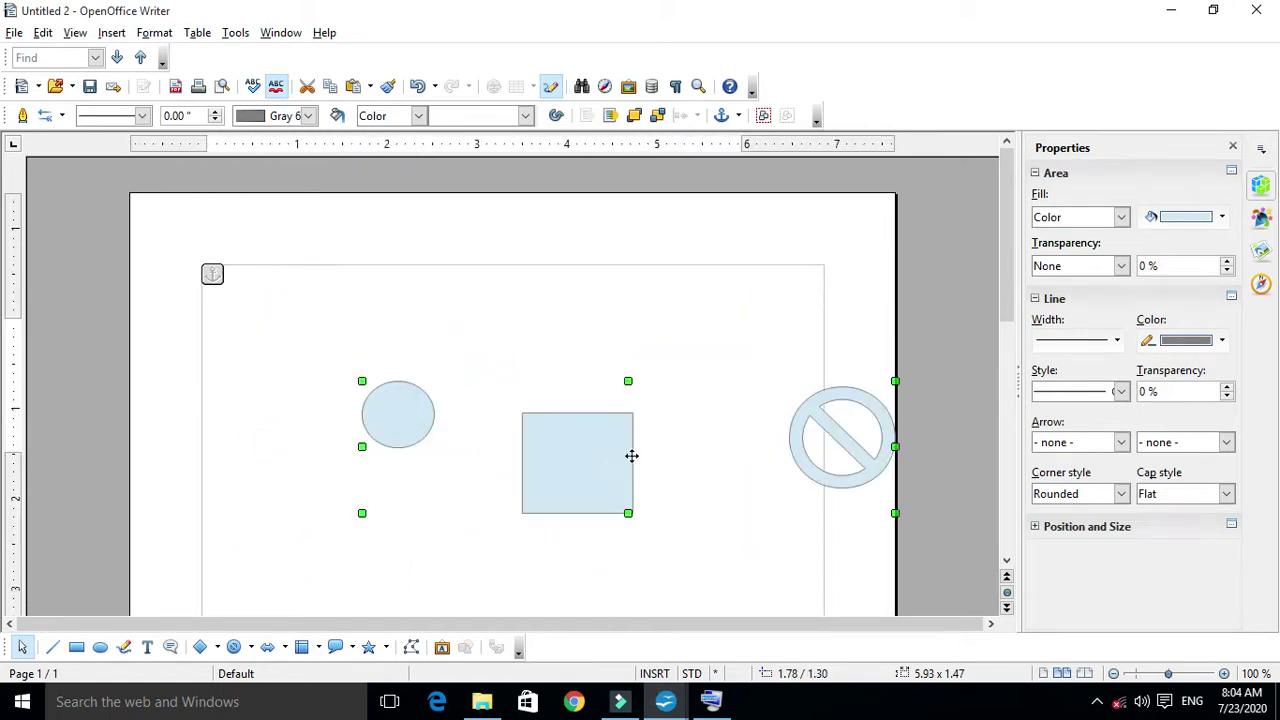
pyautogui.moveTo(822, 421); pyautogui.dragTo(660, 380)
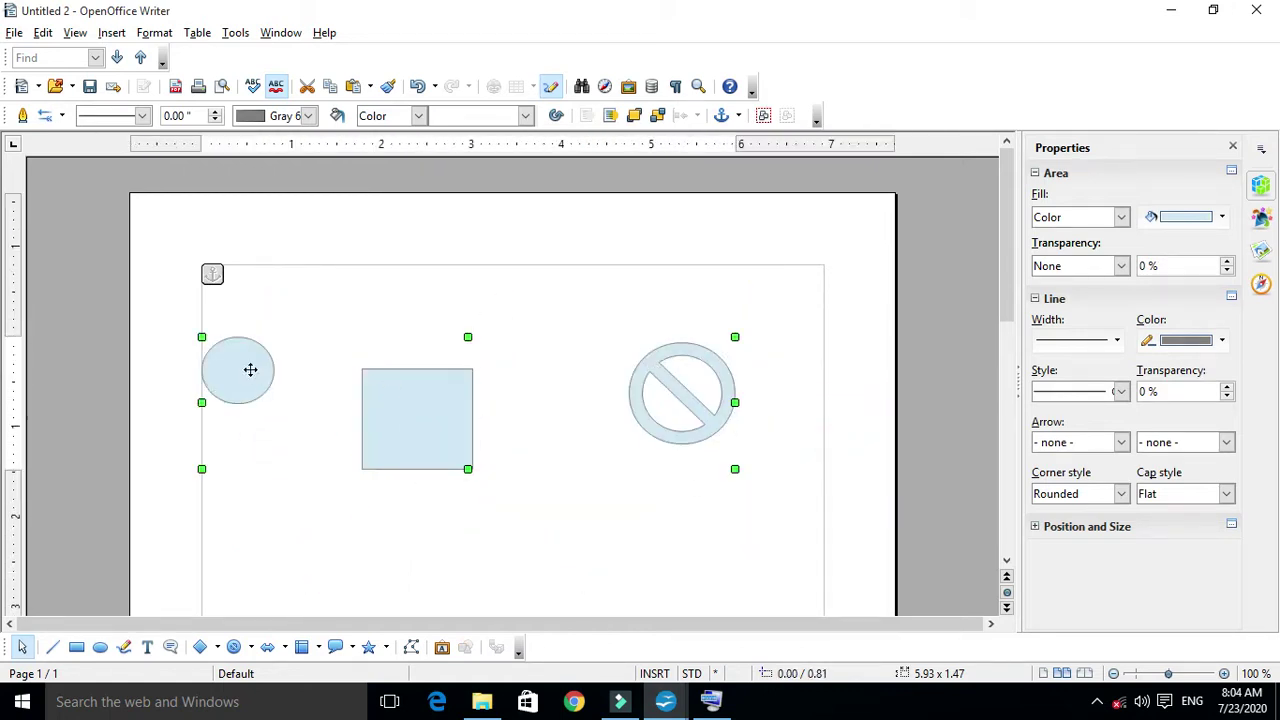
pyautogui.moveTo(251, 369); pyautogui.dragTo(418, 345)
pyautogui.click(676, 345)
pyautogui.click(590, 395)
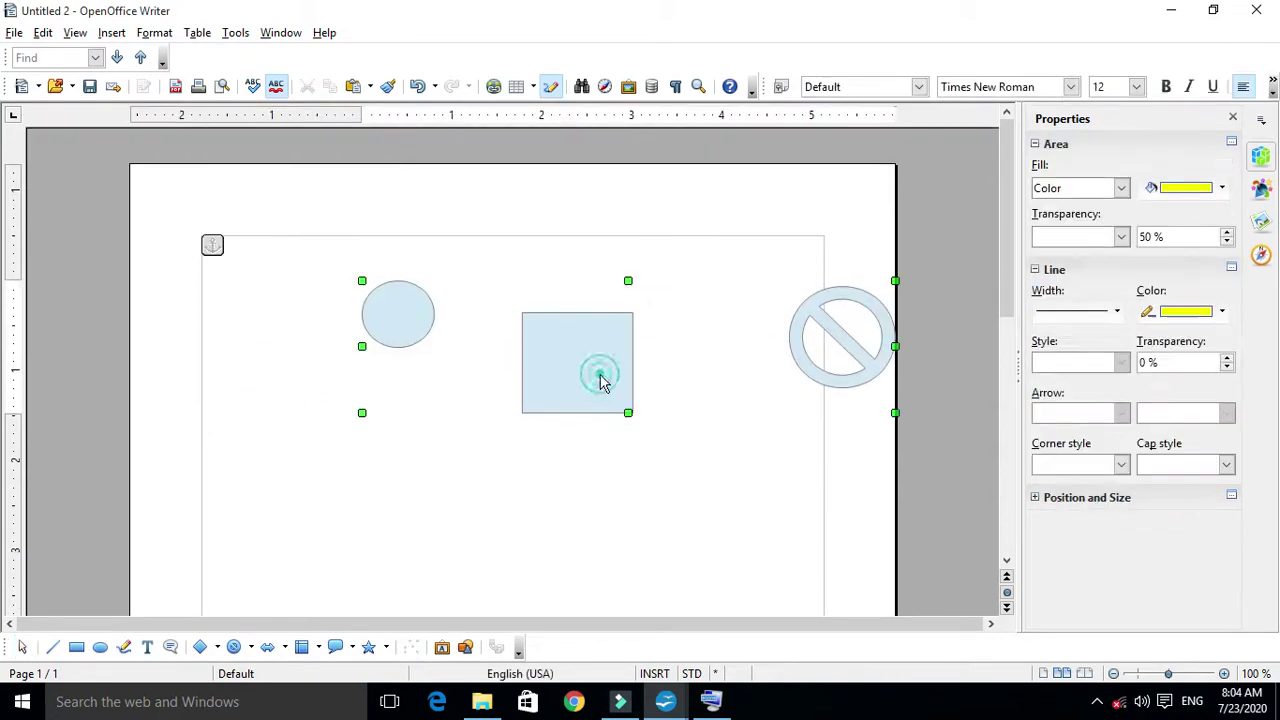
pyautogui.moveTo(580, 386); pyautogui.dragTo(451, 532)
pyautogui.moveTo(707, 494); pyautogui.dragTo(771, 366)
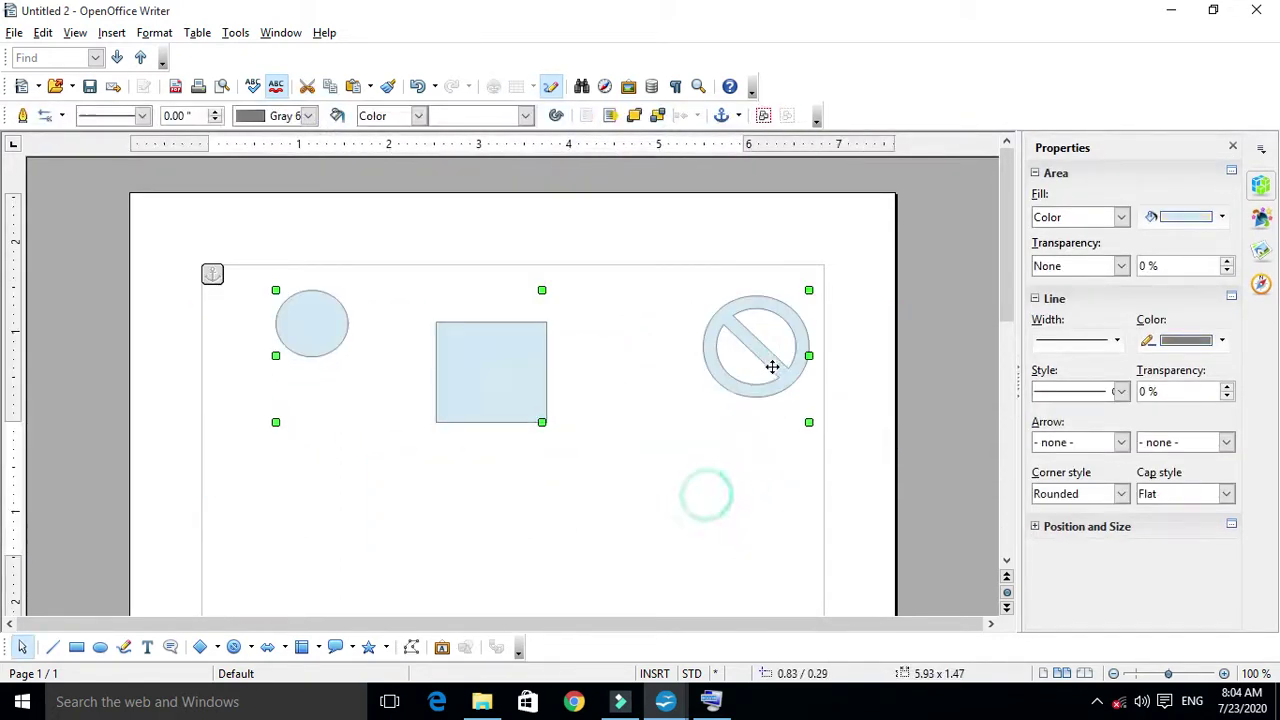
pyautogui.moveTo(485, 380); pyautogui.dragTo(445, 497)
pyautogui.moveTo(268, 445); pyautogui.dragTo(324, 361)
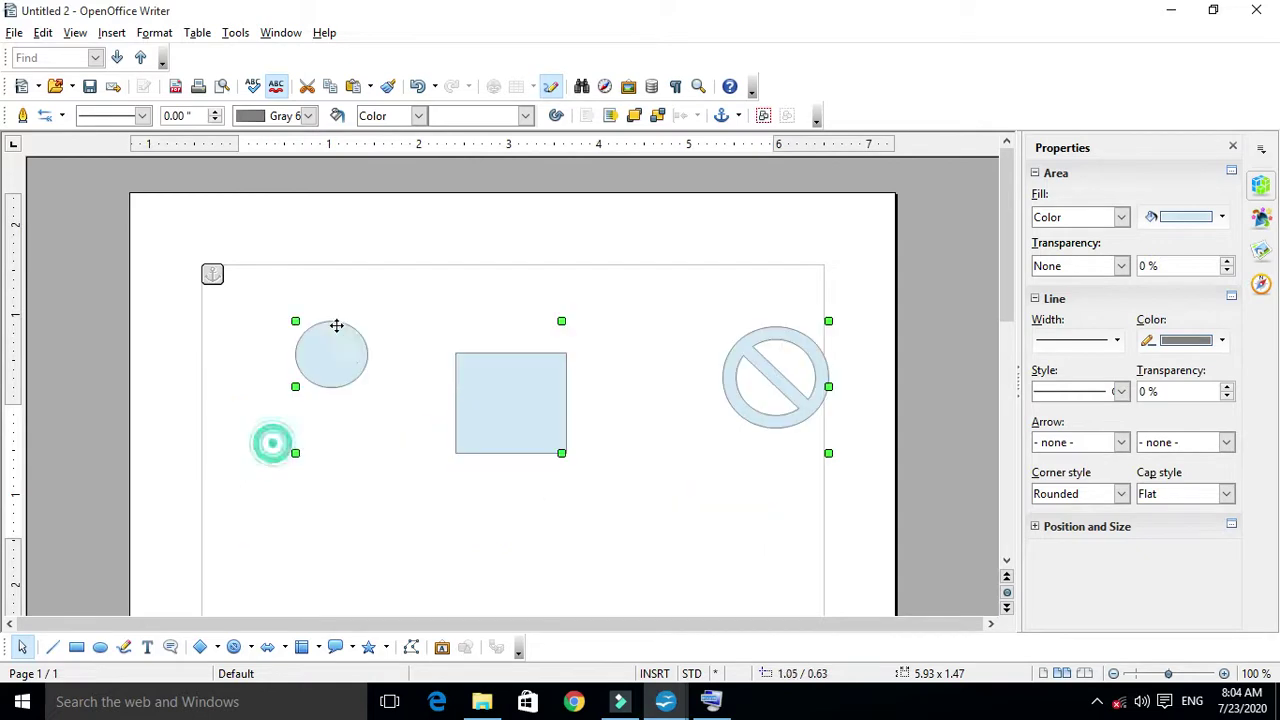
pyautogui.moveTo(540, 392); pyautogui.dragTo(499, 391)
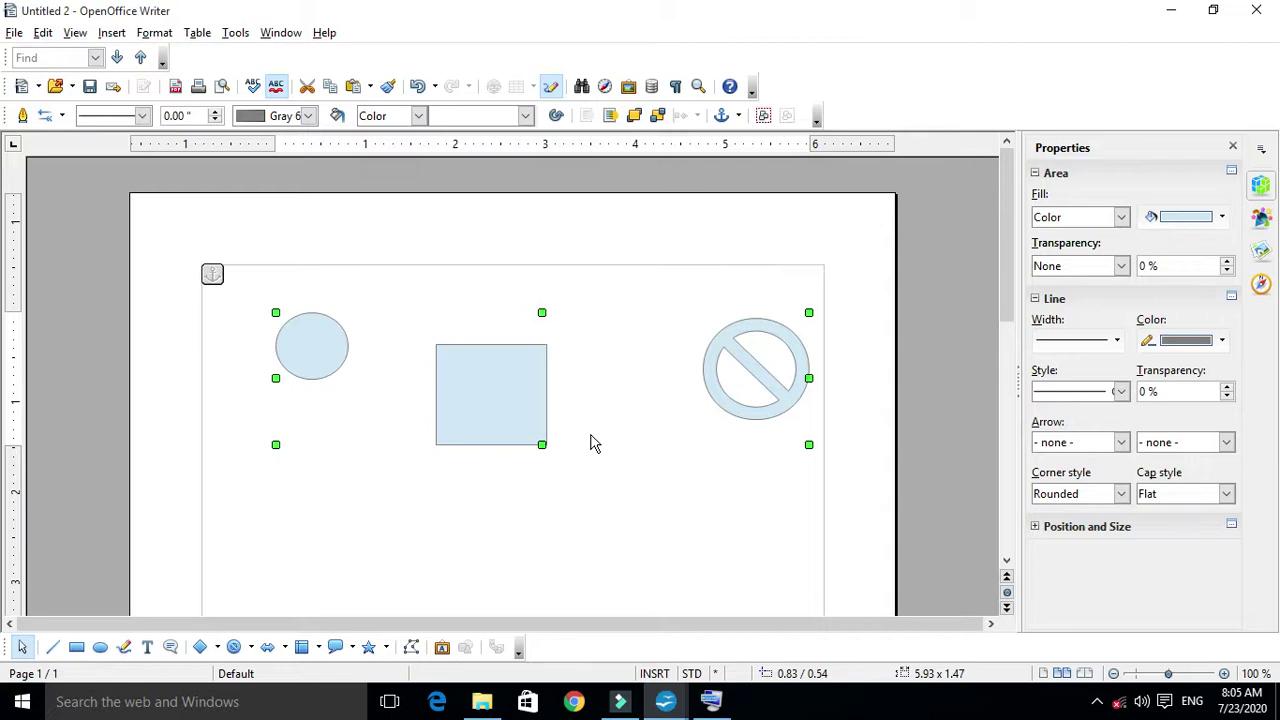
pyautogui.moveTo(493, 379); pyautogui.dragTo(472, 384)
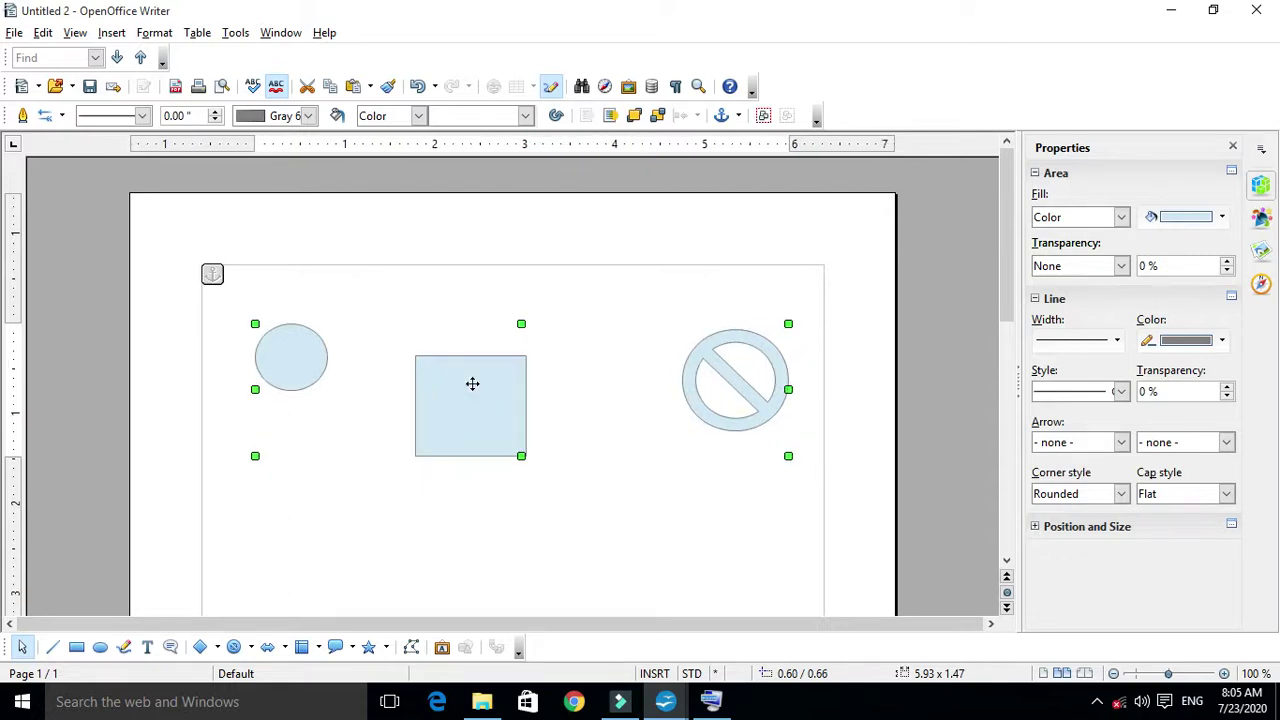